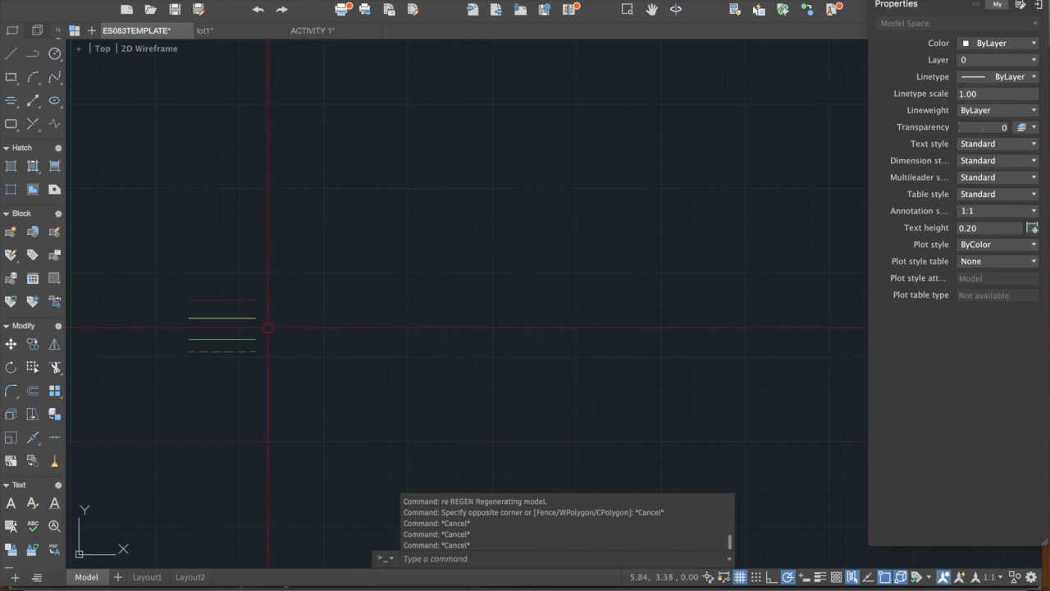
- Draw three connected line segments beside the coloured sample lines, starting with a horizontal one about 2.94 units long
scroll(211, 359, up, 2)
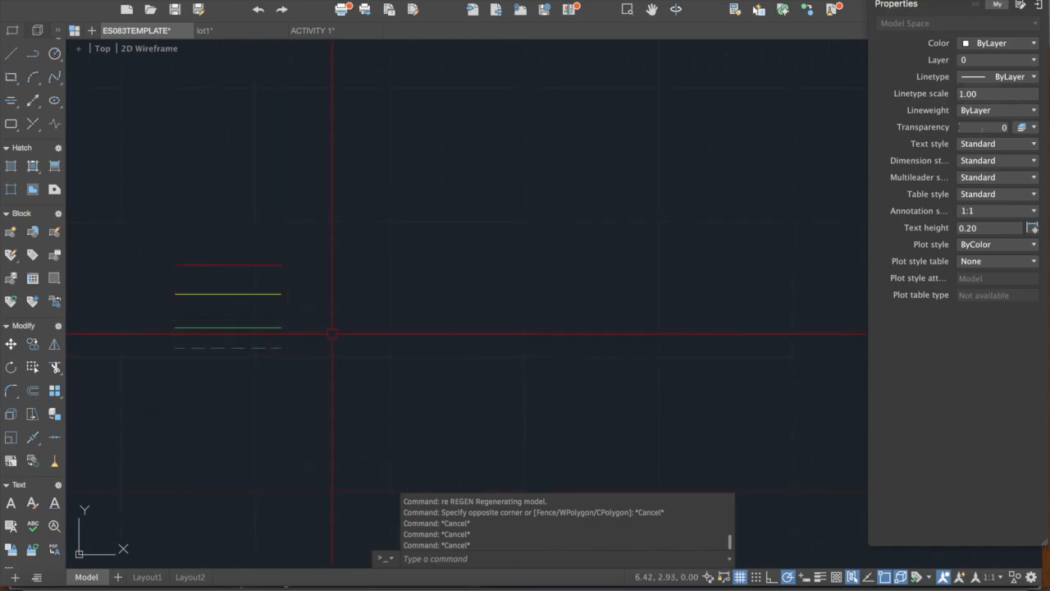
middle_drag(340, 317, 327, 278)
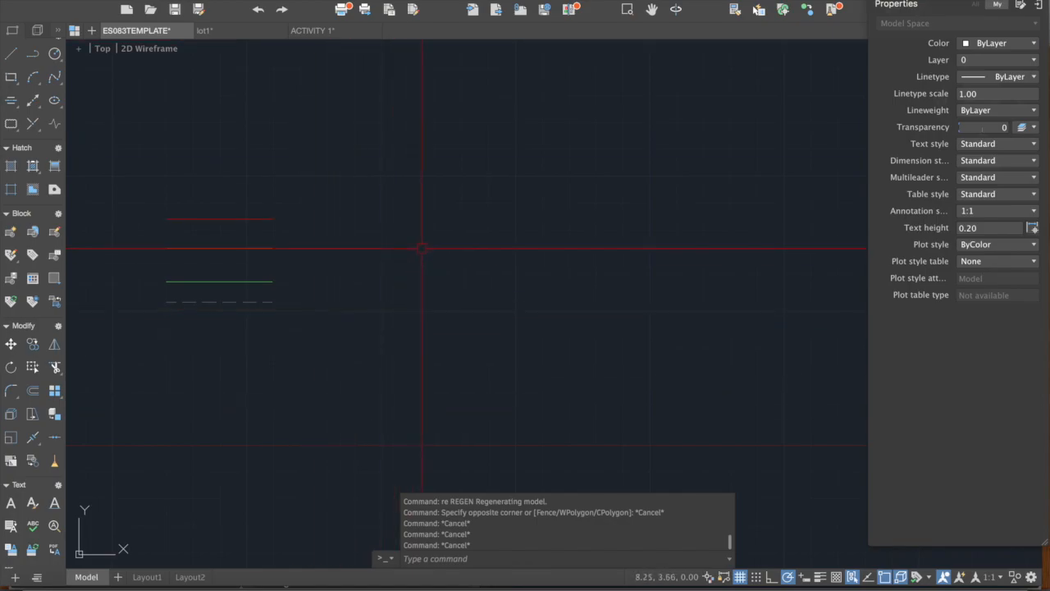
text(l)
key(Return)
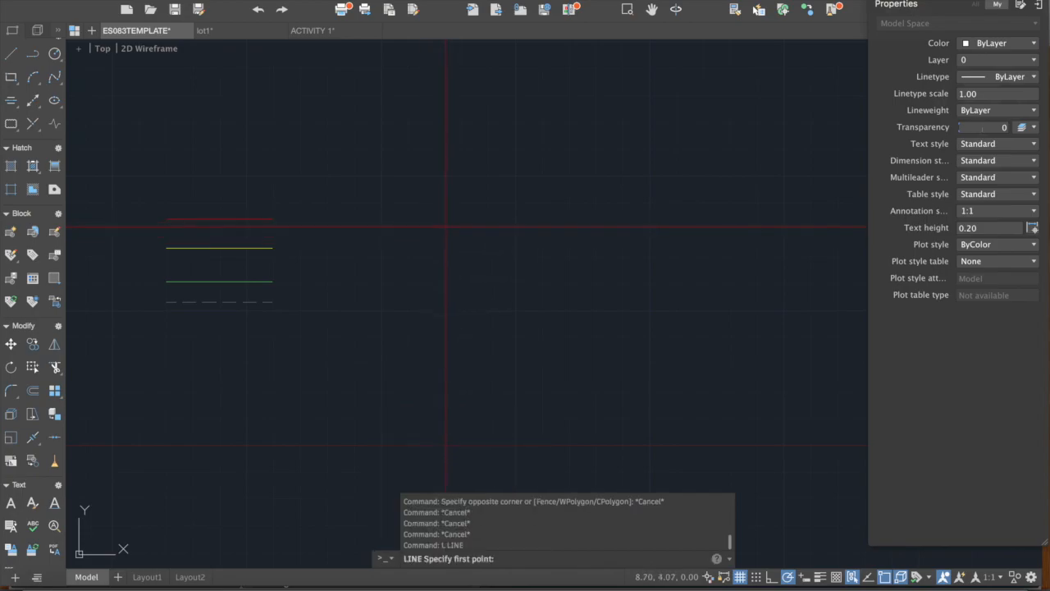
click(449, 226)
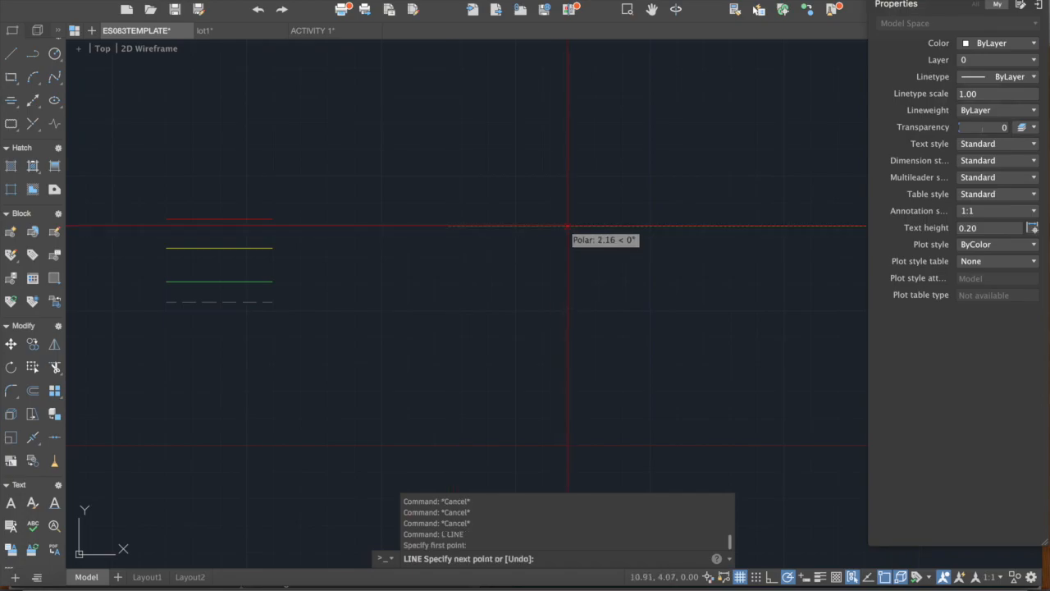
click(607, 227)
mouse_move(621, 210)
middle_down()
mouse_move(560, 227)
mouse_move(575, 224)
middle_up()
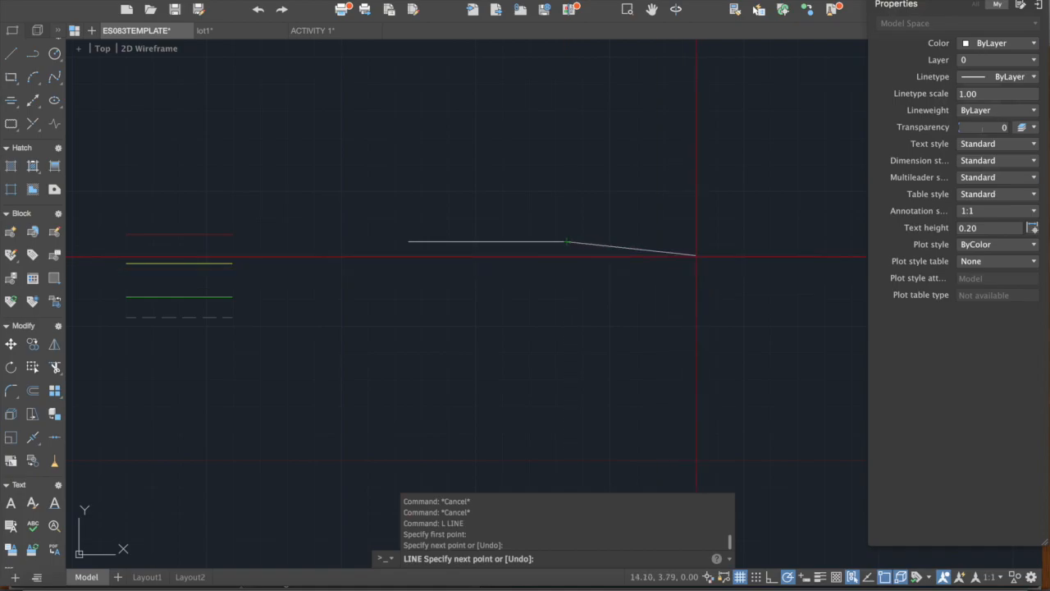
click(706, 286)
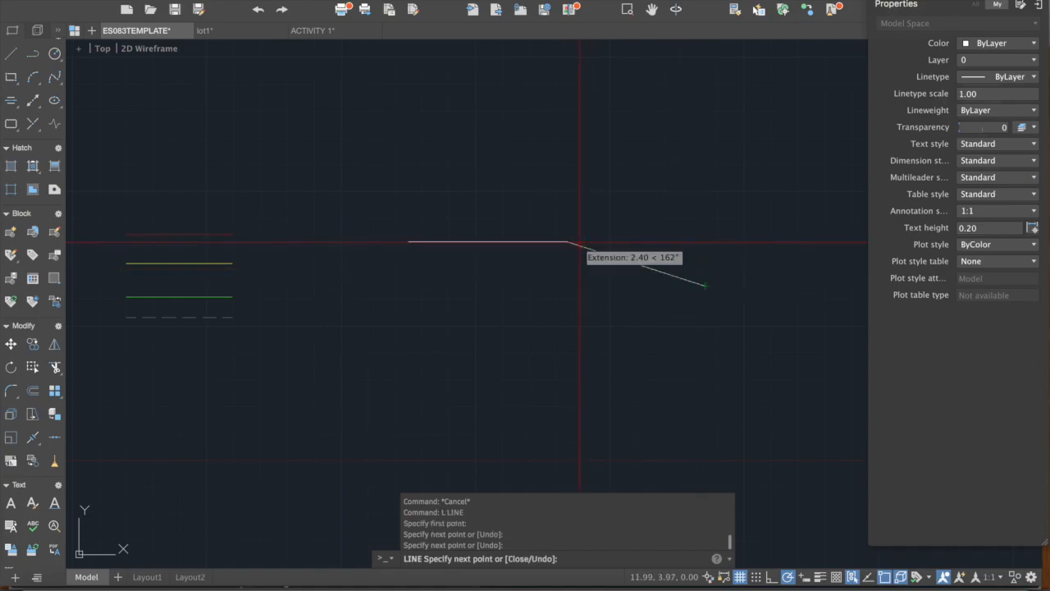
click(637, 359)
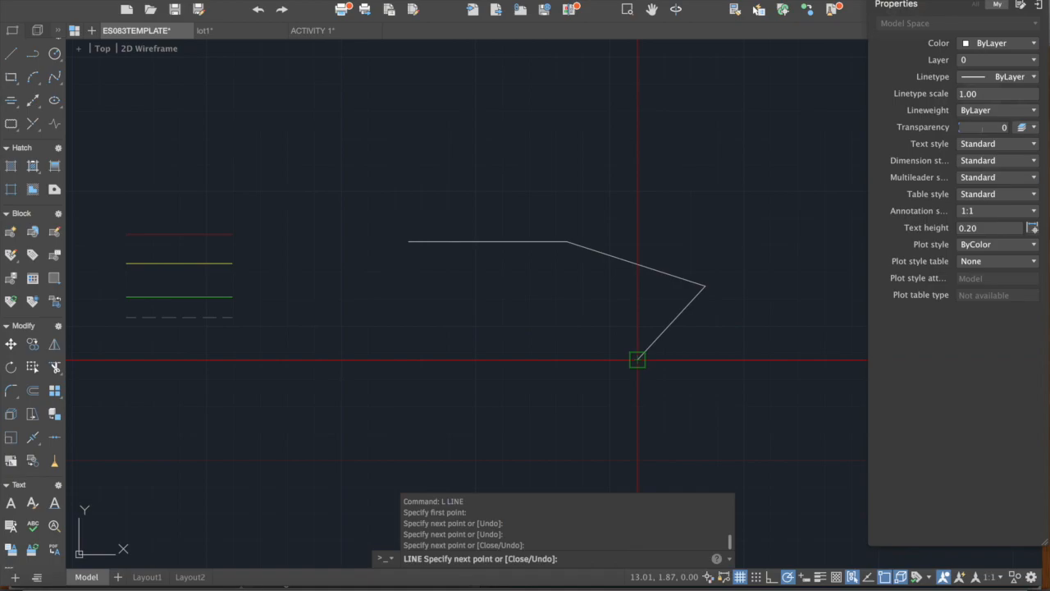
key(Escape)
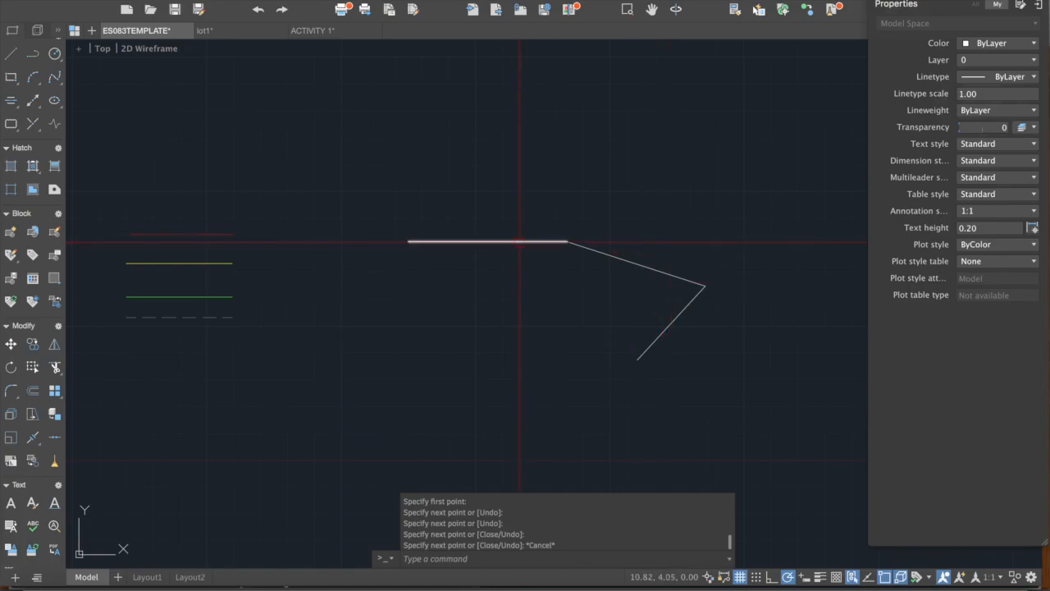
- Select the three connected line segments in turn to examine whether each one is a separate object
click(533, 242)
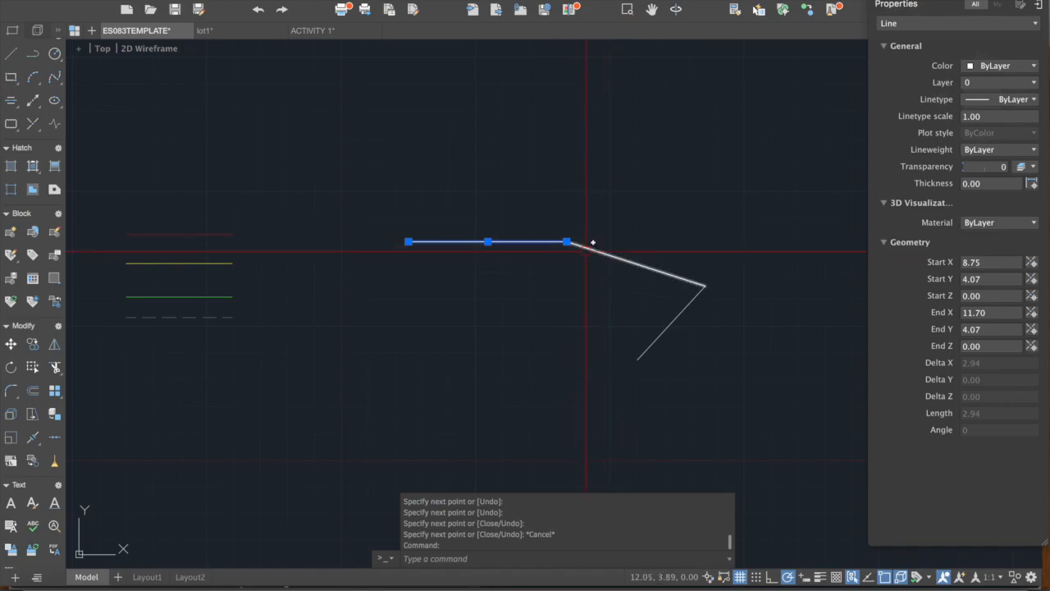
click(593, 244)
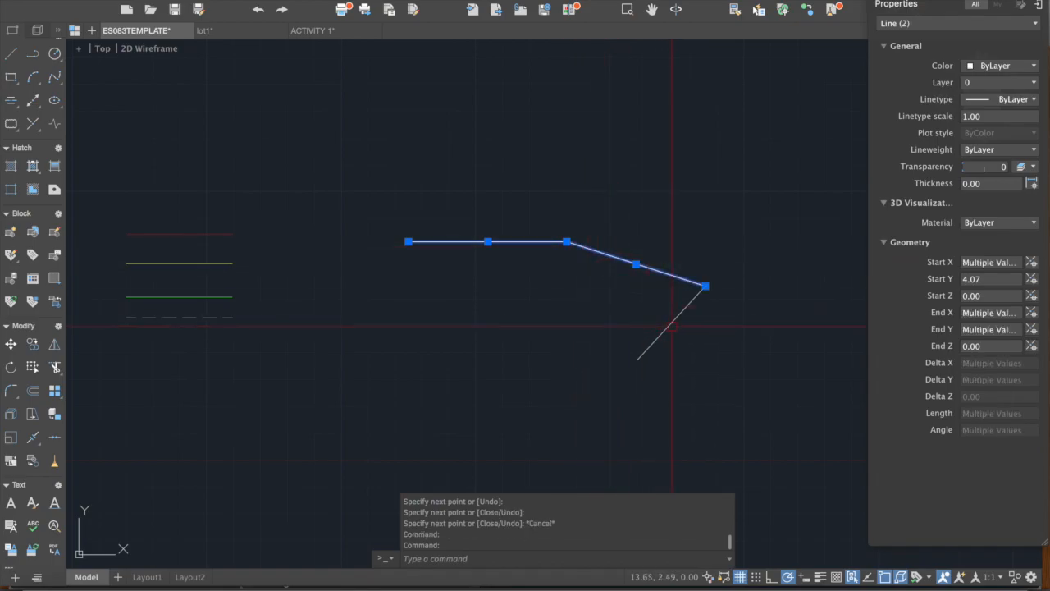
click(672, 322)
key(Escape)
click(659, 333)
click(644, 268)
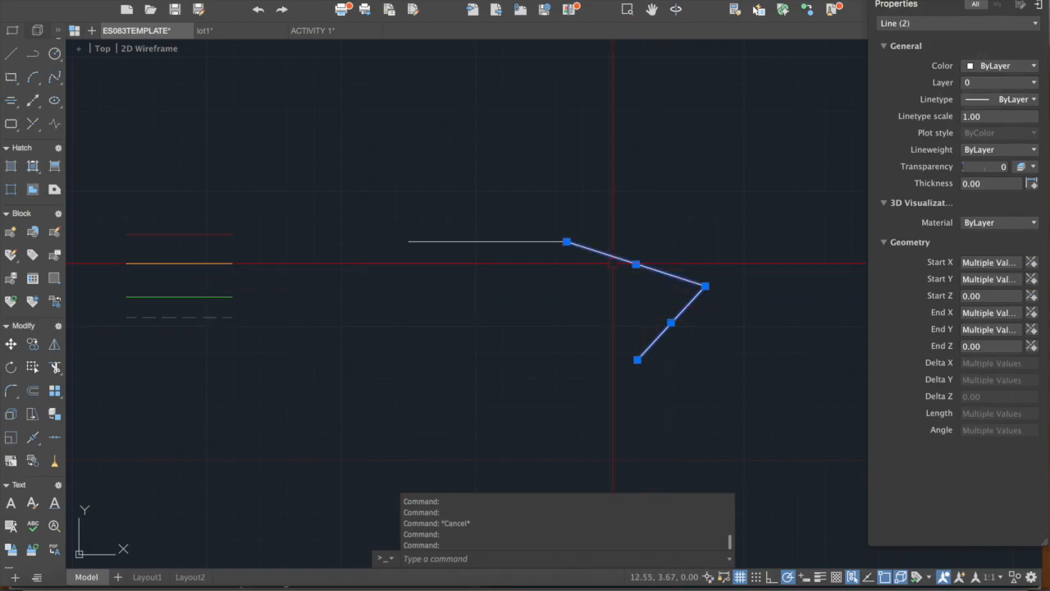
key(Escape)
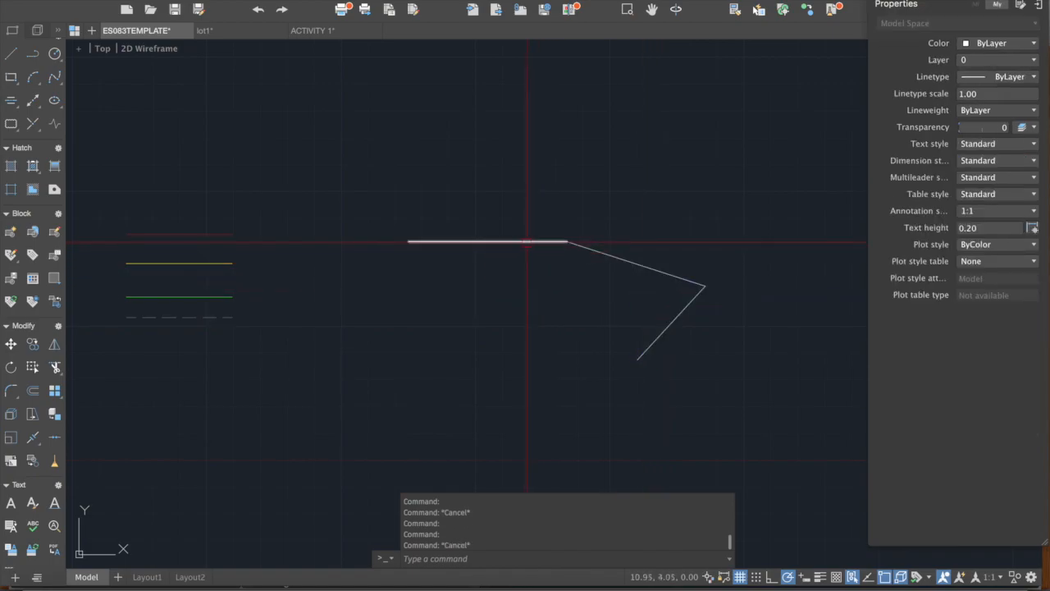
click(529, 242)
click(644, 268)
key(Escape)
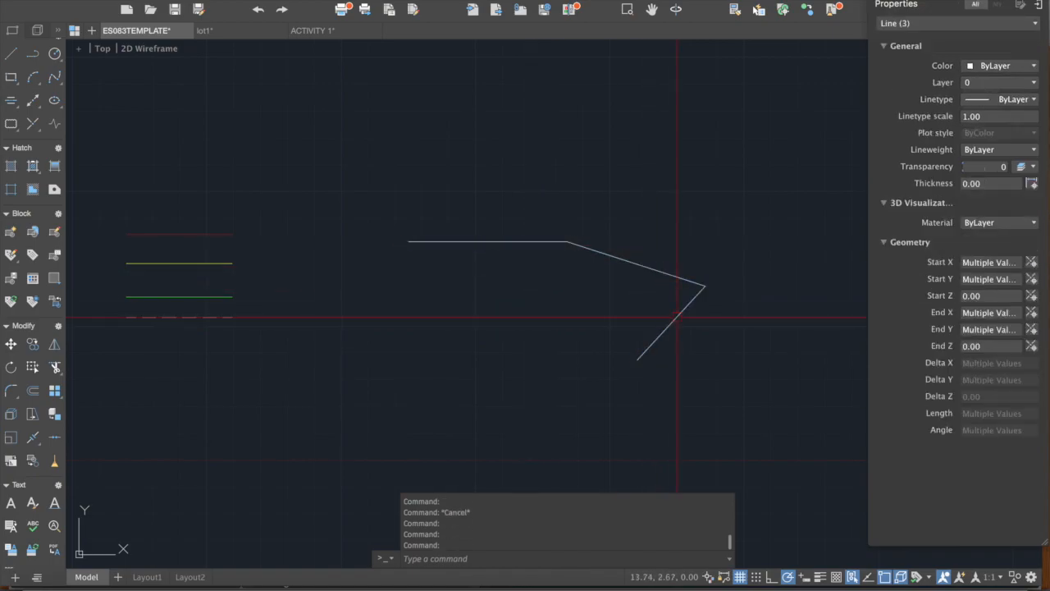
- Erase the three connected line segments
middle_drag(680, 303, 657, 309)
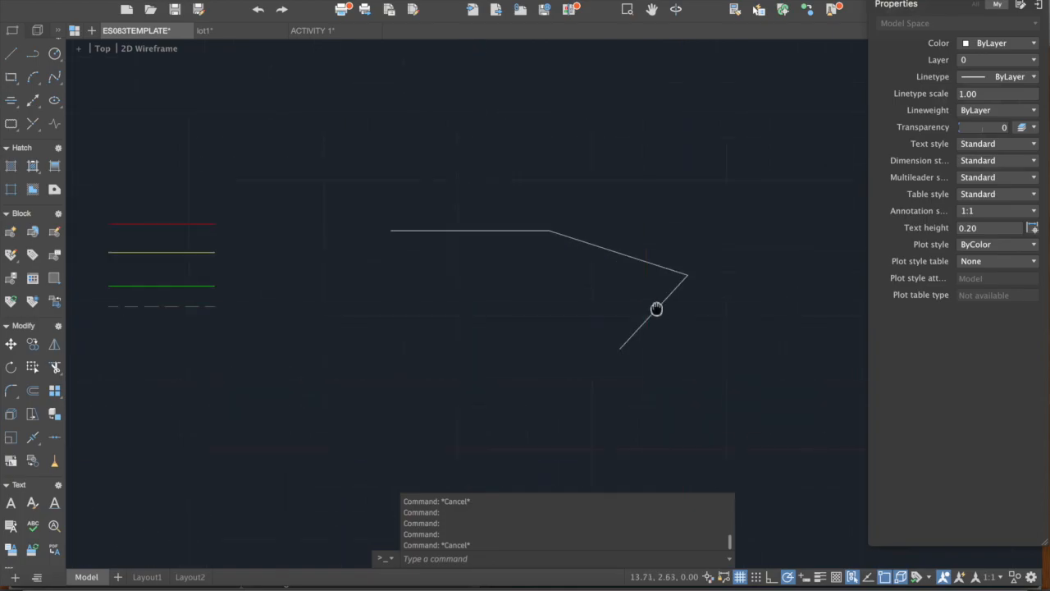
click(691, 360)
click(403, 125)
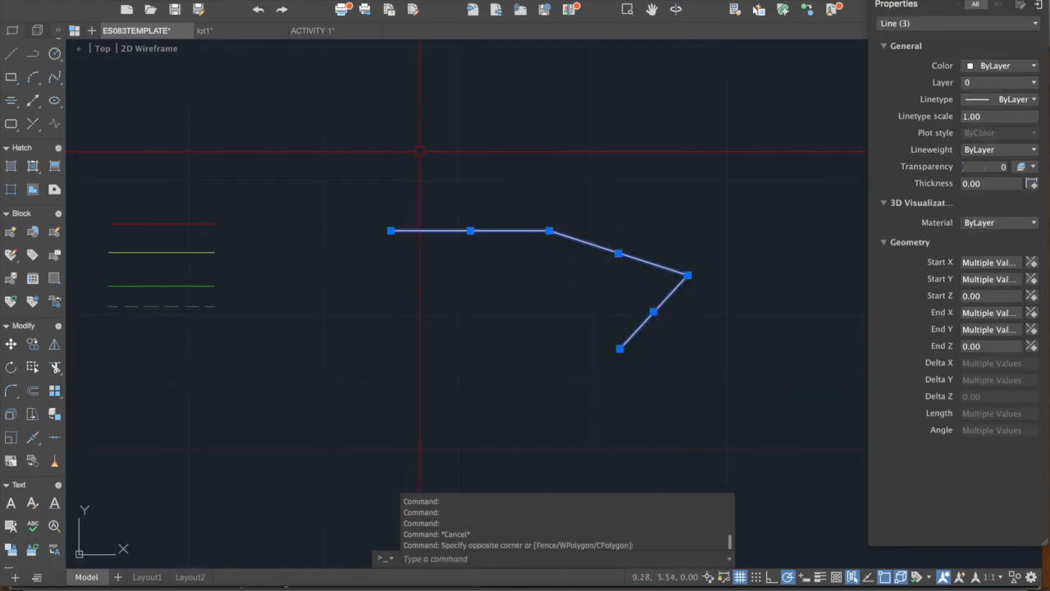
key(Delete)
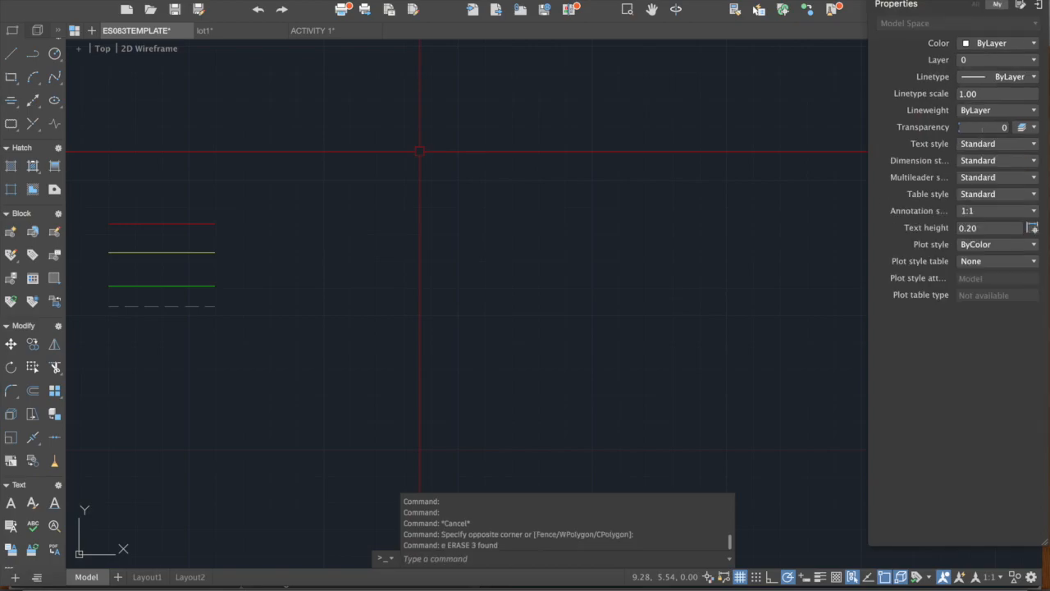
text(polyline)
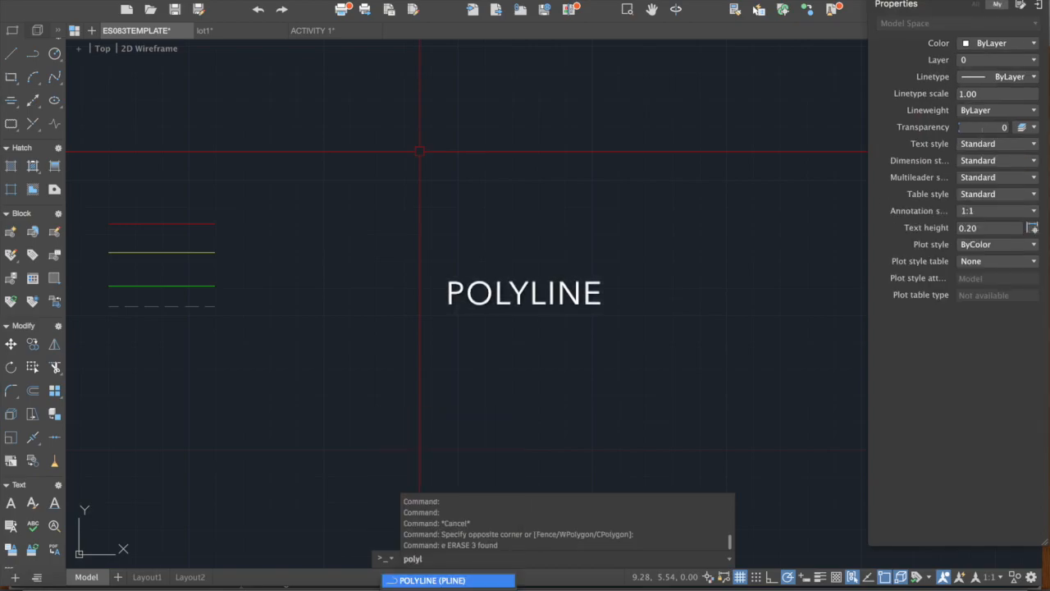
key(BackSpace)
key(BackSpace)
key(BackSpace)
key(BackSpace)
key(BackSpace)
key(BackSpace)
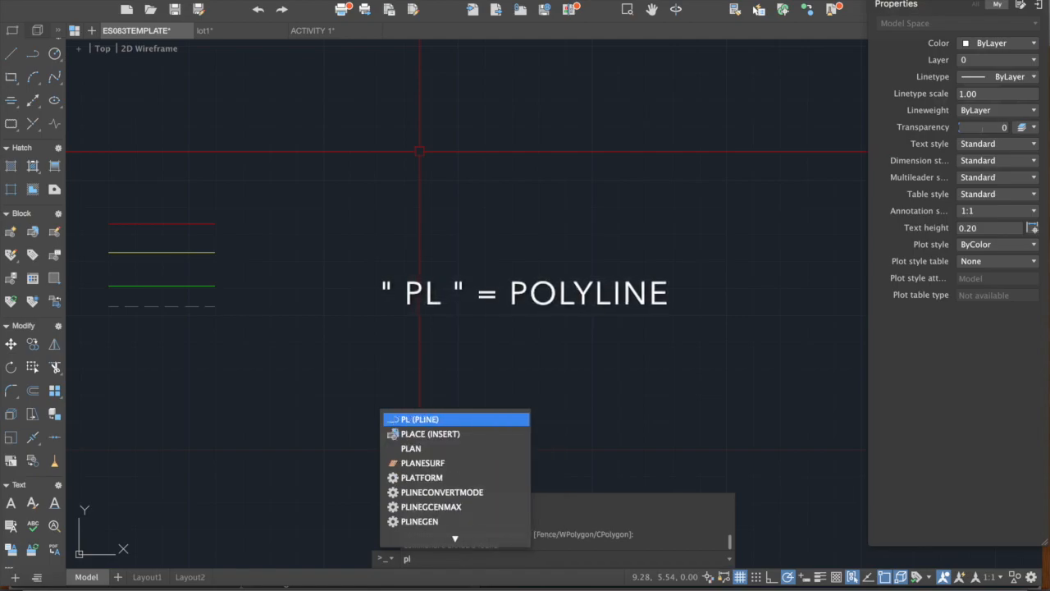
key(Escape)
- Draw an open three-segment polyline about 9.62 units long beside the coloured sample lines, starting with a horizontal segment
text(pl)
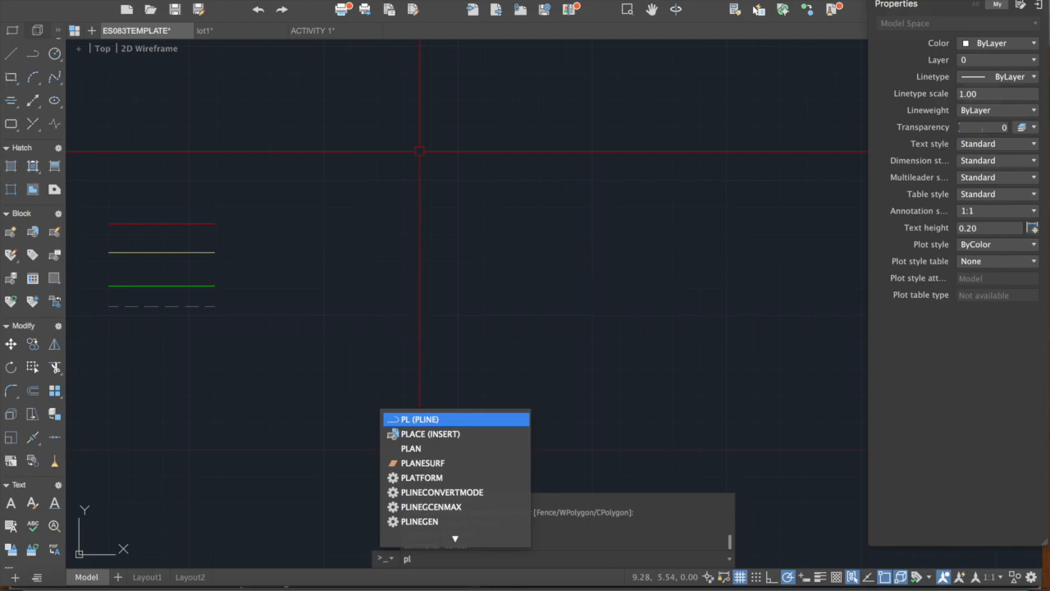
key(Return)
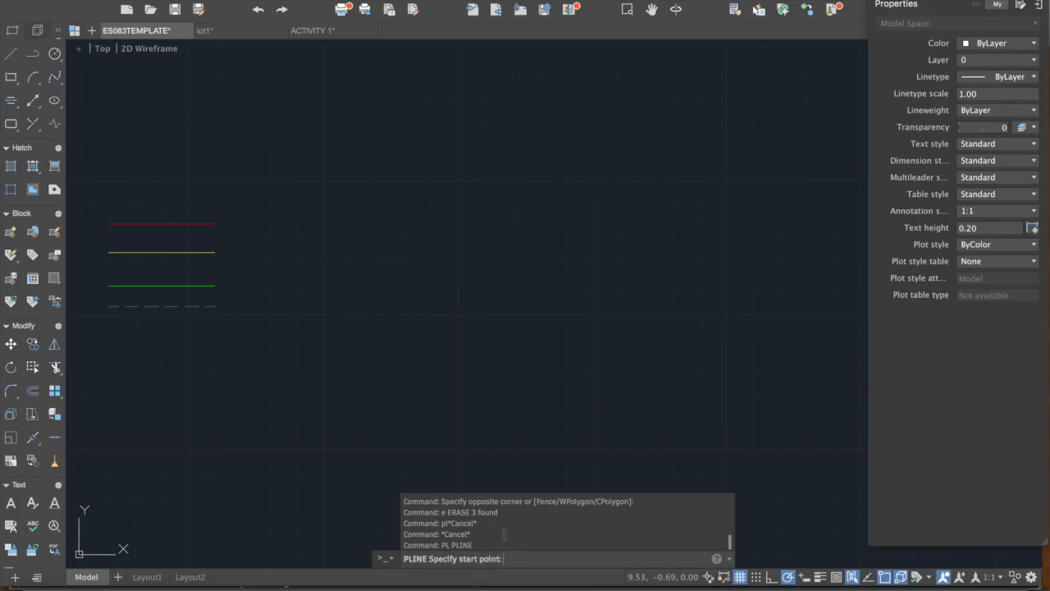
scroll(514, 321, up, 3)
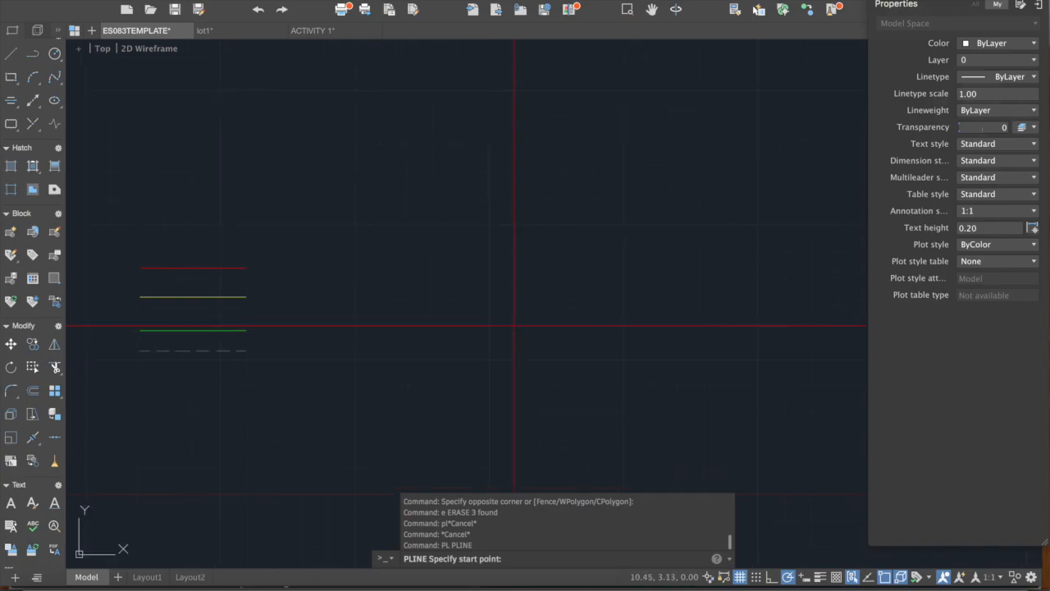
click(436, 214)
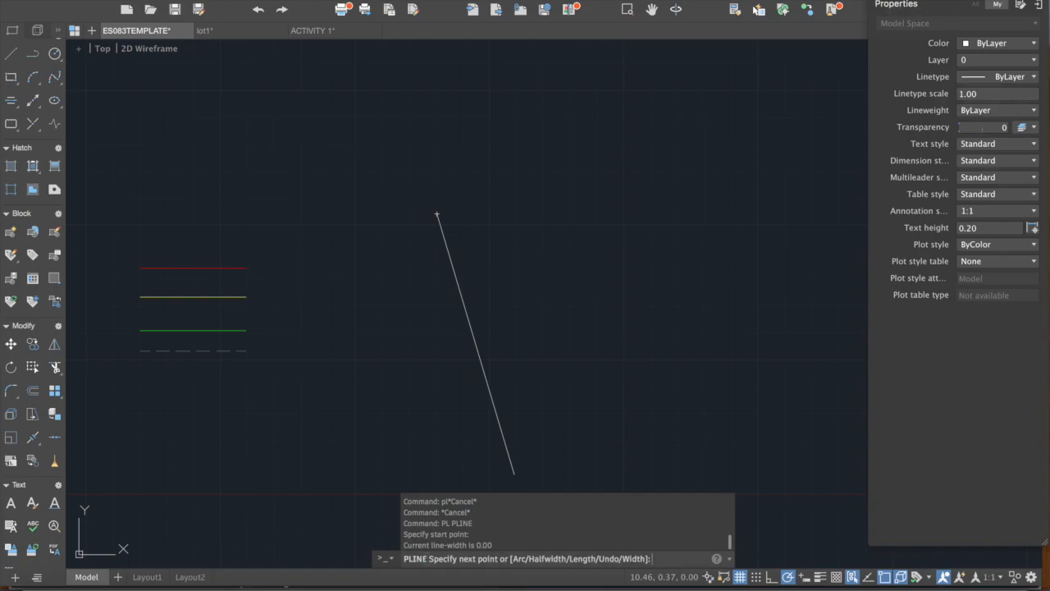
click(660, 214)
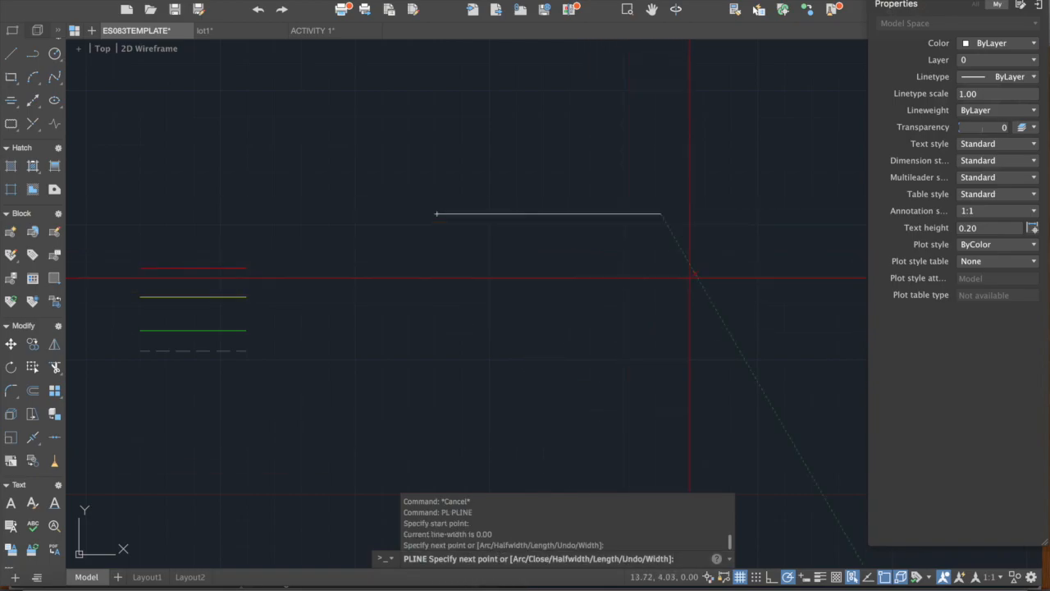
click(744, 310)
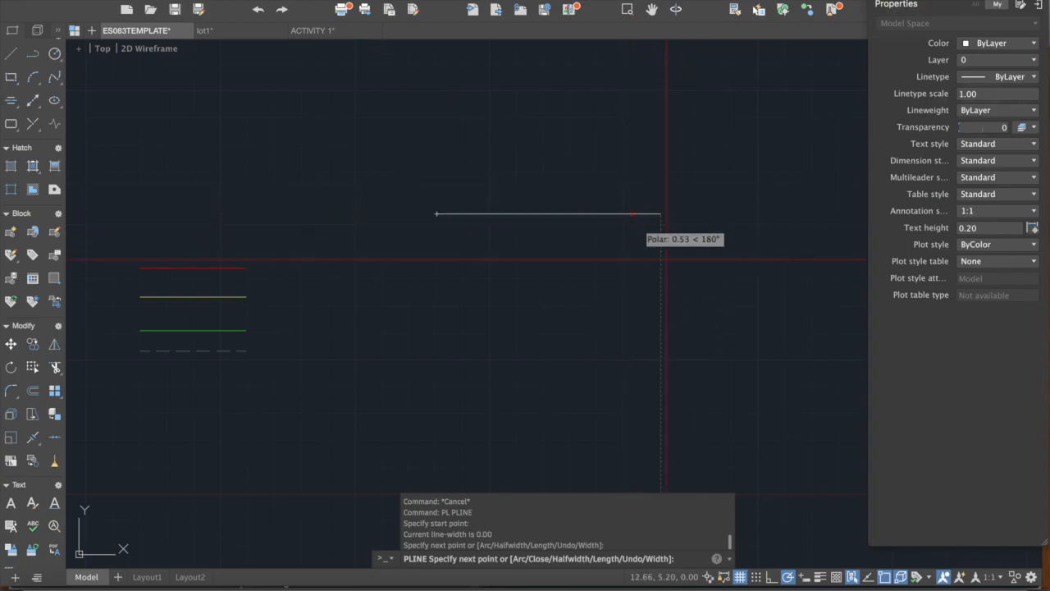
click(759, 270)
click(609, 369)
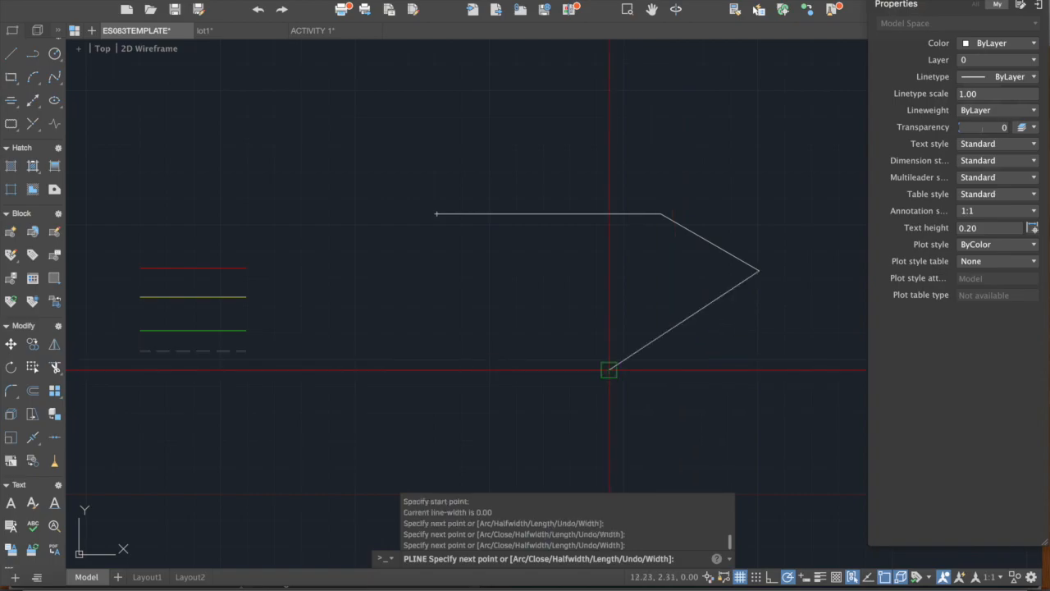
key(Escape)
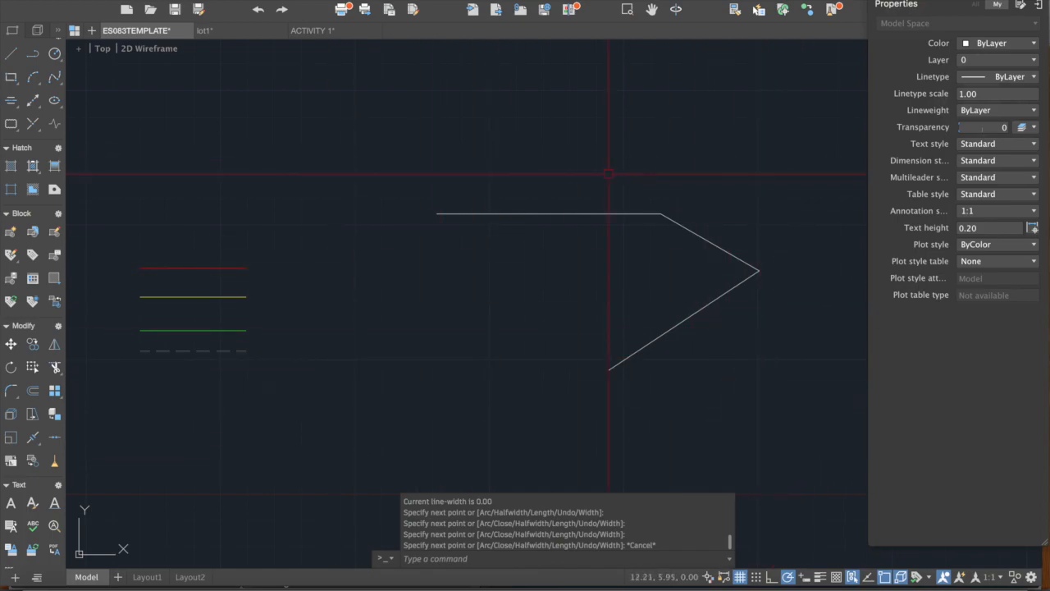
- Select the polyline on different segments to examine whether it behaves as a single object
click(722, 299)
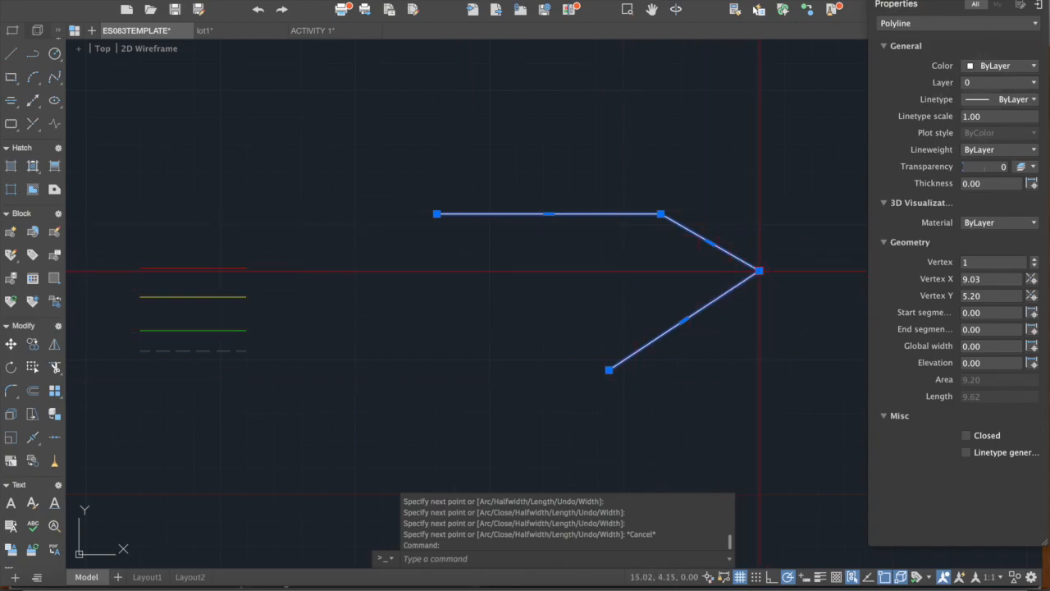
key(Escape)
click(585, 214)
key(Escape)
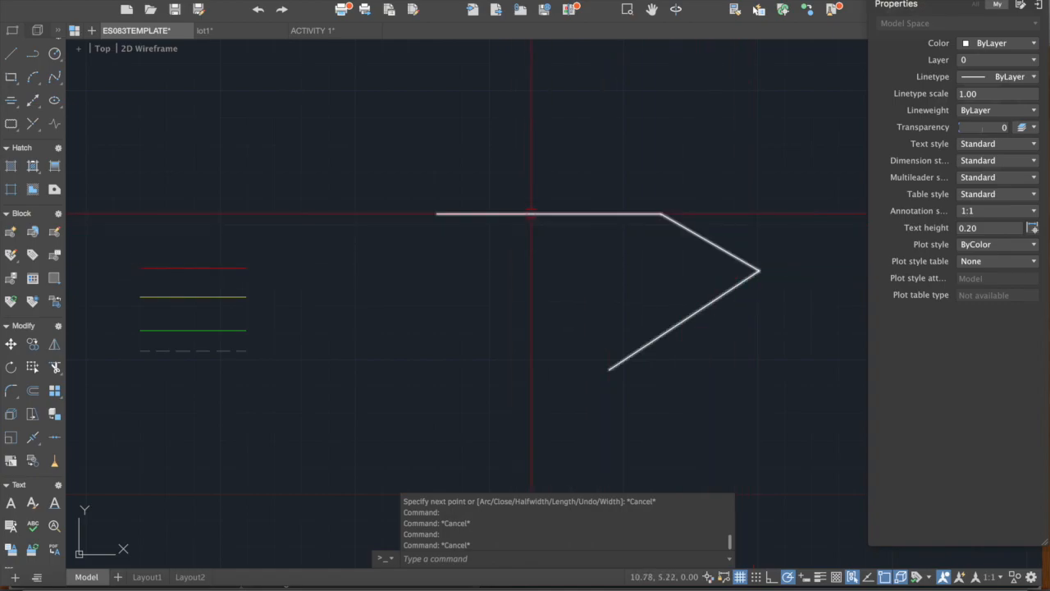
key(Escape)
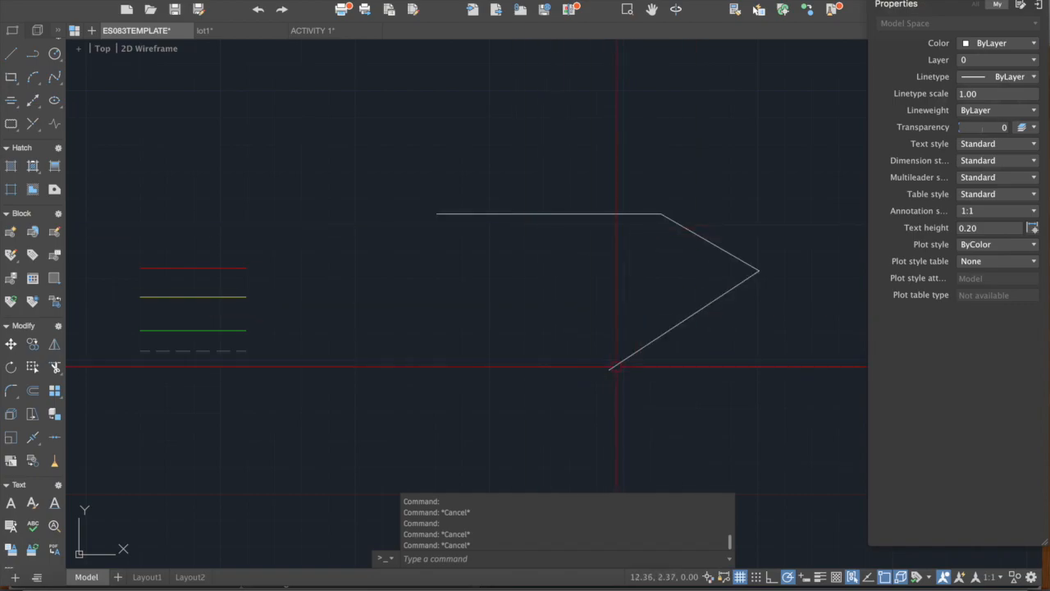
click(648, 345)
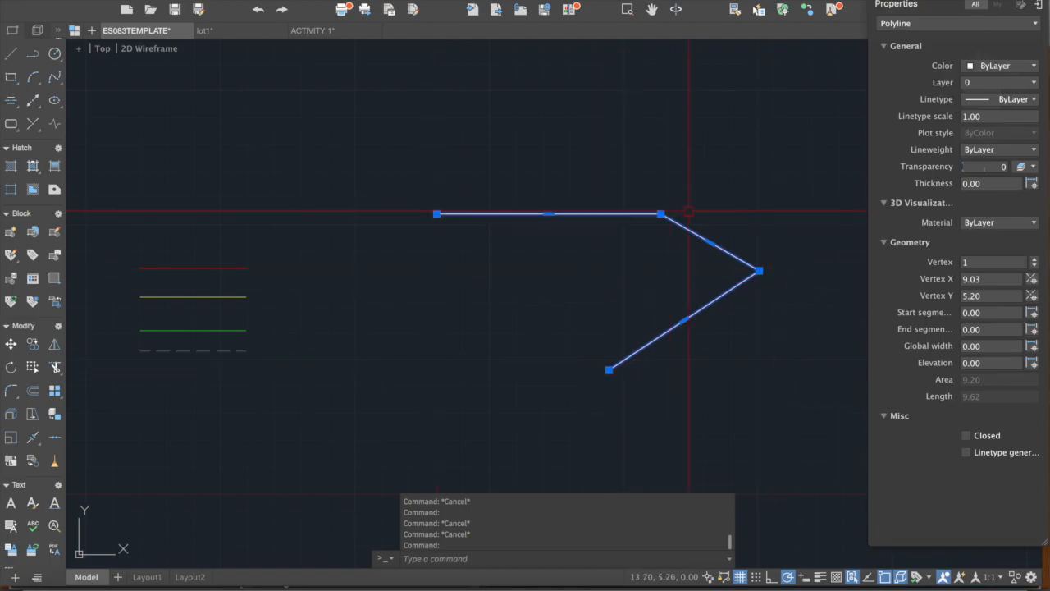
- Erase the three-segment polyline
click(759, 345)
click(691, 263)
text(e)
key(Return)
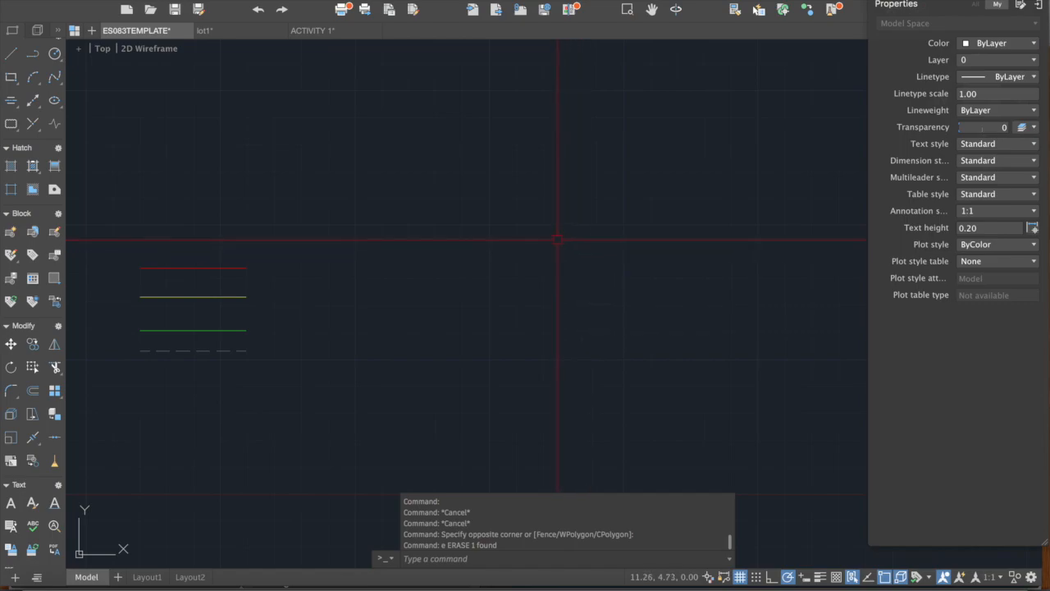
- Move the whole technical description table down from above, placing it near the origin and the coloured sample lines
mouse_move(251, 276)
middle_down()
mouse_move(262, 308)
mouse_move(246, 329)
middle_up()
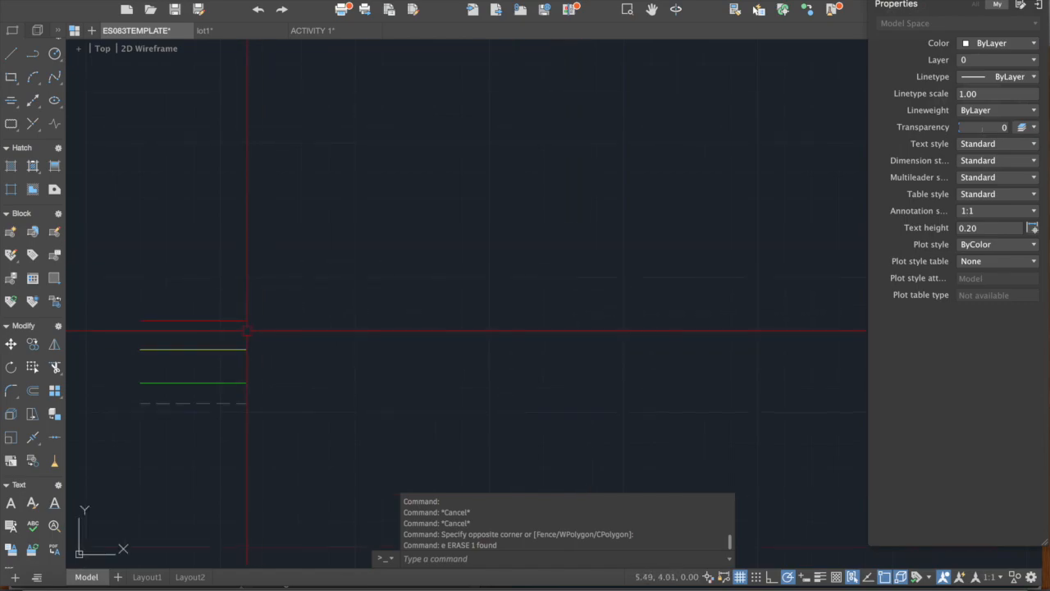
scroll(347, 288, down, 6)
middle_drag(370, 321, 370, 363)
middle_drag(366, 235, 376, 336)
middle_drag(475, 186, 443, 263)
scroll(445, 256, down, 3)
click(480, 265)
click(326, 96)
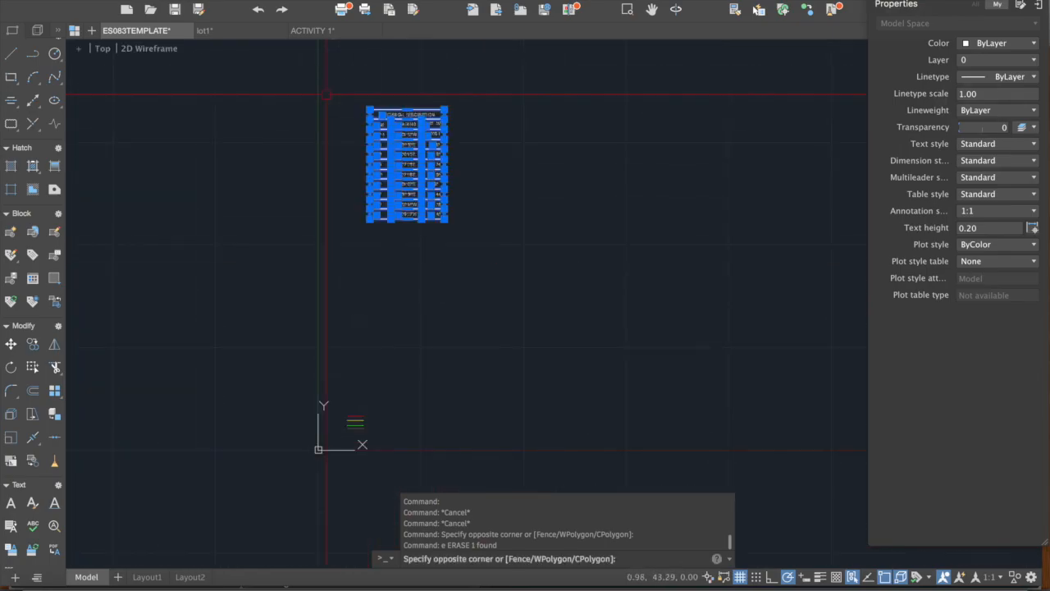
middle_drag(366, 176, 353, 115)
text(m)
key(Return)
click(358, 158)
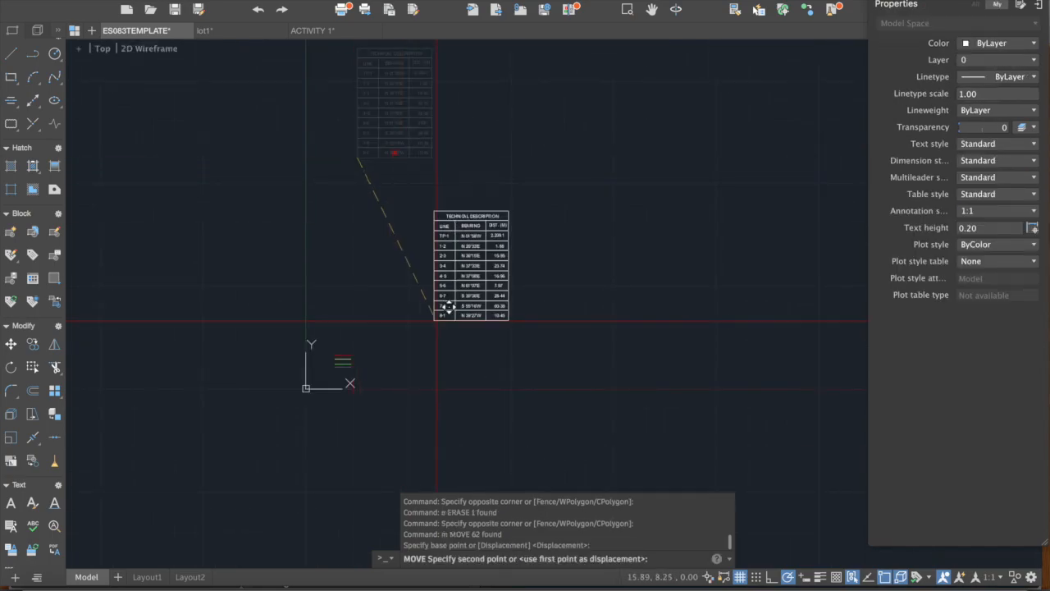
scroll(464, 334, up, 2)
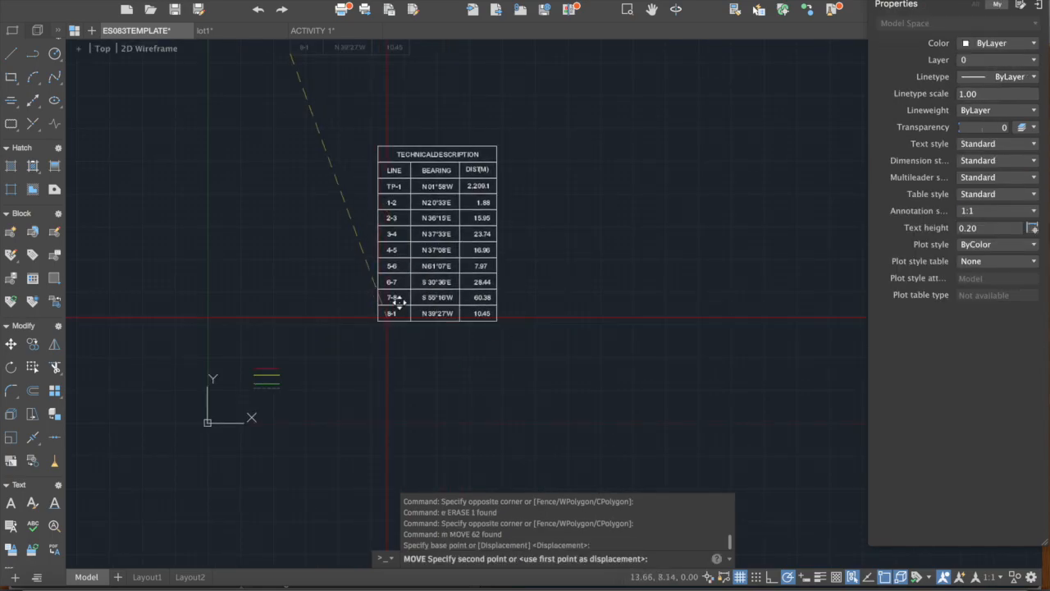
key(Escape)
key(Escape)
- Regenerate the drawing display and examine the bearings and distances in the technical description table
scroll(448, 283, up, 2)
text(re)
key(Return)
middle_drag(521, 240, 452, 287)
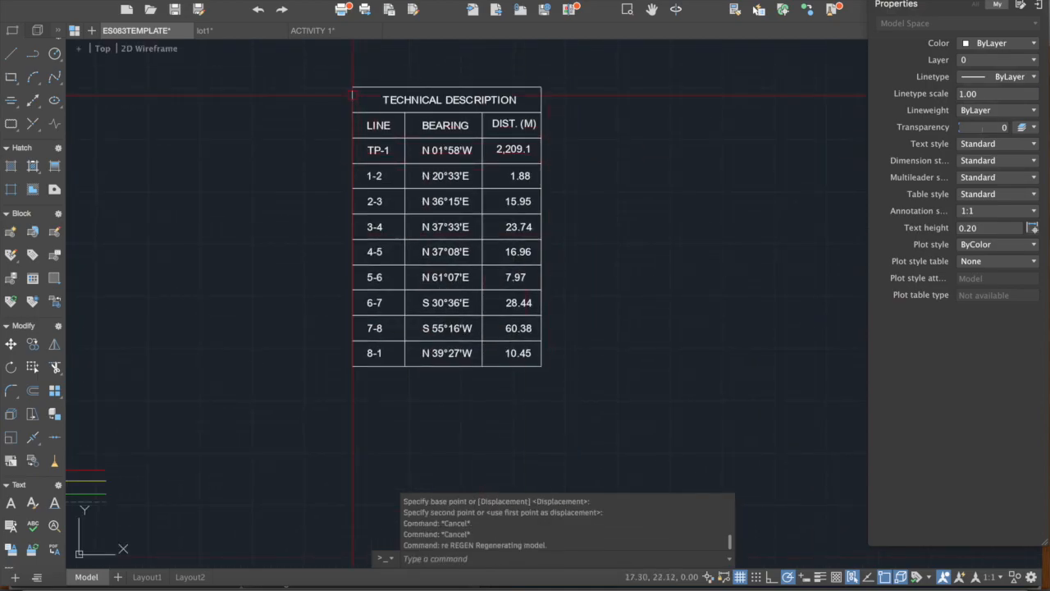
middle_drag(602, 369, 580, 359)
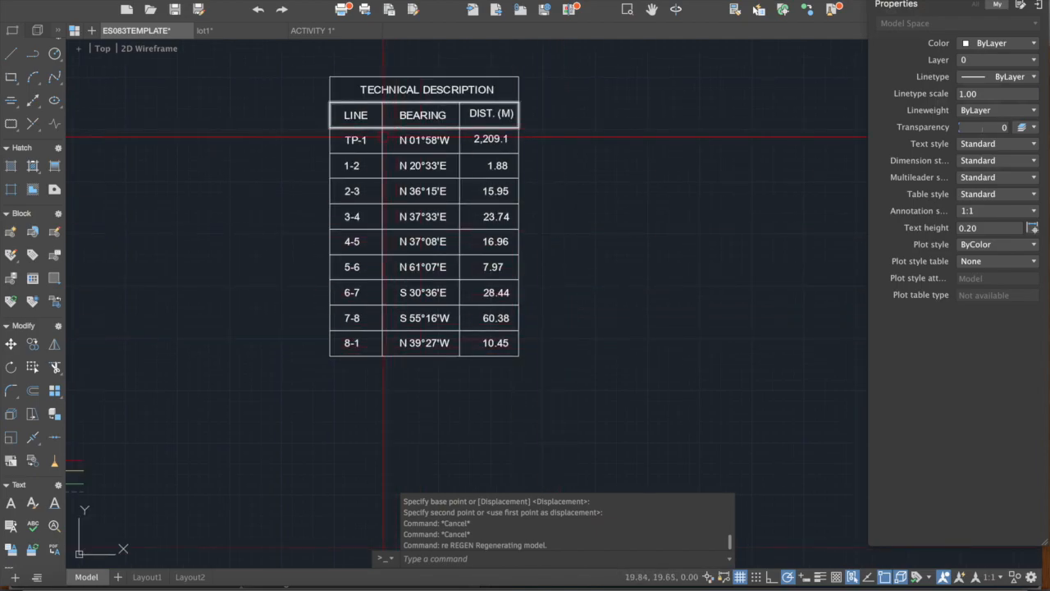
scroll(384, 146, up, 2)
middle_drag(383, 153, 378, 172)
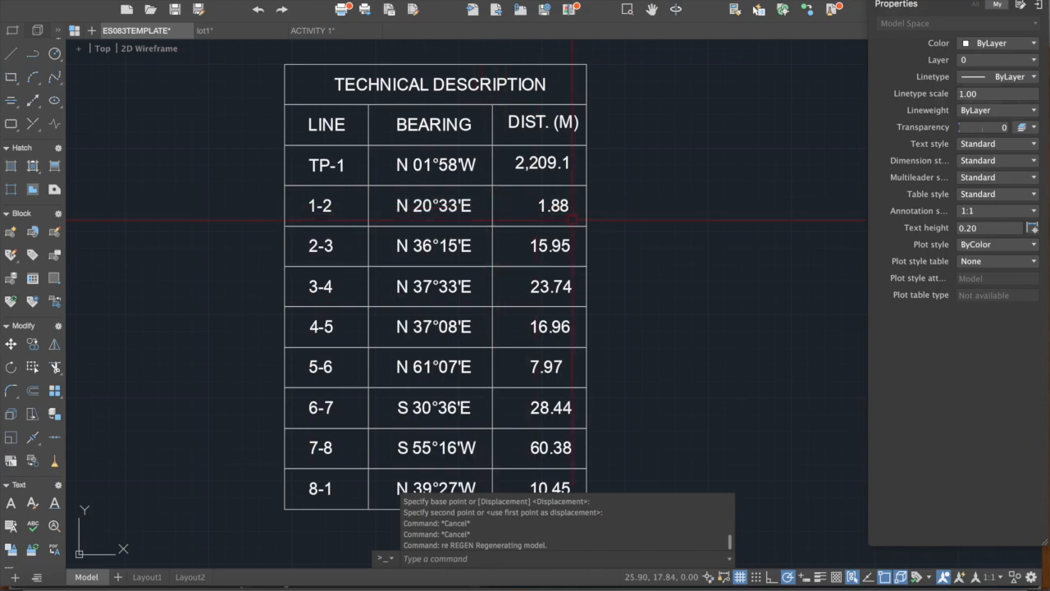
scroll(357, 250, down, 2)
middle_drag(366, 247, 399, 117)
scroll(494, 317, down, 2)
middle_drag(482, 346, 558, 296)
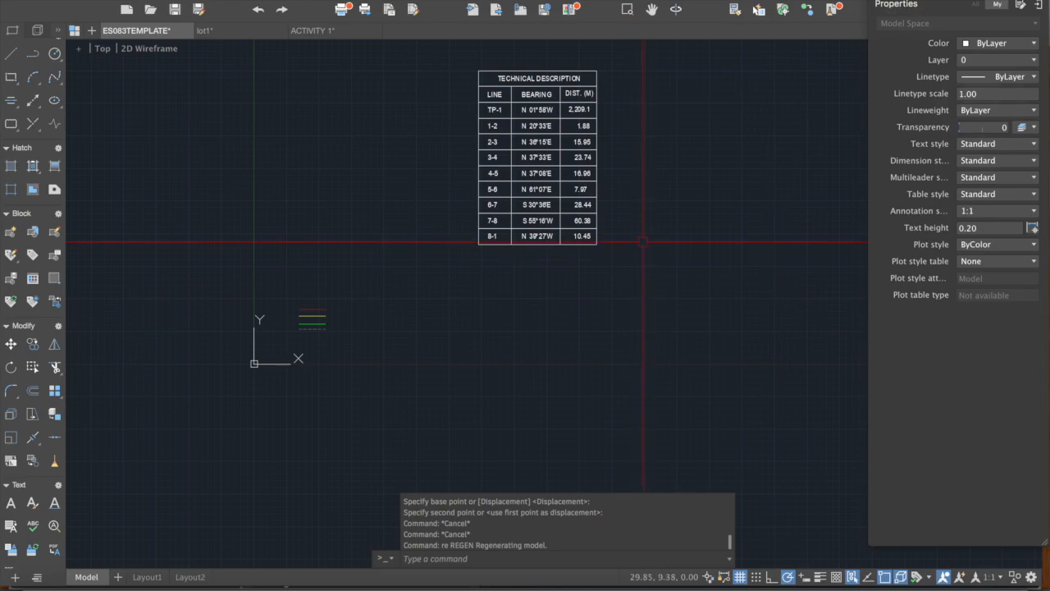
middle_drag(536, 247, 475, 255)
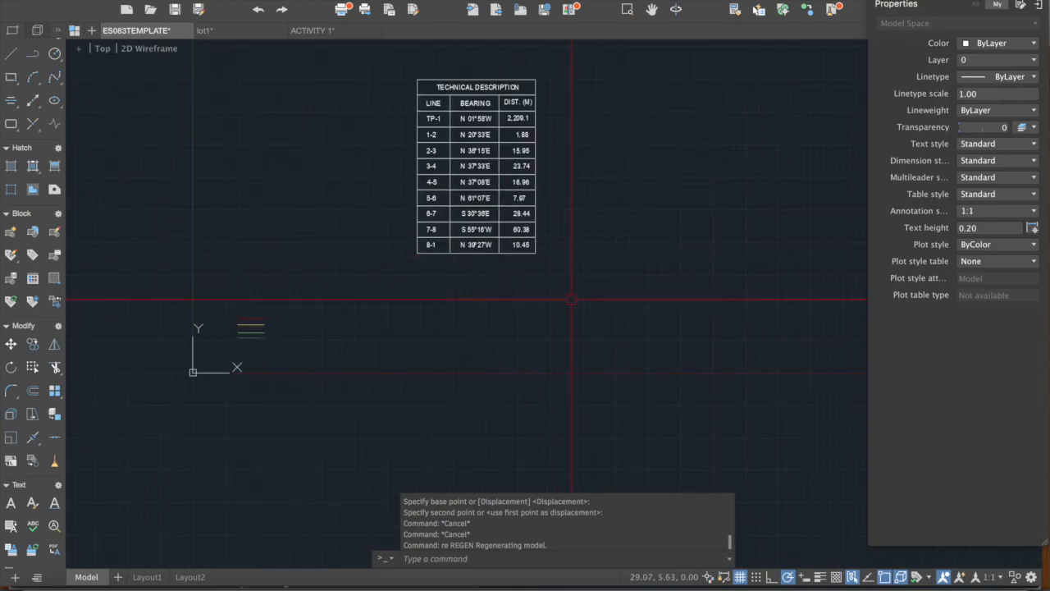
text(pl)
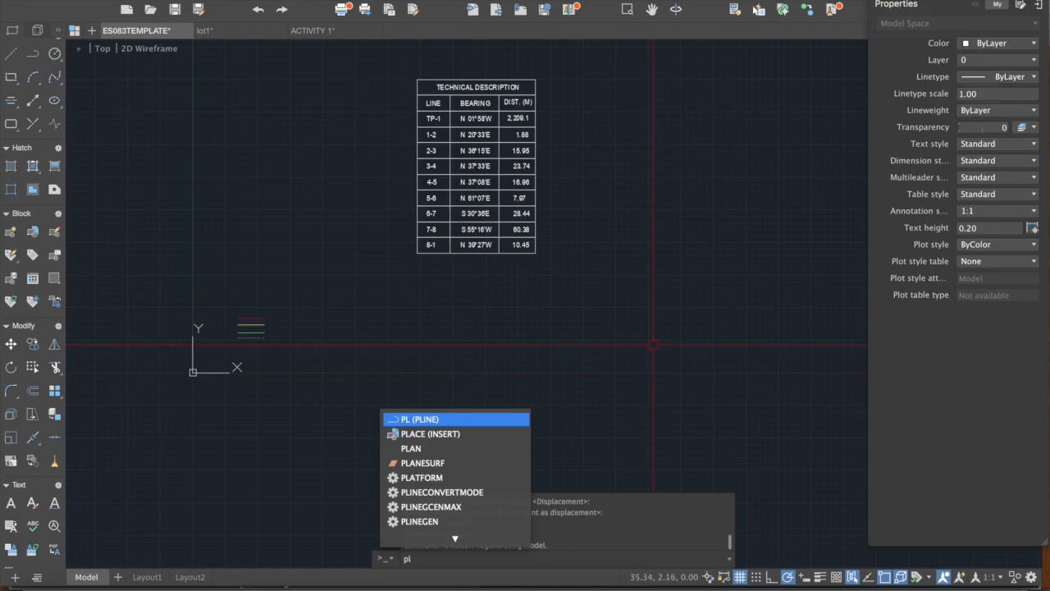
middle_drag(653, 345, 402, 321)
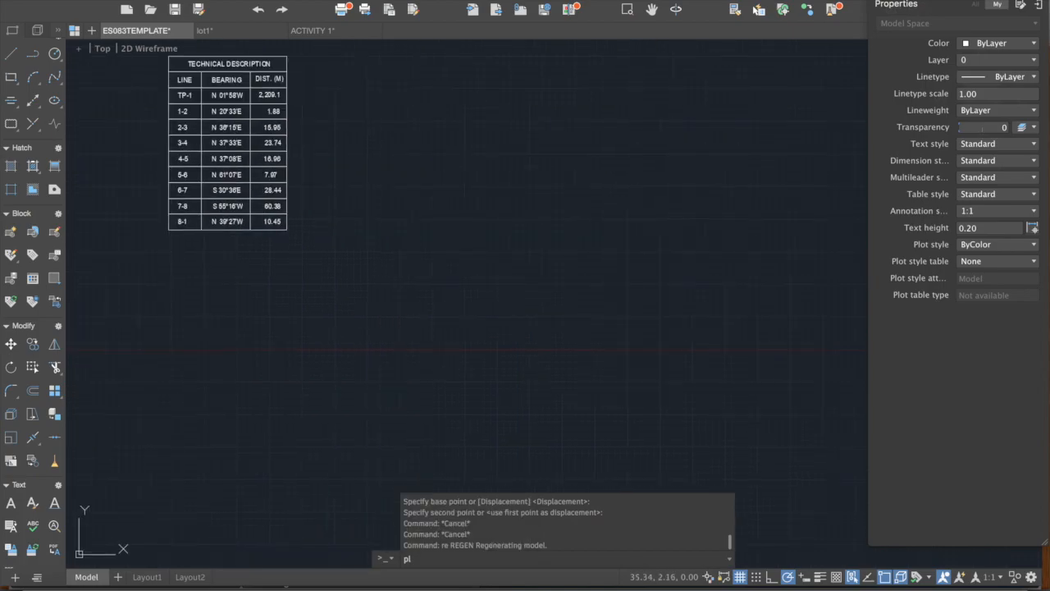
key(Escape)
key(Escape)
text(pl)
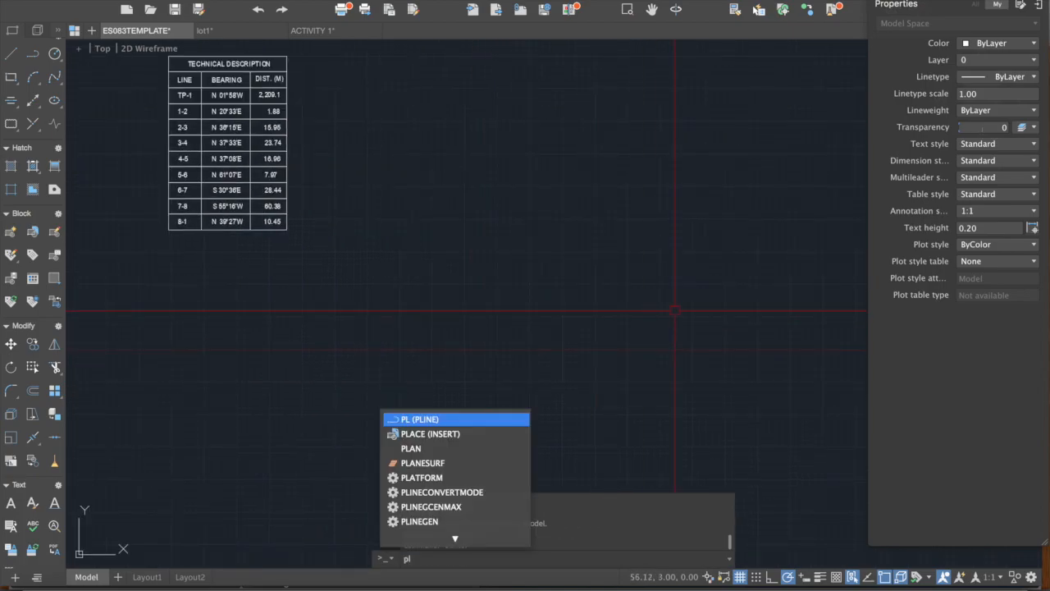
key(Return)
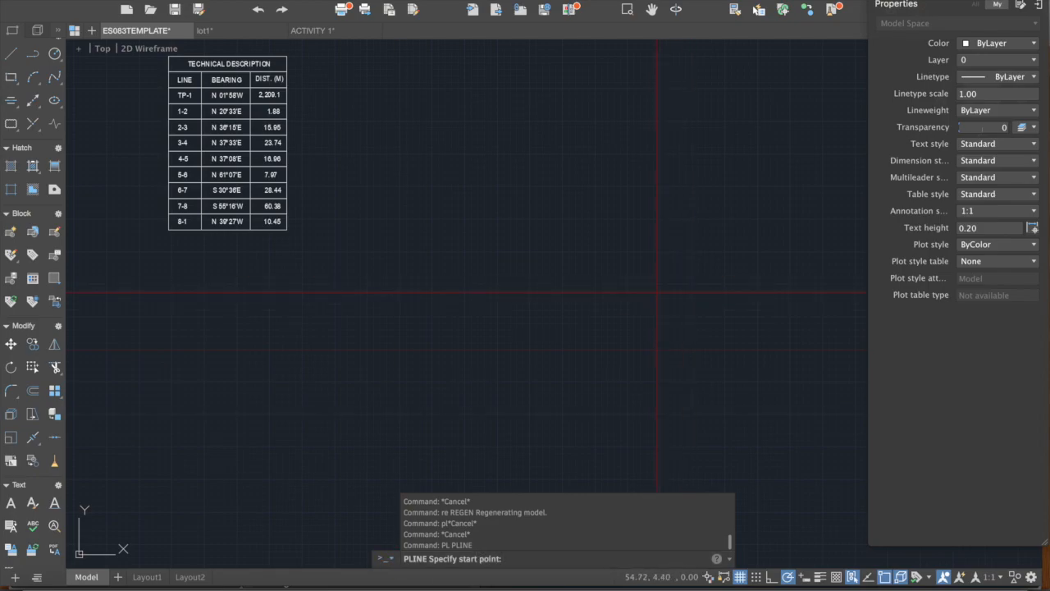
click(630, 276)
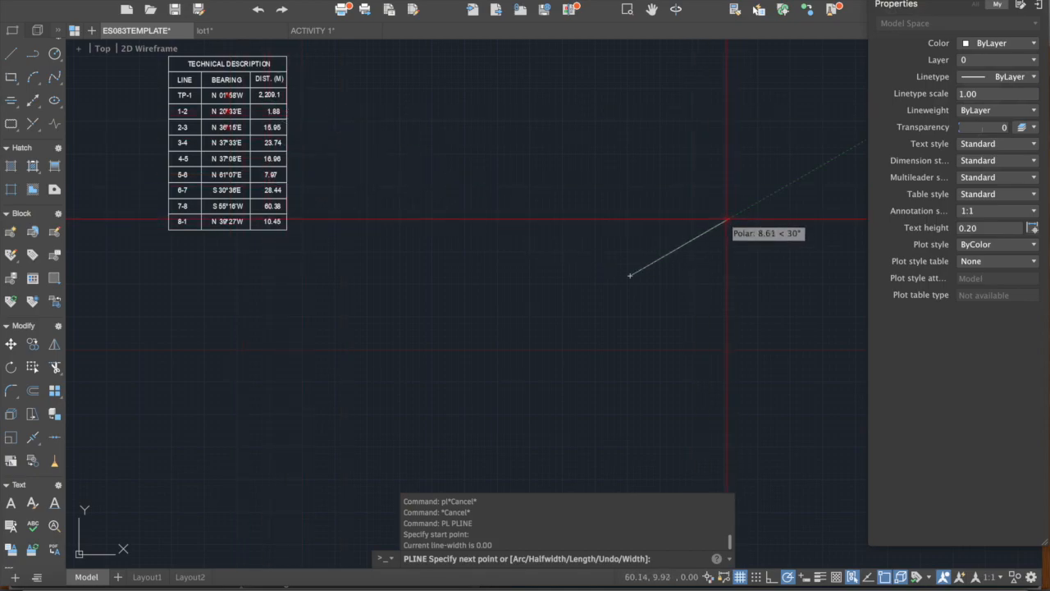
middle_drag(725, 244, 722, 255)
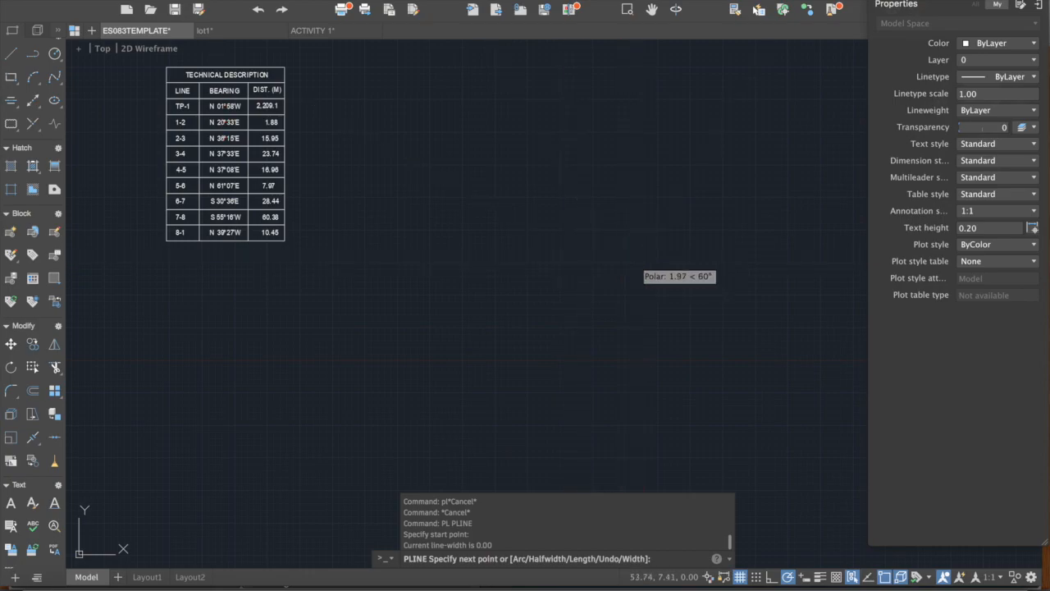
key(Escape)
key(Escape)
middle_drag(284, 189, 332, 261)
key(Escape)
key(Escape)
key(Escape)
key(Escape)
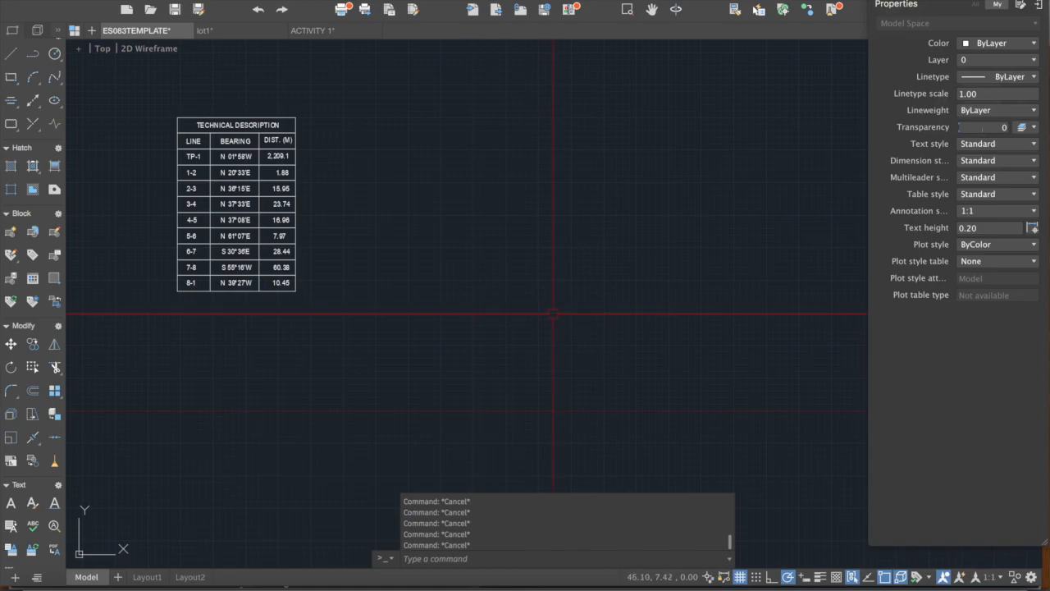
- Start a polyline in the empty area beside the table and draw line 1-2 as @1.88<n20d33'e
text(pl)
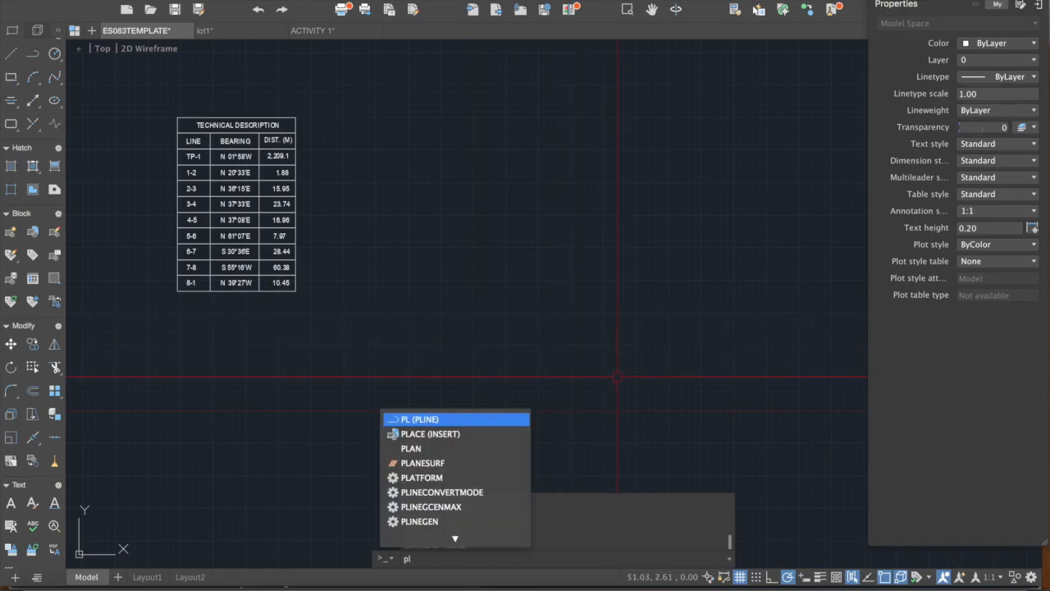
key(Return)
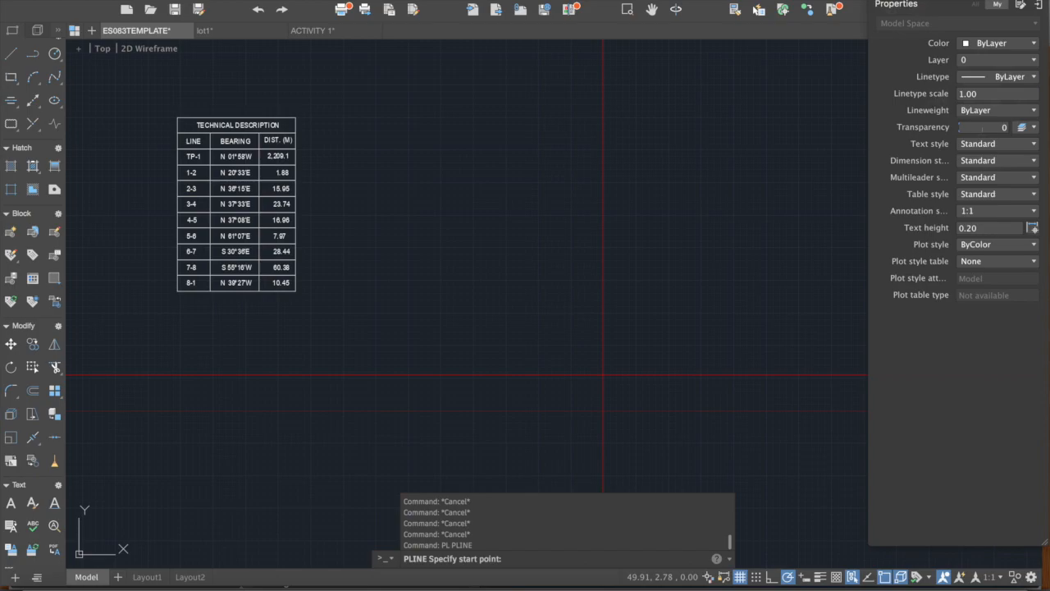
click(603, 375)
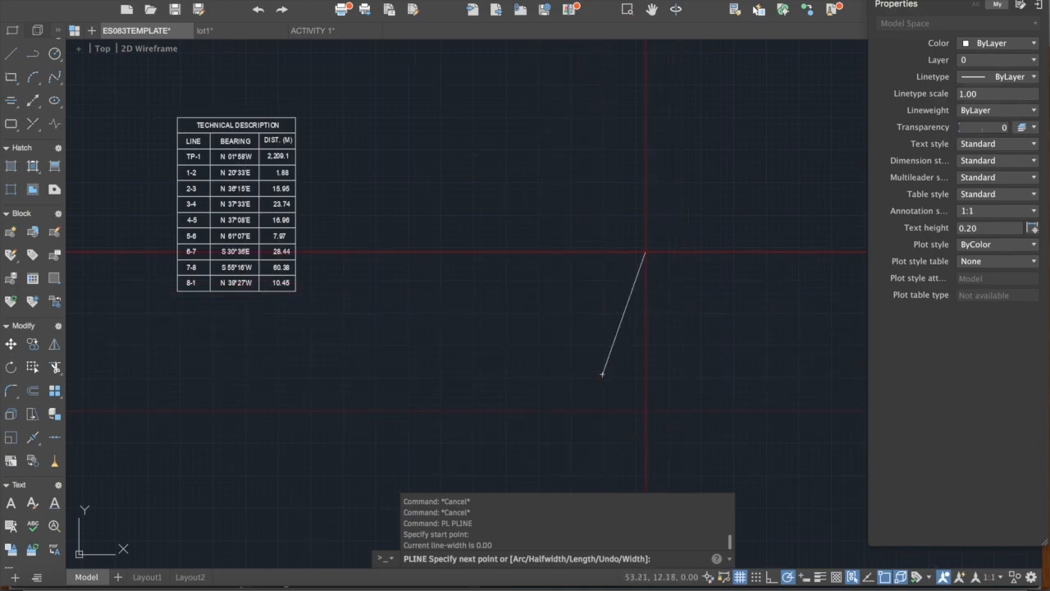
key(F8)
text(@)
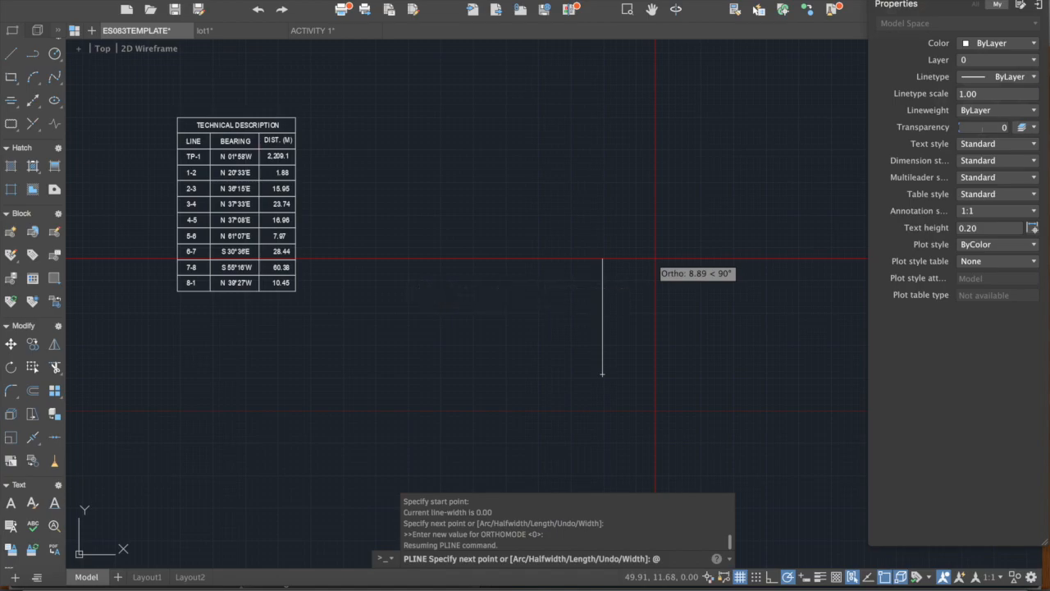
text(1.88<)
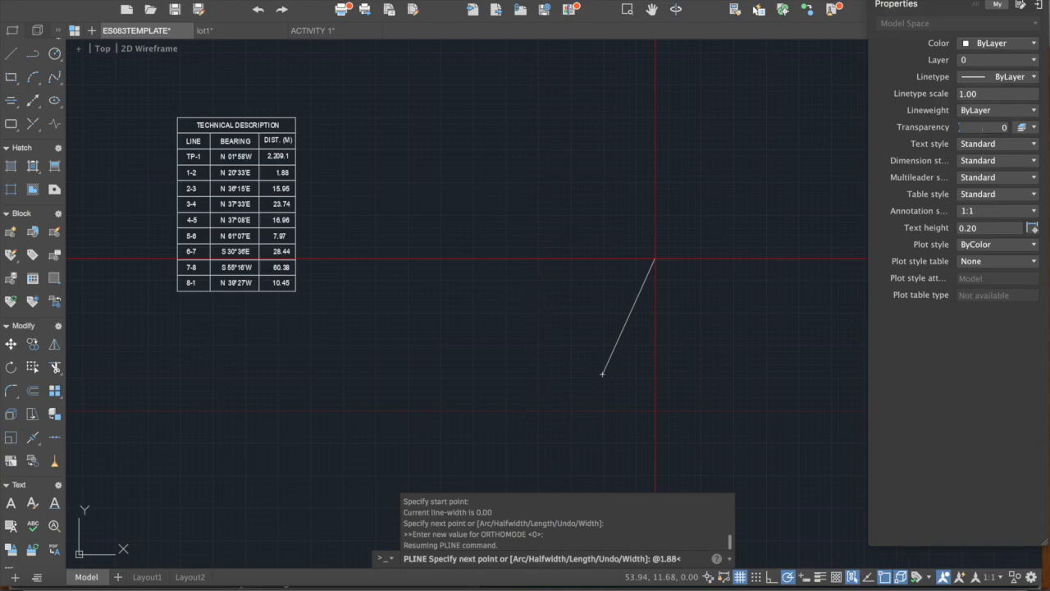
text(n)
text(33'e)
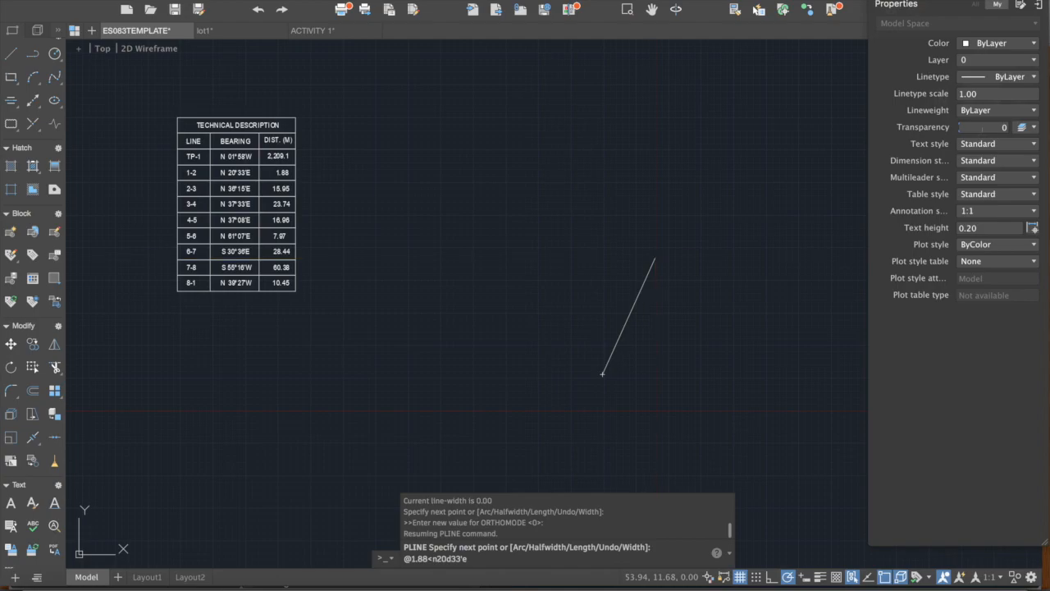
key(Return)
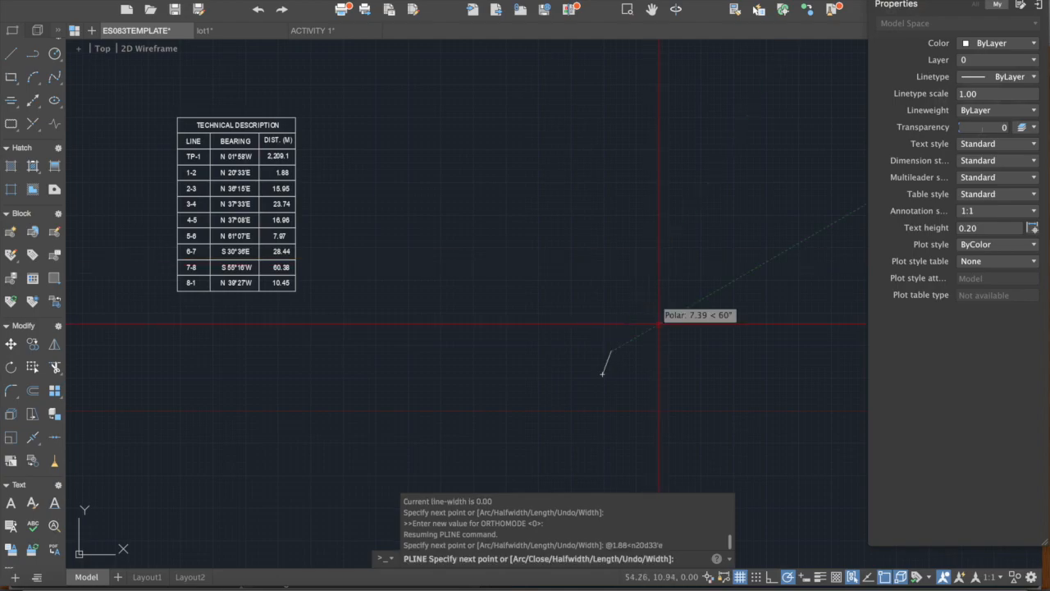
- Examine the 1-2 segment up close and check the technical description table for the next line's distance and bearing
scroll(649, 414, up, 3)
scroll(622, 381, up, 2)
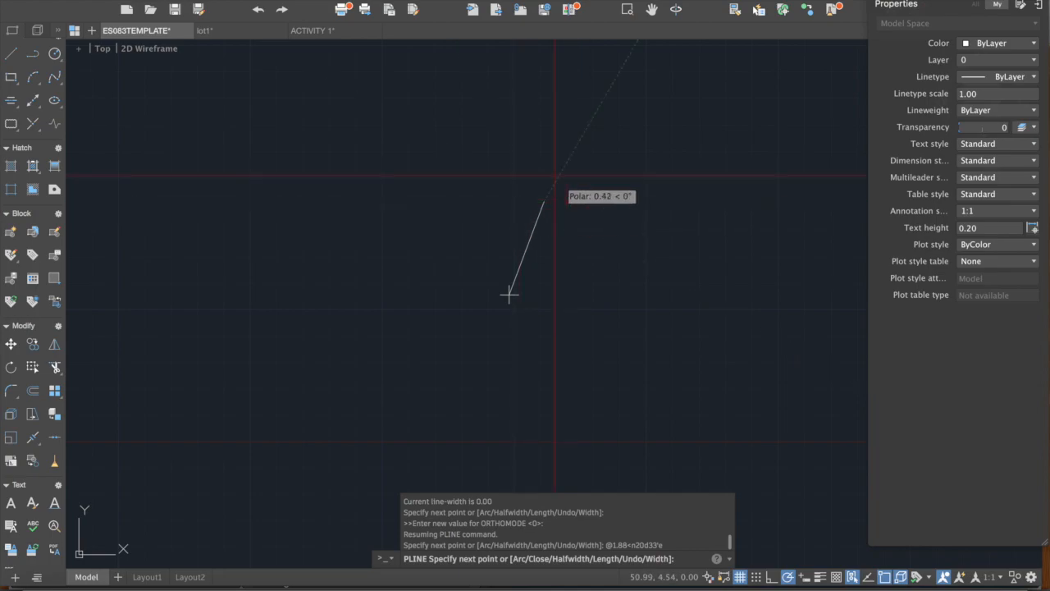
scroll(494, 224, down, 2)
scroll(476, 206, down, 2)
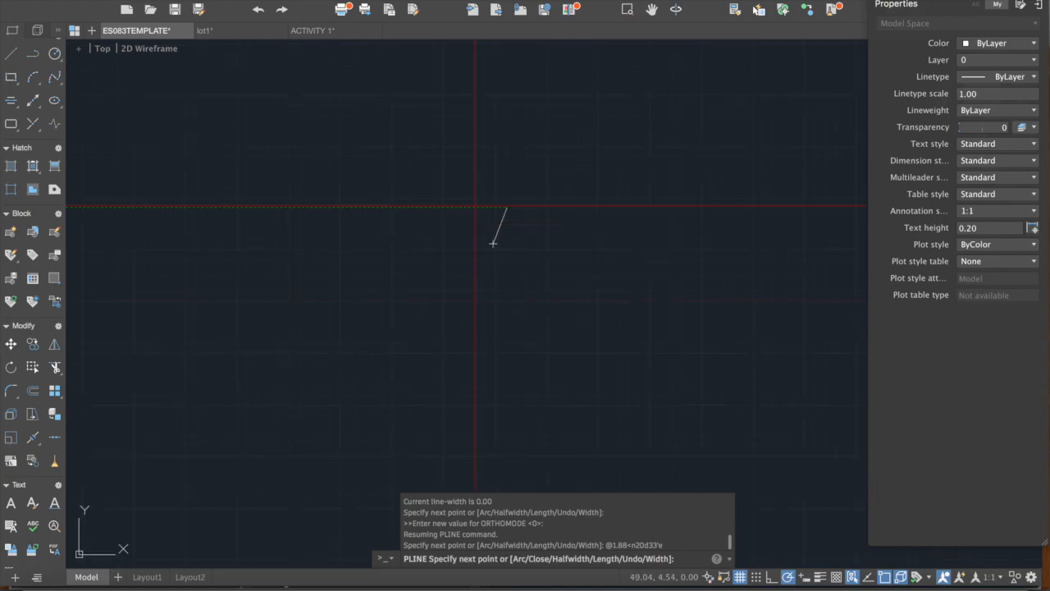
scroll(476, 206, down, 4)
middle_drag(486, 228, 503, 254)
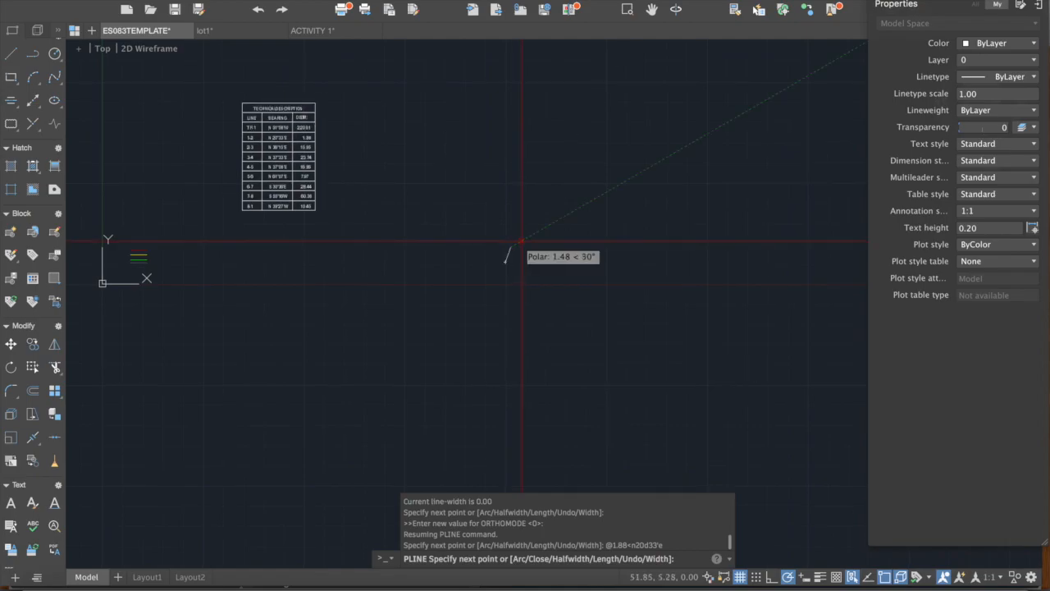
scroll(505, 246, up, 2)
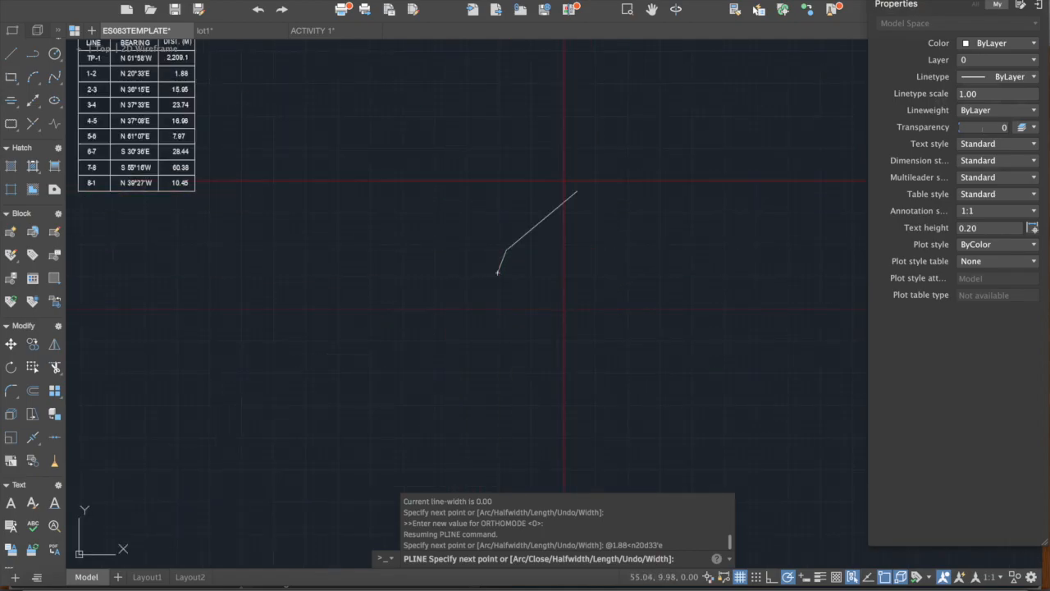
middle_drag(470, 235, 510, 267)
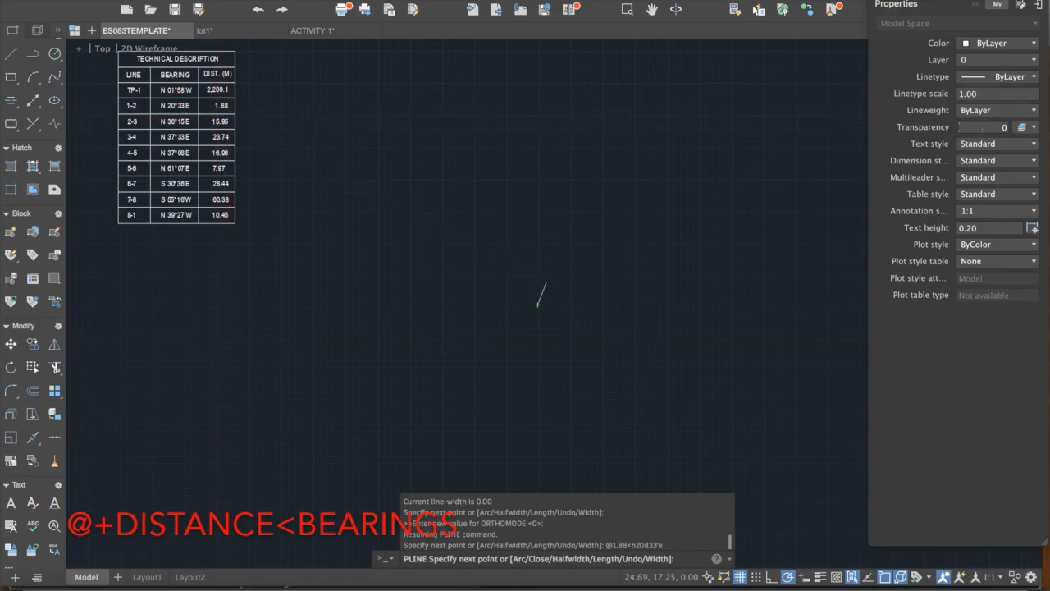
scroll(231, 135, up, 3)
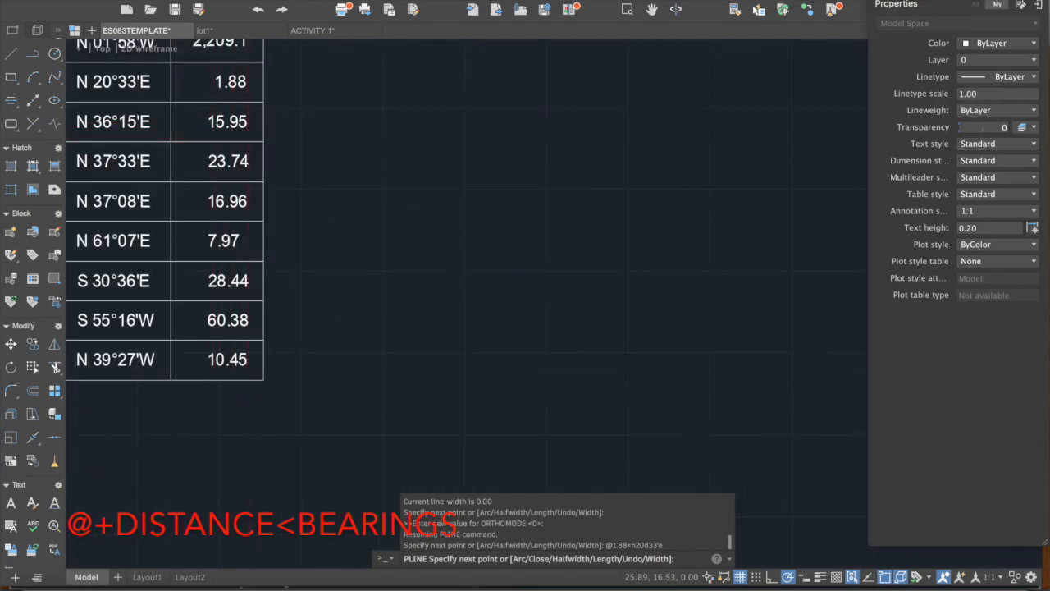
scroll(232, 141, down, 2)
scroll(740, 424, down, 2)
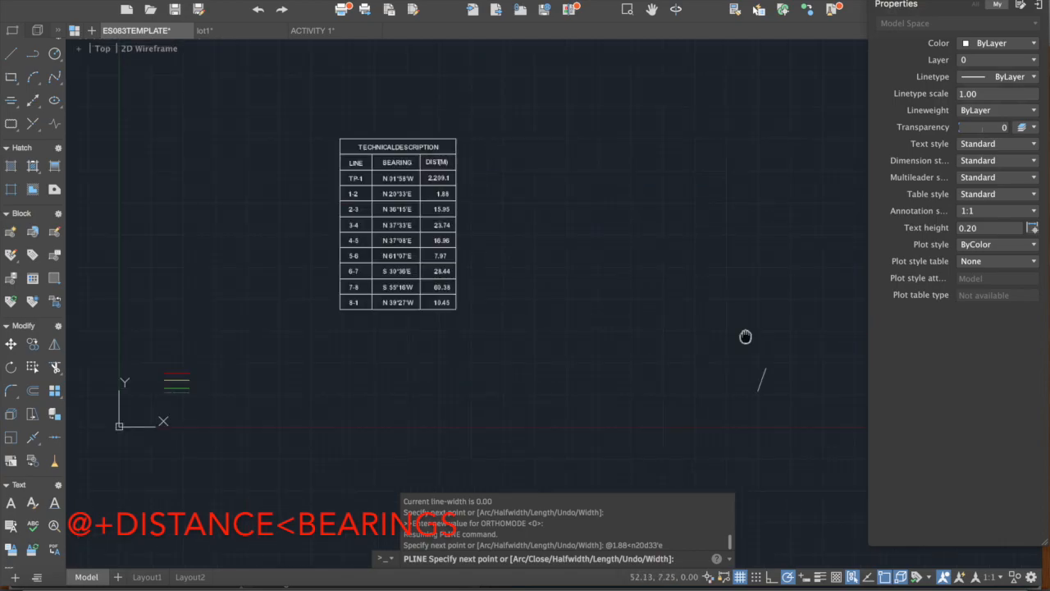
scroll(709, 410, up, 2)
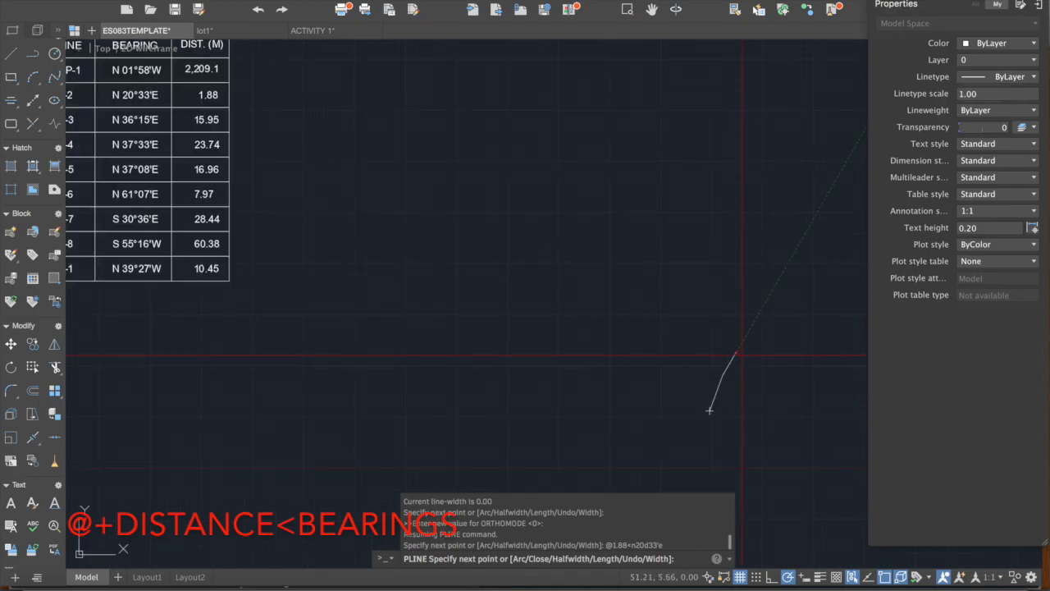
key(F8)
text(@15)
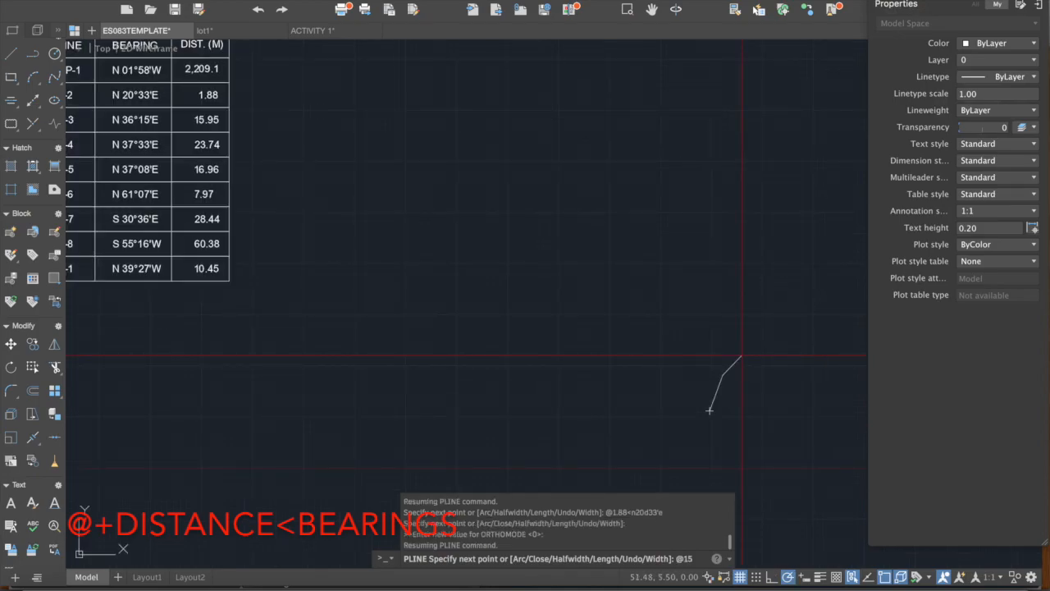
text(.95)
text(<)
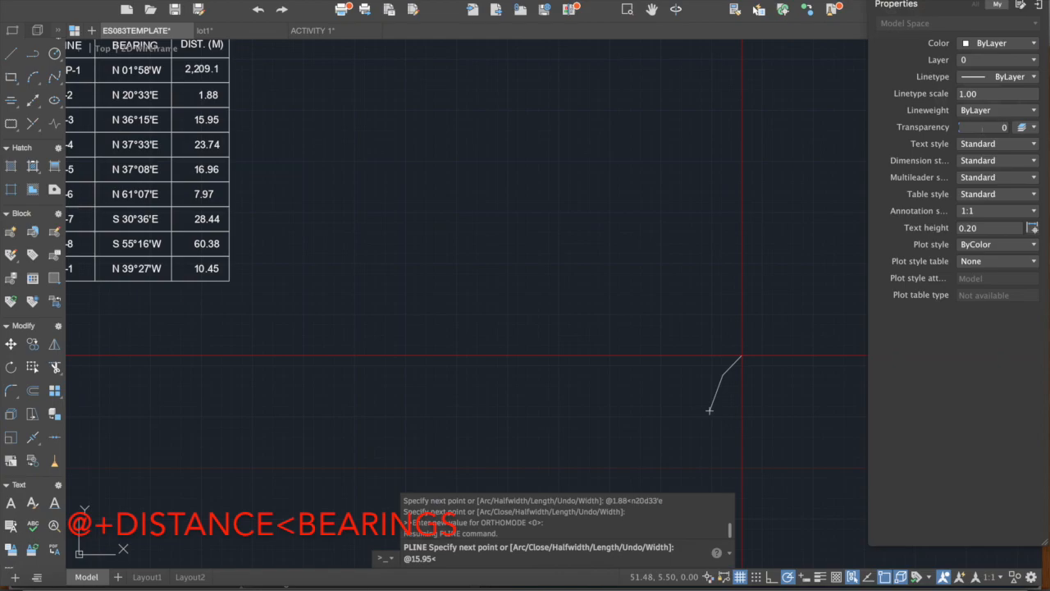
text(n36)
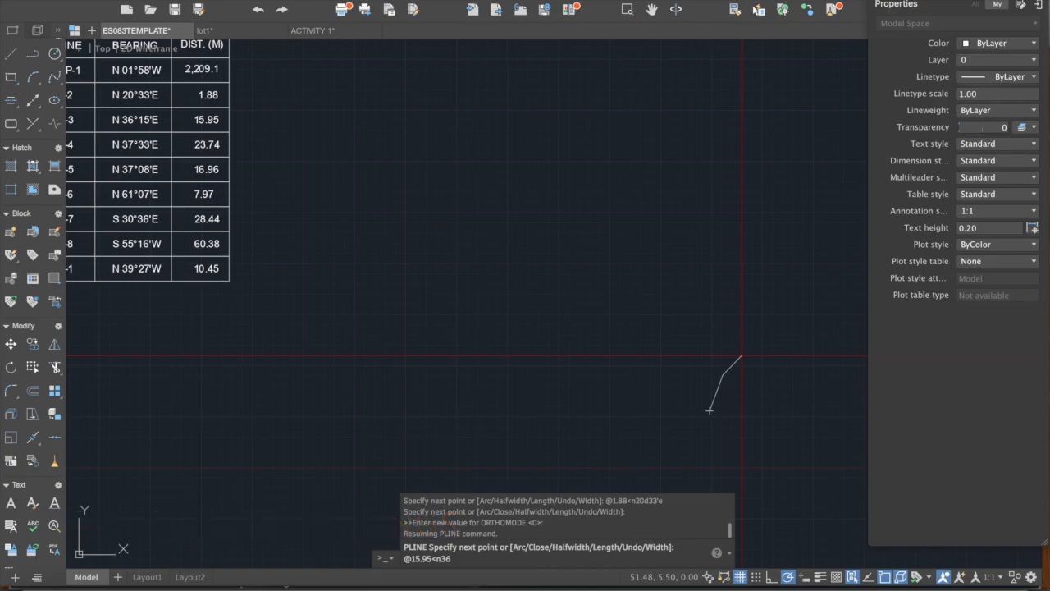
text(d15)
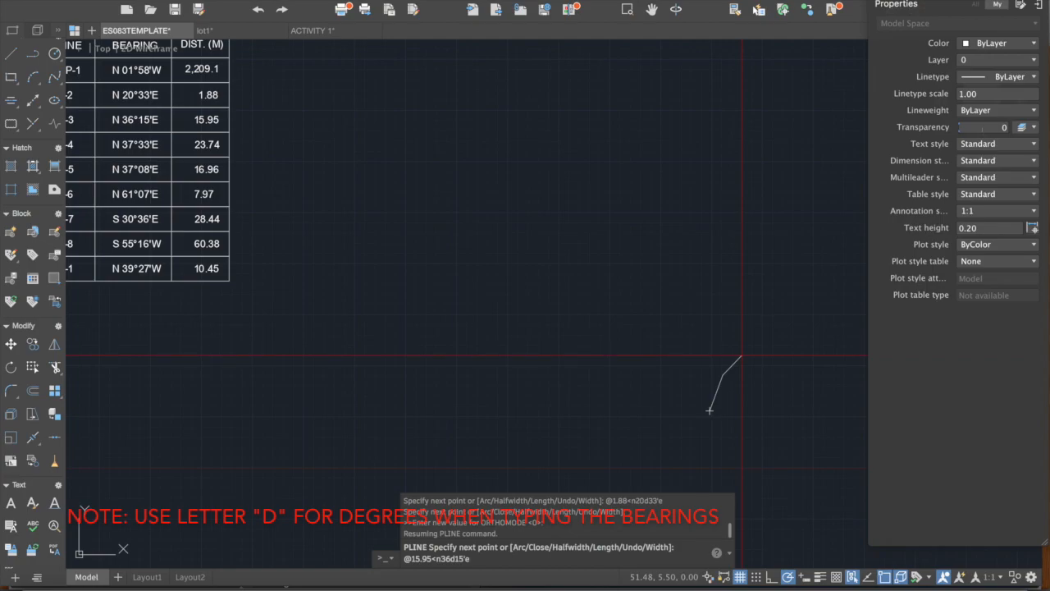
text('e)
key(Return)
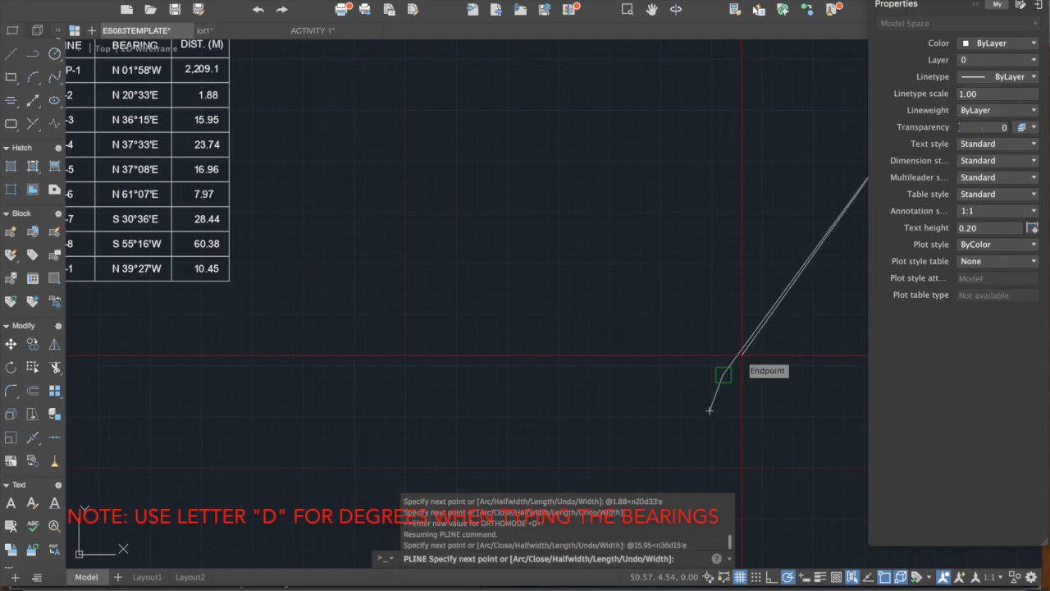
scroll(710, 410, down, 4)
scroll(810, 261, up, 2)
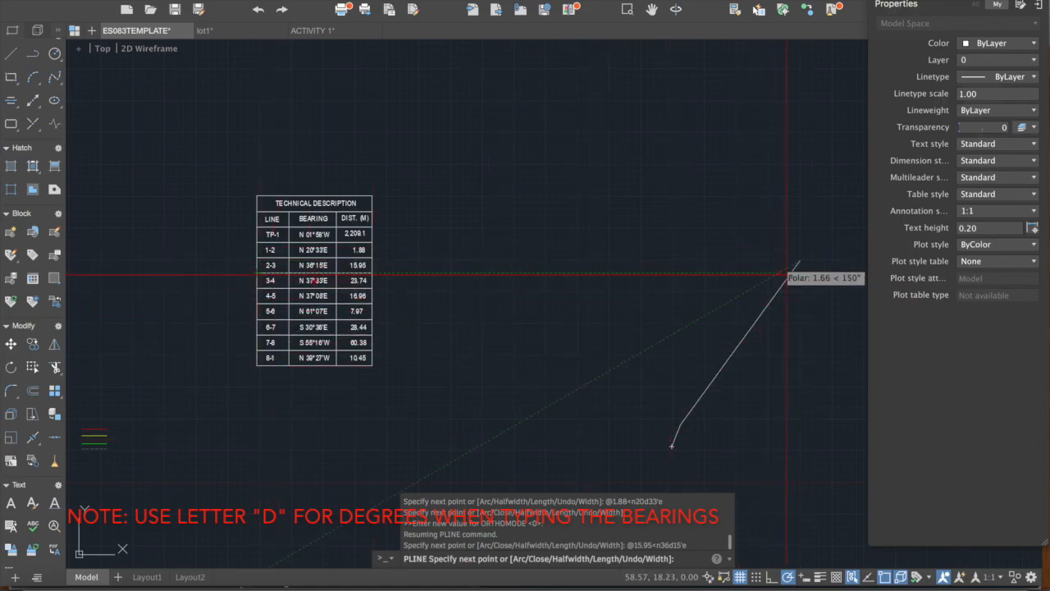
middle_drag(797, 273, 772, 263)
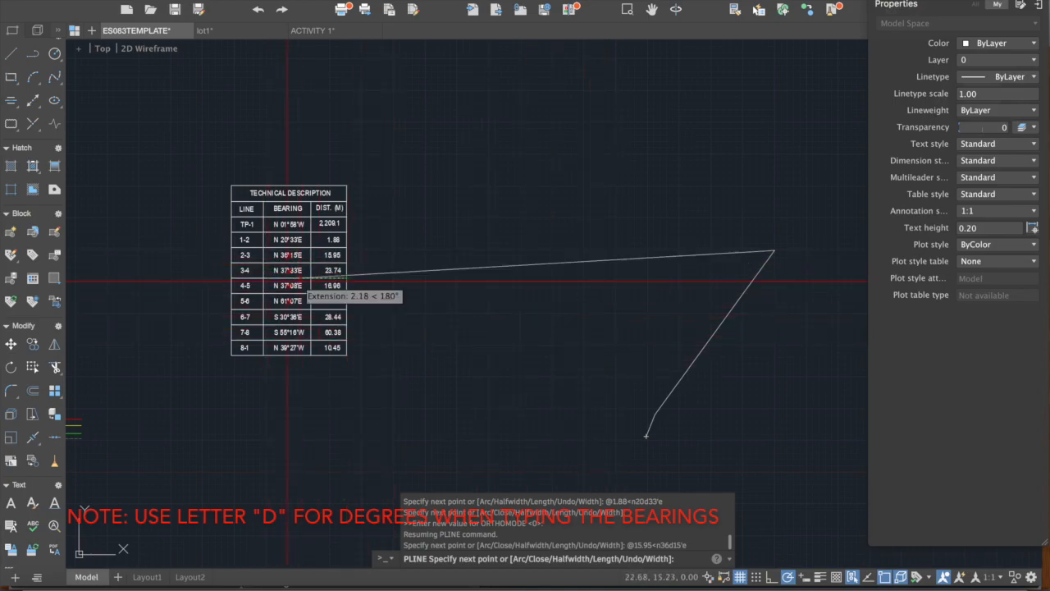
scroll(285, 270, up, 2)
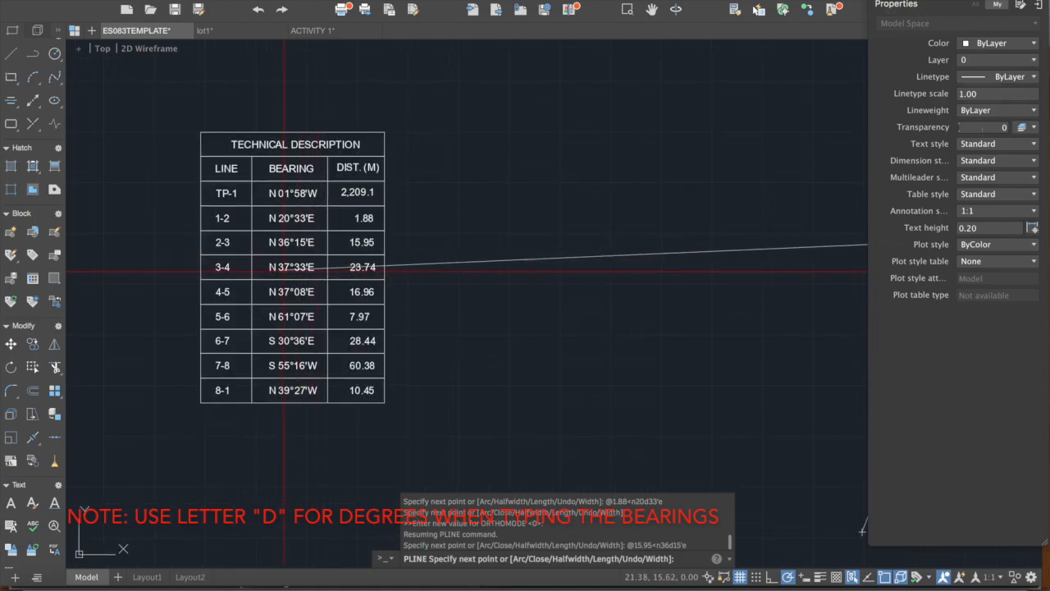
scroll(285, 266, down, 2)
middle_drag(524, 312, 509, 319)
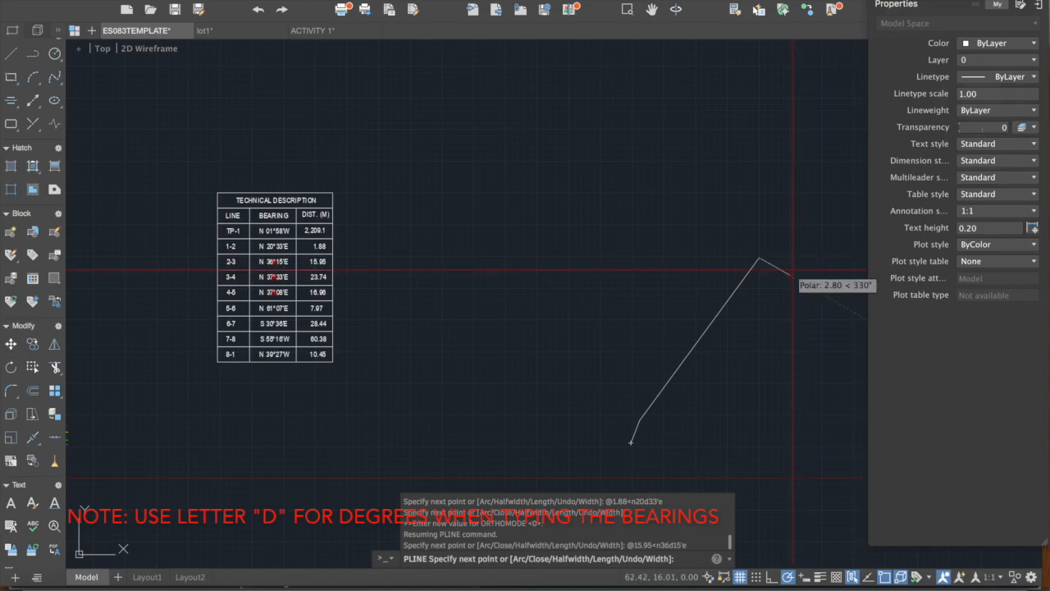
text(@)
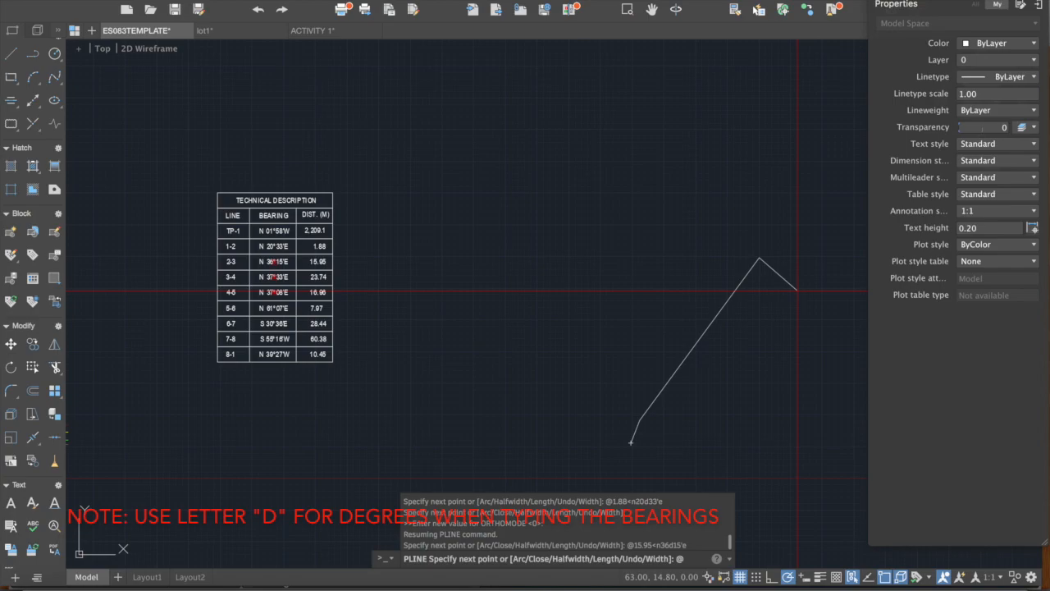
text(23.74)
text(<)
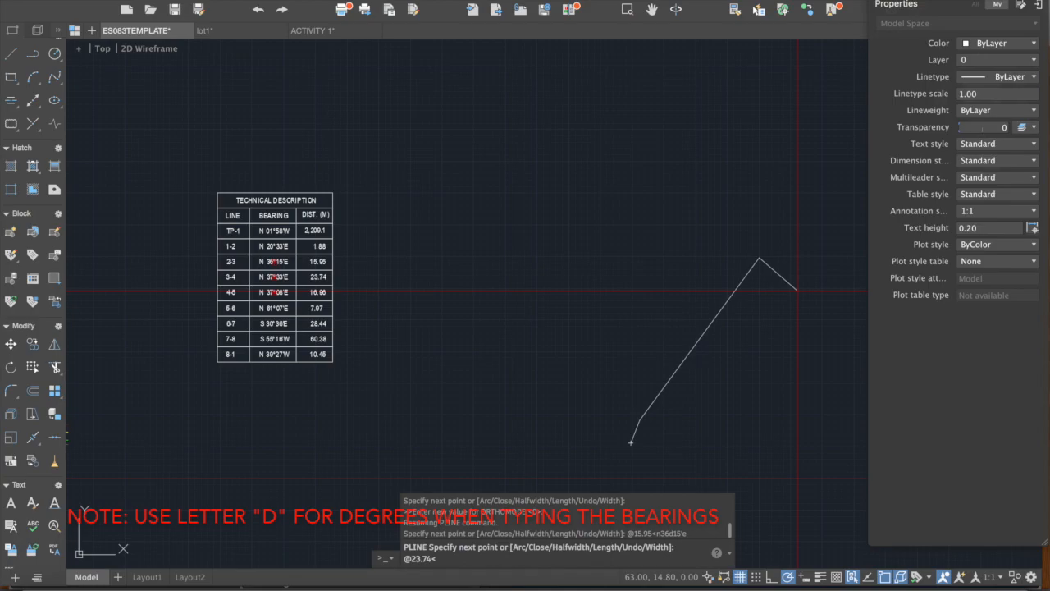
text(n37d33'e)
key(Return)
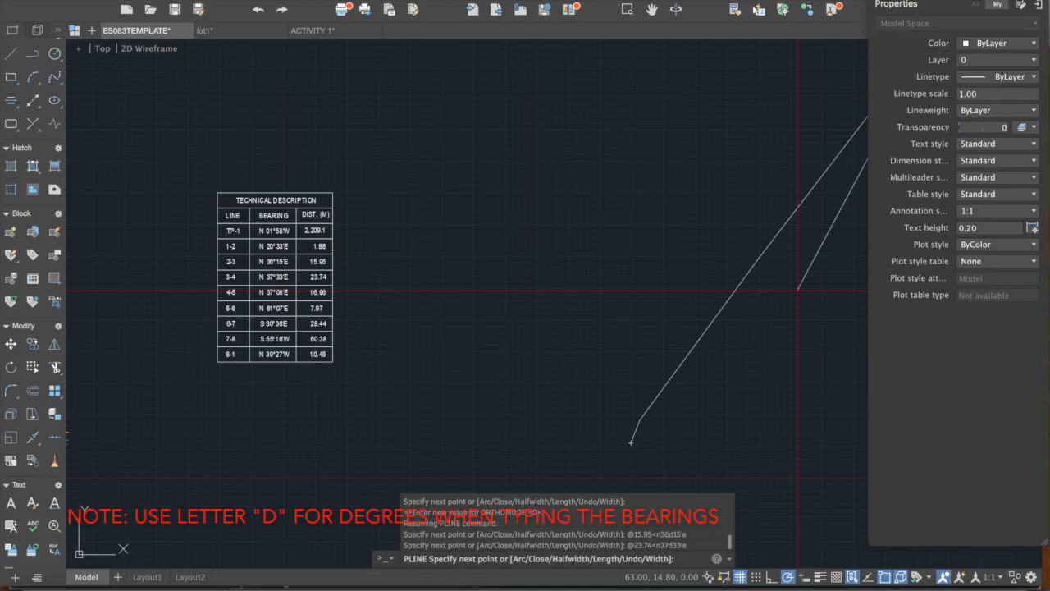
scroll(794, 300, down, 3)
middle_drag(776, 318, 665, 323)
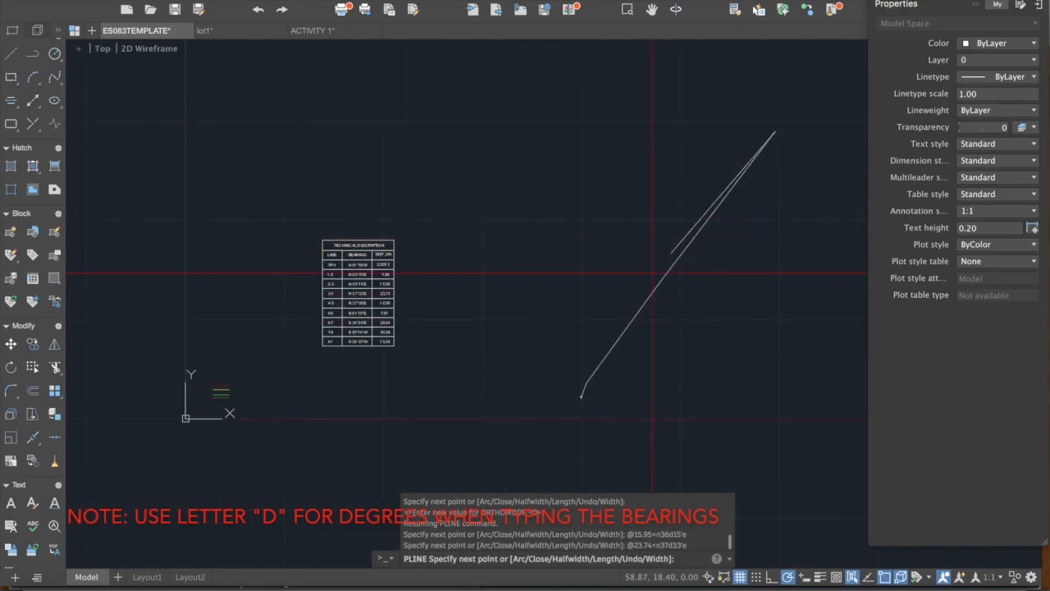
scroll(656, 279, up, 2)
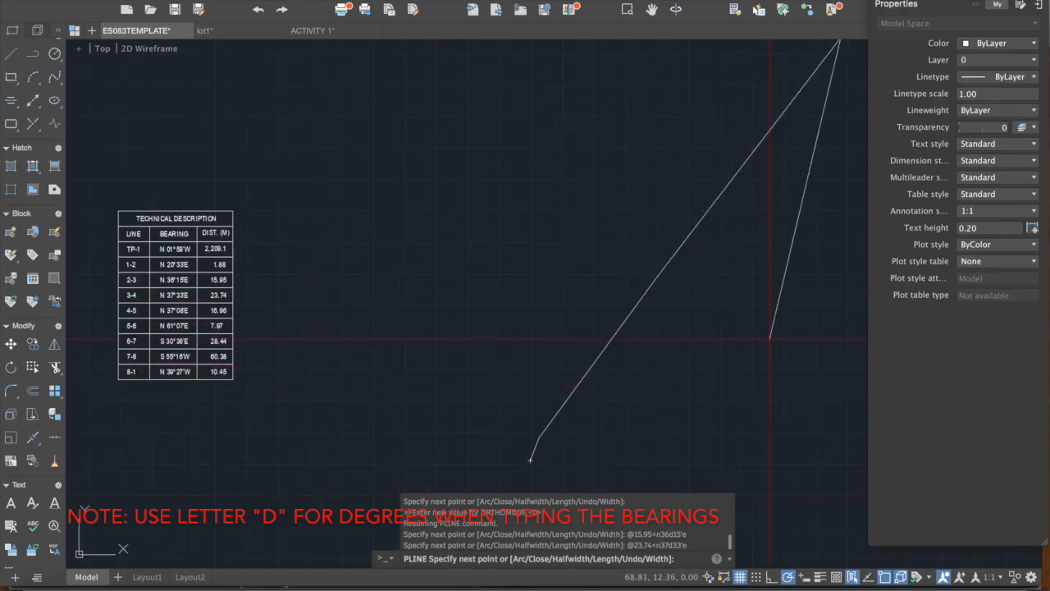
key(F8)
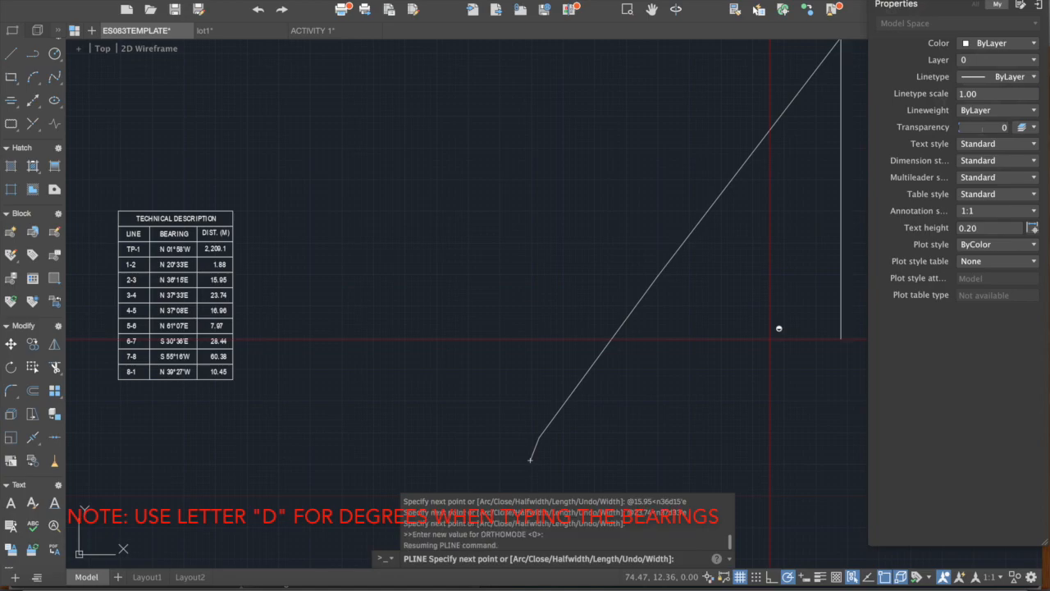
text(@16.96)
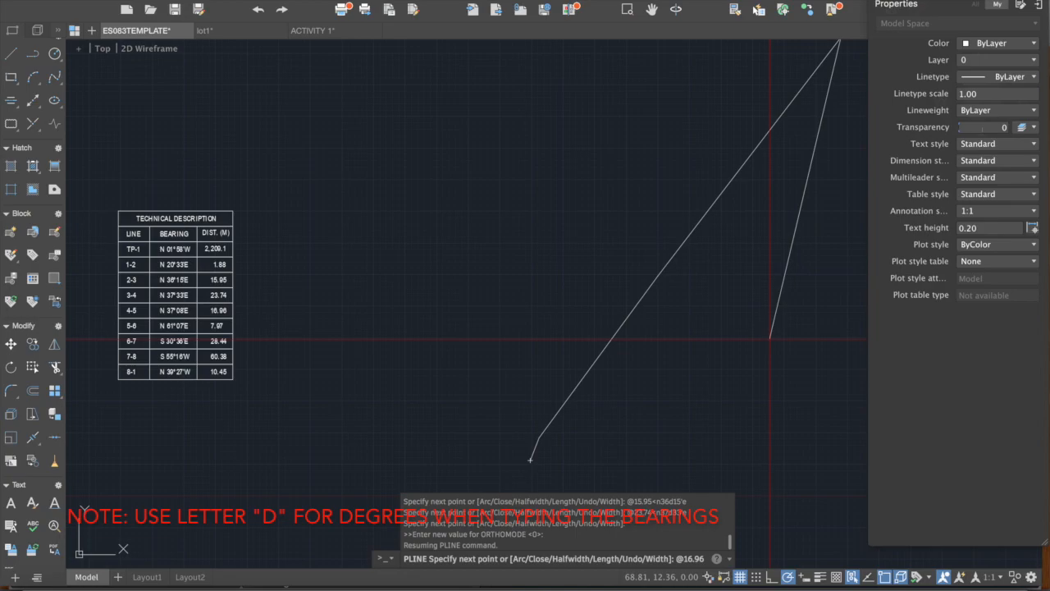
text(<)
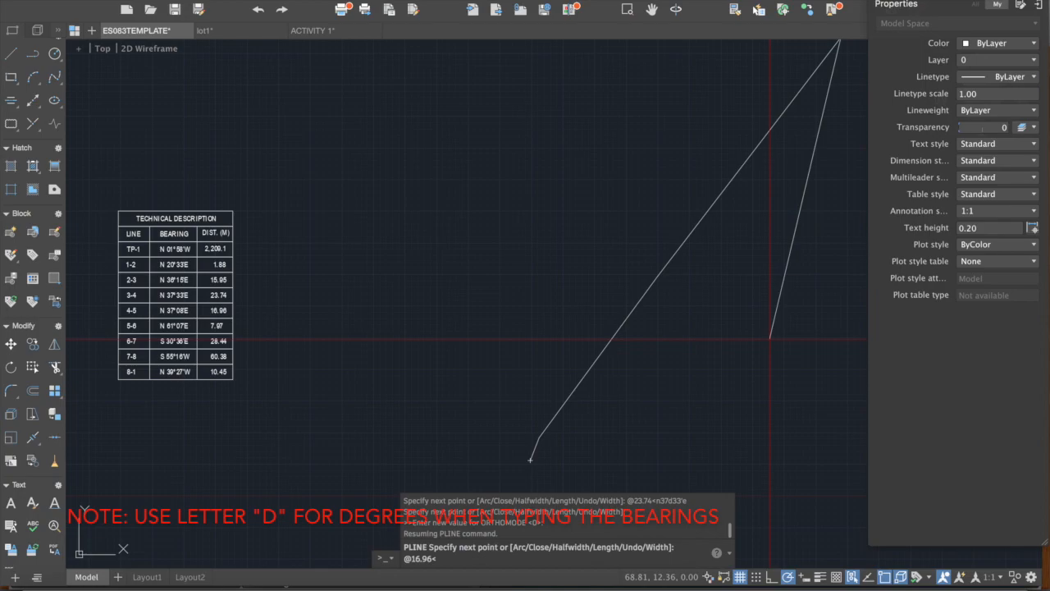
text(n37d93)
key(BackSpace)
key(BackSpace)
text(8)
key(Return)
- Check line 5-6 in the technical description table and add it to the polyline as @7.97<n61d7'e
scroll(769, 338, down, 2)
mouse_move(770, 338)
middle_down()
mouse_move(534, 378)
mouse_move(561, 358)
middle_up()
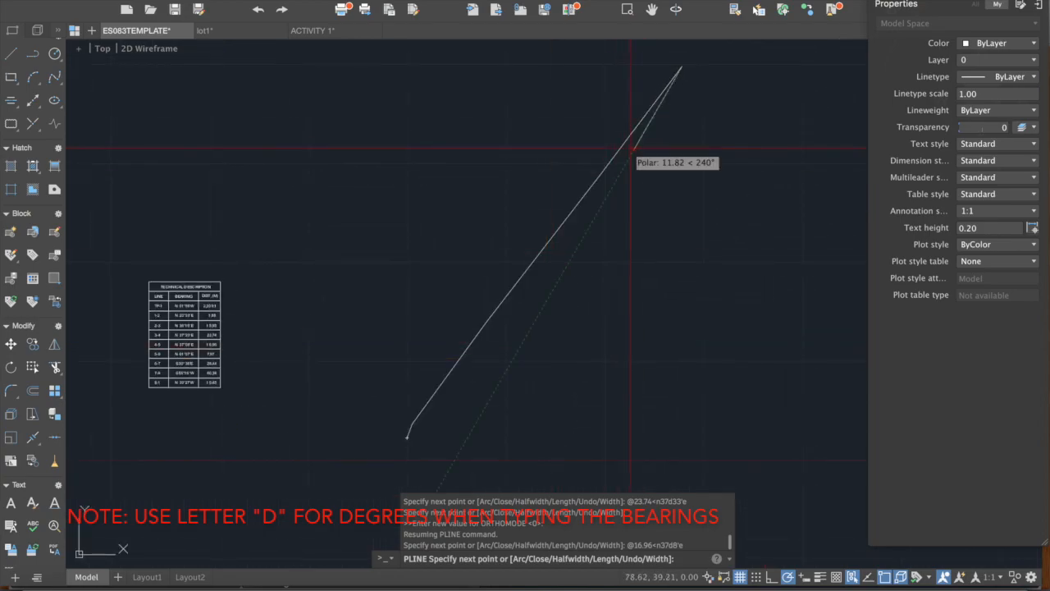
scroll(176, 353, up, 4)
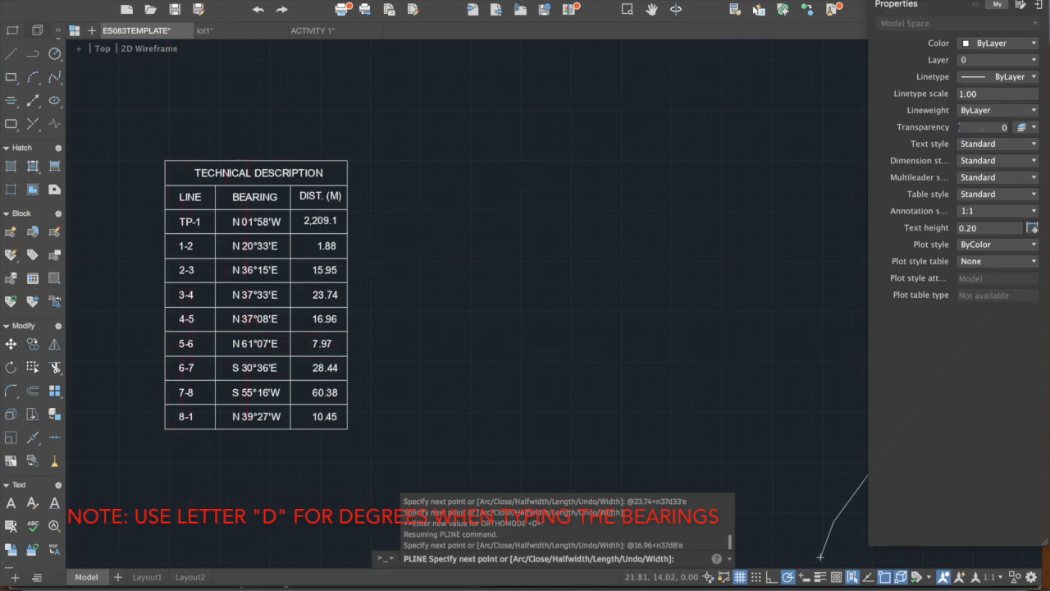
scroll(247, 335, down, 2)
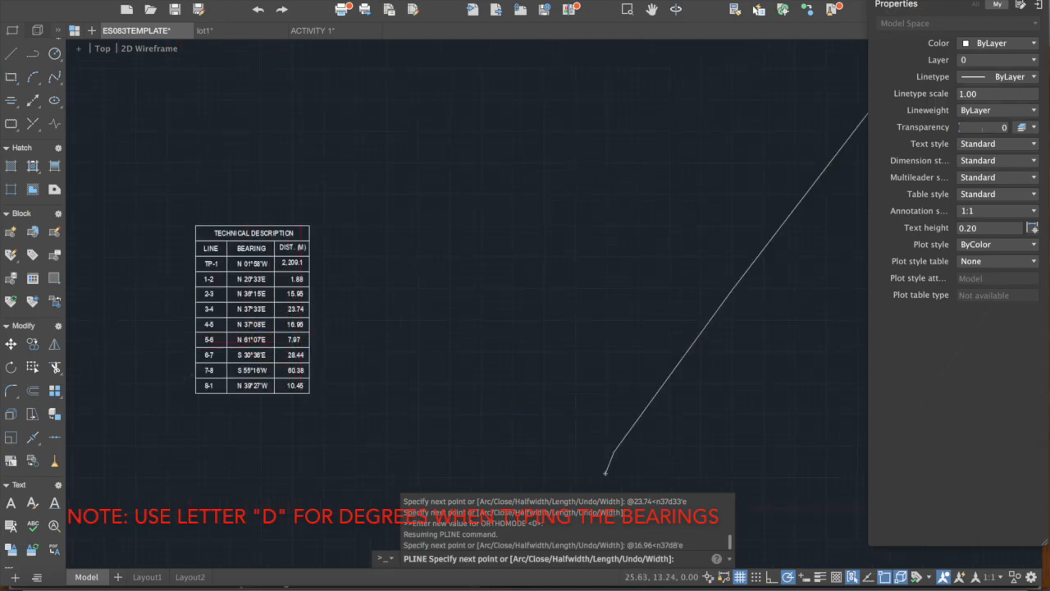
scroll(289, 337, up, 2)
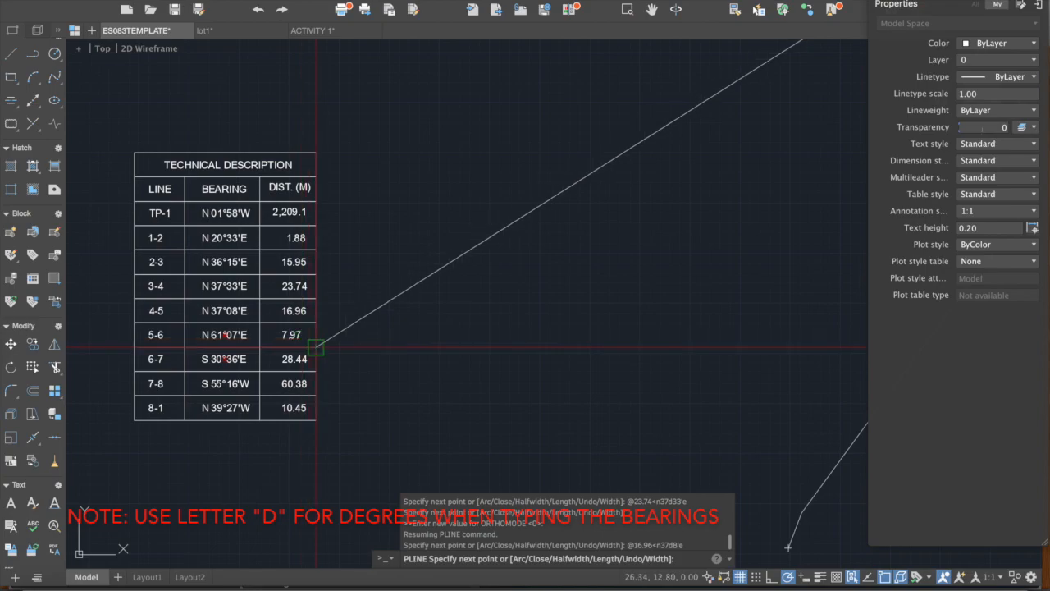
scroll(306, 336, down, 2)
mouse_move(394, 352)
middle_down()
mouse_move(415, 369)
mouse_move(351, 372)
middle_up()
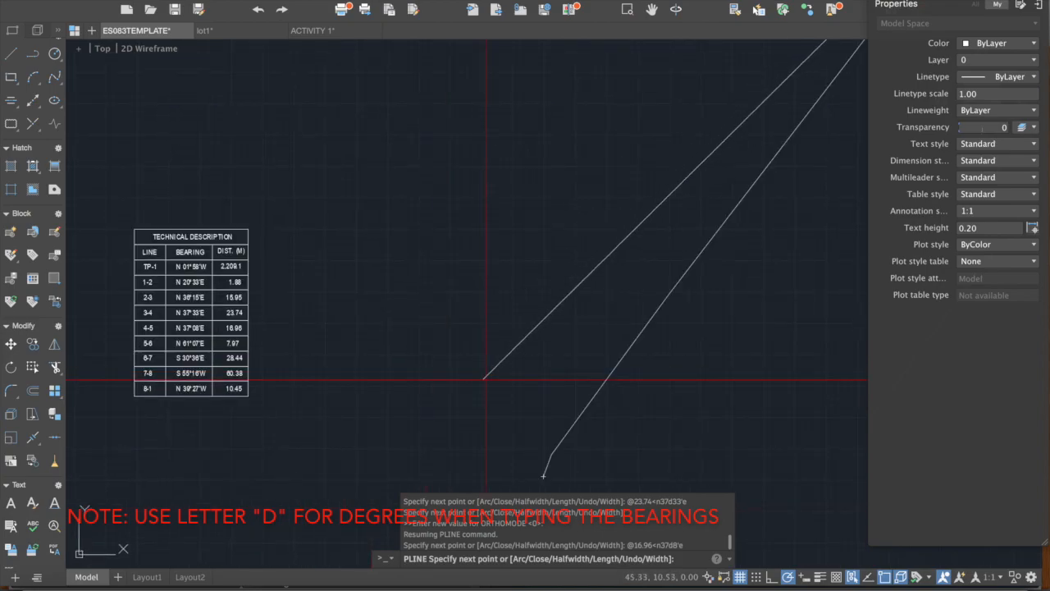
scroll(719, 395, down, 2)
mouse_move(714, 396)
middle_down()
mouse_move(626, 386)
mouse_move(637, 385)
middle_up()
scroll(626, 386, up, 2)
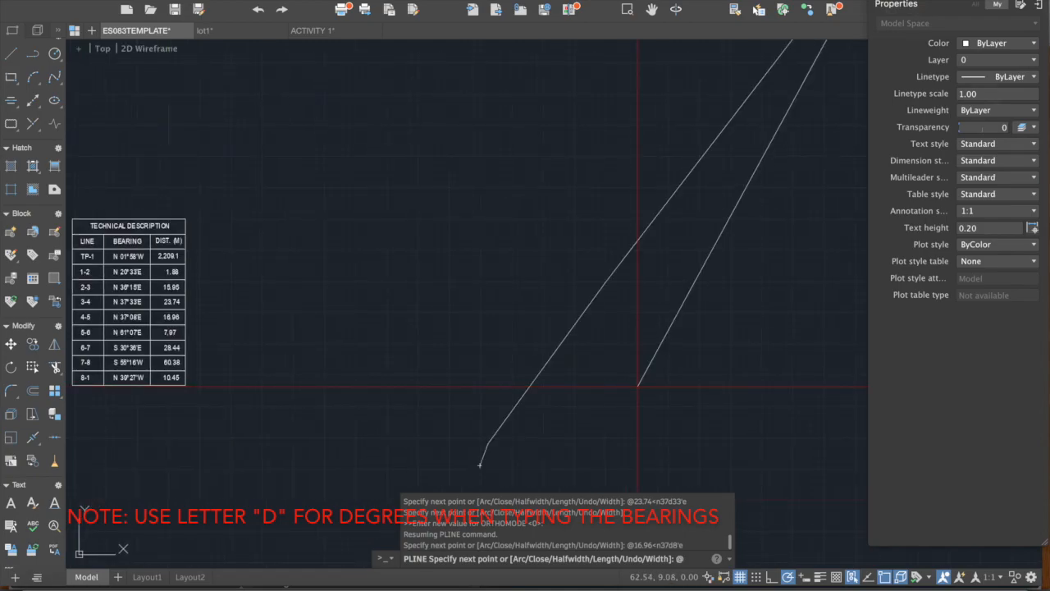
text(7.97<n)
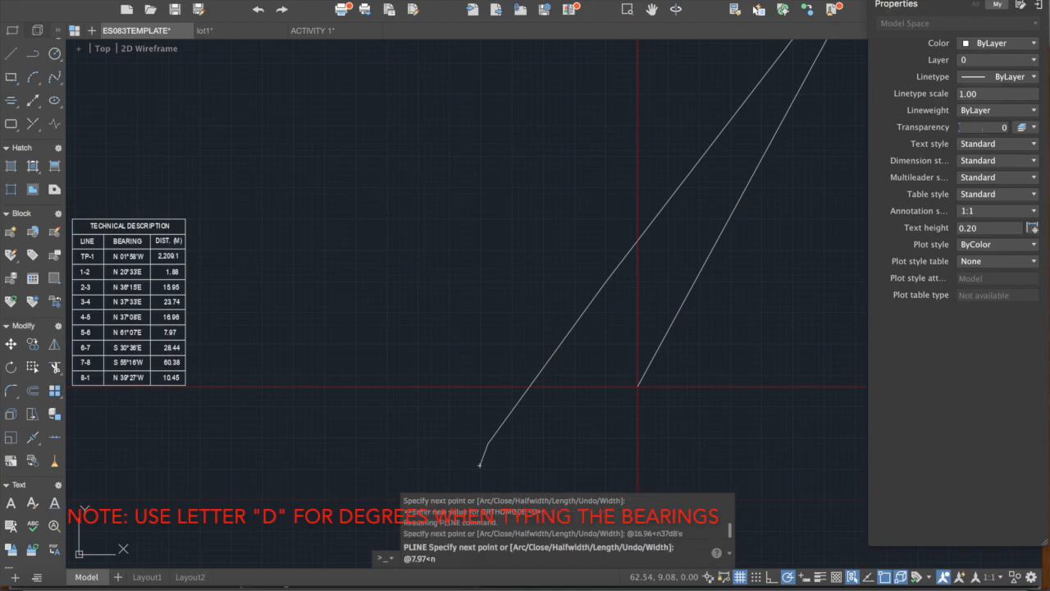
text(61d7'e)
key(Return)
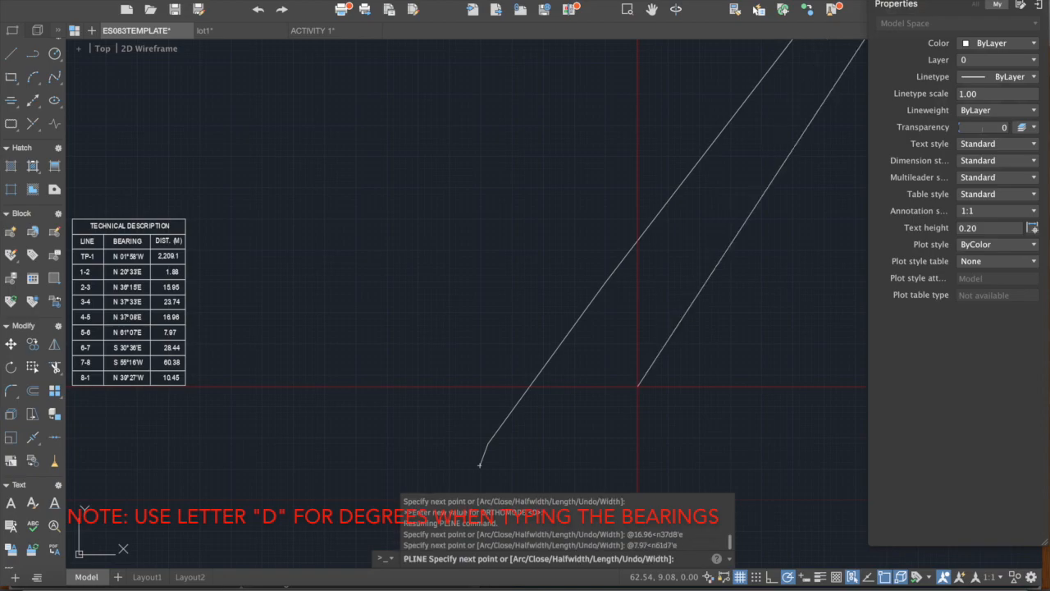
scroll(638, 385, down, 2)
scroll(638, 386, up, 2)
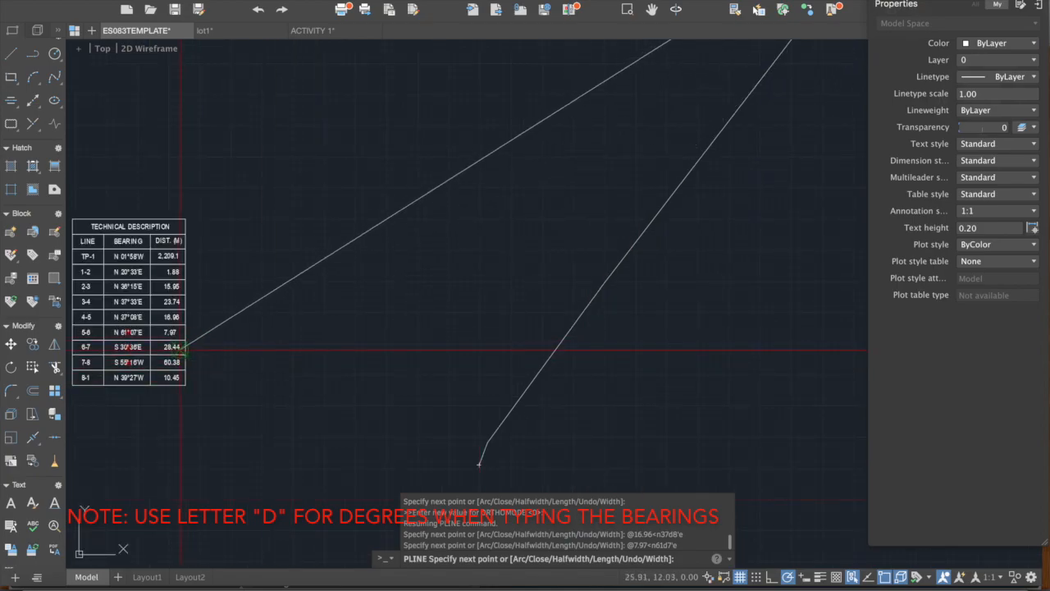
text(@28)
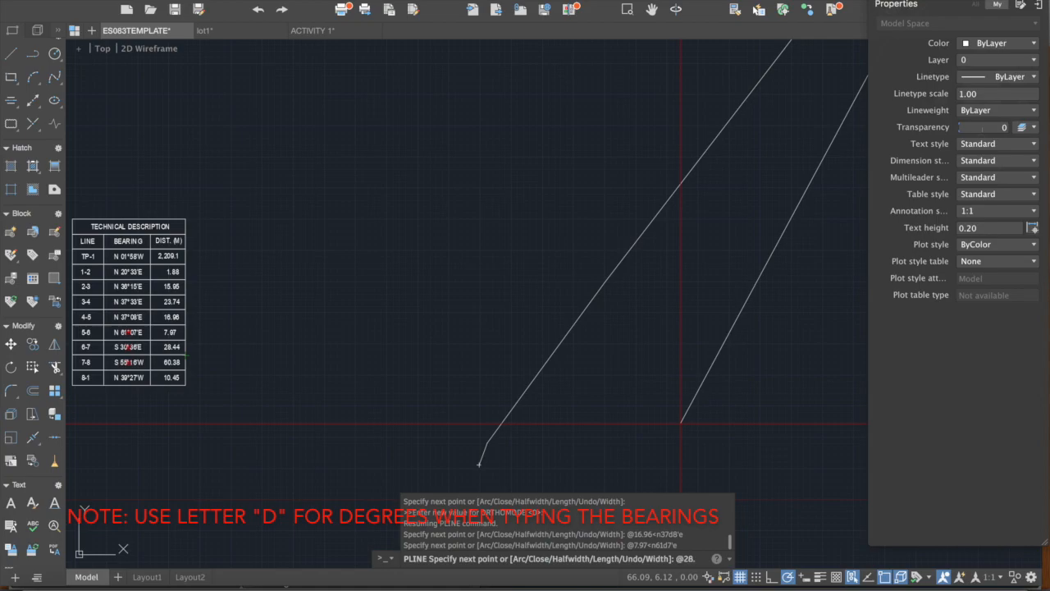
text(.44)
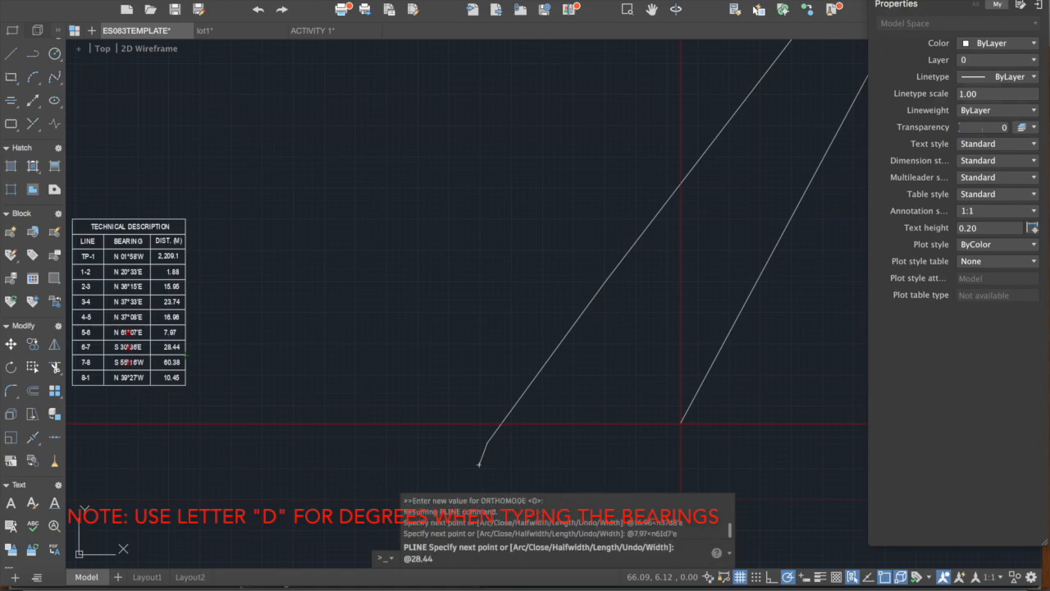
text(<s30d36'e)
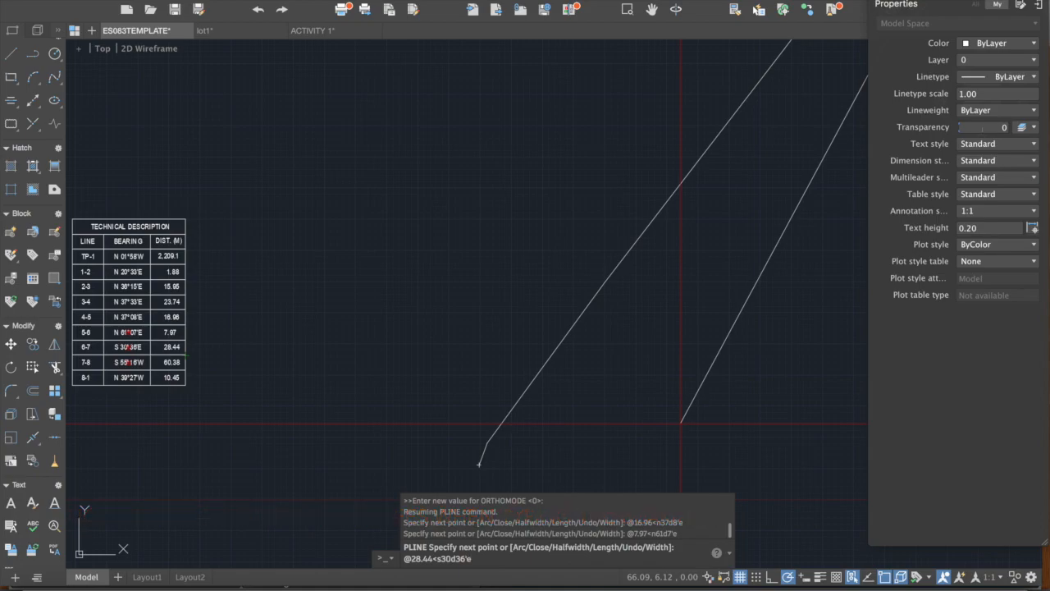
key(Return)
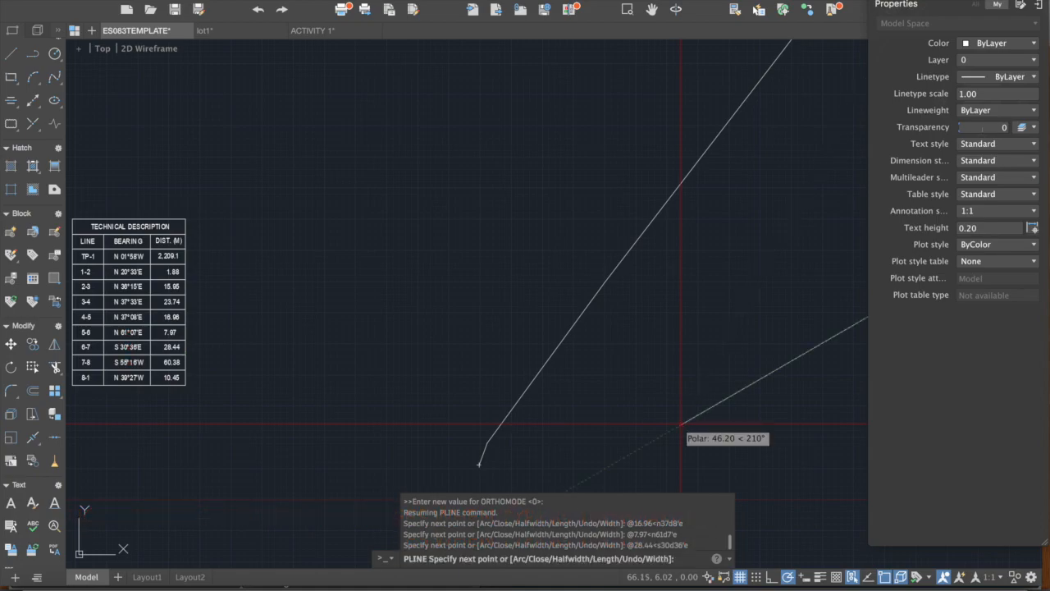
scroll(681, 424, down, 3)
mouse_move(665, 414)
middle_down()
mouse_move(435, 345)
mouse_move(539, 345)
middle_up()
scroll(164, 332, up, 2)
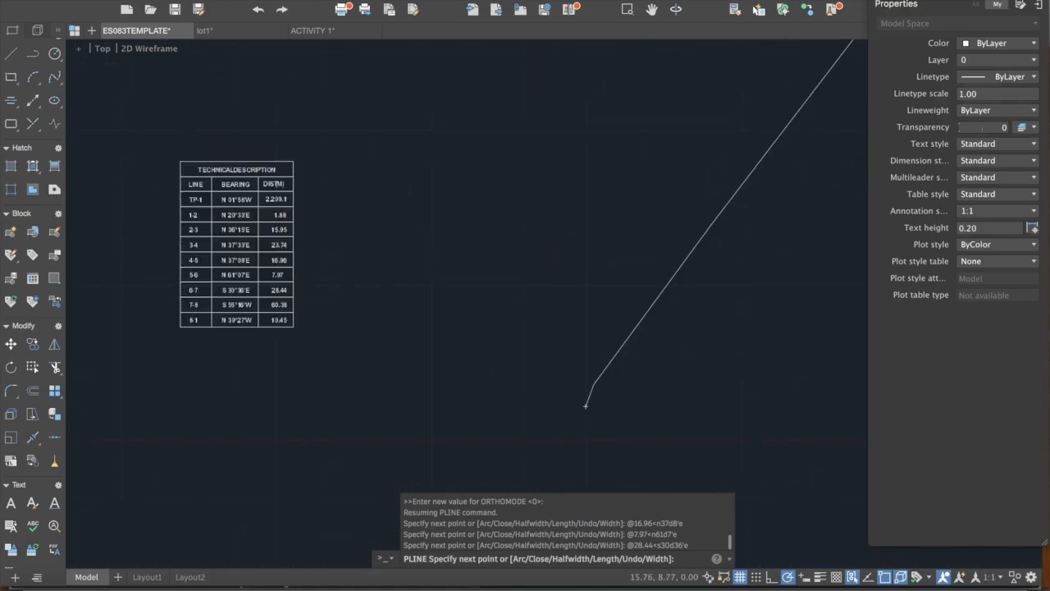
scroll(250, 310, up, 4)
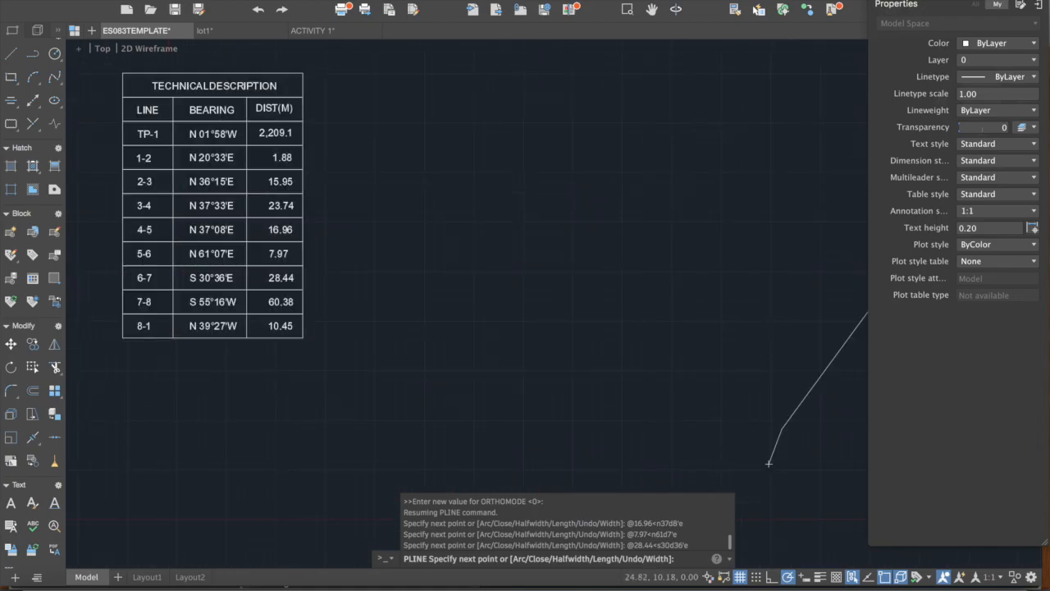
scroll(265, 301, down, 2)
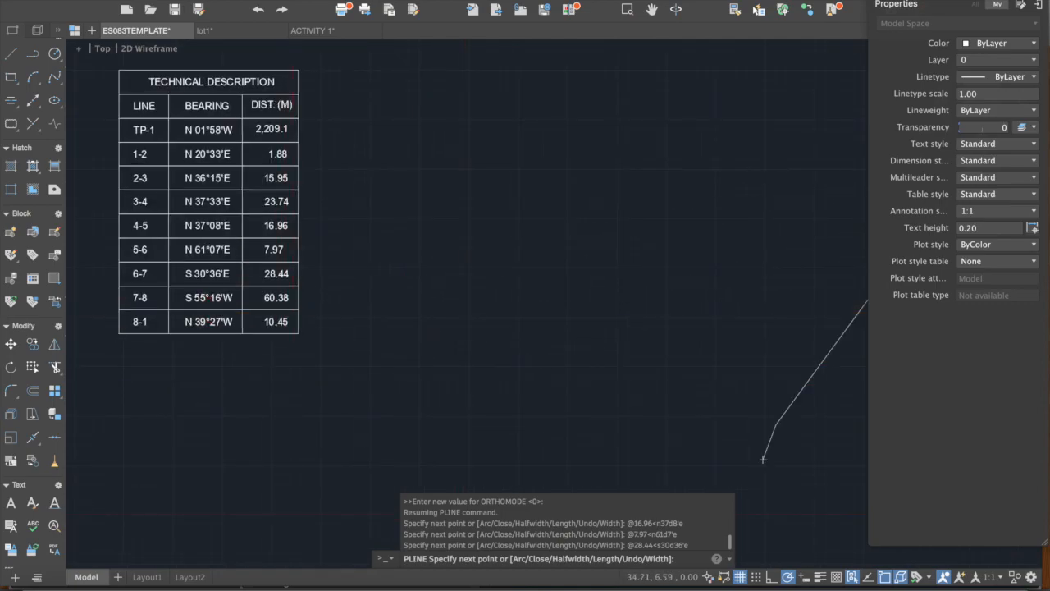
scroll(340, 359, down, 3)
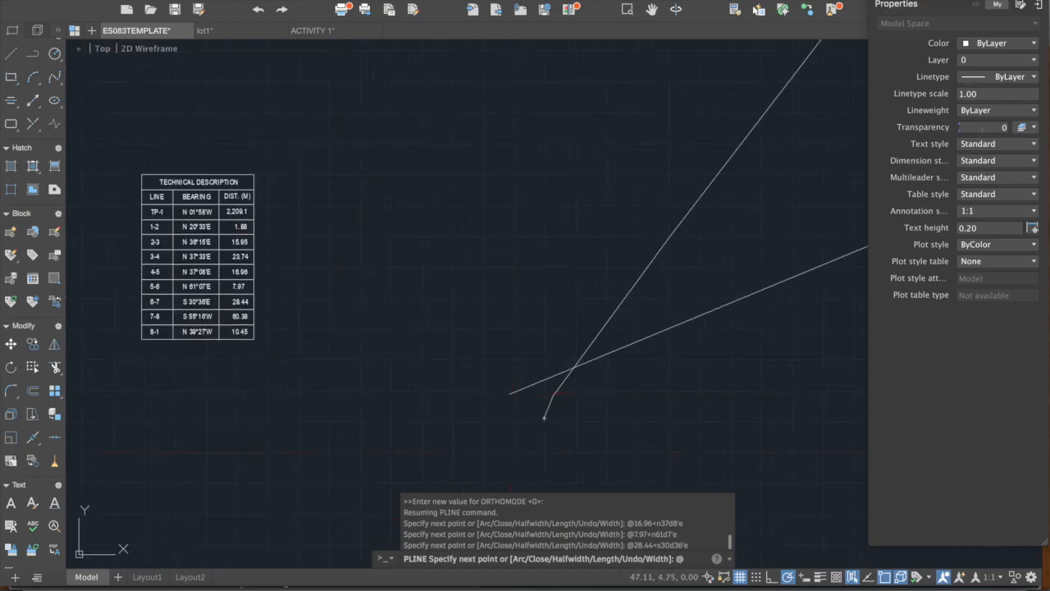
text(8<s55d16)
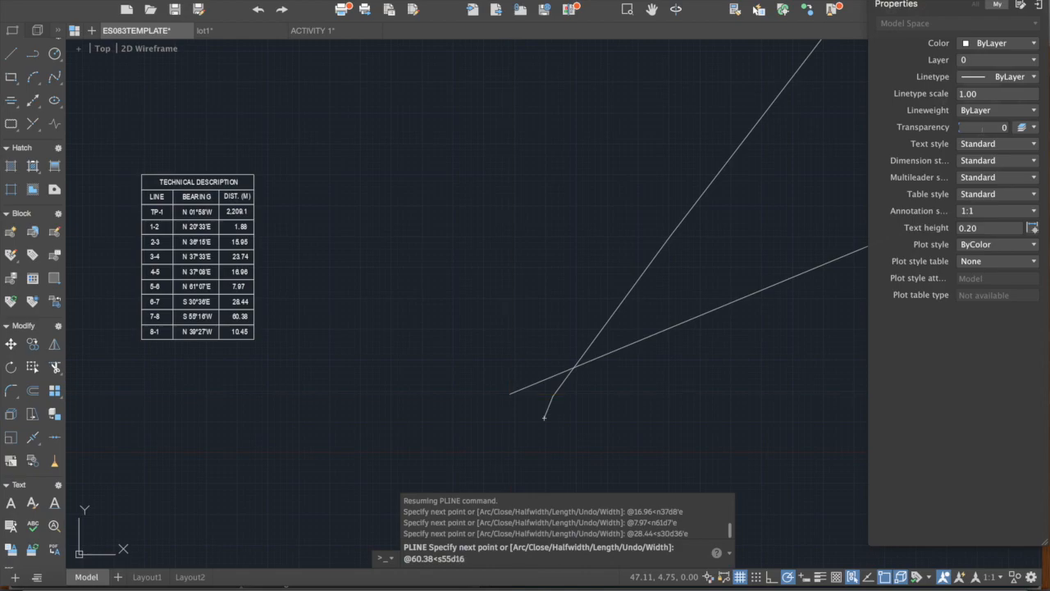
text('w)
key(Return)
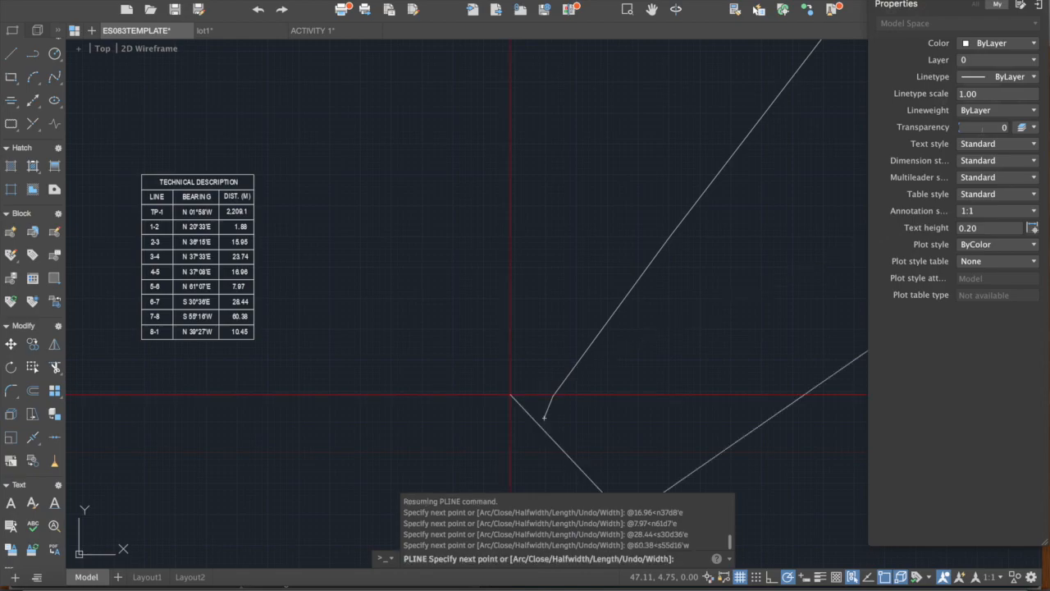
- Examine line 8-1 in the technical description table and the remaining gap between the polyline's end and its starting point
middle_drag(510, 393, 511, 280)
scroll(173, 222, up, 2)
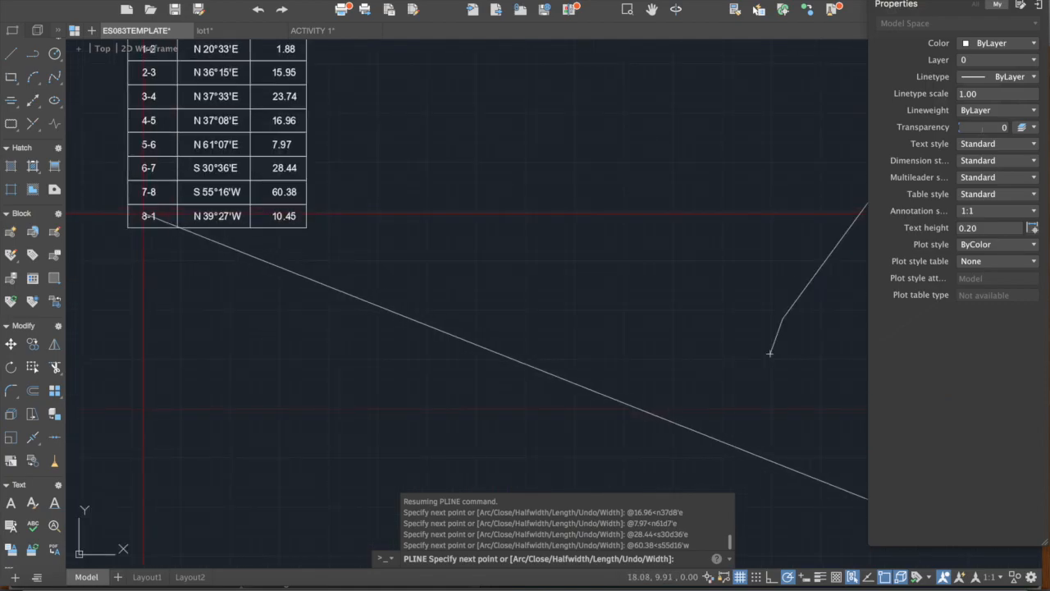
scroll(156, 191, up, 2)
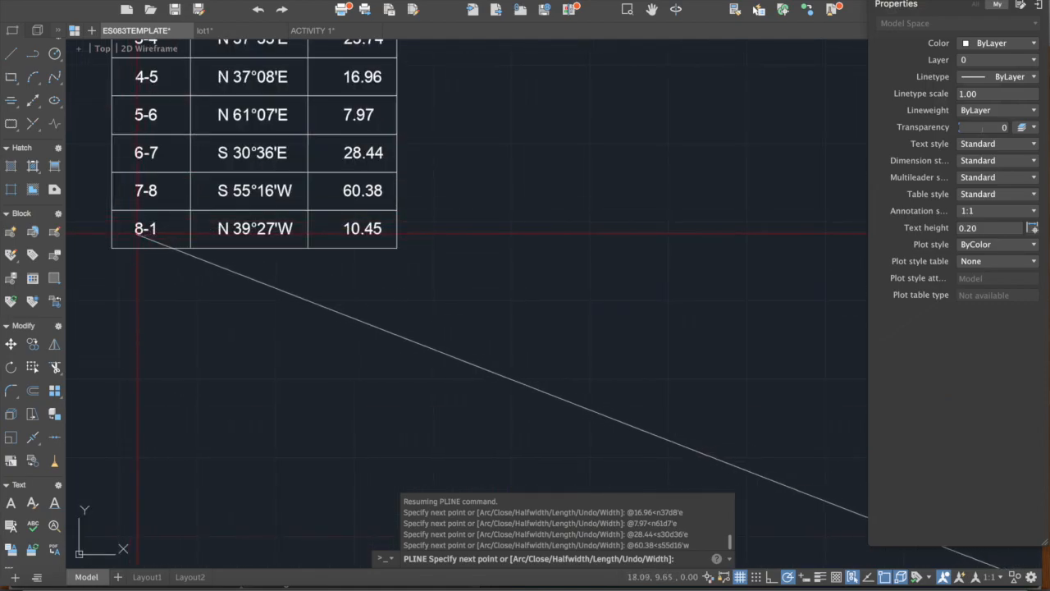
scroll(158, 250, down, 2)
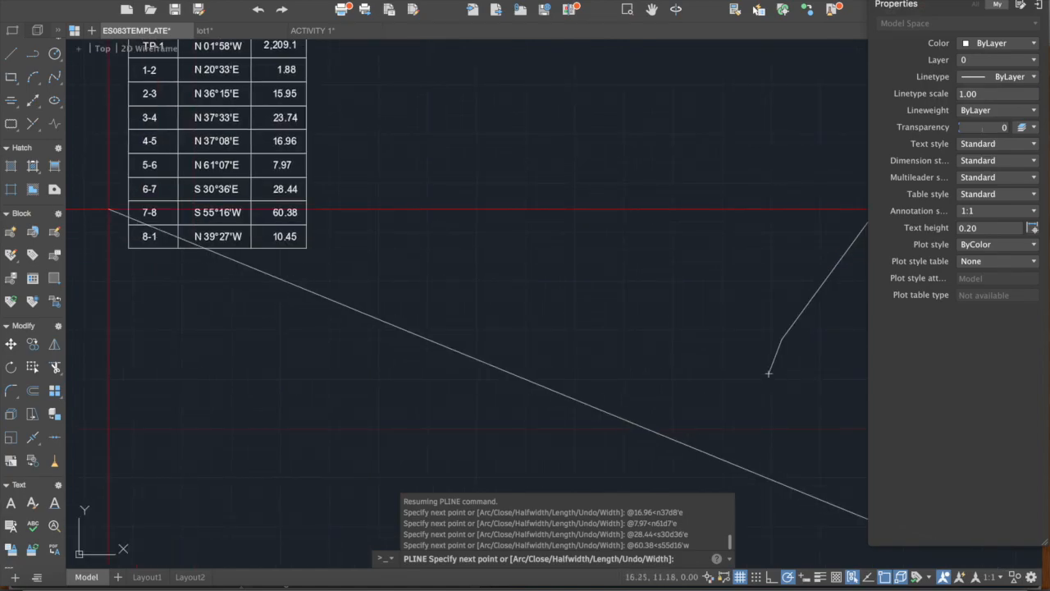
scroll(196, 248, down, 2)
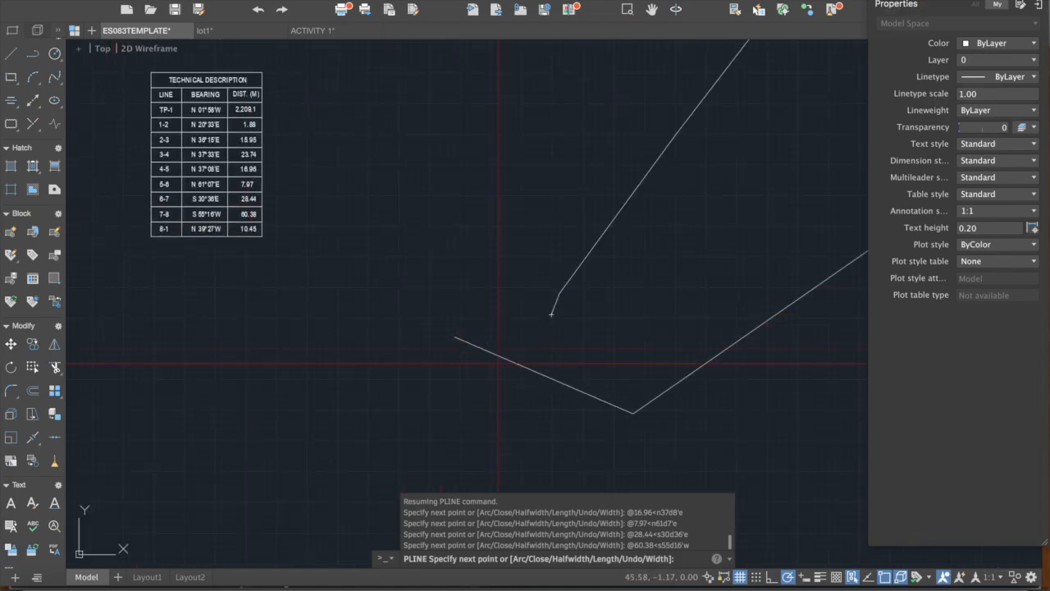
scroll(192, 218, up, 2)
middle_drag(762, 371, 500, 249)
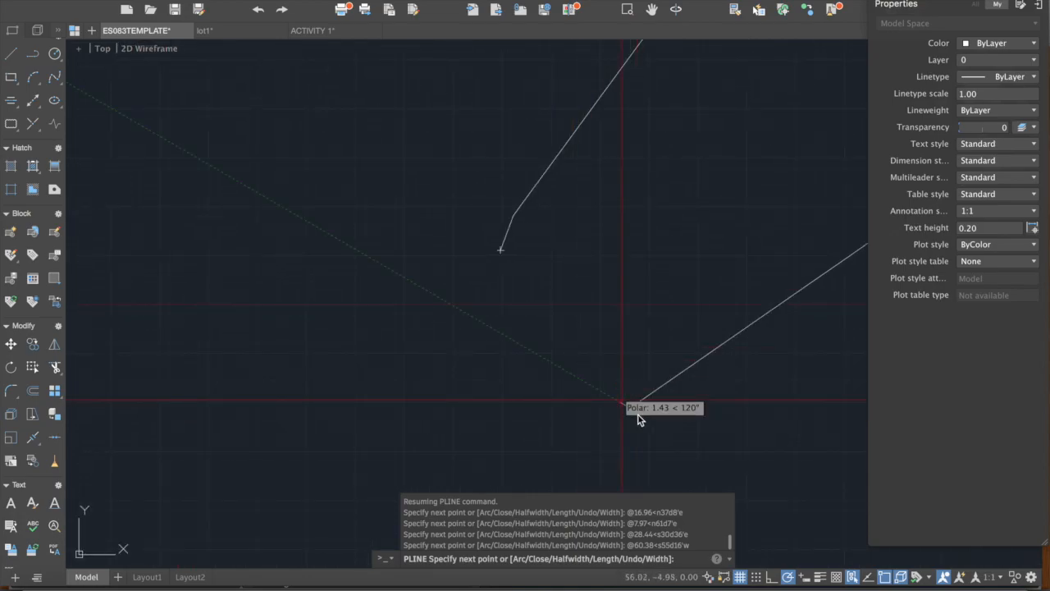
scroll(665, 333, down, 2)
scroll(81, 351, up, 1)
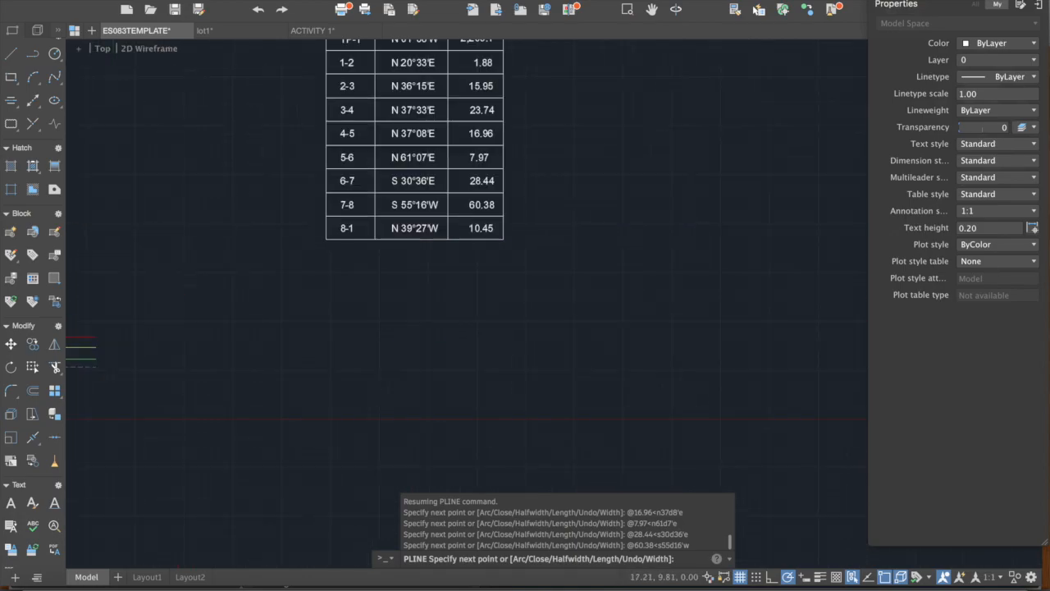
scroll(353, 232, down, 2)
scroll(555, 294, up, 2)
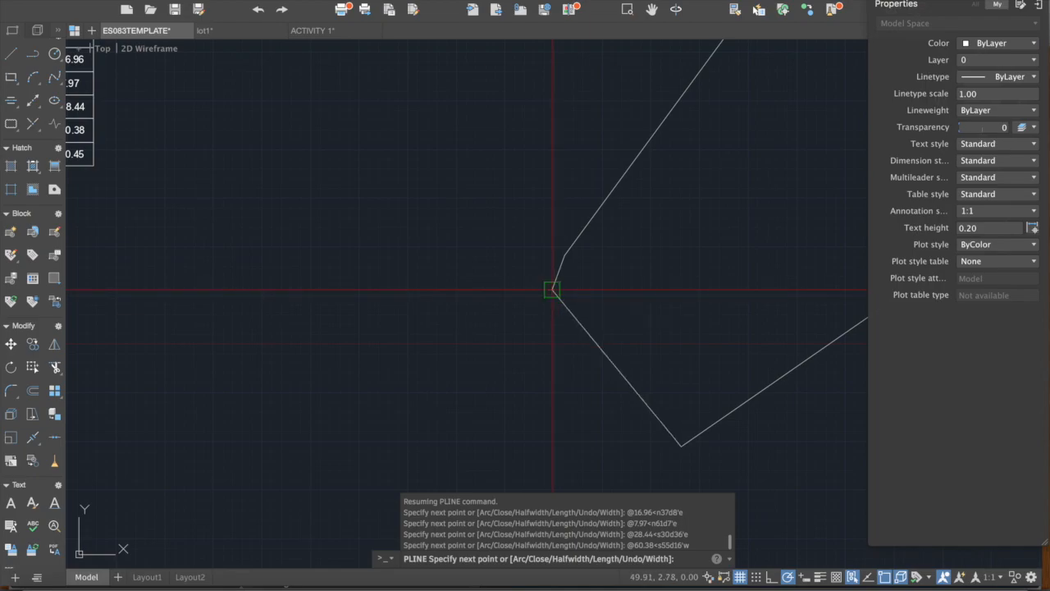
scroll(730, 315, down, 2)
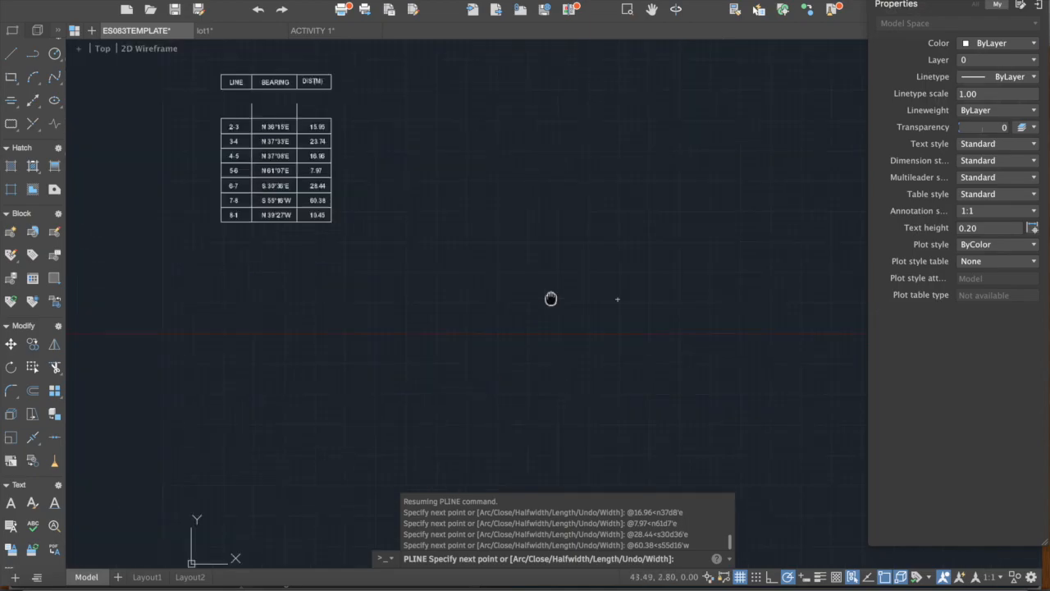
scroll(612, 294, up, 6)
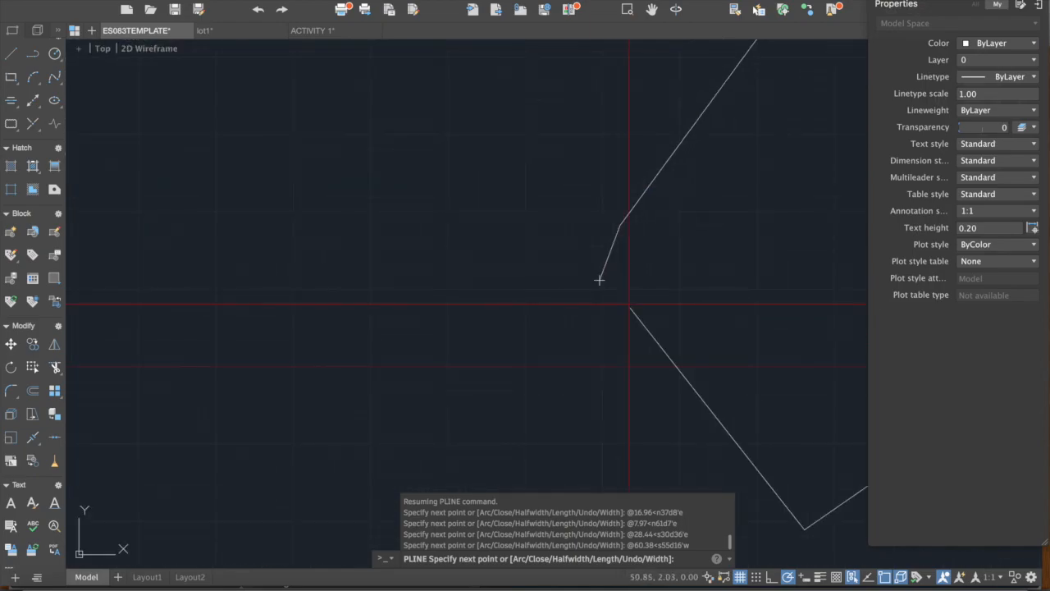
scroll(582, 267, up, 2)
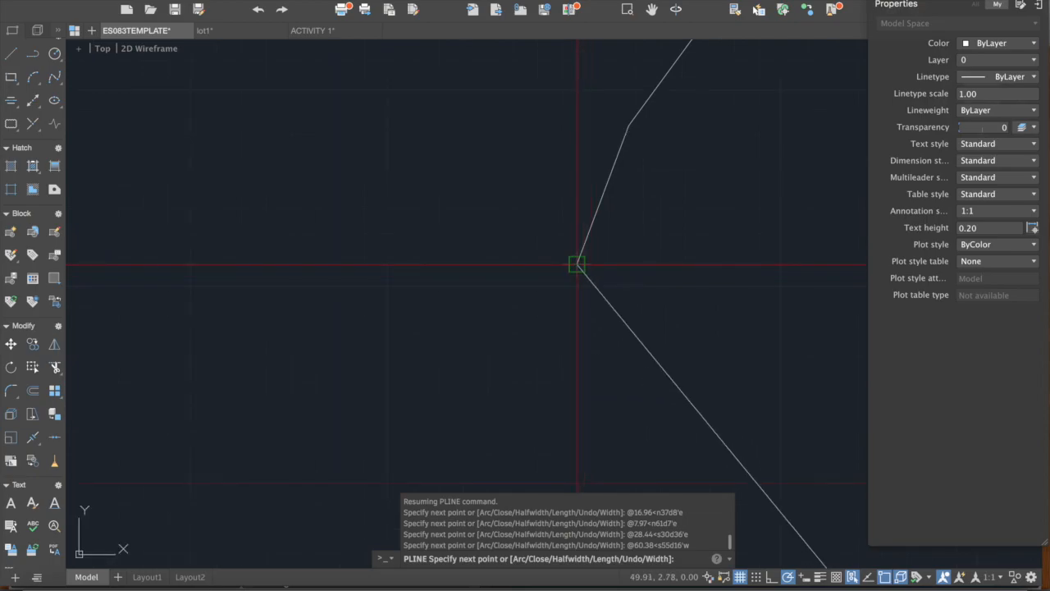
scroll(592, 286, down, 2)
middle_drag(592, 286, 472, 137)
scroll(427, 187, down, 2)
scroll(416, 205, down, 2)
mouse_move(379, 222)
middle_down()
mouse_move(650, 288)
mouse_move(413, 247)
middle_up()
middle_drag(338, 200, 429, 237)
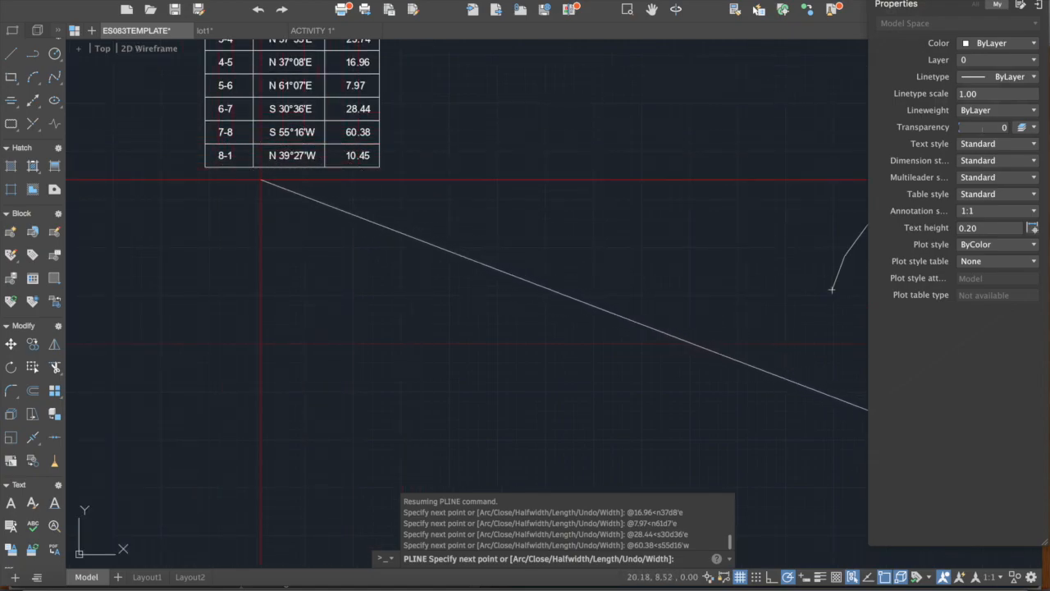
scroll(832, 289, down, 1)
middle_drag(832, 288, 521, 237)
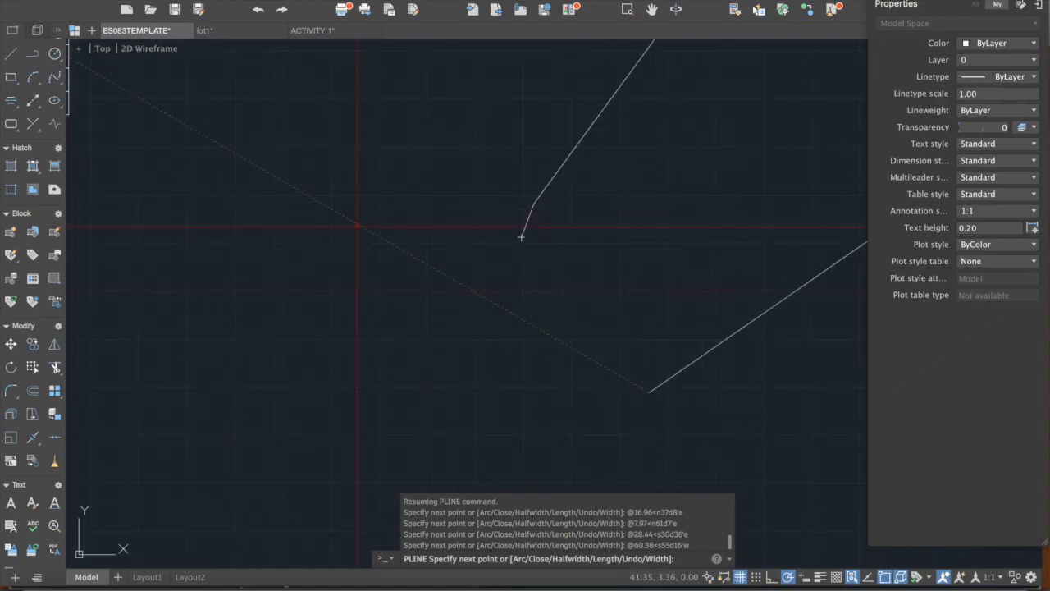
scroll(508, 236, down, 1)
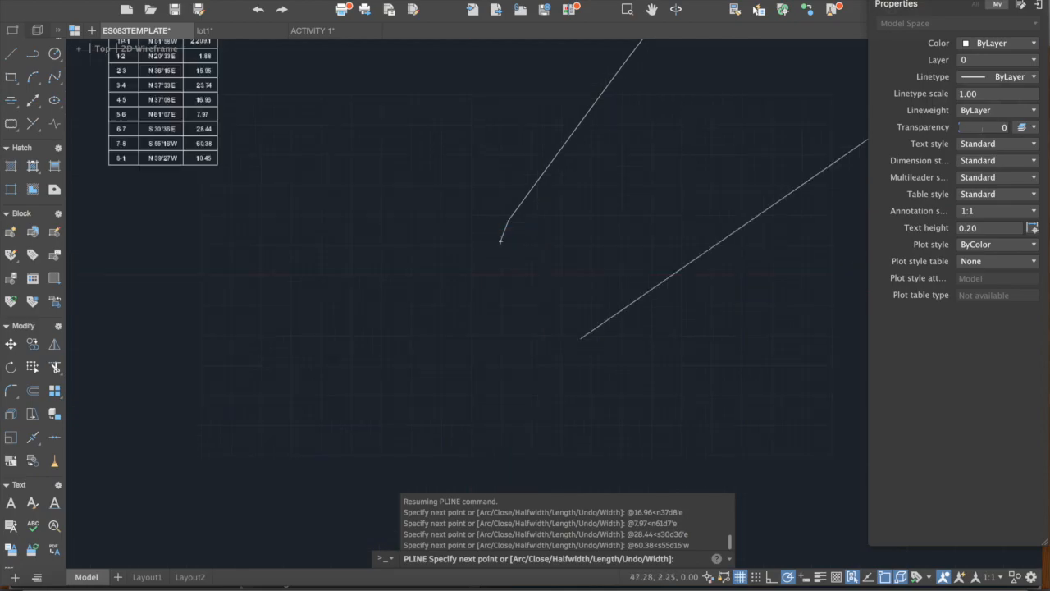
middle_drag(463, 244, 599, 276)
scroll(487, 265, down, 1)
scroll(598, 263, up, 1)
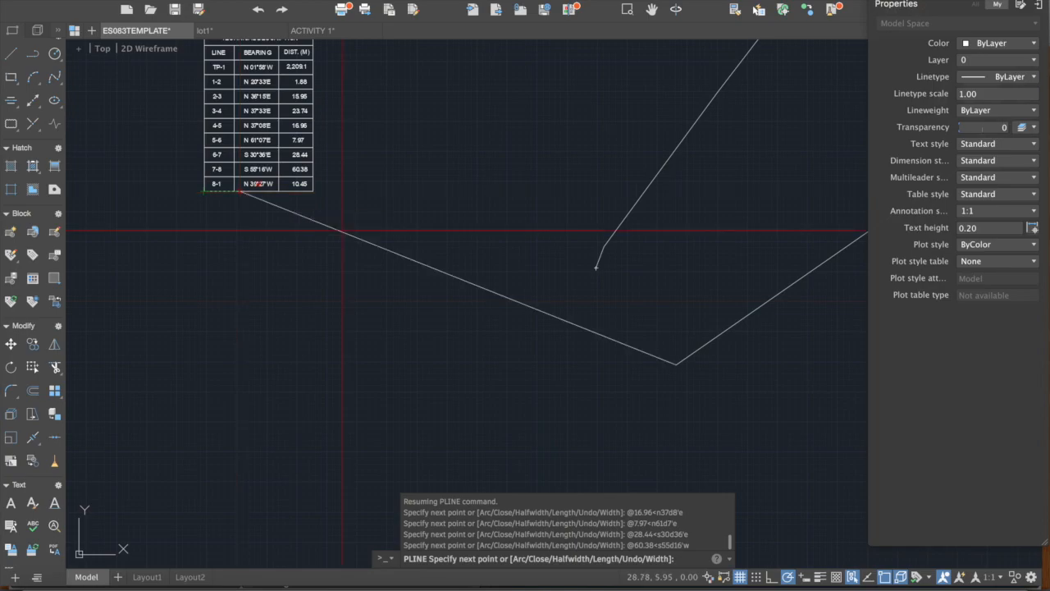
scroll(315, 197, up, 2)
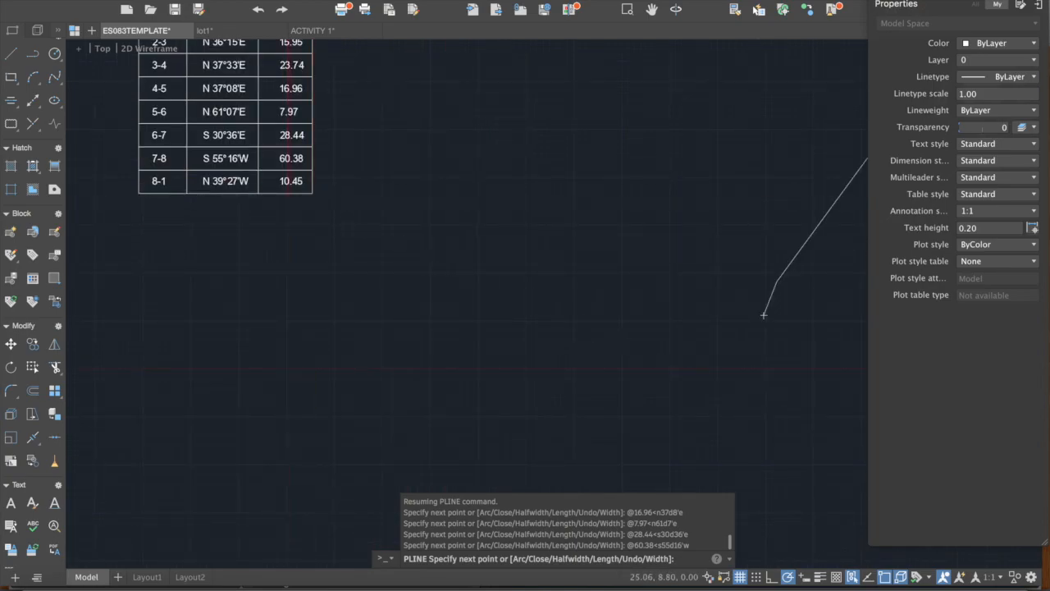
scroll(287, 201, down, 2)
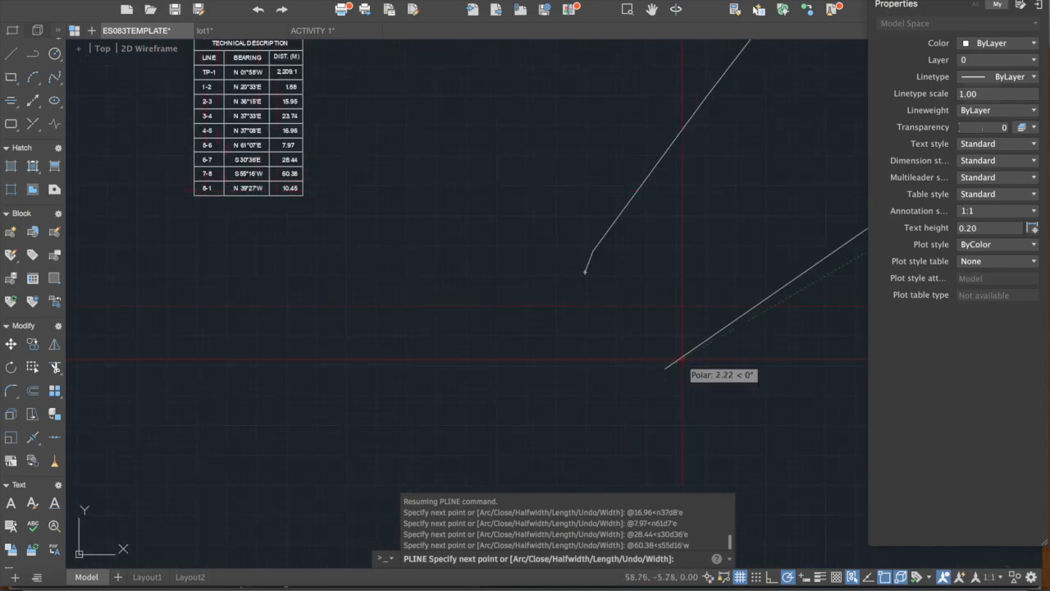
scroll(585, 272, up, 2)
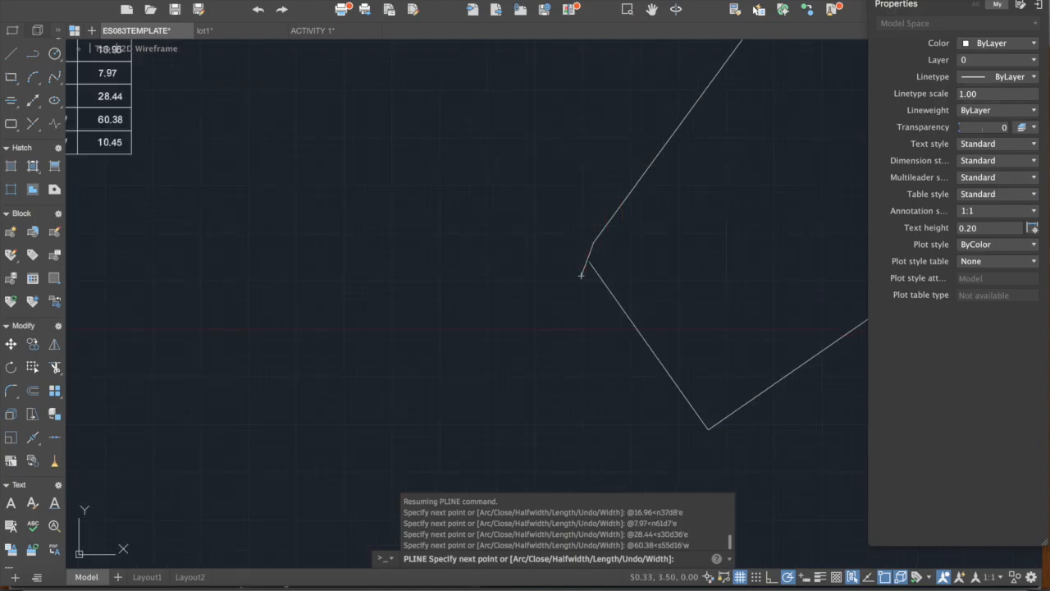
scroll(570, 277, down, 2)
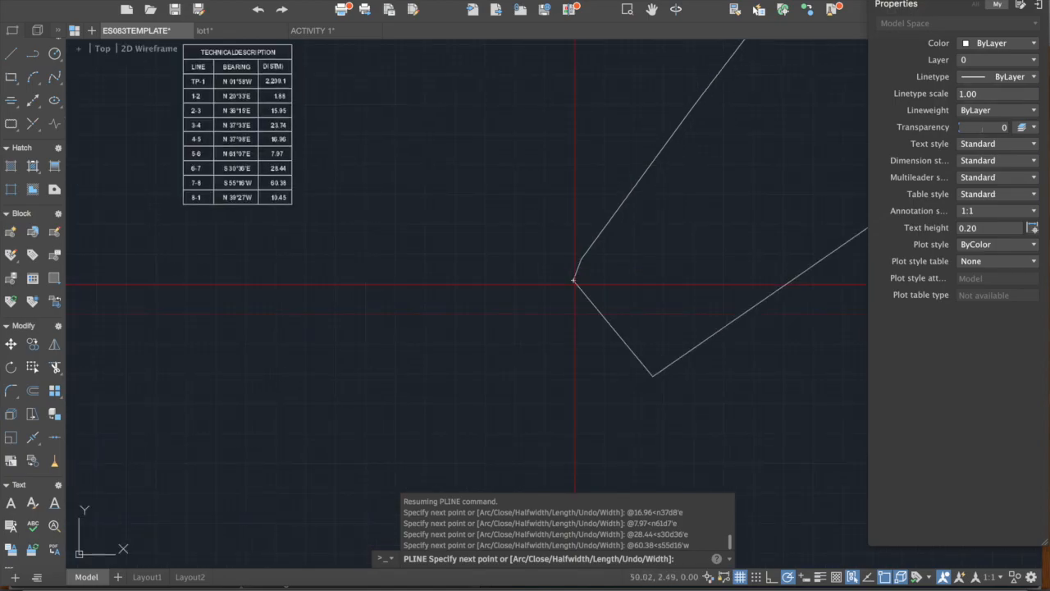
scroll(293, 227, up, 1)
scroll(293, 228, down, 1)
mouse_move(293, 227)
middle_down()
mouse_move(187, 225)
mouse_move(2, 183)
middle_up()
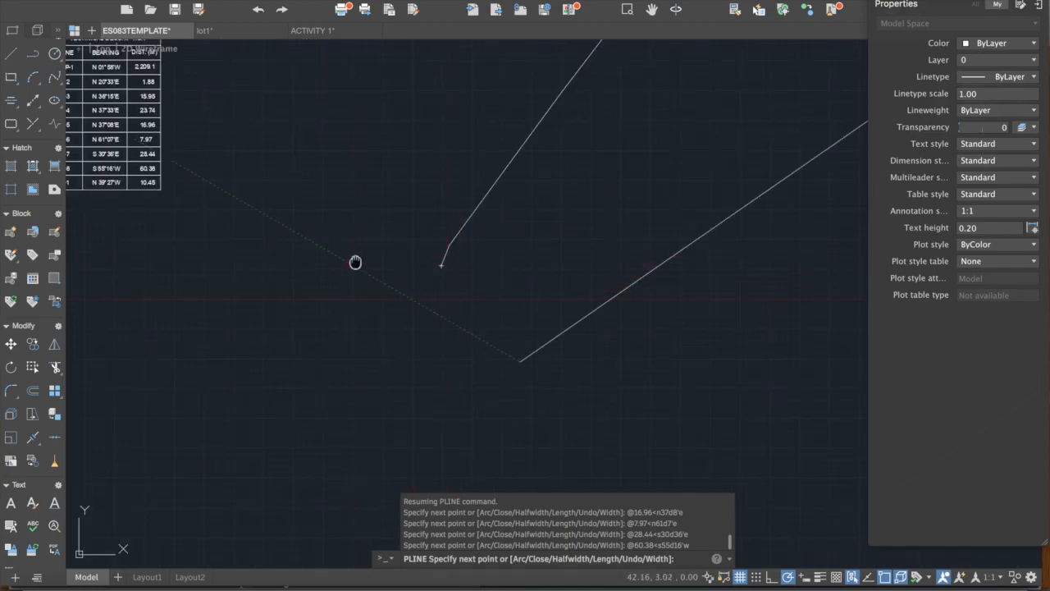
middle_drag(356, 262, 419, 272)
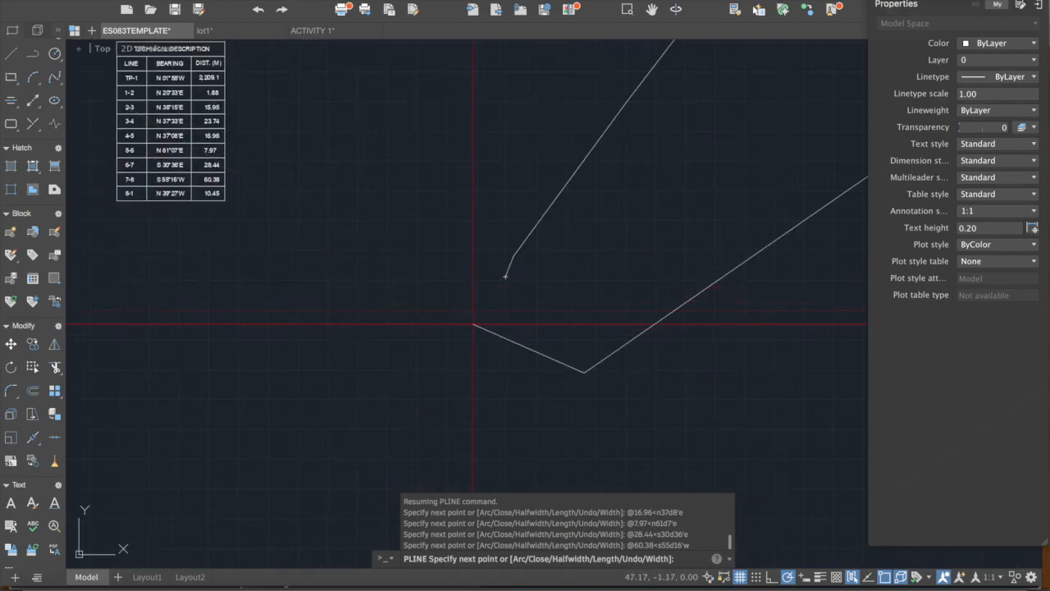
key(F8)
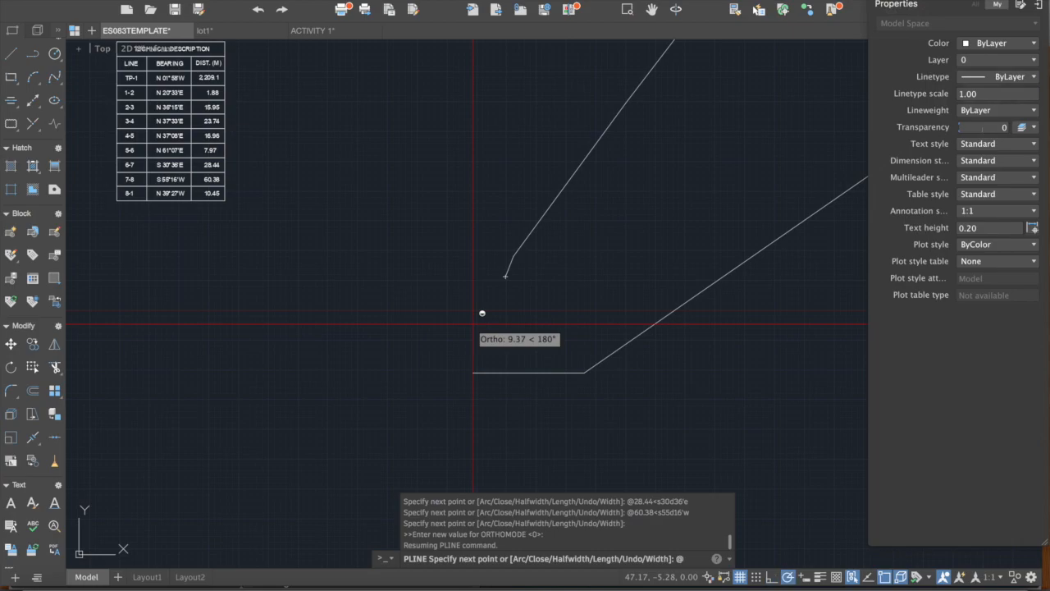
text(@10.)
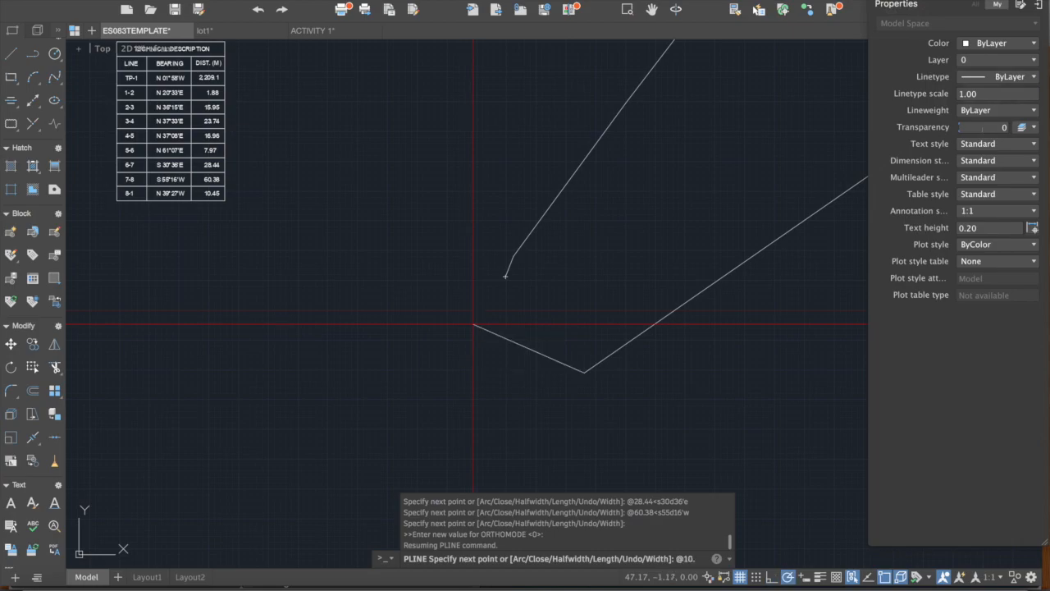
text(45<n39d27'w)
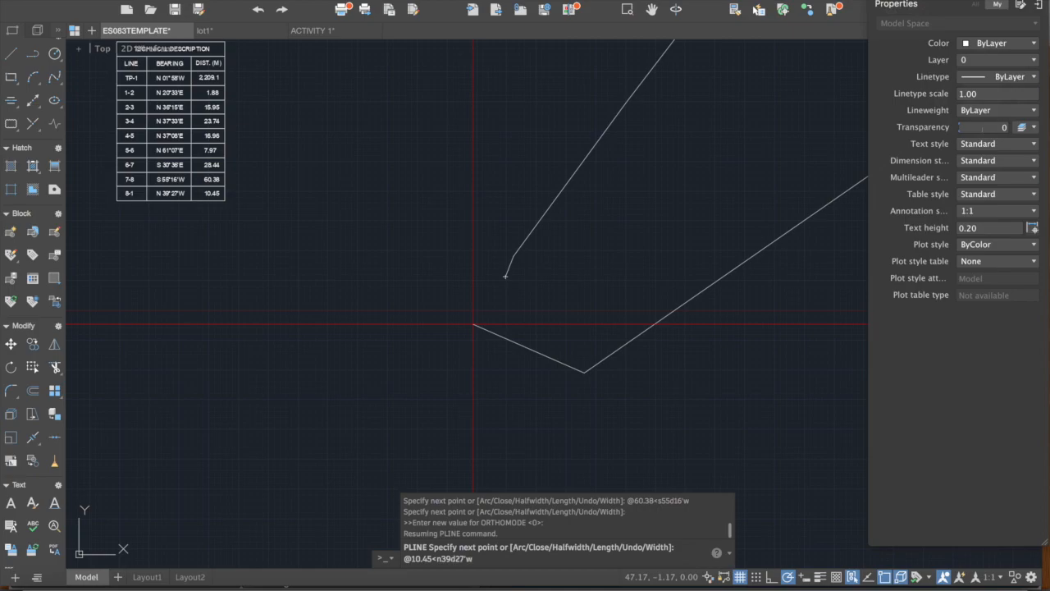
key(Return)
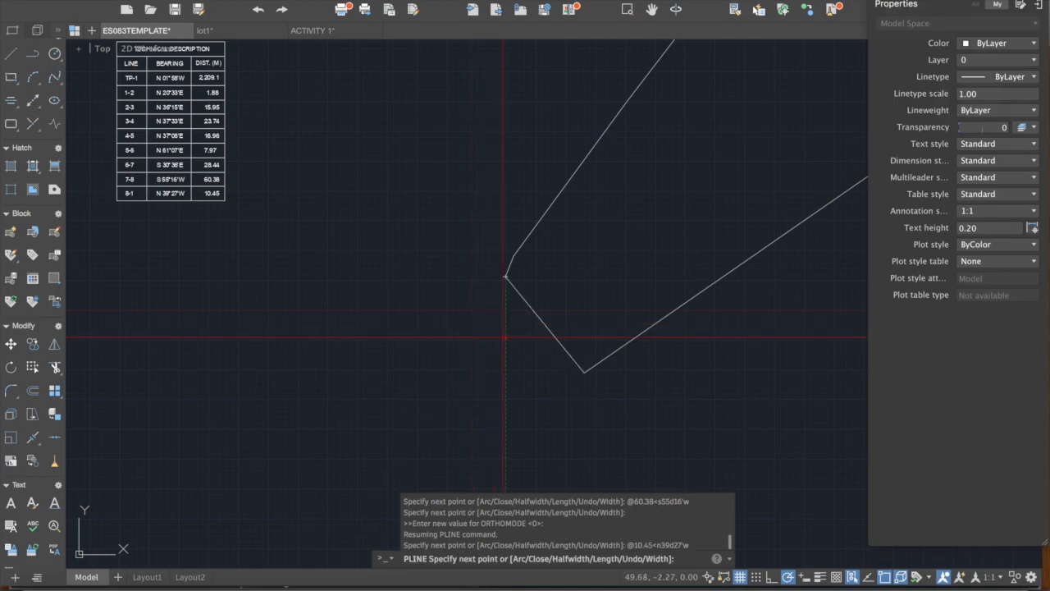
scroll(506, 277, up, 2)
scroll(465, 272, up, 1)
scroll(464, 272, down, 1)
scroll(482, 261, up, 3)
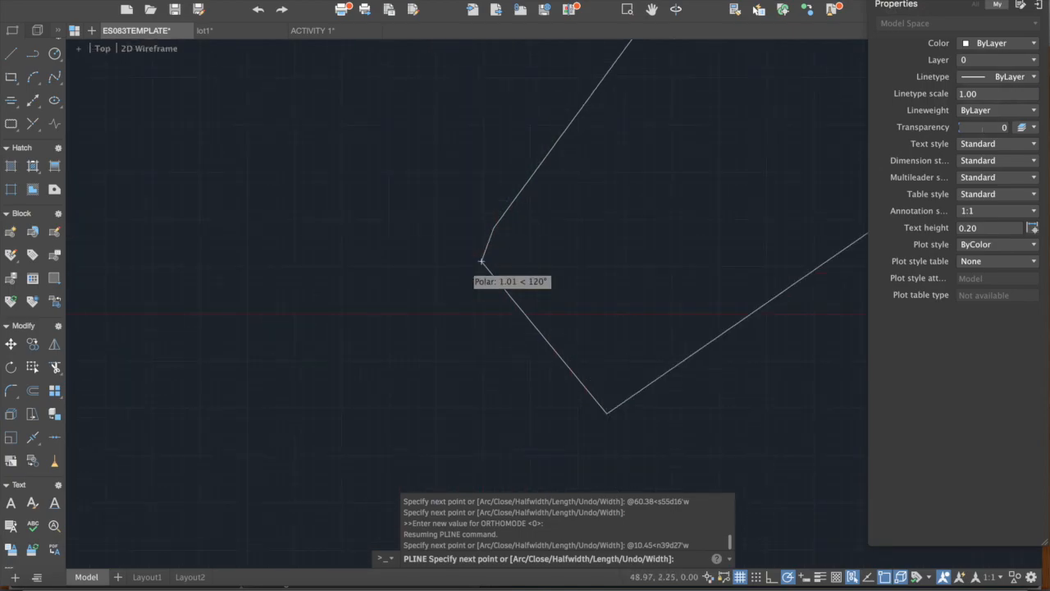
scroll(489, 258, up, 5)
scroll(466, 247, up, 3)
key(Escape)
- Inspect the closing corner up close, comparing the end of line 8-1 with the start of line 1-2
scroll(455, 266, up, 5)
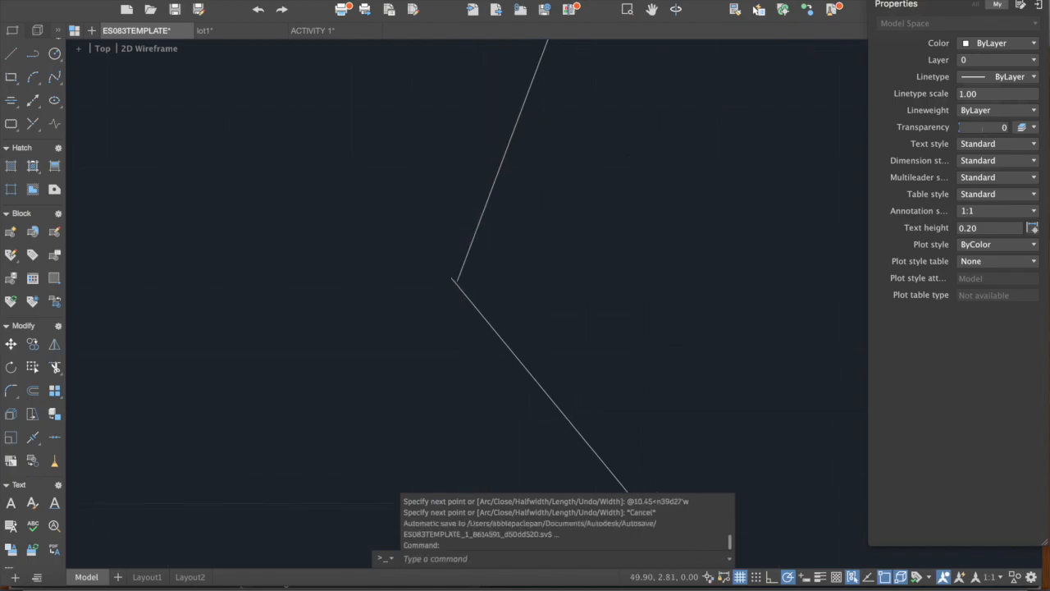
middle_drag(427, 235, 386, 179)
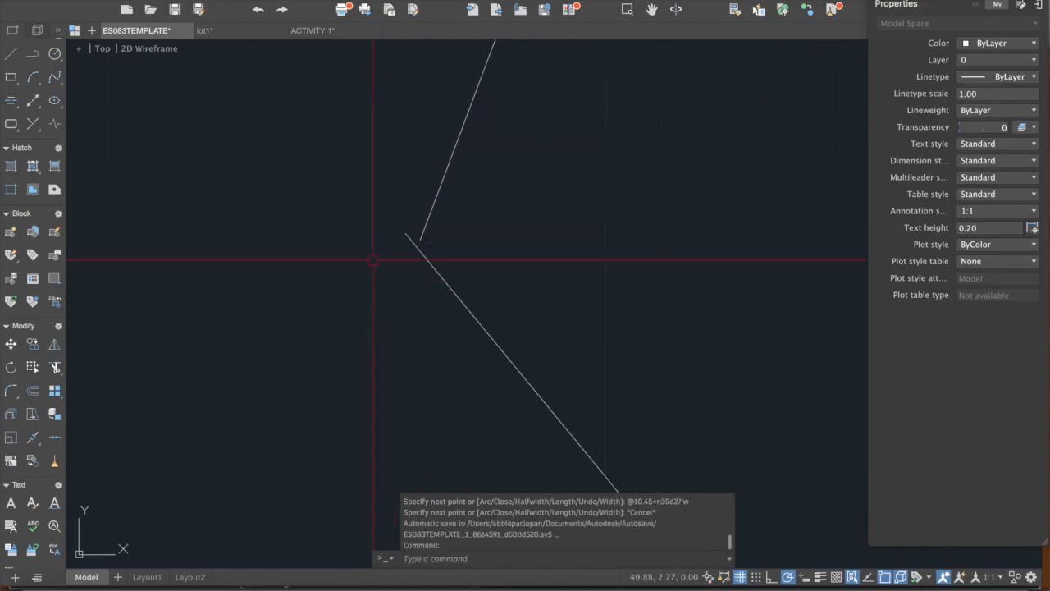
scroll(419, 238, up, 2)
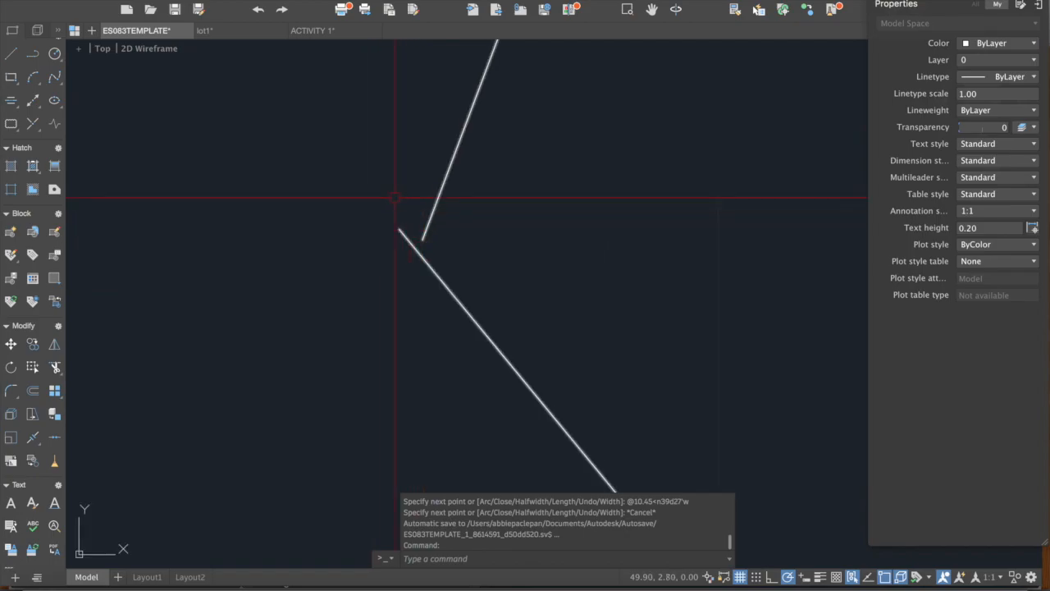
scroll(406, 279, down, 2)
scroll(333, 265, down, 8)
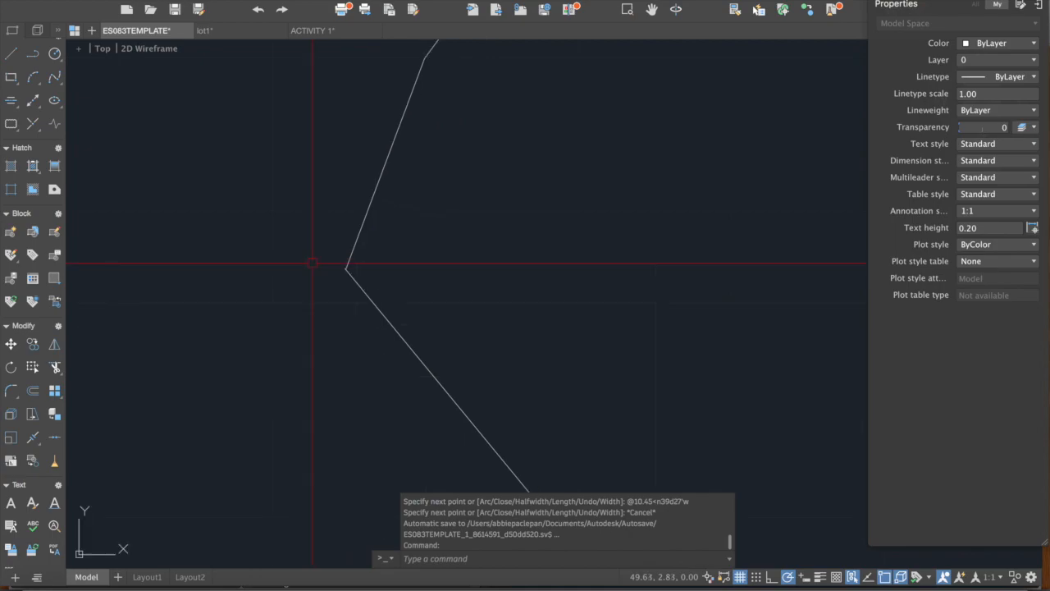
- Stretch the open end vertex of line 8-1 onto the polyline's starting vertex at corner 1
middle_drag(306, 265, 494, 301)
scroll(566, 305, down, 4)
middle_drag(333, 210, 425, 265)
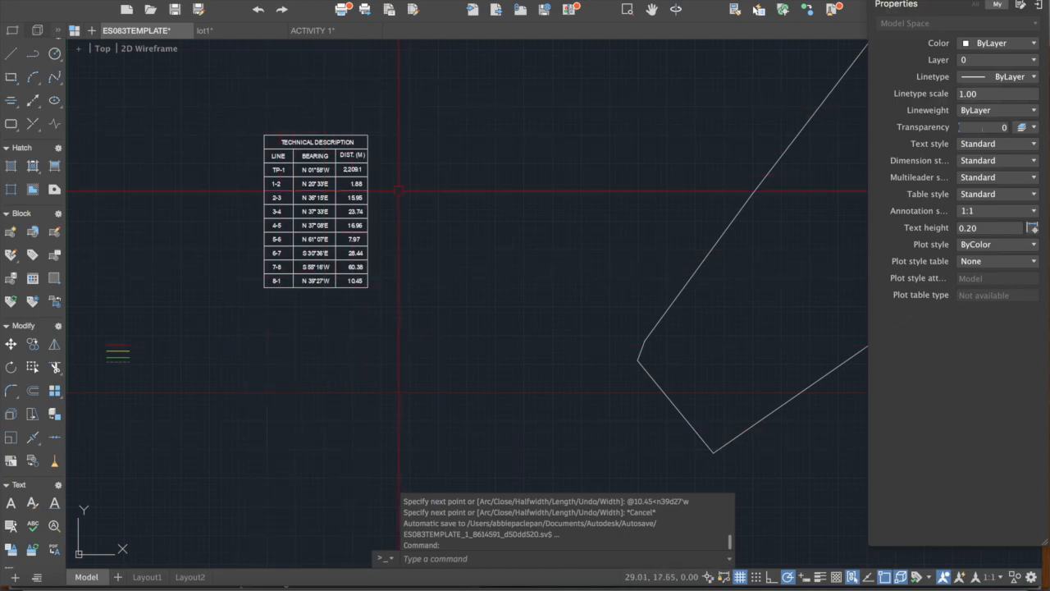
middle_drag(609, 352, 486, 316)
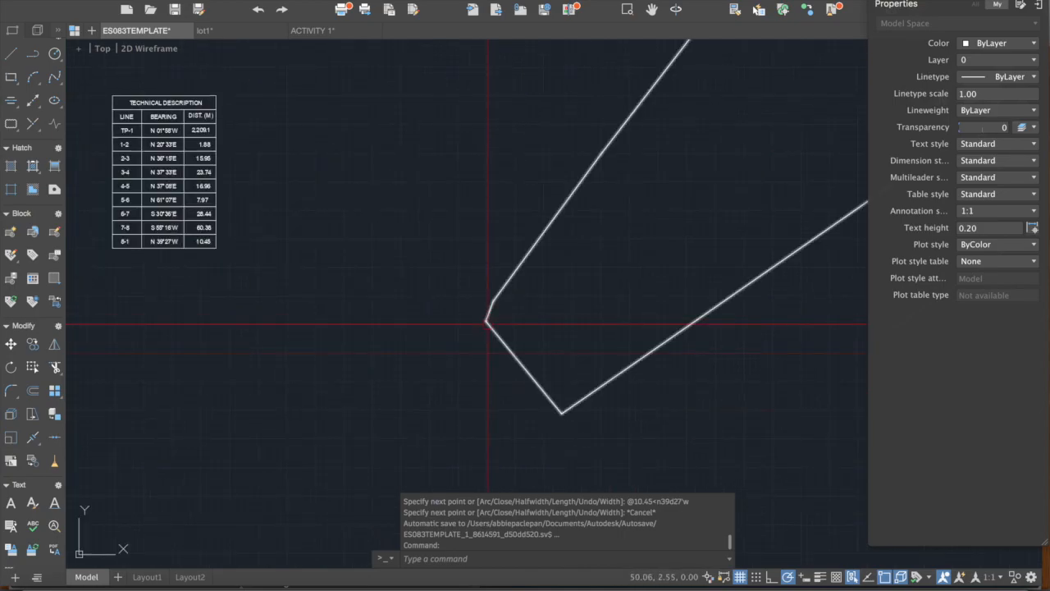
scroll(495, 321, up, 10)
scroll(409, 318, up, 8)
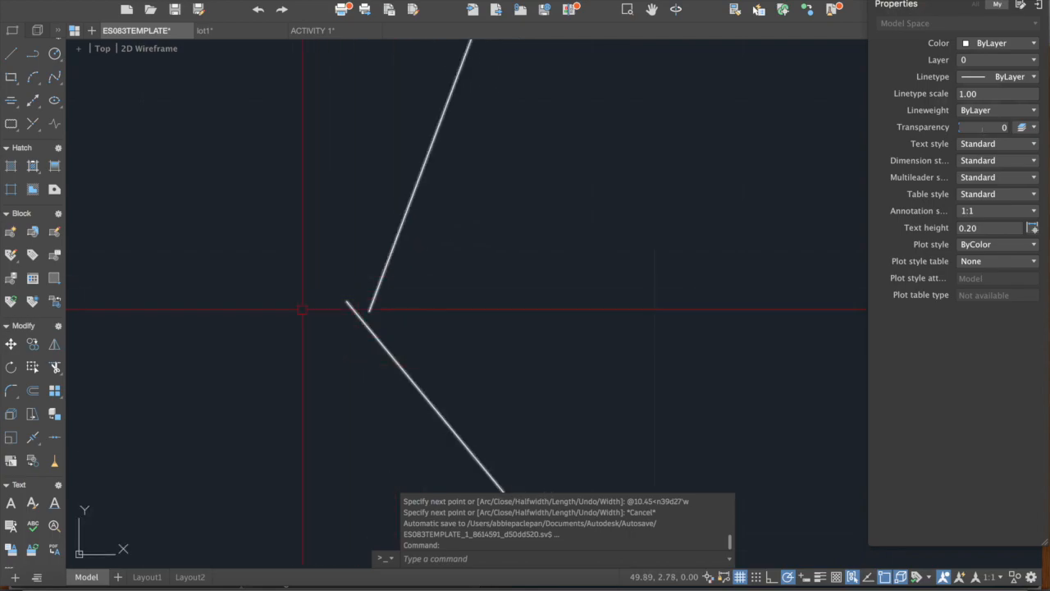
middle_drag(367, 344, 371, 296)
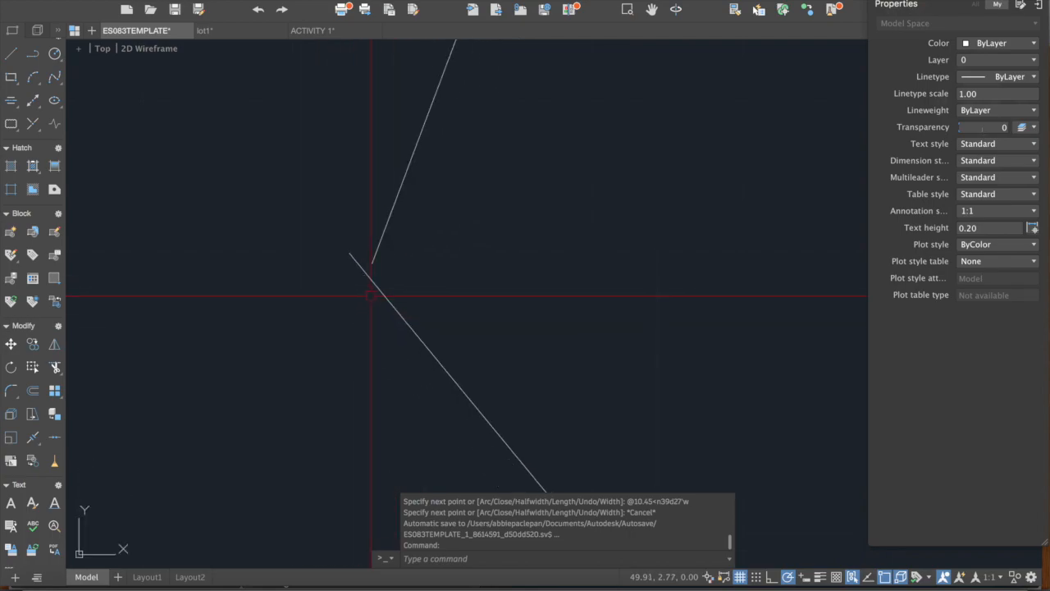
click(371, 256)
scroll(384, 299, up, 3)
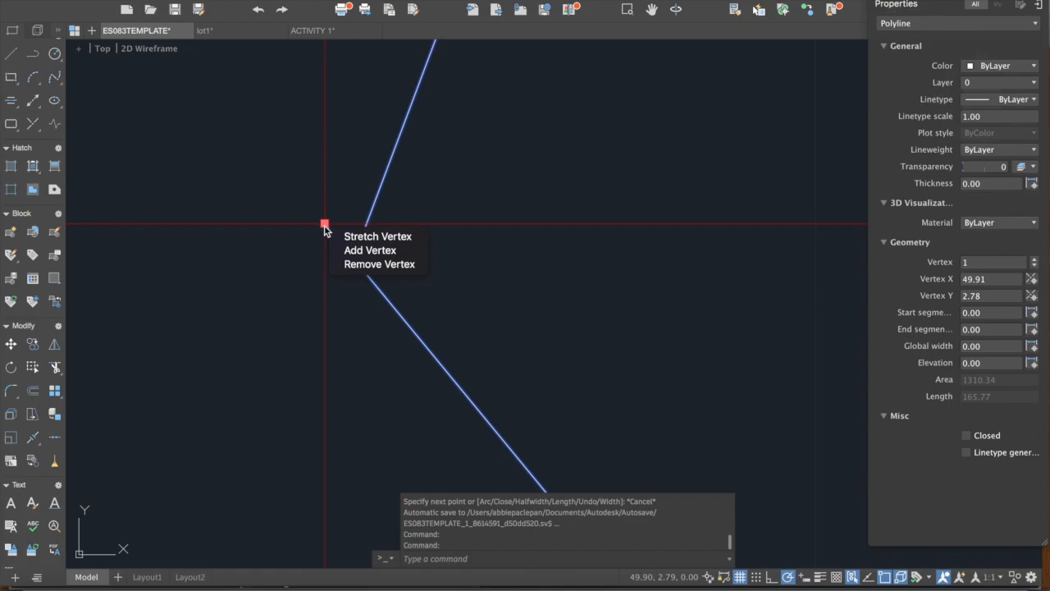
click(325, 225)
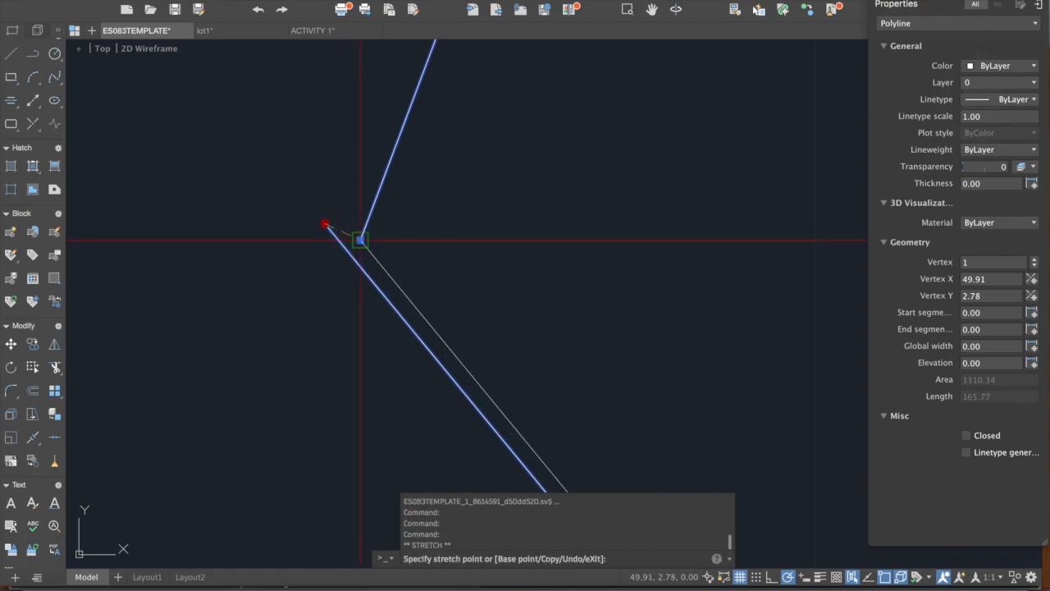
click(361, 239)
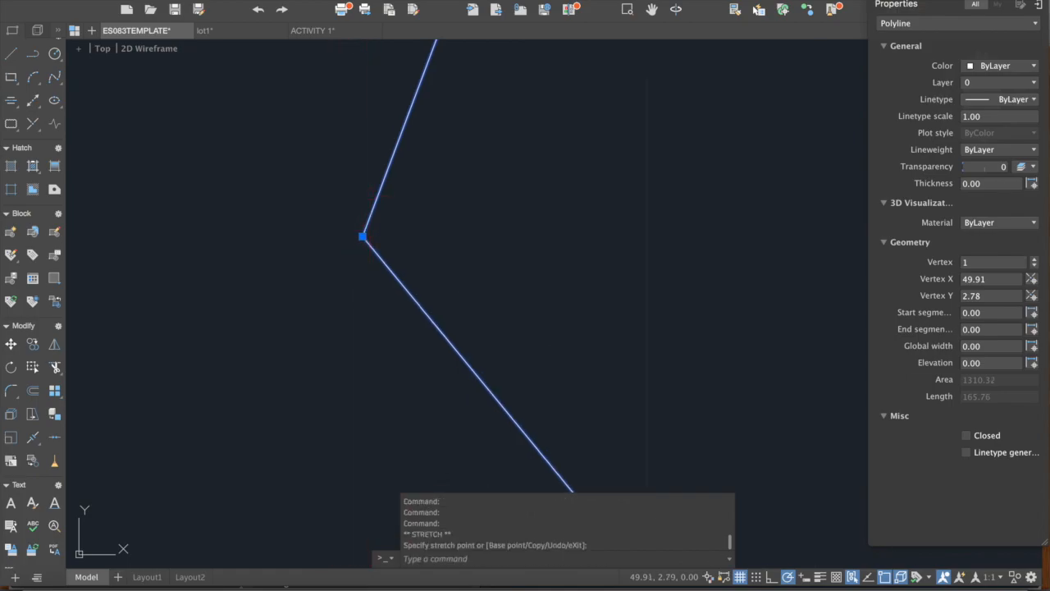
key(Escape)
- Select the lot polyline and inspect the joined vertex at corner 1 up close and alongside its neighbouring corners
click(369, 237)
key(Escape)
click(367, 225)
scroll(388, 207, down, 8)
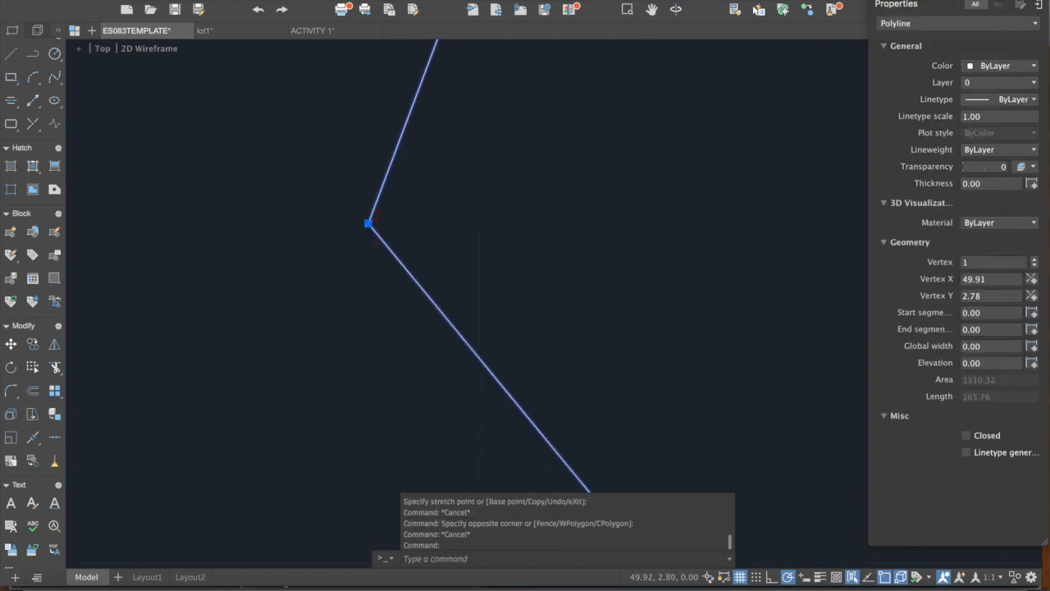
scroll(463, 204, down, 3)
middle_drag(464, 204, 373, 227)
scroll(461, 203, down, 2)
scroll(602, 166, down, 1)
middle_drag(602, 166, 434, 333)
scroll(429, 263, up, 4)
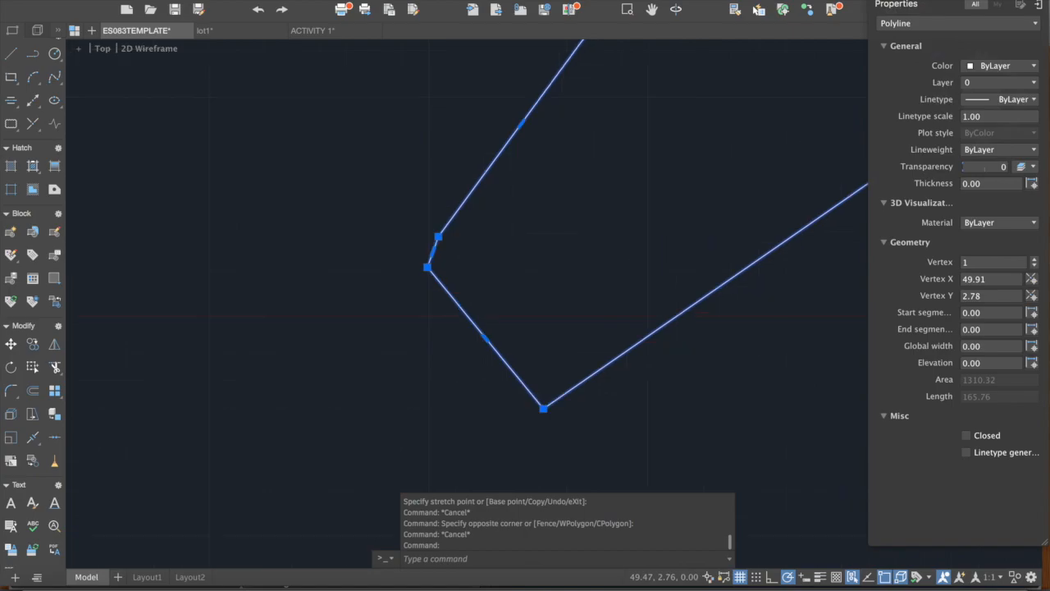
key(Escape)
click(428, 263)
scroll(418, 259, up, 3)
key(Escape)
- Examine the full lot outline and corner 1, and select the polyline to check that it reads as a single object
scroll(410, 253, down, 3)
scroll(415, 254, down, 5)
middle_drag(446, 190, 395, 283)
middle_drag(512, 132, 472, 213)
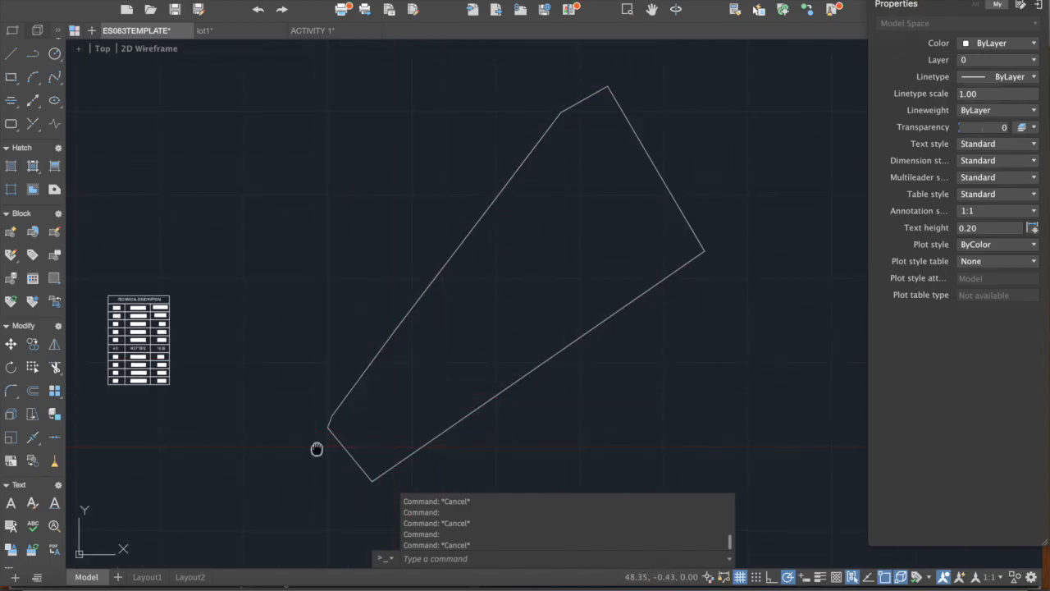
middle_drag(319, 447, 367, 386)
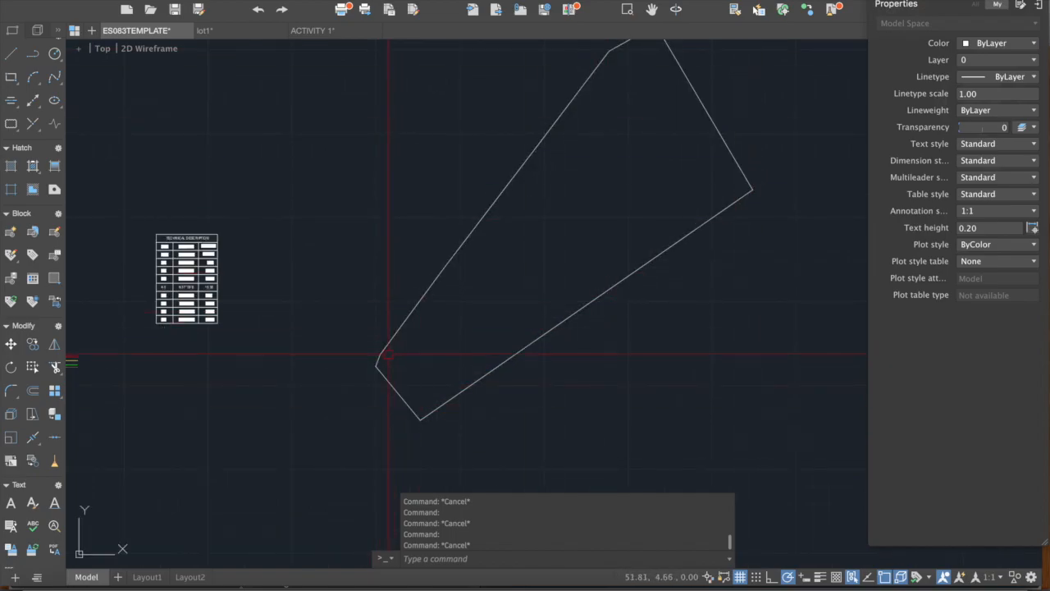
scroll(364, 368, up, 10)
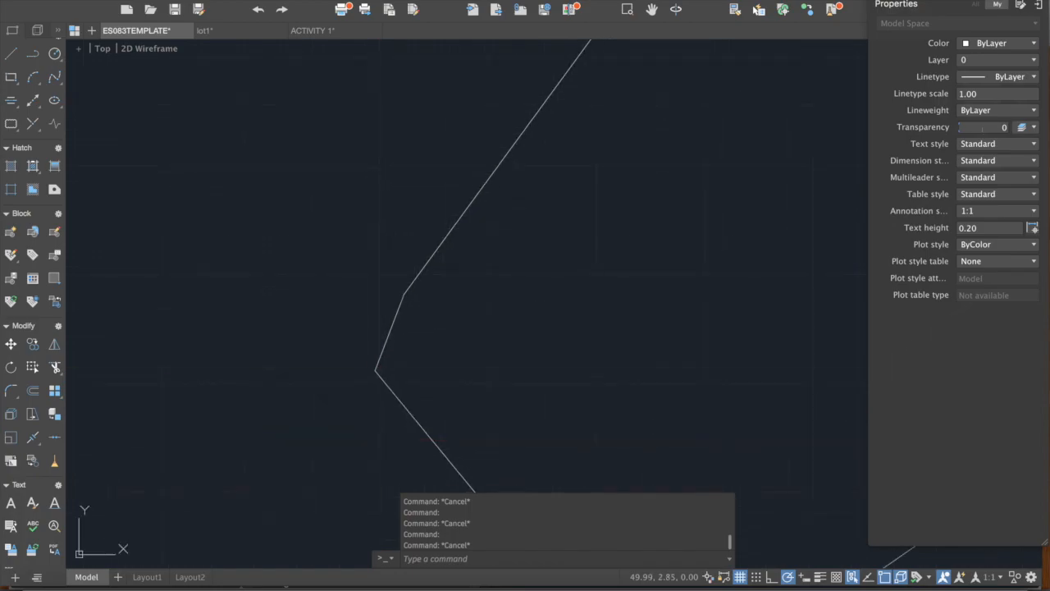
scroll(389, 358, down, 10)
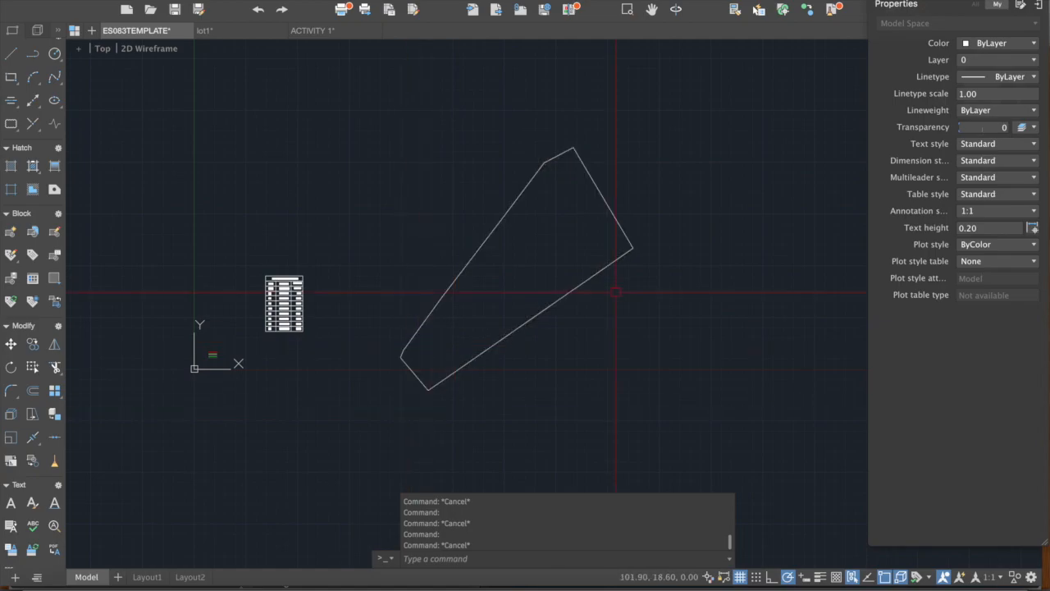
click(505, 212)
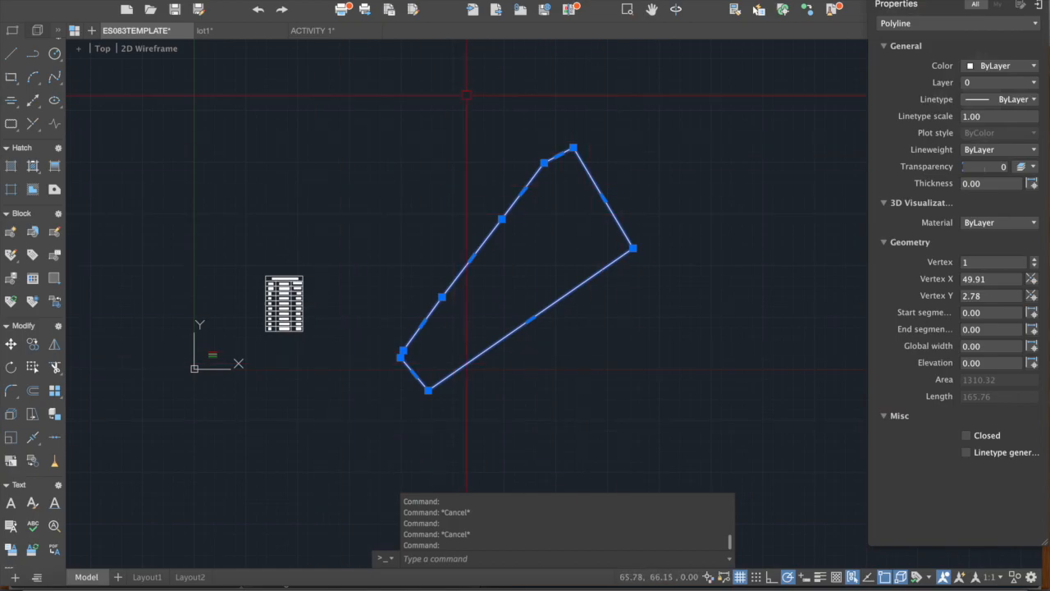
key(Escape)
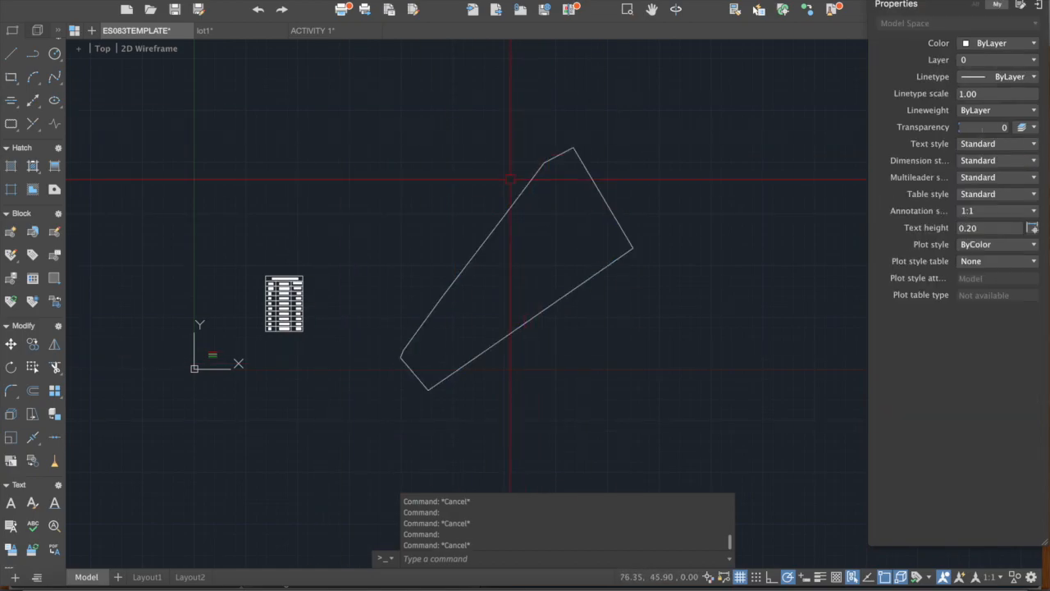
- Review the technical description table side by side with the plotted lot boundary
scroll(448, 299, up, 2)
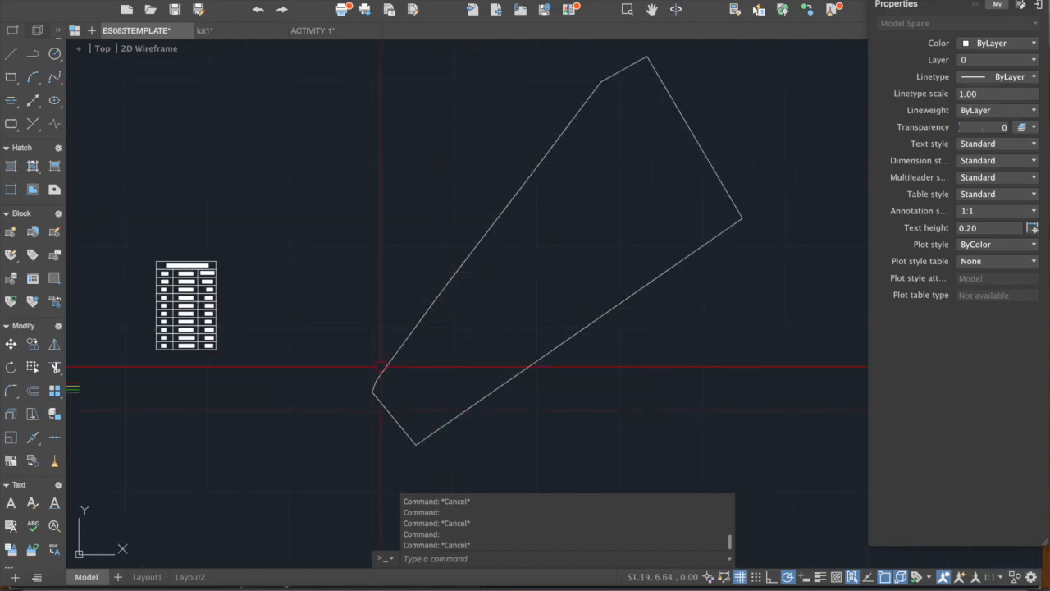
key(Escape)
scroll(159, 333, up, 2)
scroll(339, 331, down, 2)
mouse_move(308, 322)
middle_down()
mouse_move(347, 318)
mouse_move(241, 304)
middle_up()
middle_drag(544, 120, 520, 164)
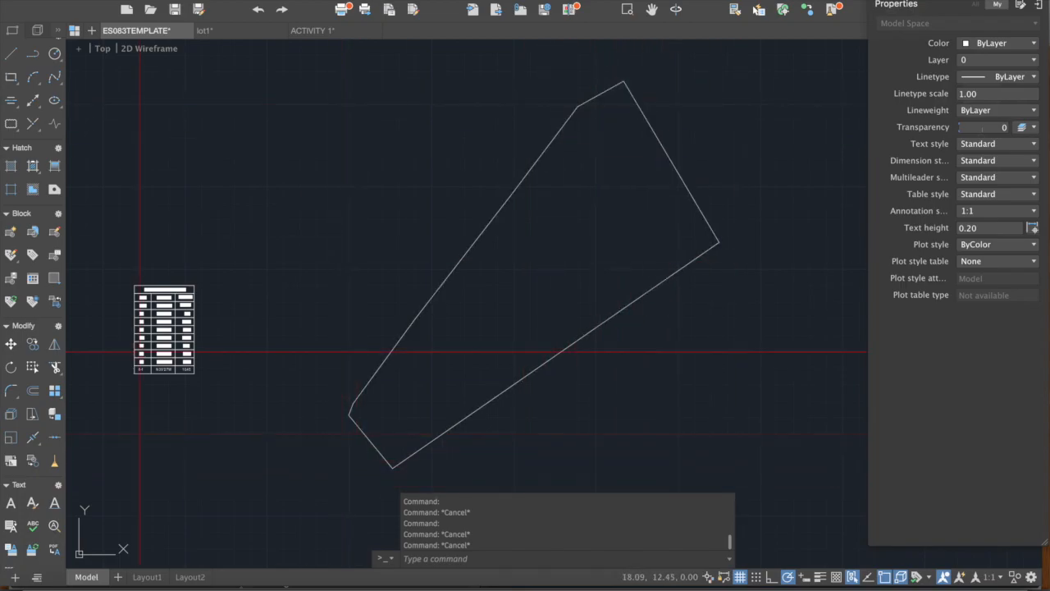
scroll(139, 352, up, 2)
scroll(307, 317, down, 2)
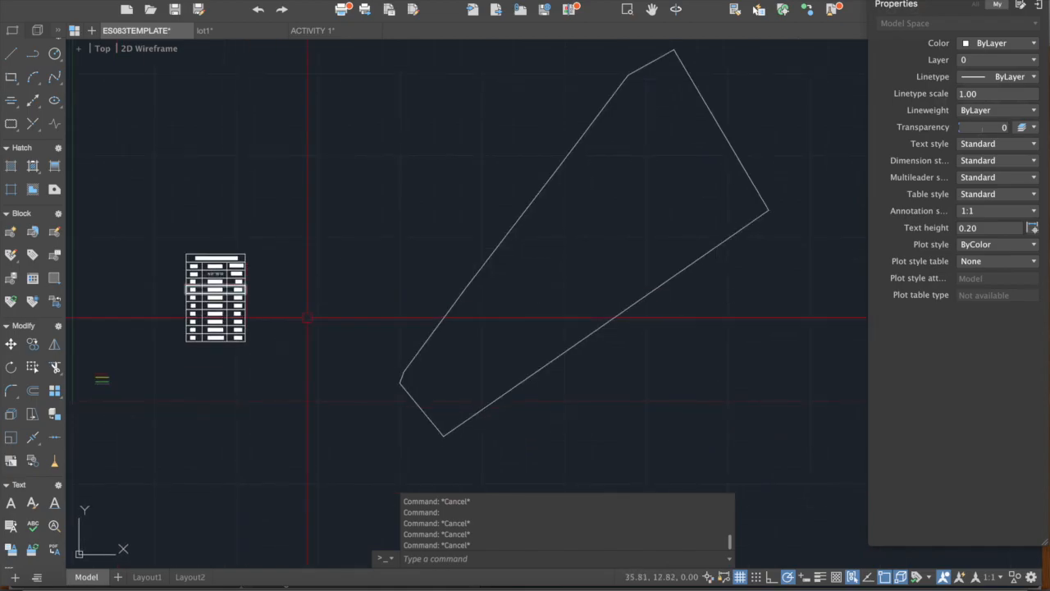
scroll(199, 317, up, 2)
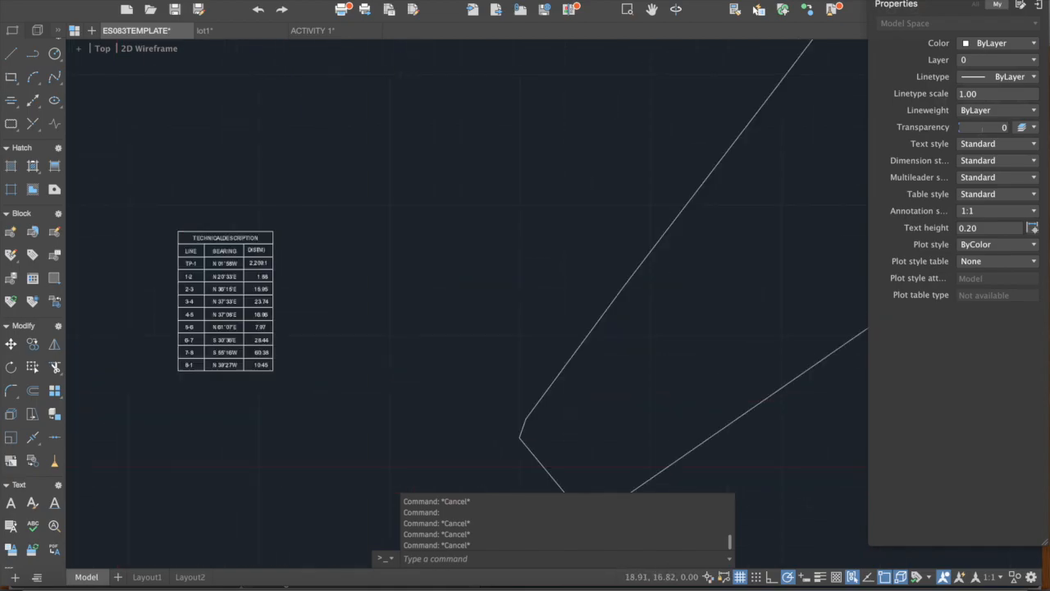
scroll(458, 329, down, 4)
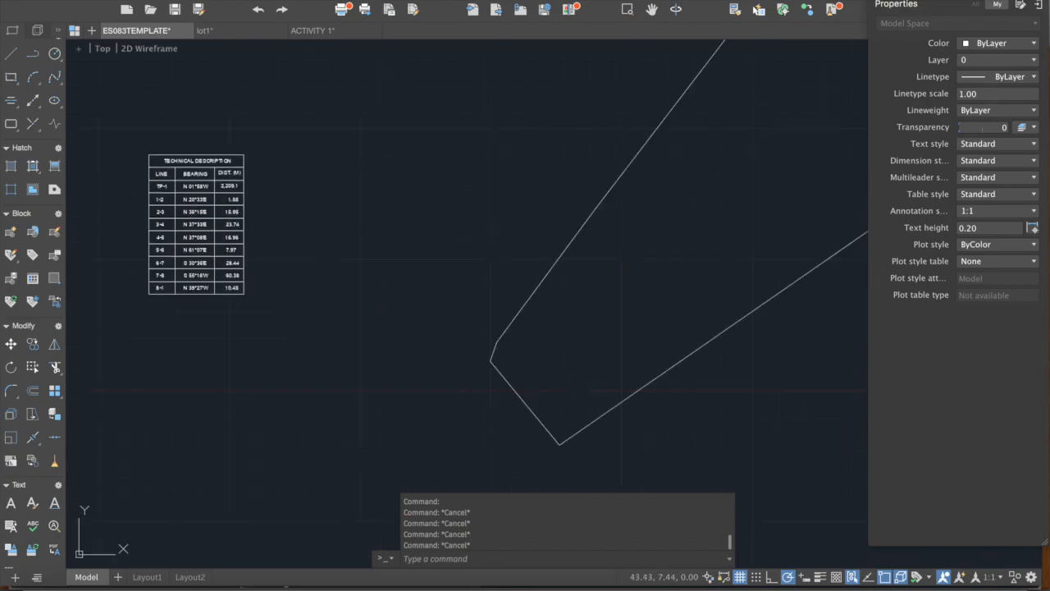
scroll(457, 329, up, 2)
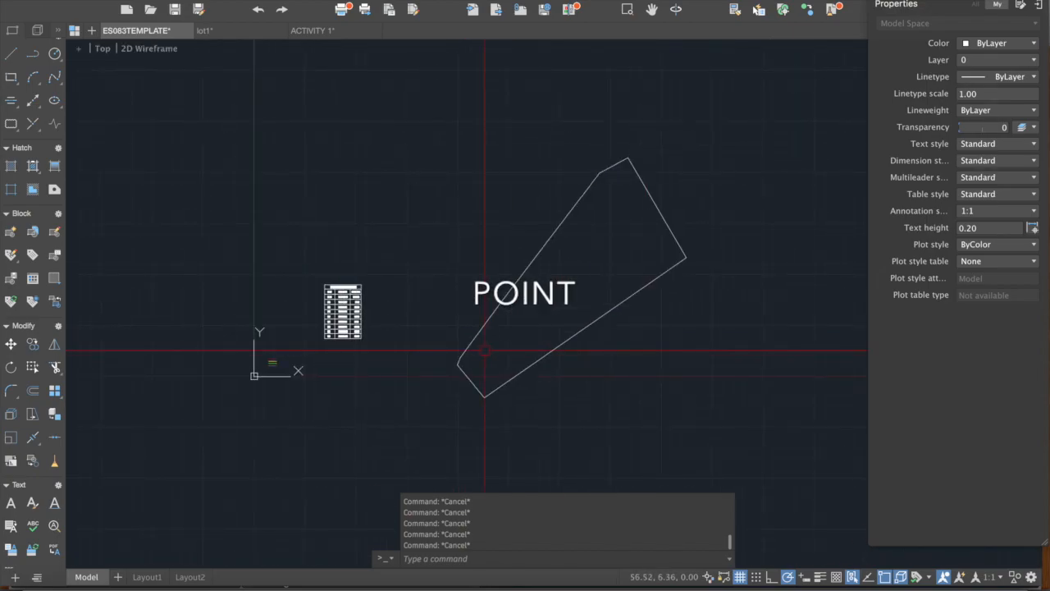
- Use the Point command to place three trial points in the empty area beside the lot
scroll(502, 354, up, 3)
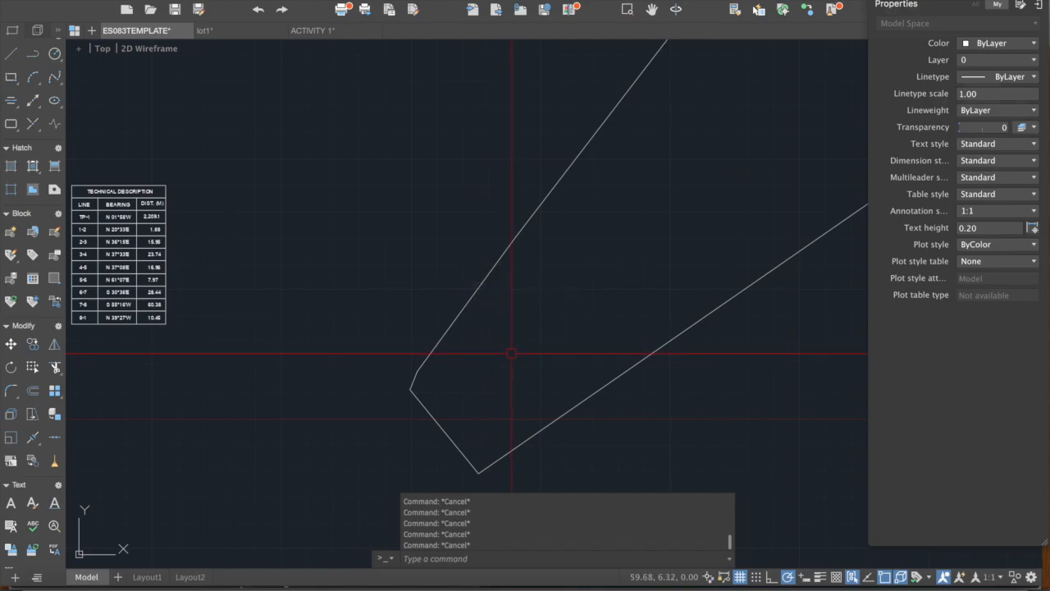
scroll(525, 328, down, 3)
mouse_move(525, 329)
middle_down()
mouse_move(390, 303)
mouse_move(449, 320)
mouse_move(368, 337)
middle_up()
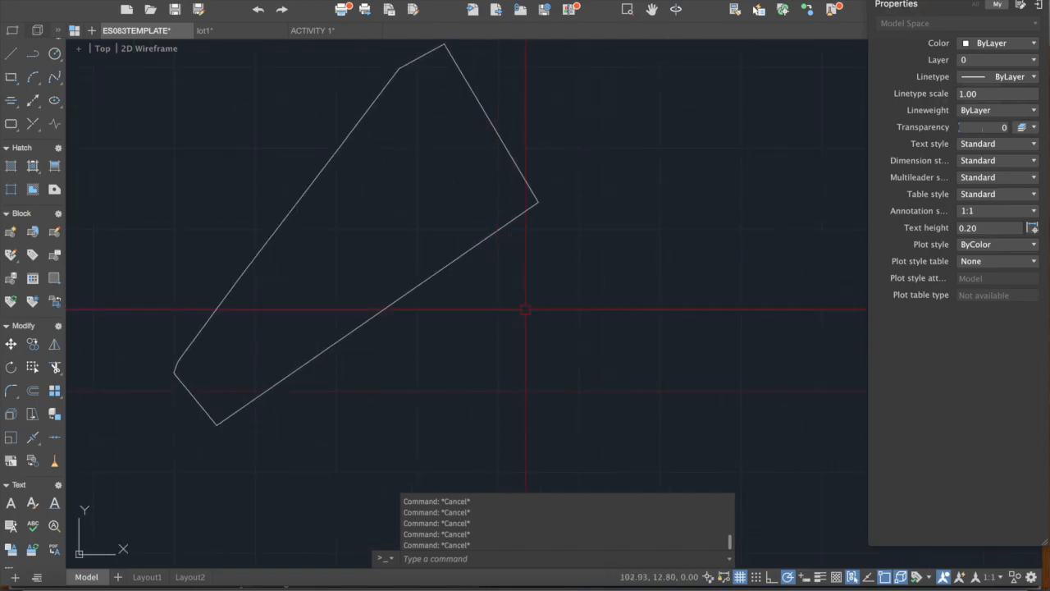
text(po)
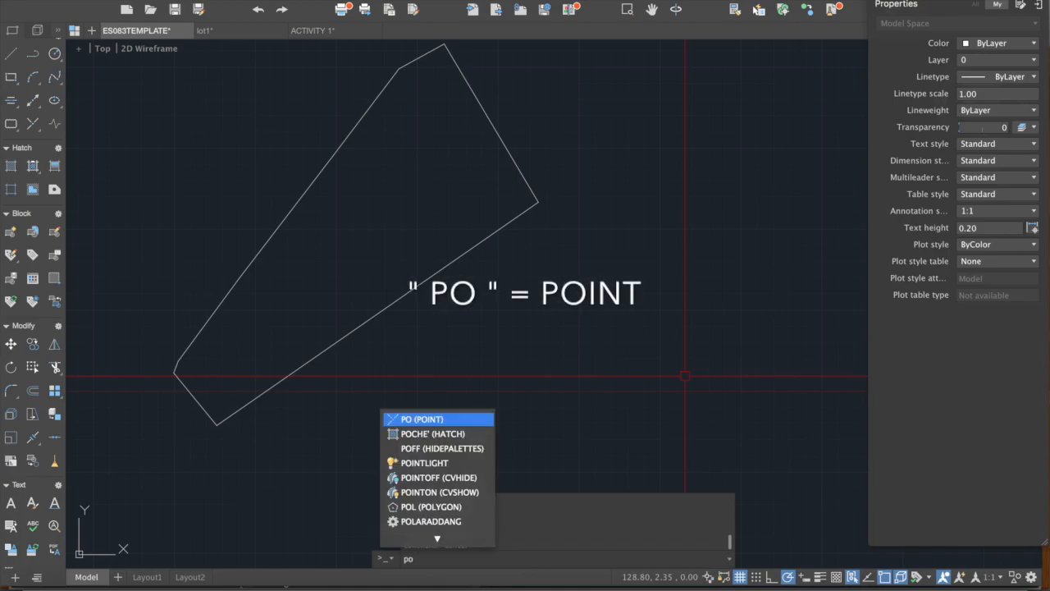
key(Escape)
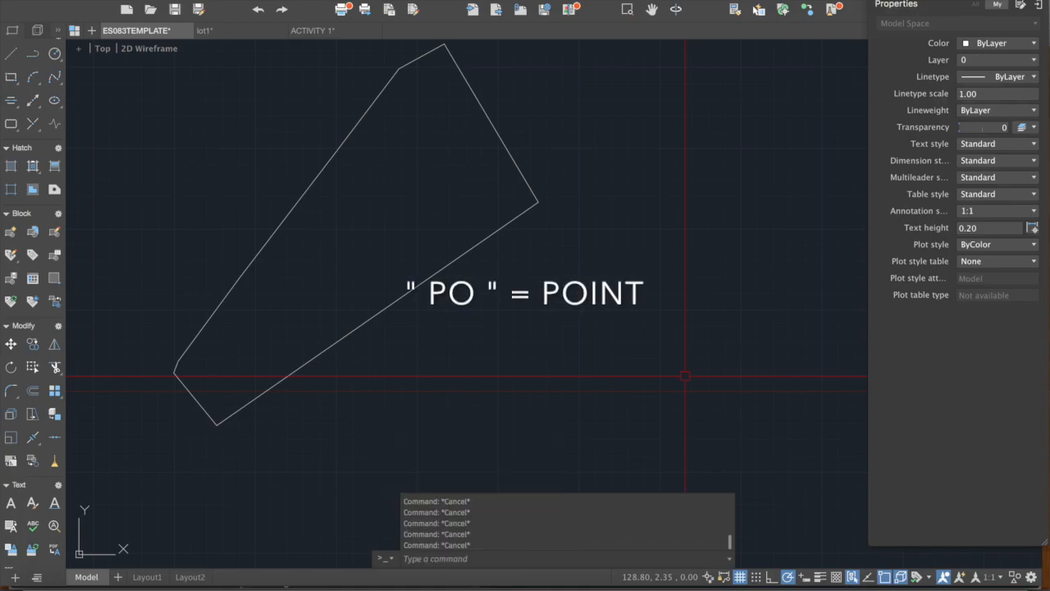
text(point)
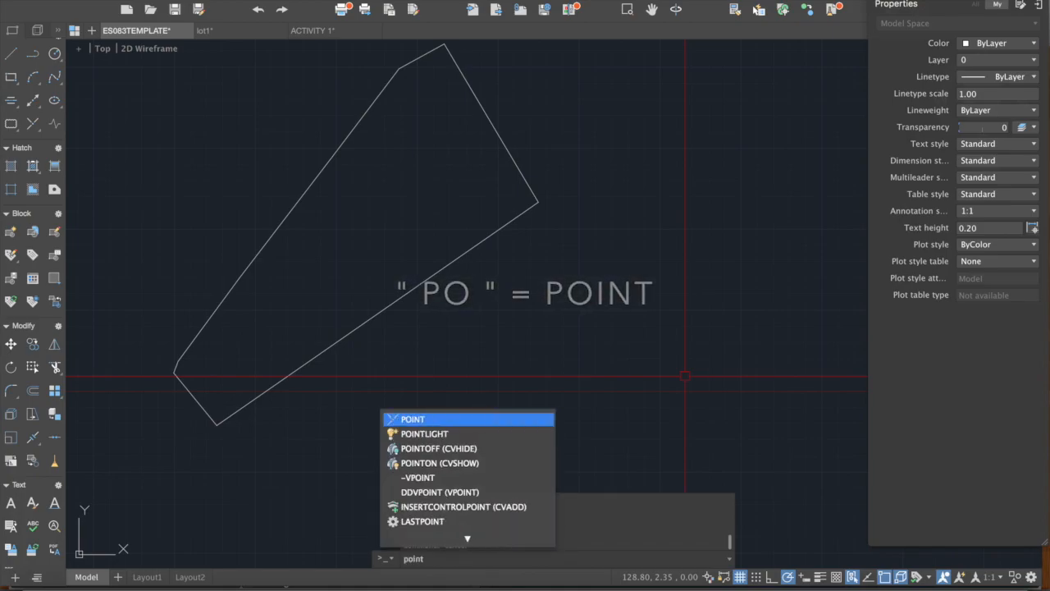
key(Escape)
text(po)
key(Return)
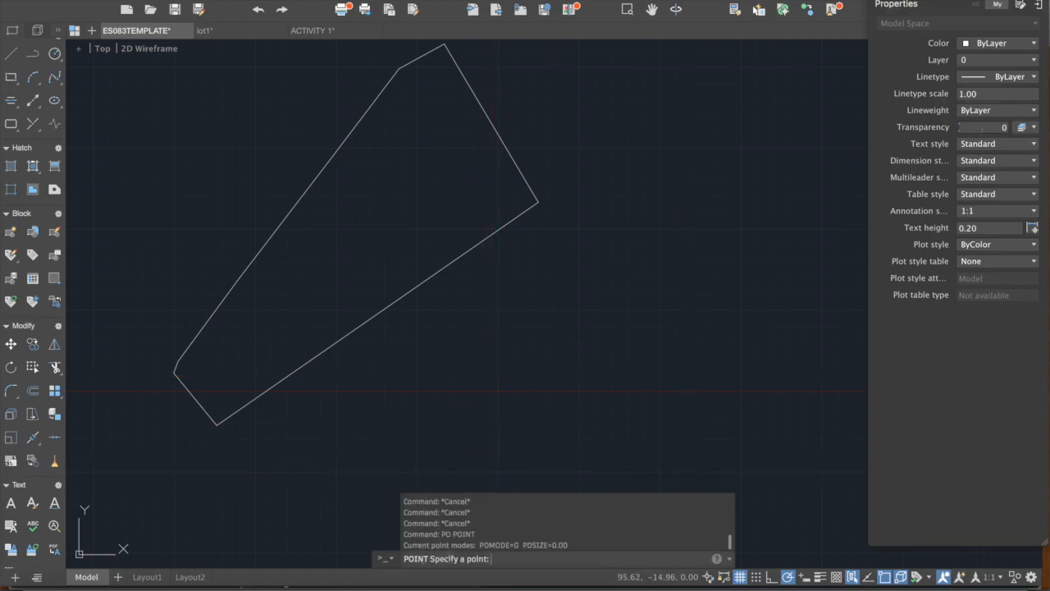
click(574, 367)
scroll(579, 377, up, 5)
scroll(570, 359, down, 5)
key(Return)
key(Escape)
click(673, 348)
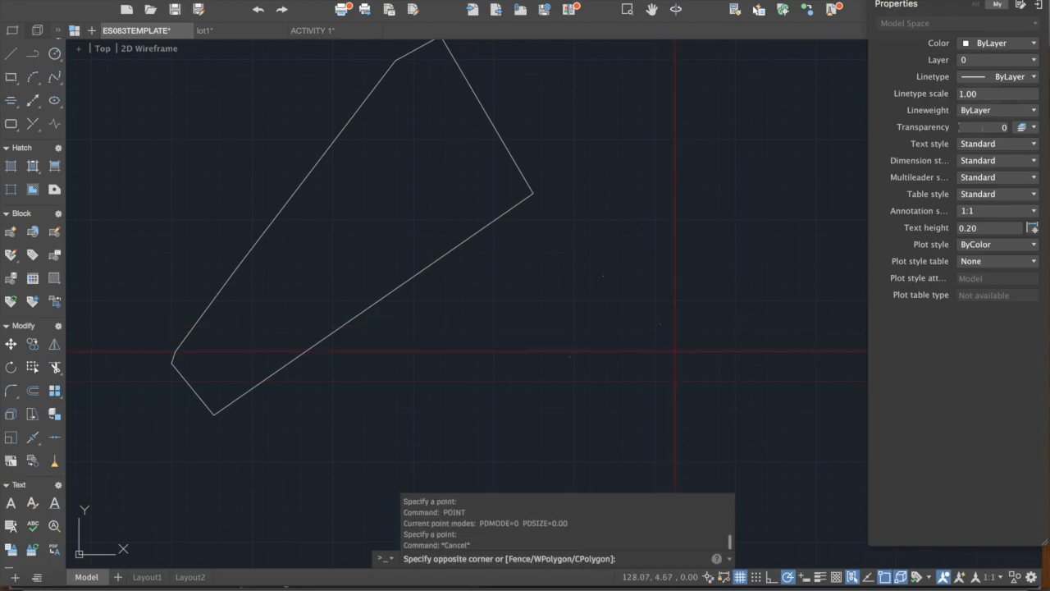
- Erase the three trial points from the empty area beside the lot
key(Escape)
click(603, 375)
click(542, 326)
text(e)
key(Return)
click(693, 357)
click(649, 301)
text(e)
key(Return)
key(Escape)
click(663, 268)
click(603, 276)
text(e)
key(Return)
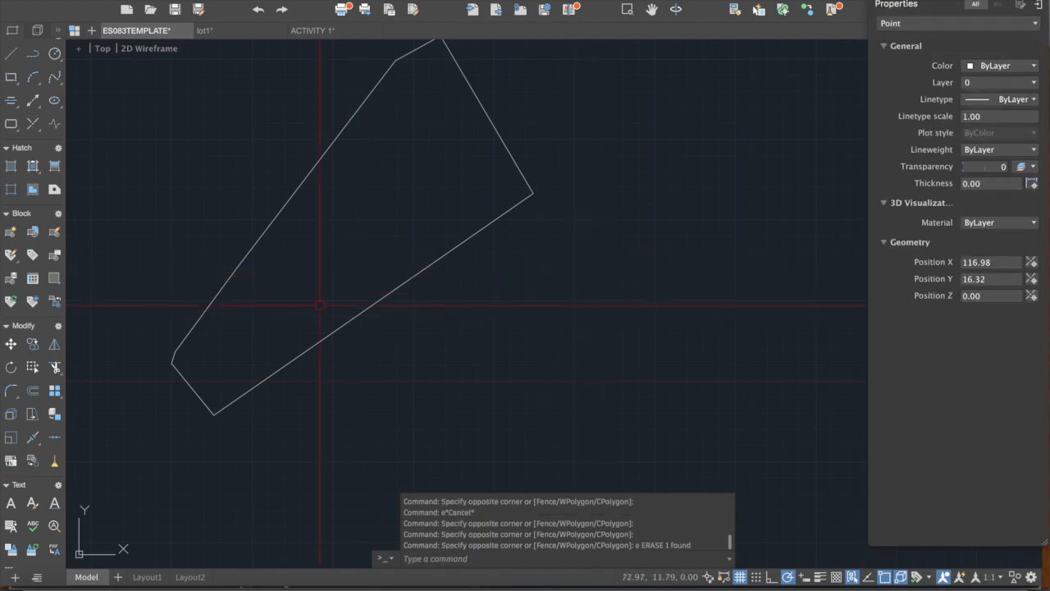
- Place a point at corner 1 and another at corner 2 of the lot polyline
key(Escape)
middle_drag(382, 222, 545, 198)
text(po)
key(Return)
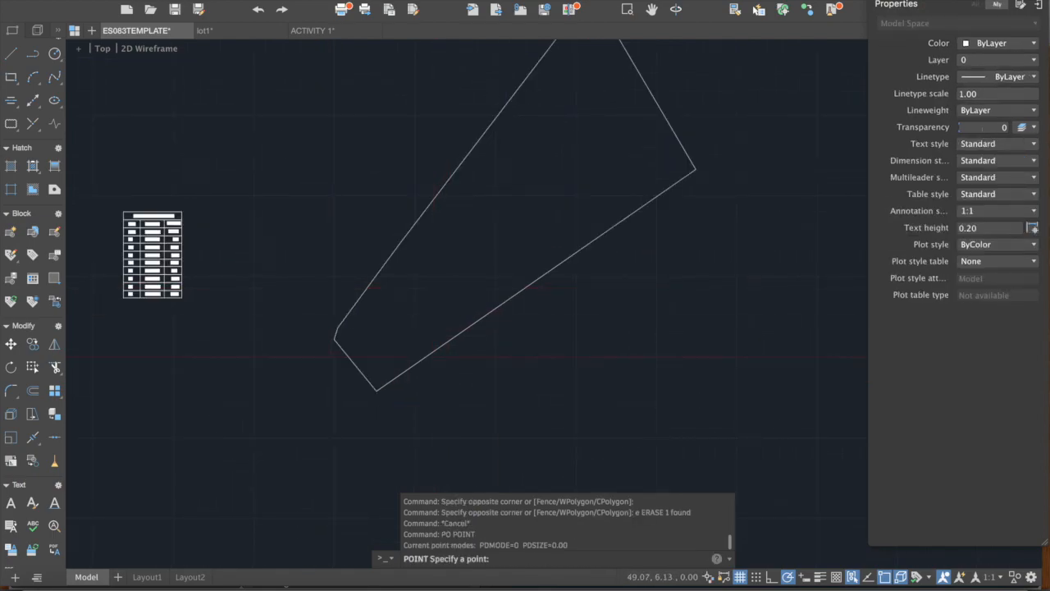
scroll(338, 348, up, 4)
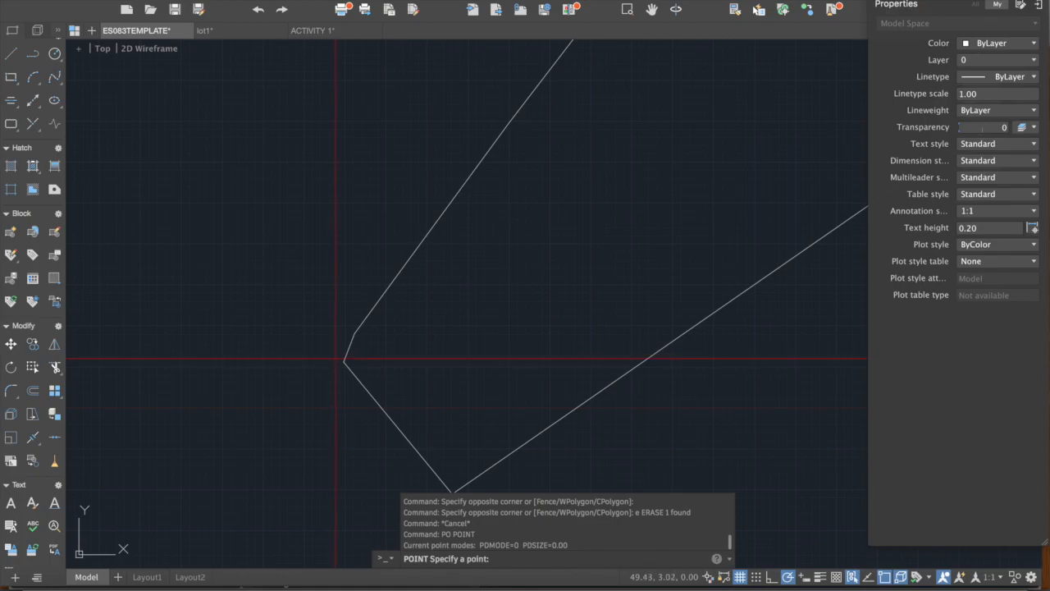
click(346, 360)
key(Return)
click(355, 333)
- Place points on the remaining corners of the lot polyline, finishing at corner 8
scroll(481, 197, down, 5)
middle_drag(481, 197, 307, 384)
key(Return)
click(471, 174)
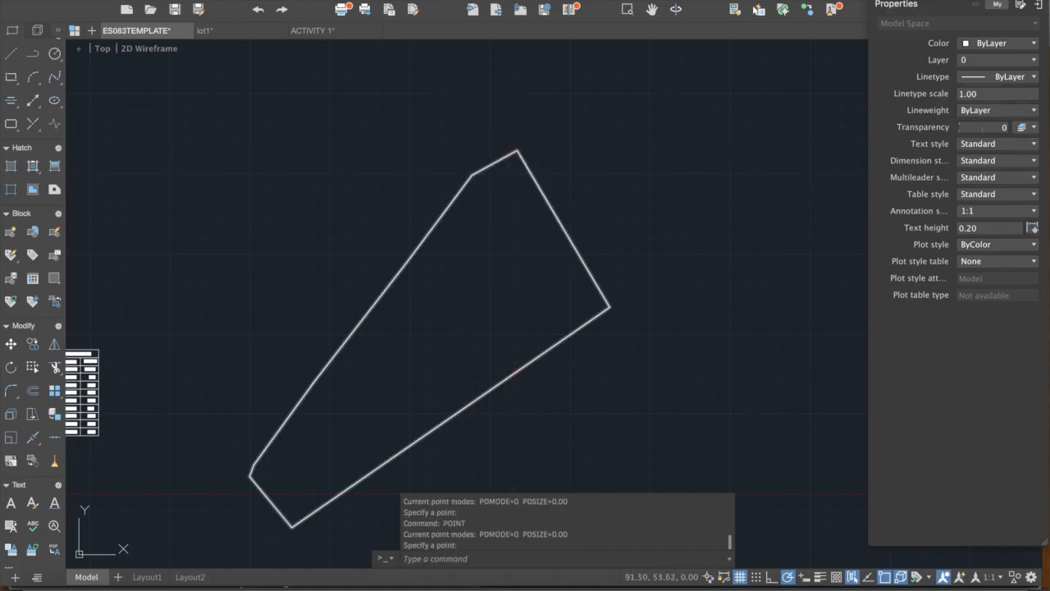
key(Return)
click(610, 307)
middle_drag(539, 340, 675, 220)
key(Return)
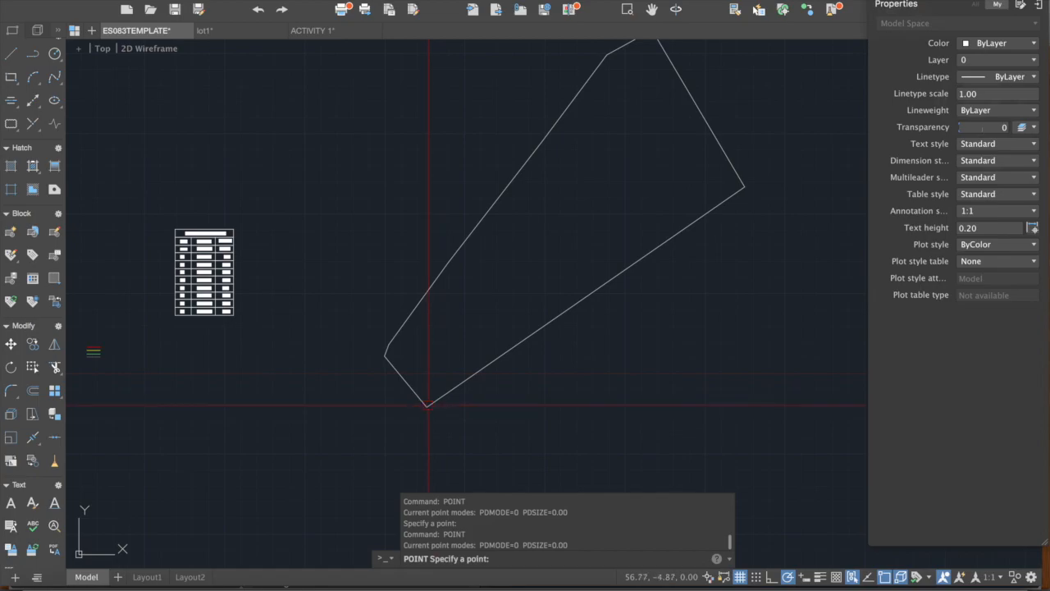
click(427, 403)
key(Return)
scroll(421, 373, up, 5)
key(Escape)
key(Escape)
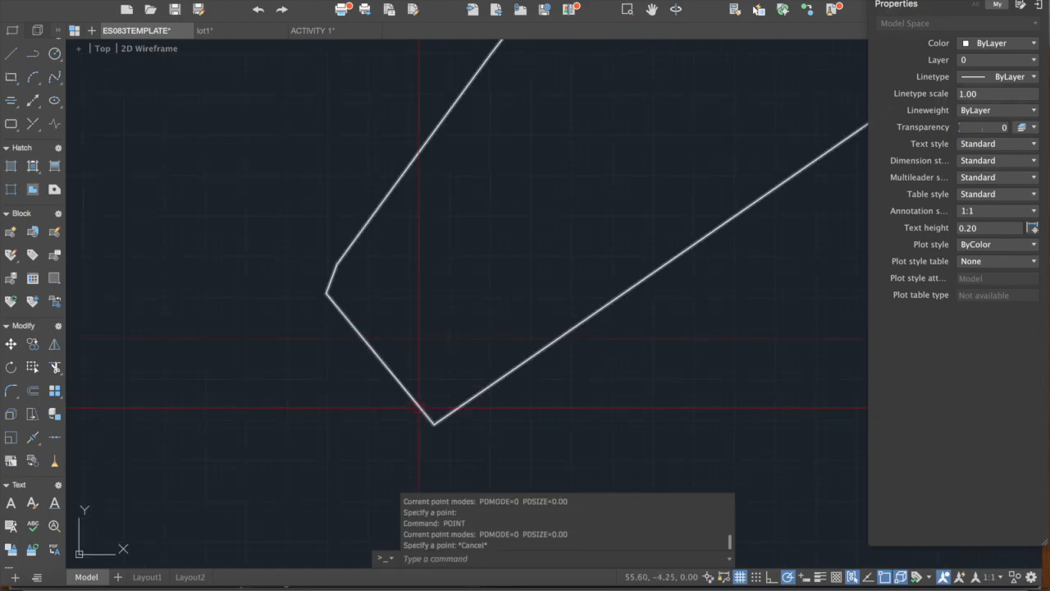
- Inspect the lot polyline up close around corners 1 and 2 to check the placed points
key(Escape)
scroll(350, 283, up, 5)
click(333, 251)
click(369, 284)
key(Escape)
key(Escape)
scroll(389, 326, down, 3)
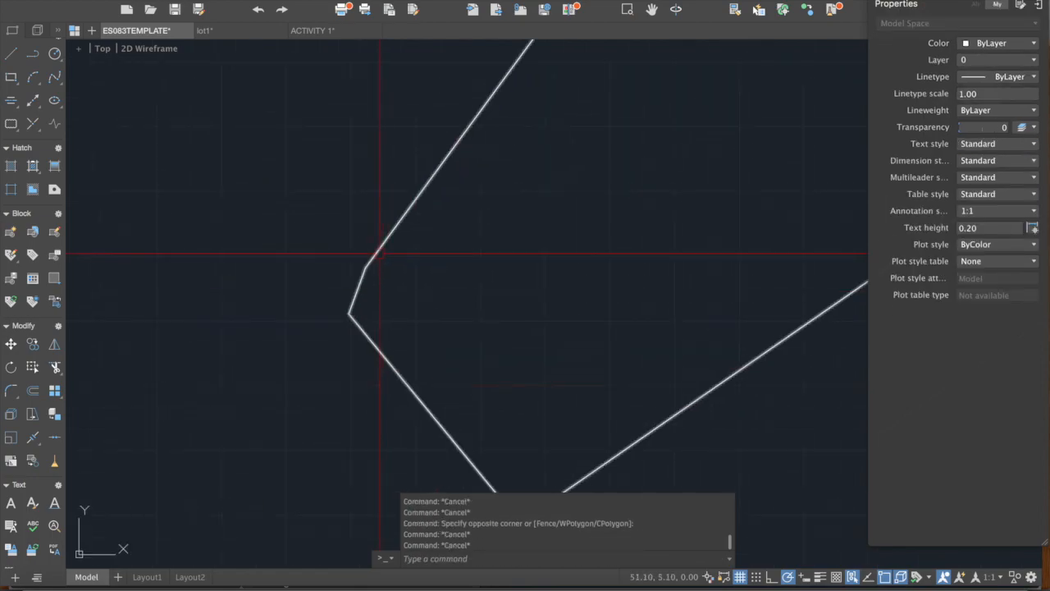
- Select the points at corners 1 and 2 of the lot to check that they are in place
click(438, 234)
key(Escape)
scroll(436, 288, down, 3)
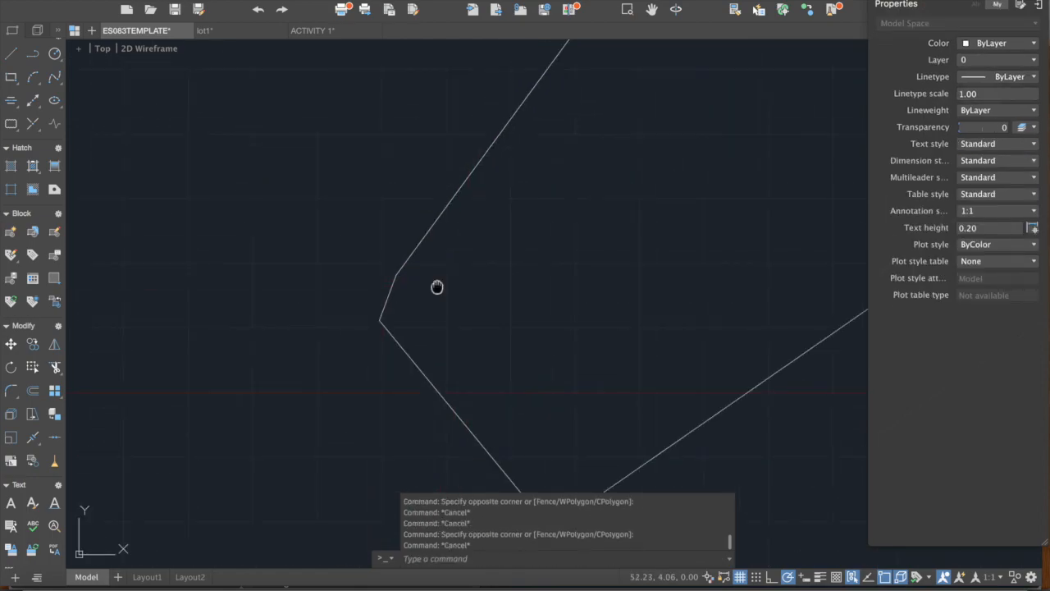
click(246, 225)
key(Escape)
click(298, 210)
click(441, 318)
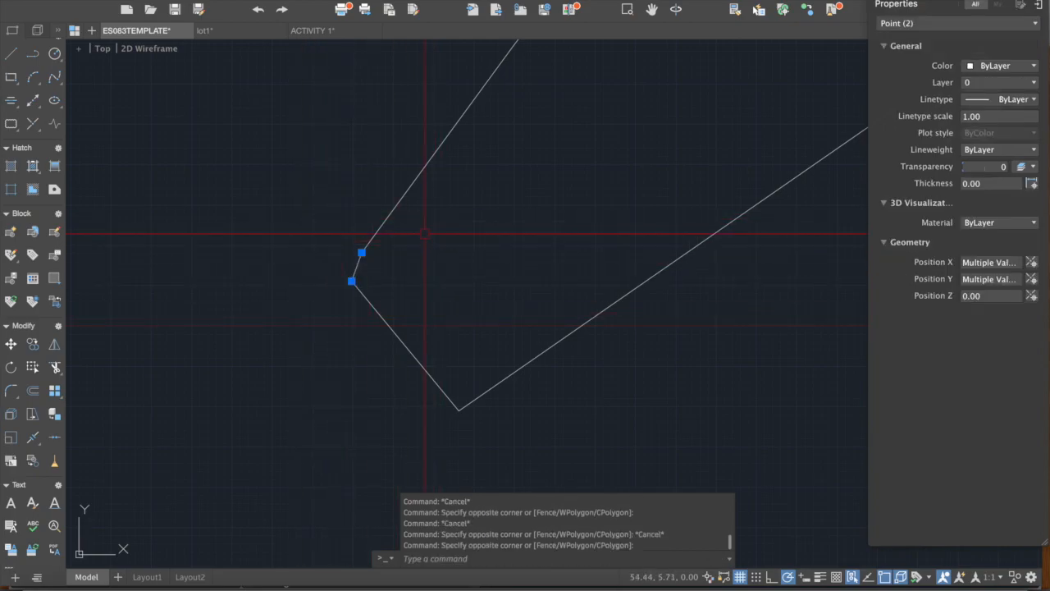
key(Escape)
scroll(459, 334, down, 3)
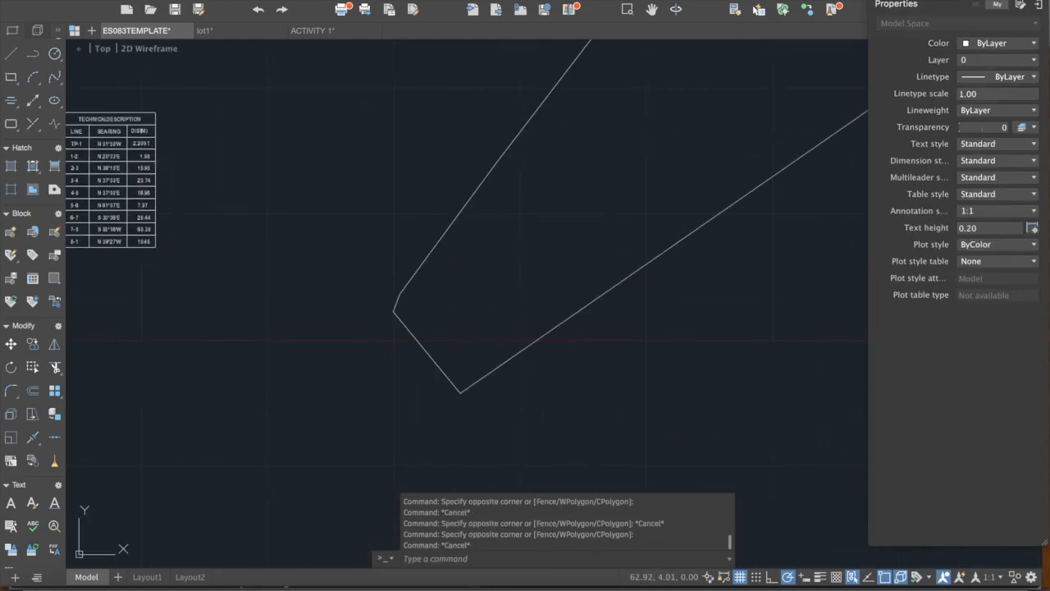
key(Escape)
scroll(465, 370, up, 3)
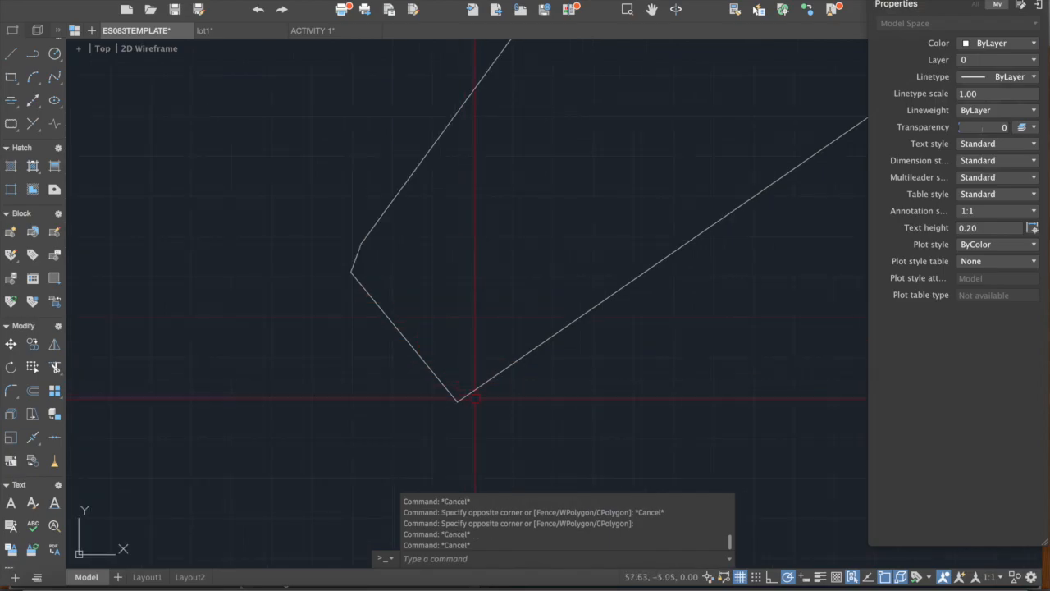
key(Escape)
key(Escape)
key(Escape)
scroll(392, 328, down, 2)
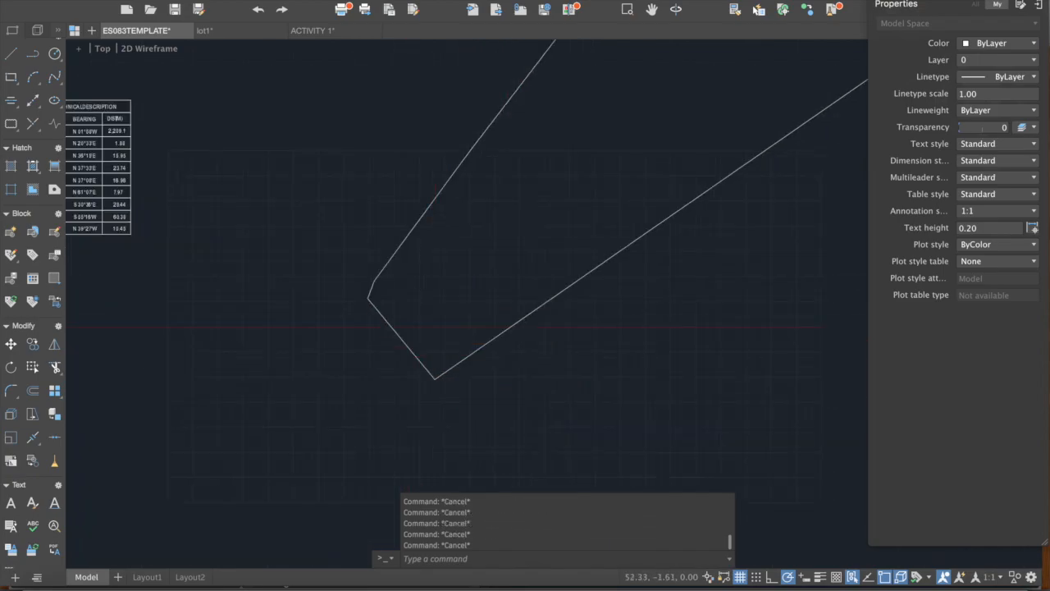
scroll(380, 270, down, 2)
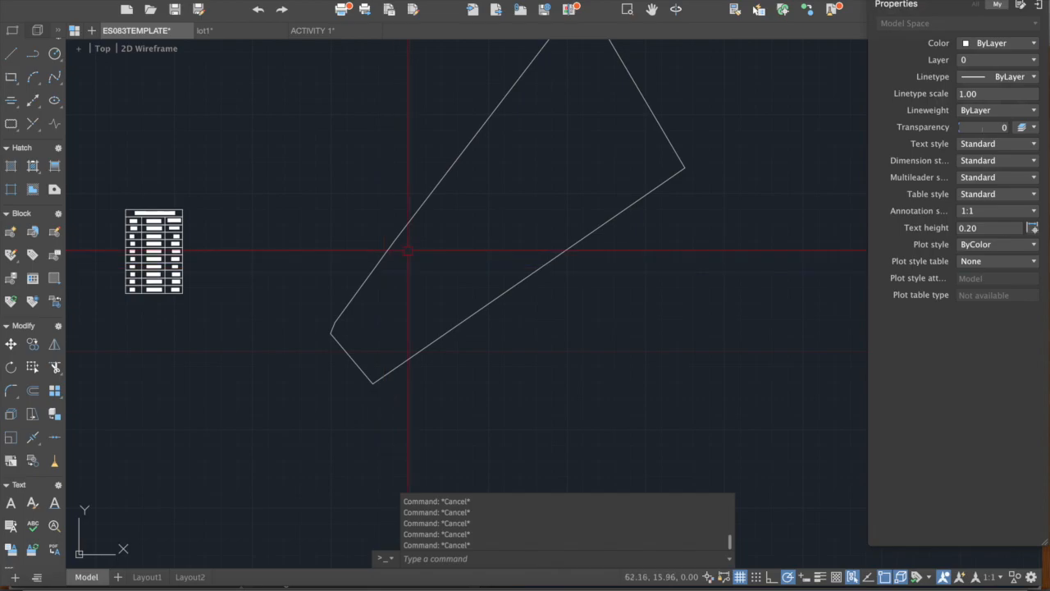
scroll(356, 306, down, 2)
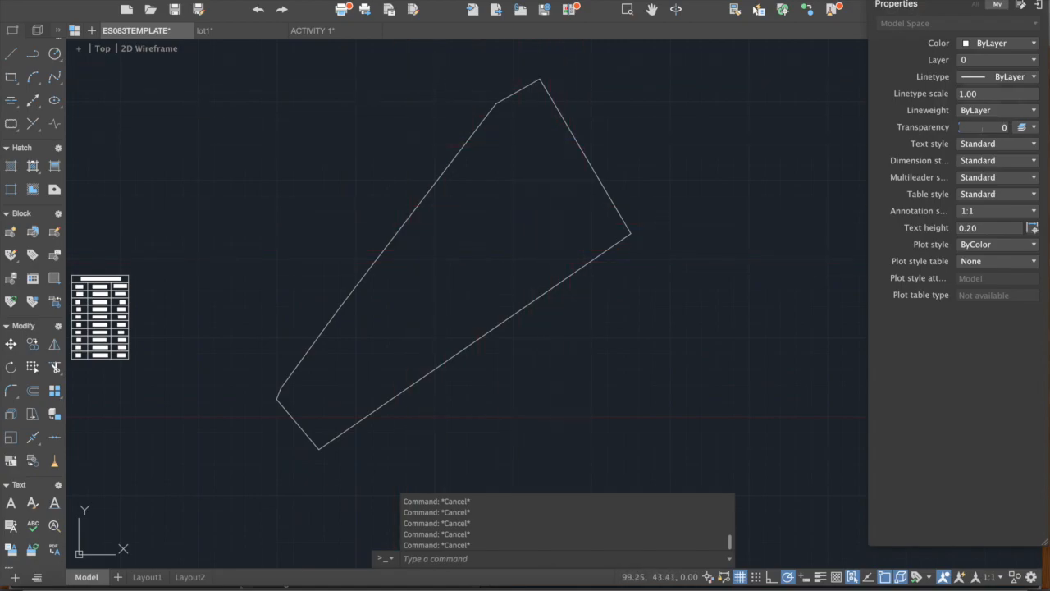
scroll(593, 211, down, 3)
middle_drag(593, 211, 427, 289)
key(Escape)
middle_drag(318, 321, 442, 260)
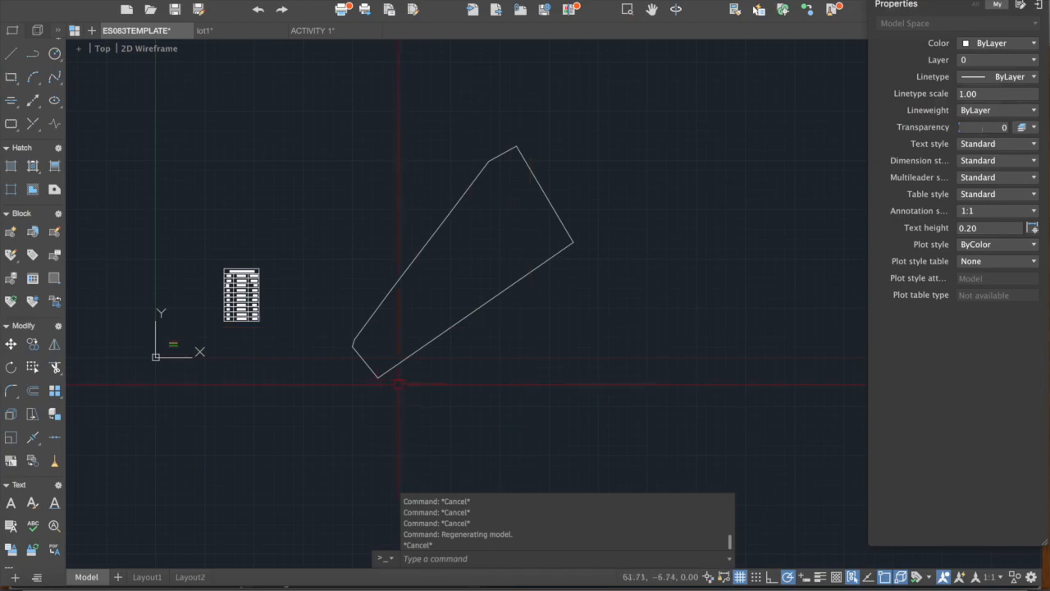
- Set the point style to the circle with a cross through it using DDPTYPE
text(dd)
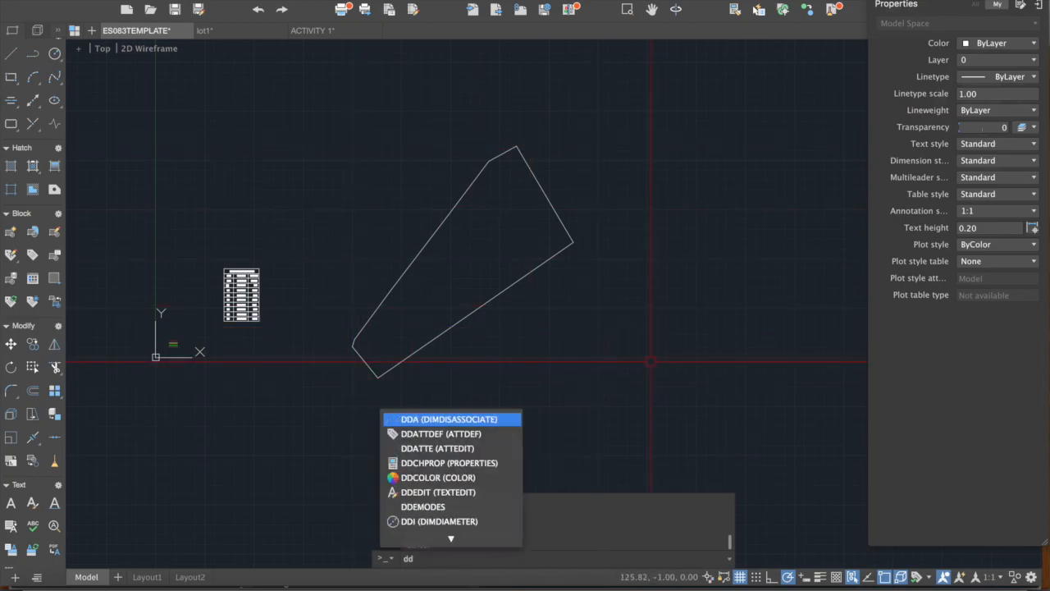
text(p)
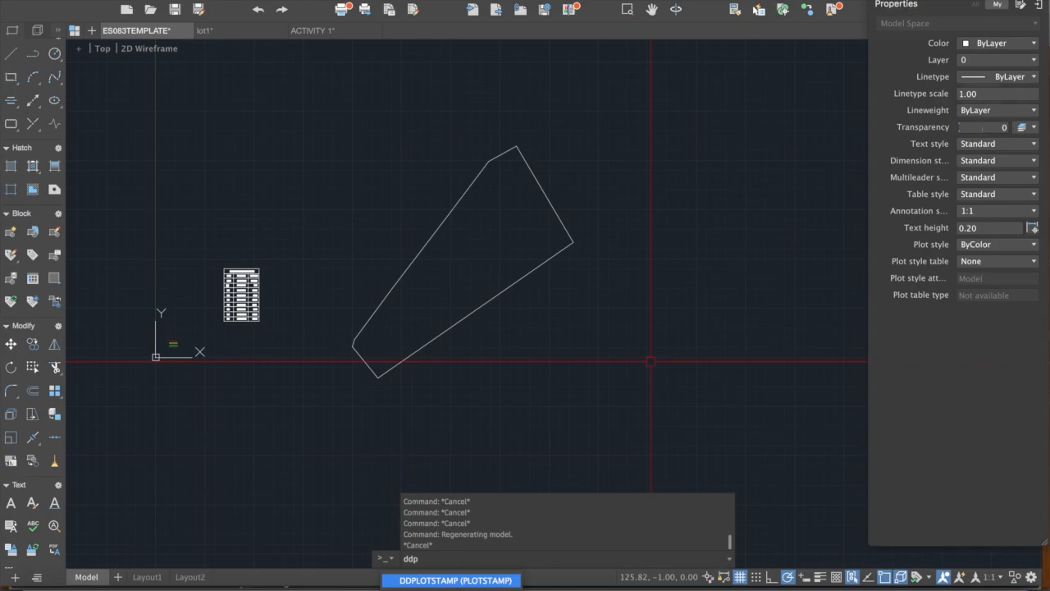
text(type)
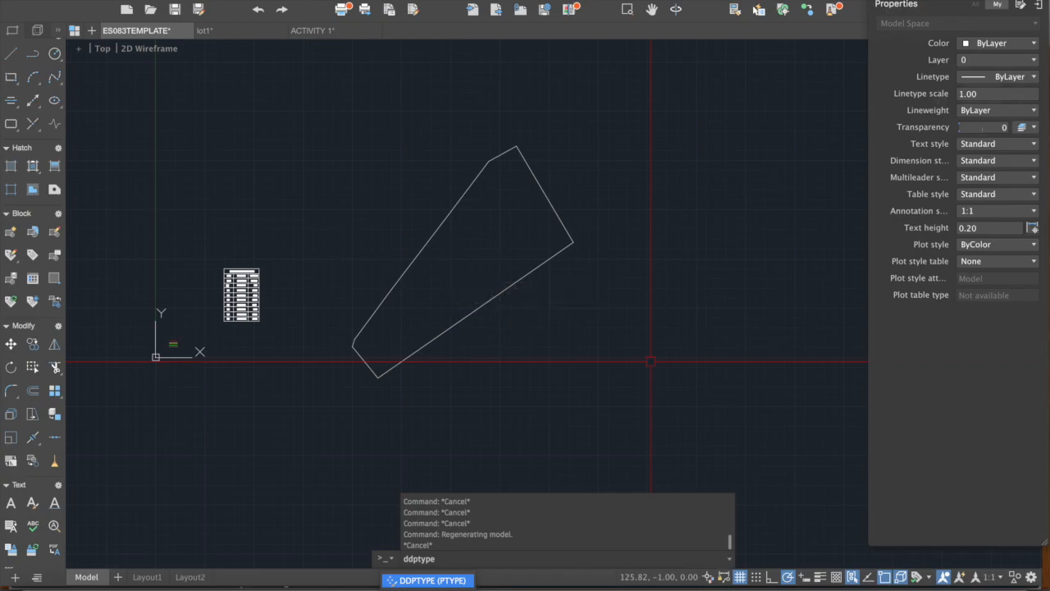
key(Return)
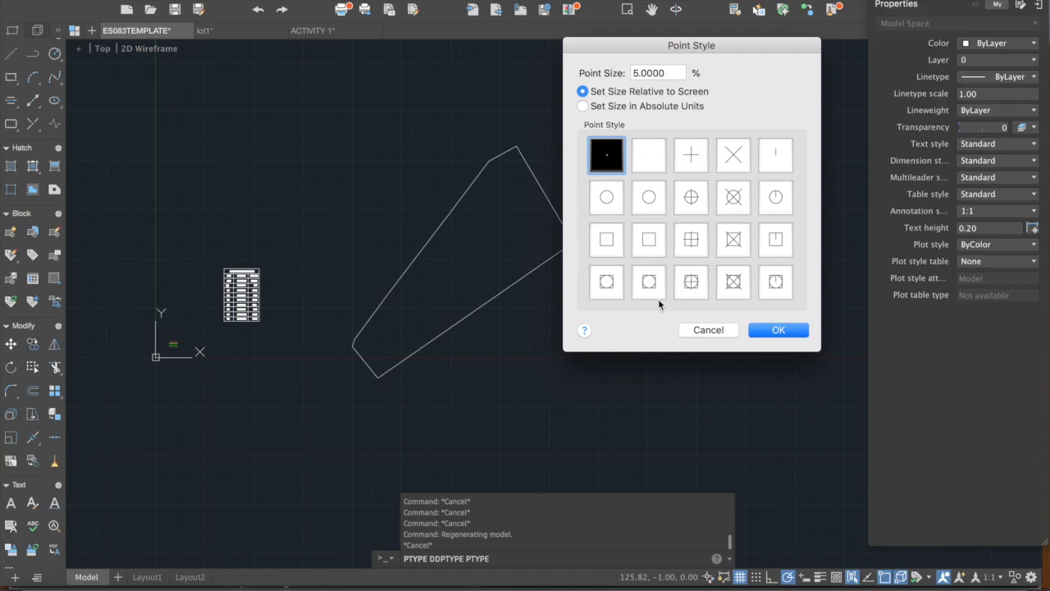
click(685, 164)
click(654, 167)
click(637, 203)
click(610, 205)
click(607, 247)
click(651, 245)
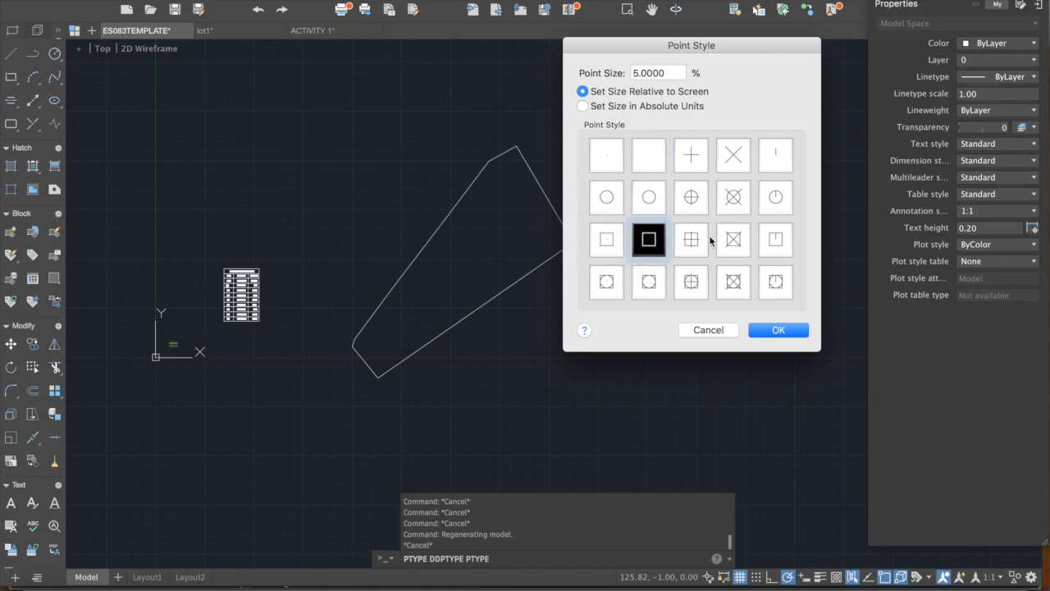
click(693, 198)
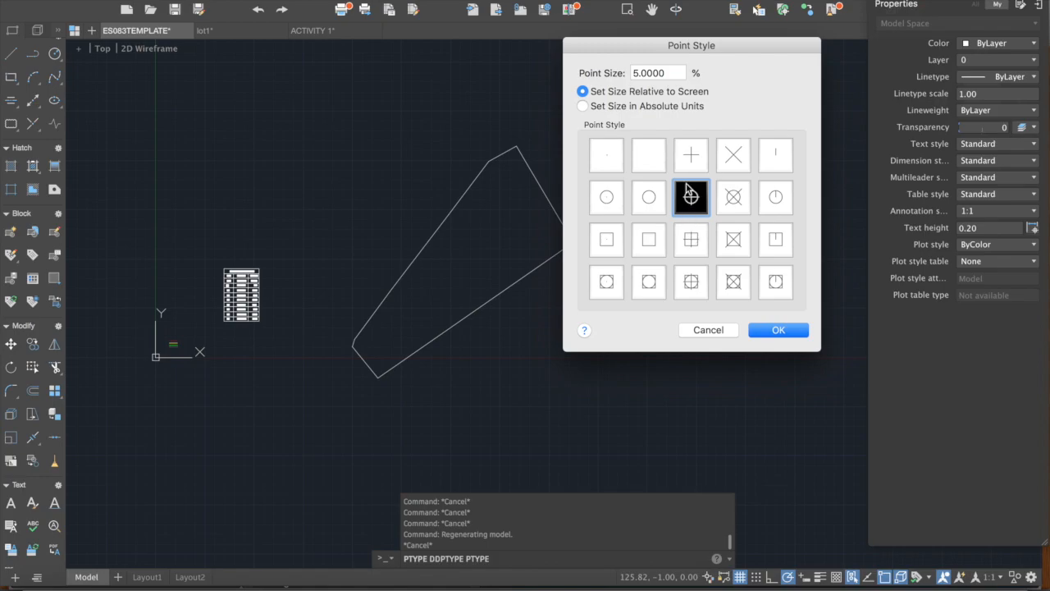
click(763, 330)
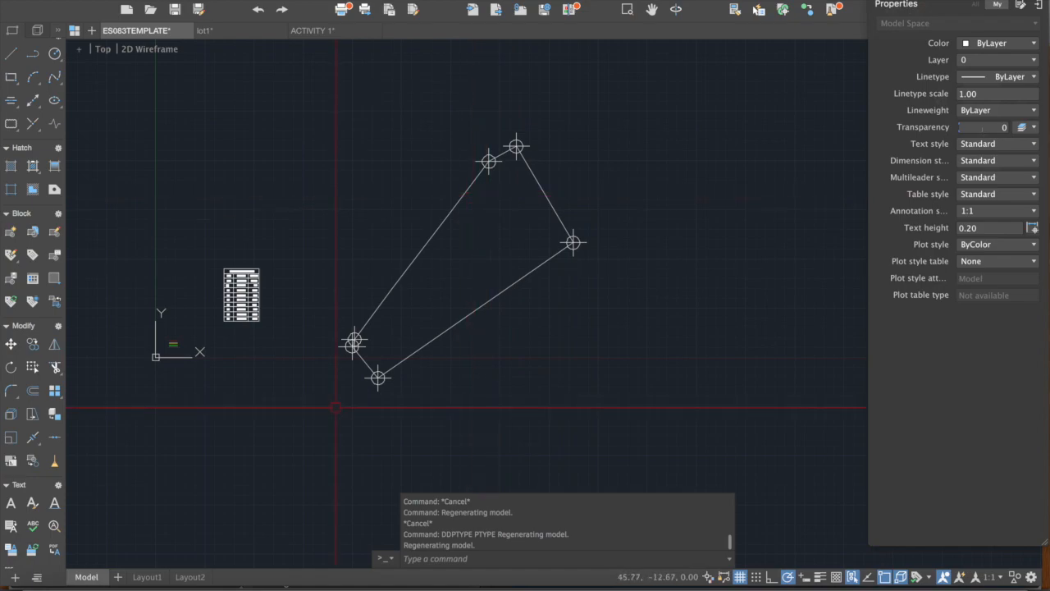
- Inspect the point markers at corners 1, 2 and 8 up close, selecting the corner 8 point
scroll(358, 394, up, 8)
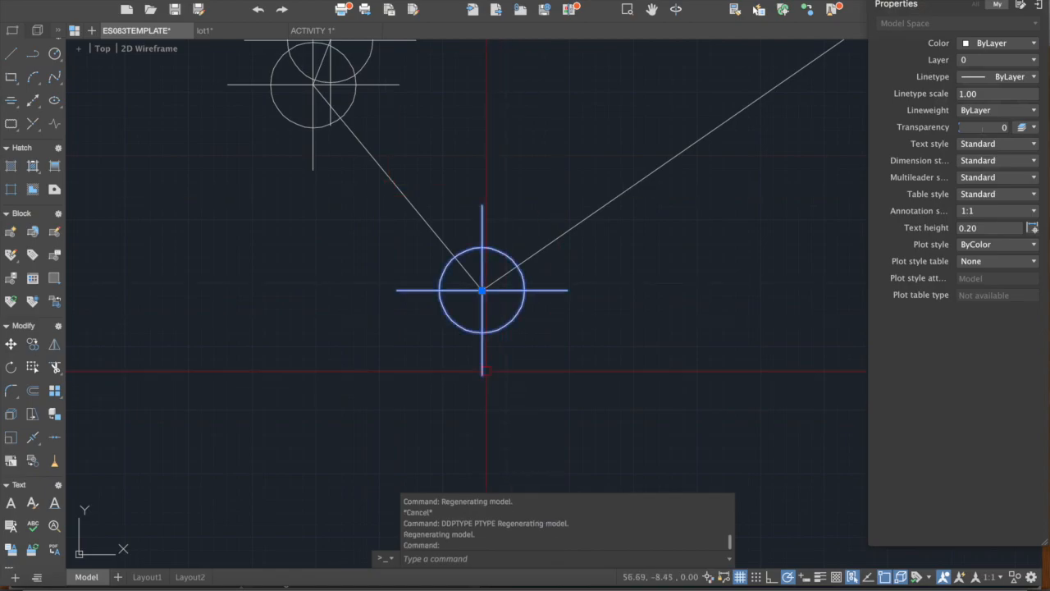
click(482, 290)
middle_drag(353, 207, 424, 339)
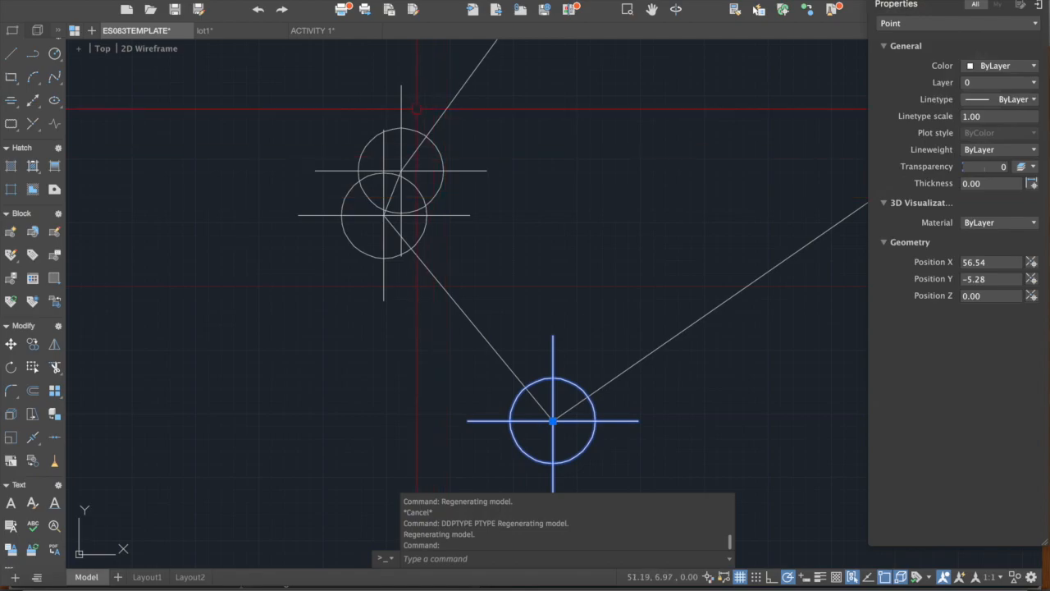
key(Escape)
middle_drag(578, 362, 546, 260)
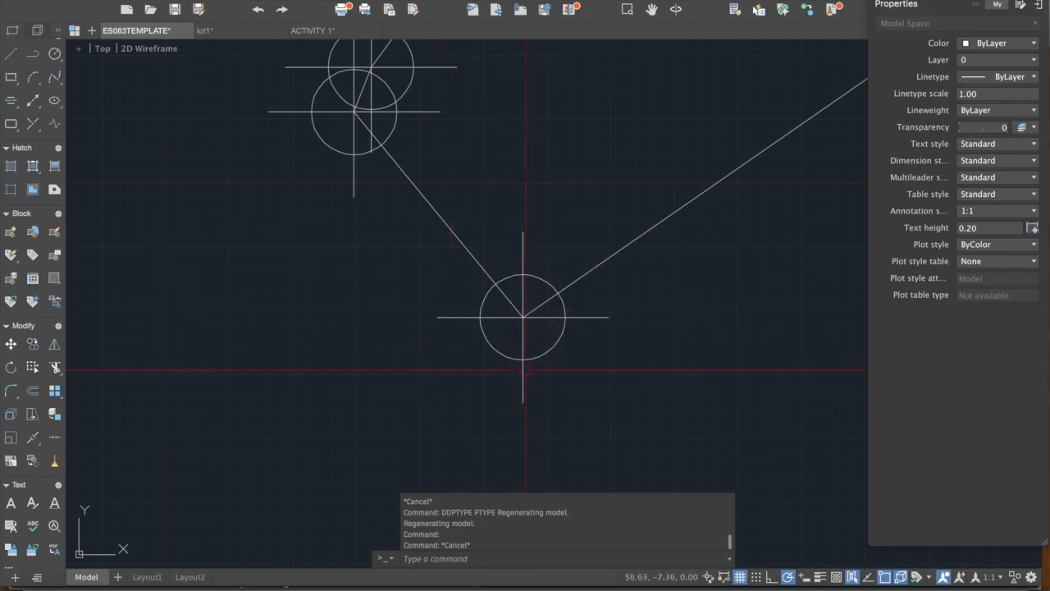
key(Escape)
click(563, 313)
key(Escape)
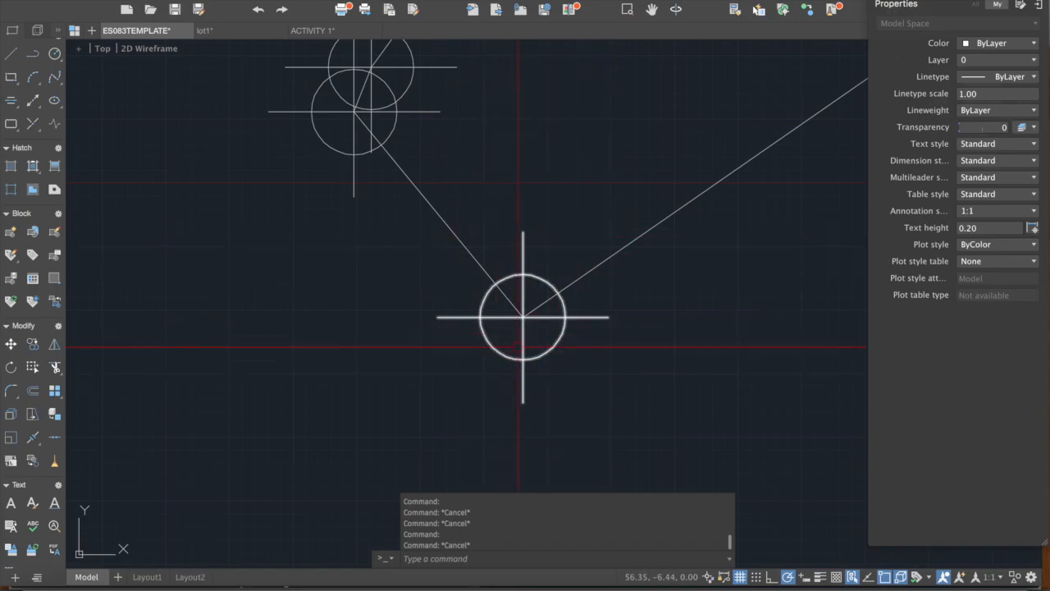
click(518, 346)
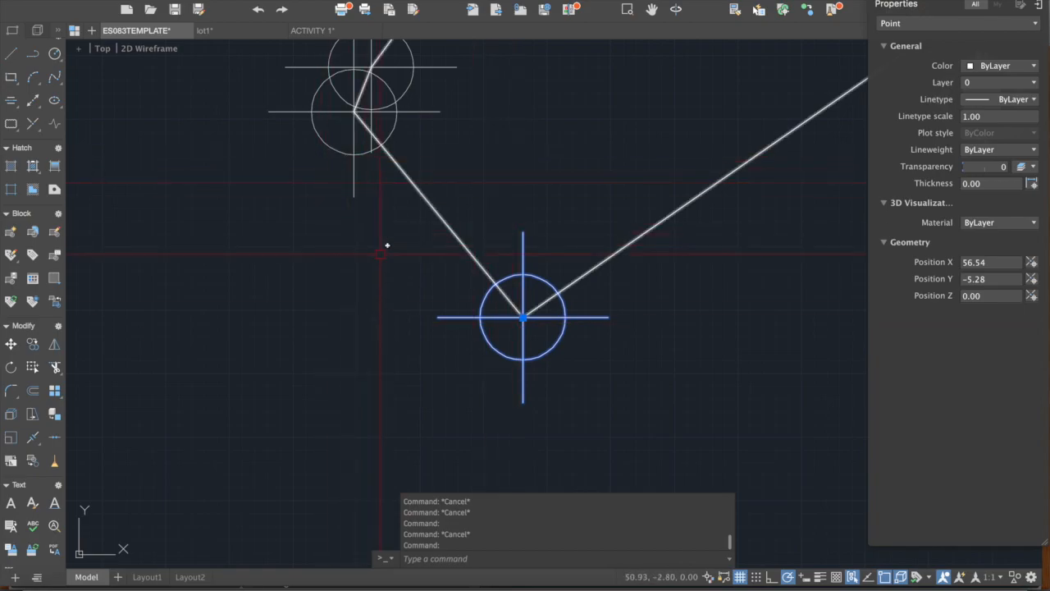
key(Escape)
key(Escape)
- Compare the size of the corner point markers with the lot at different zoom levels
scroll(596, 255, down, 3)
middle_drag(596, 255, 415, 357)
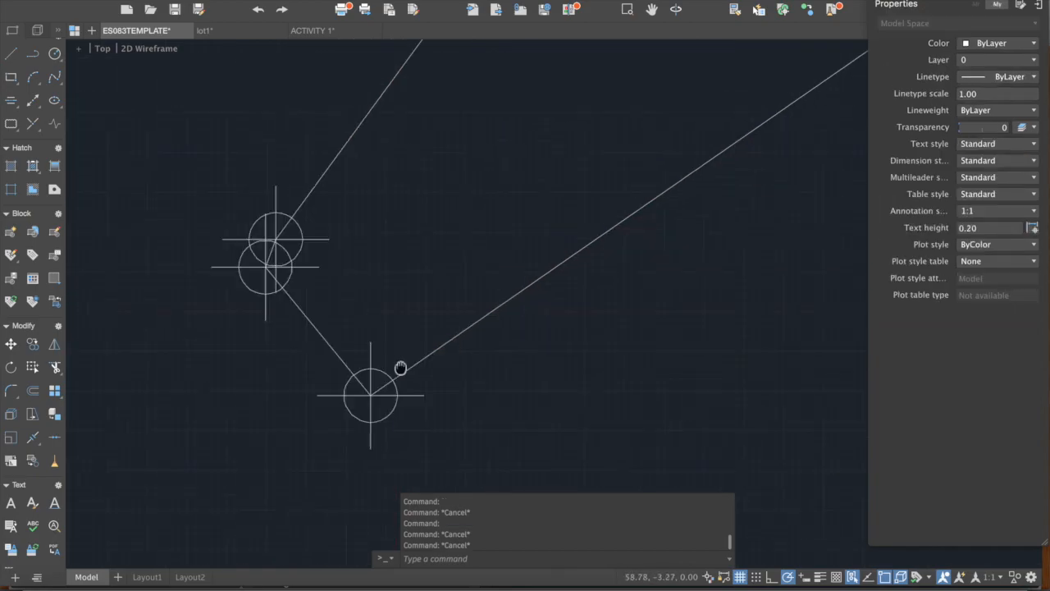
scroll(466, 329, down, 6)
middle_drag(477, 326, 371, 370)
scroll(322, 358, up, 2)
scroll(322, 358, down, 2)
scroll(495, 357, down, 6)
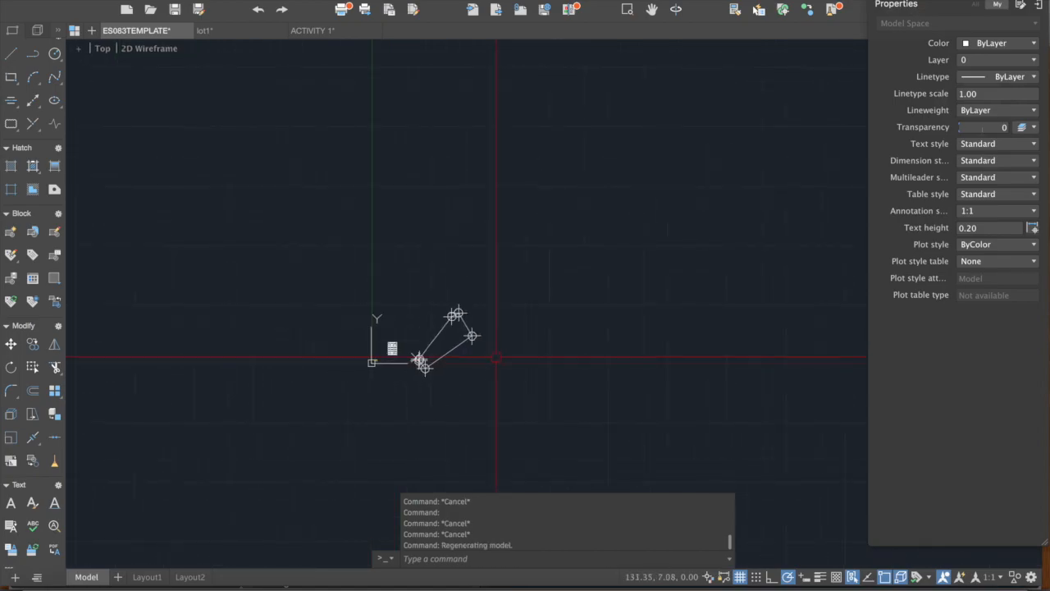
scroll(374, 354, up, 4)
scroll(558, 384, down, 2)
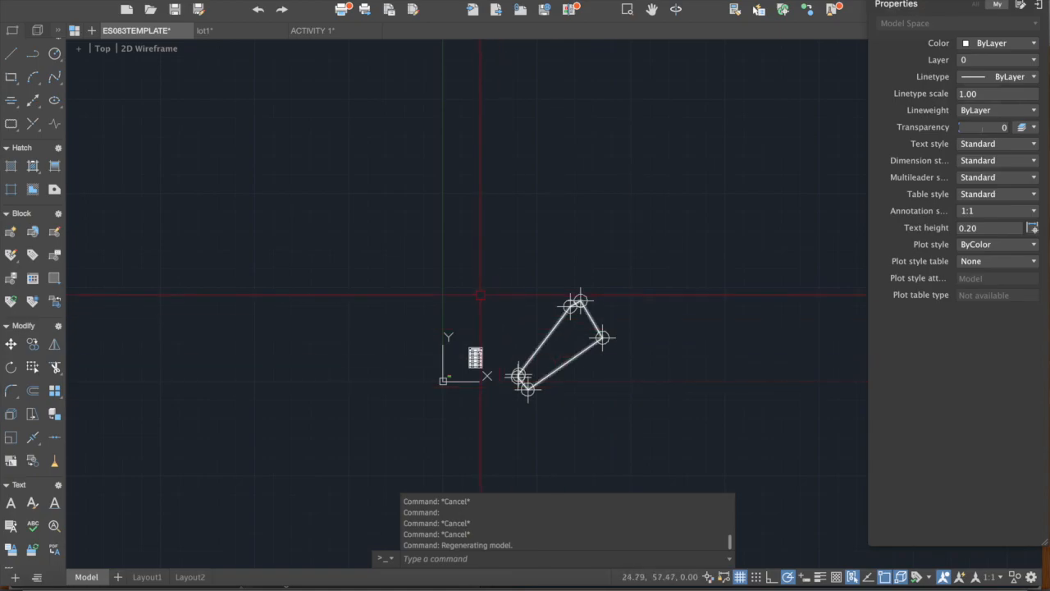
middle_drag(555, 357, 530, 330)
key(Escape)
key(Escape)
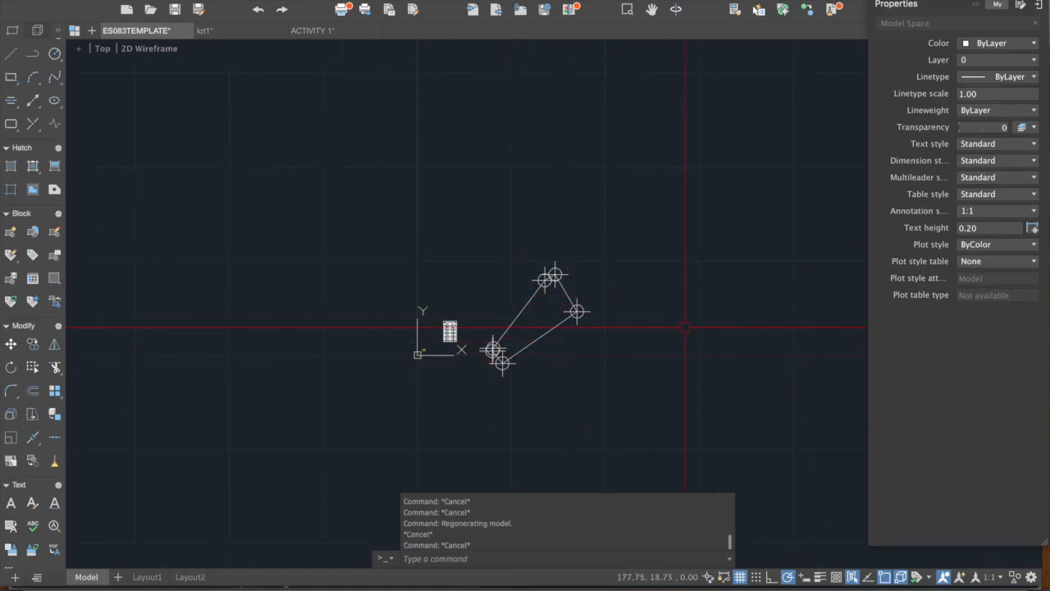
- Regenerate the drawing with REGEN at wide and close zoom levels to rescale the point markers to the screen
text(re)
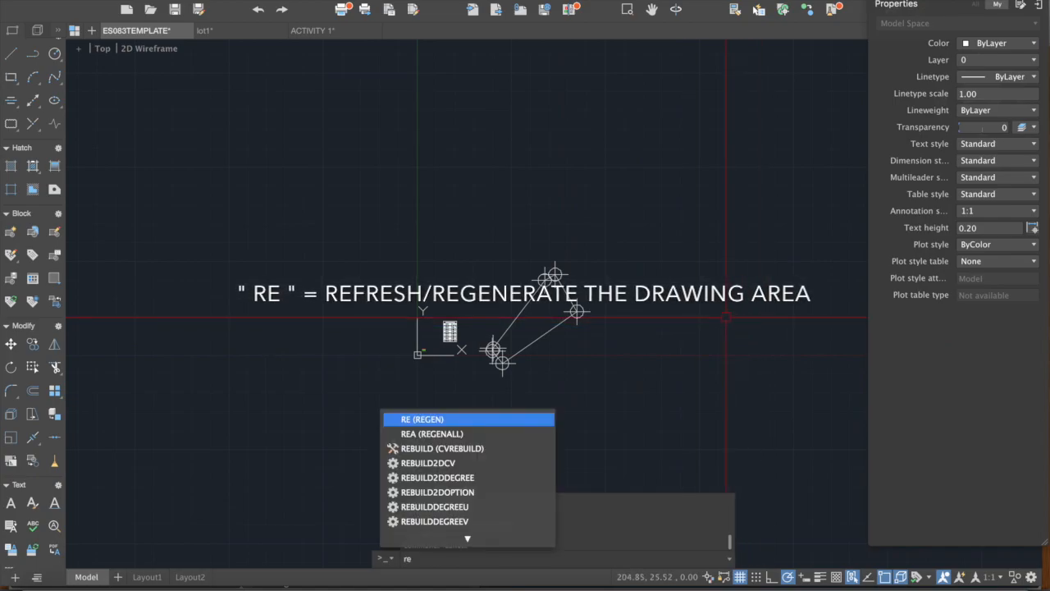
key(Return)
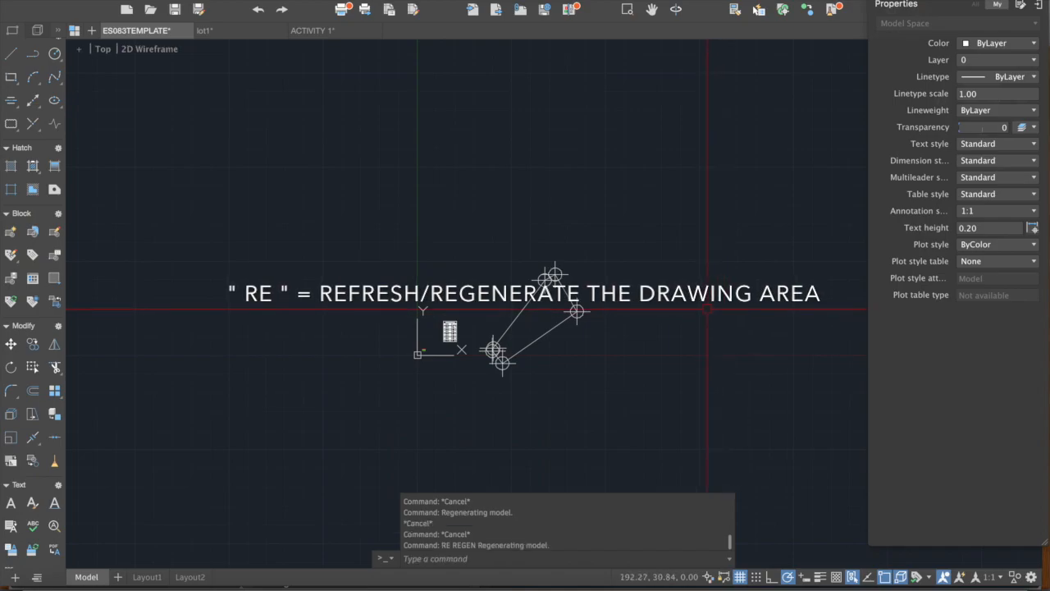
scroll(540, 355, up, 2)
scroll(540, 354, up, 4)
text(re)
key(Return)
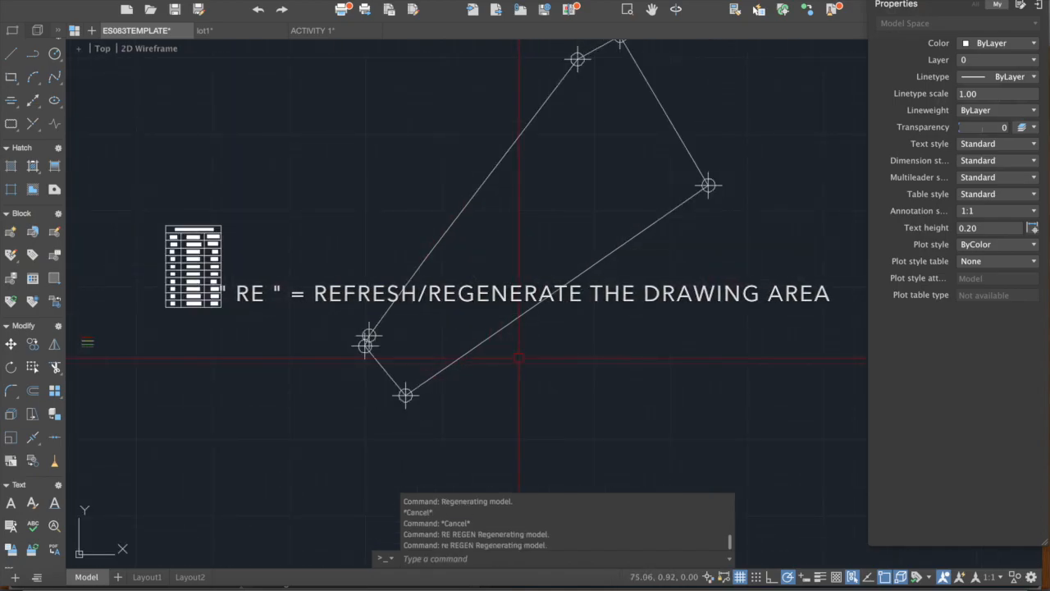
scroll(518, 348, down, 10)
text(re)
key(Return)
- Regenerate the drawing at closer zoom levels and once more with the whole lot in view
scroll(518, 348, up, 8)
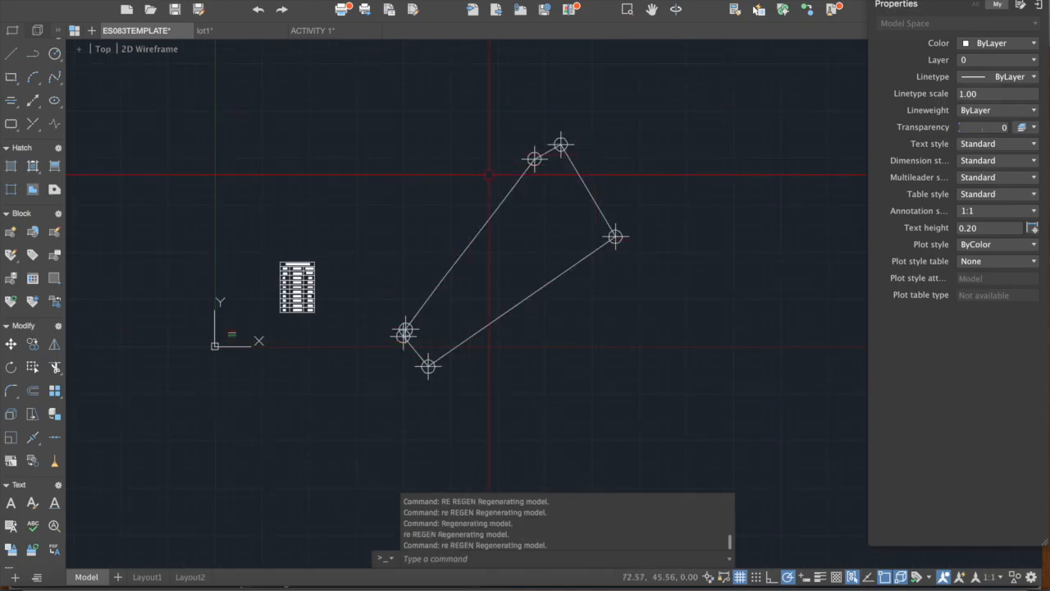
scroll(509, 251, up, 3)
text(re)
key(Return)
scroll(520, 244, up, 5)
text(re)
key(Return)
scroll(520, 245, down, 6)
scroll(377, 348, up, 3)
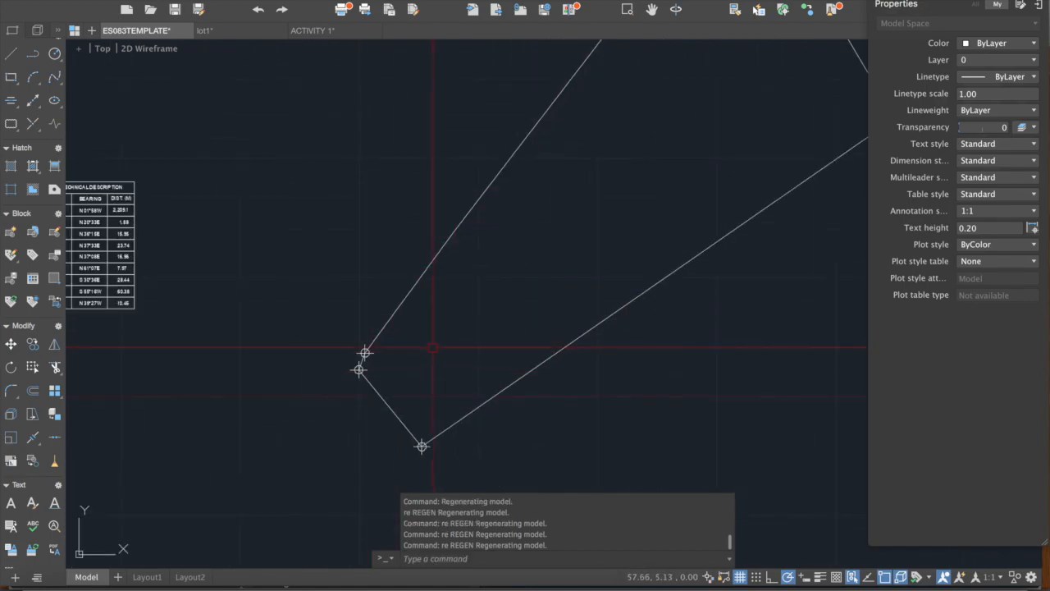
scroll(388, 355, down, 4)
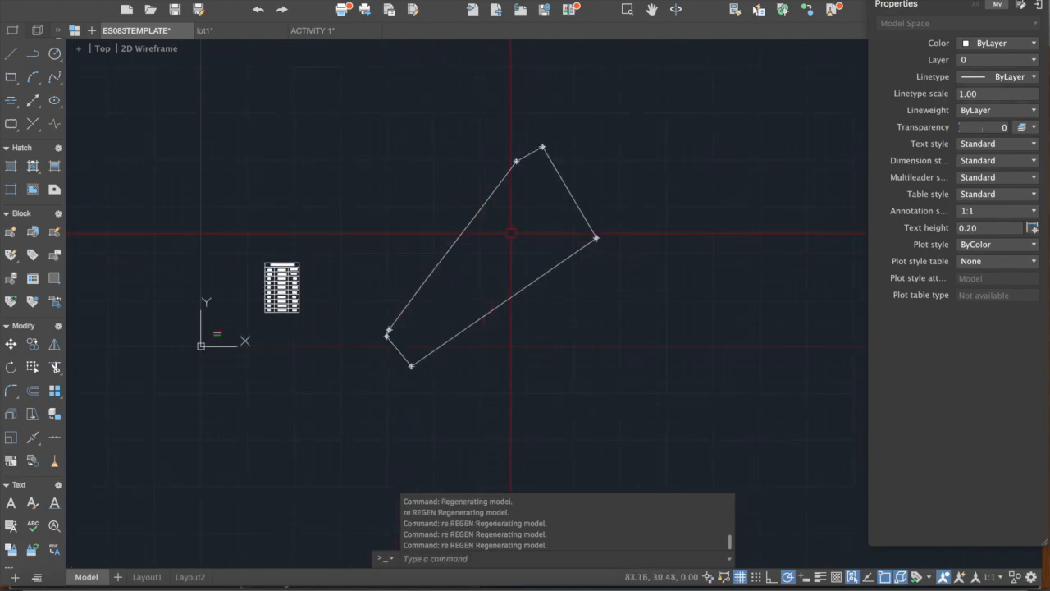
text(re)
key(Return)
text(re)
key(Return)
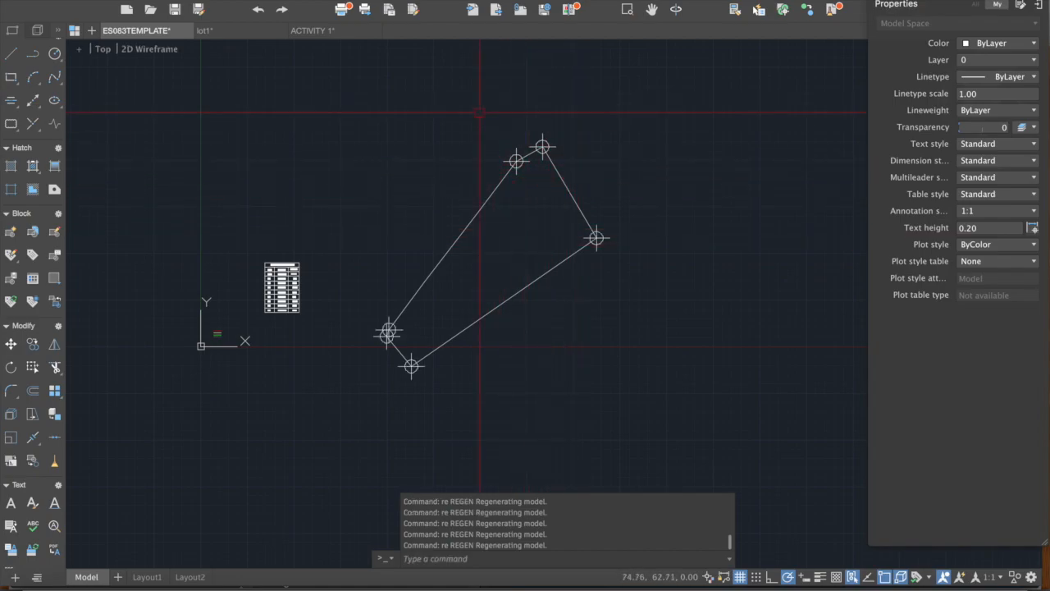
key(Escape)
key(Escape)
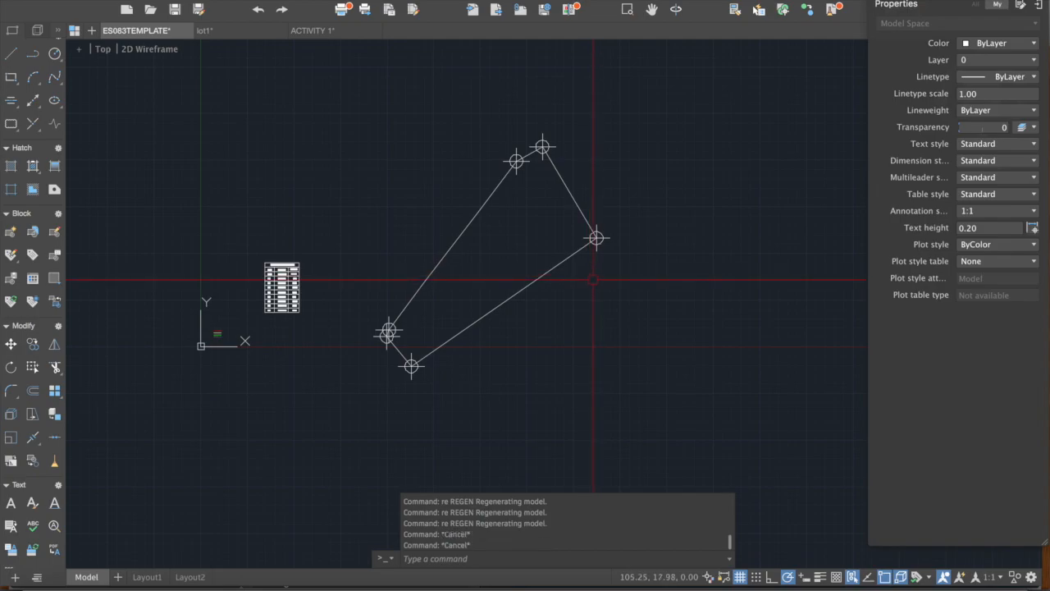
- Switch the point style's sizing to absolute units using DDPTYPE
text(ddptype)
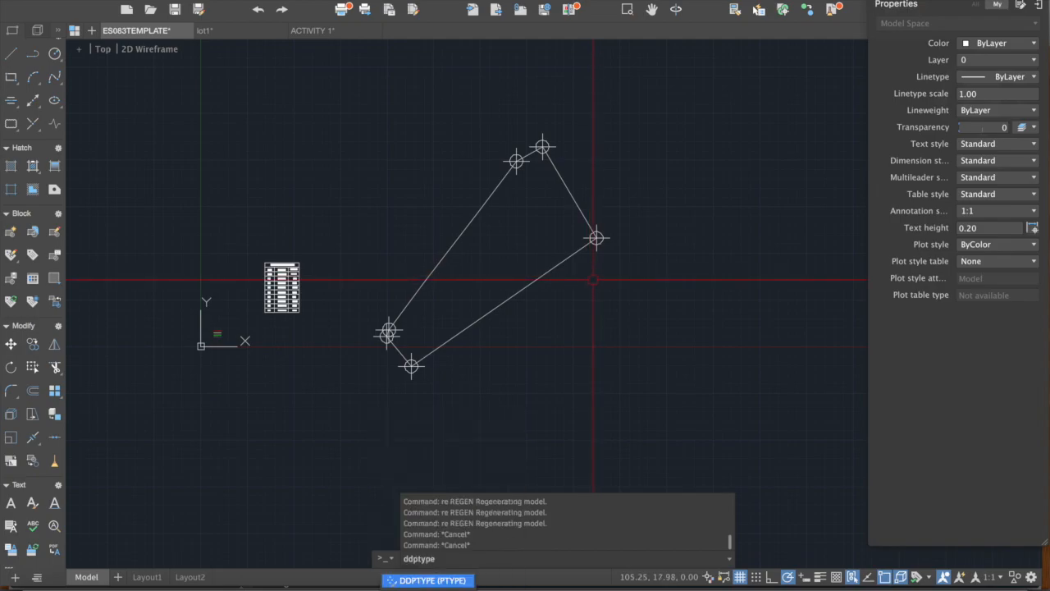
key(Return)
drag(663, 48, 738, 45)
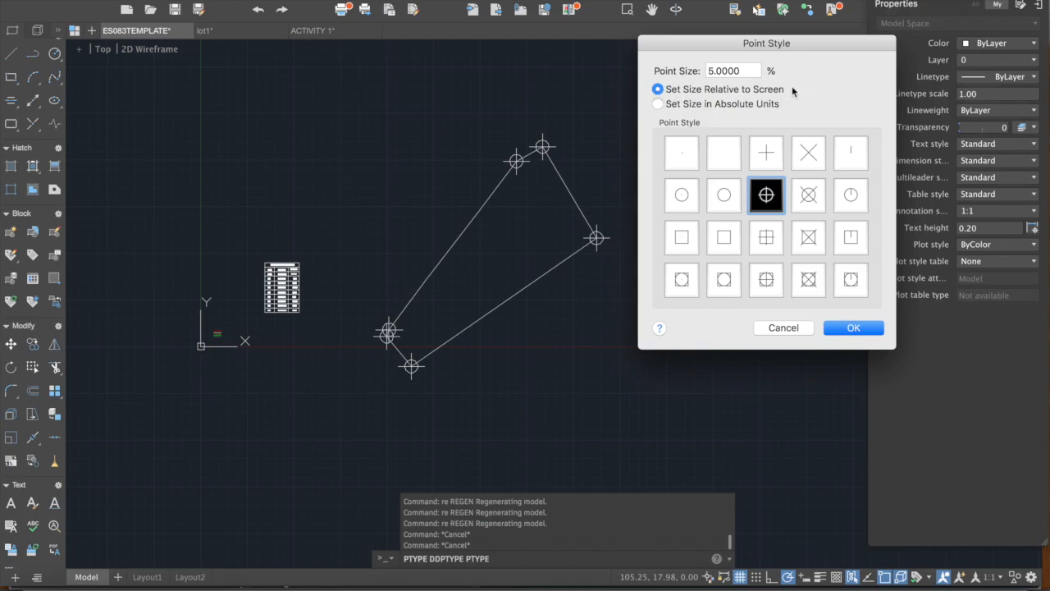
click(658, 105)
click(847, 329)
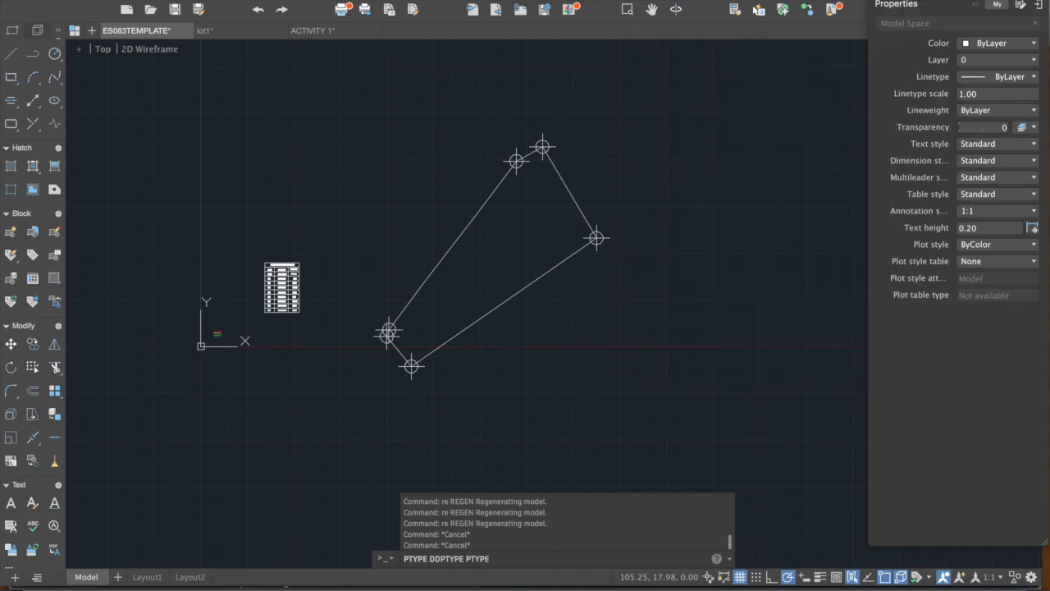
- Regenerate the drawing at two successively wider zoom levels to check the point markers sized in absolute units
scroll(365, 352, up, 5)
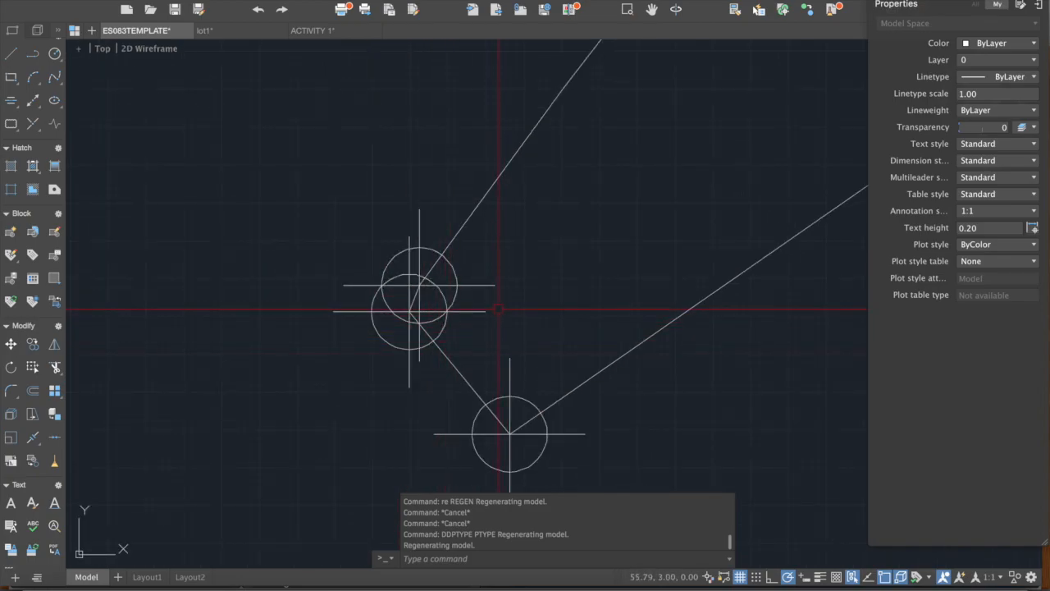
key(Escape)
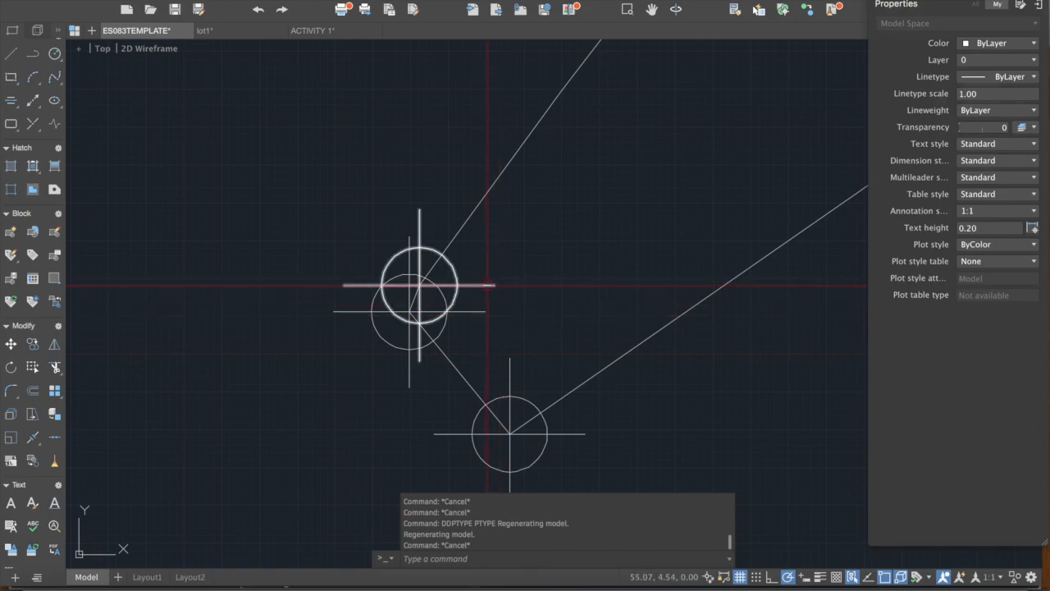
scroll(562, 326, down, 5)
text(re)
key(Return)
scroll(521, 324, down, 4)
text(re)
key(Return)
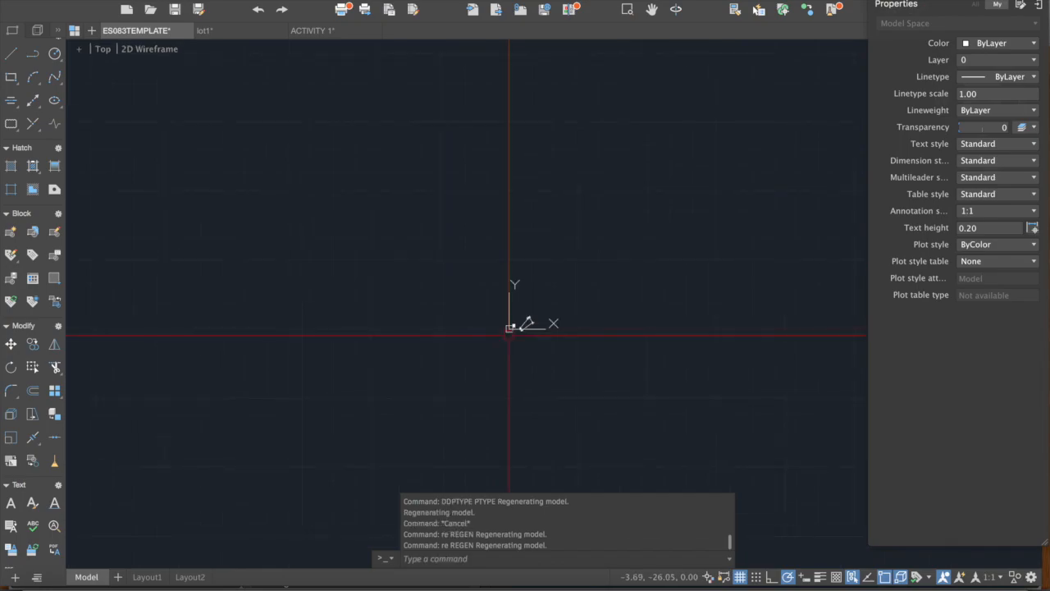
- Regenerate the drawing at two successively closer zoom levels to check the size of the point markers
scroll(558, 316, up, 8)
scroll(556, 313, up, 2)
text(re)
key(Return)
scroll(556, 312, up, 6)
text(re)
key(Return)
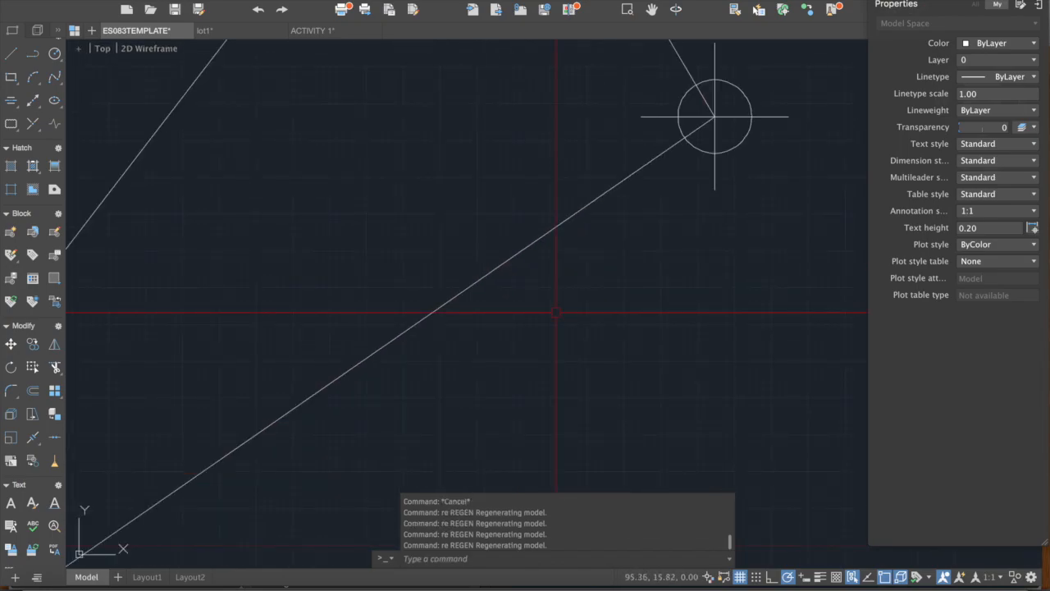
- Regenerate the drawing once more from a wide view and compare the corner point markers with the lot at several zoom levels
scroll(556, 313, down, 8)
text(re)
key(Return)
scroll(545, 309, up, 5)
key(Escape)
scroll(561, 289, up, 2)
scroll(587, 297, up, 2)
key(Escape)
middle_drag(586, 300, 574, 272)
scroll(575, 272, up, 2)
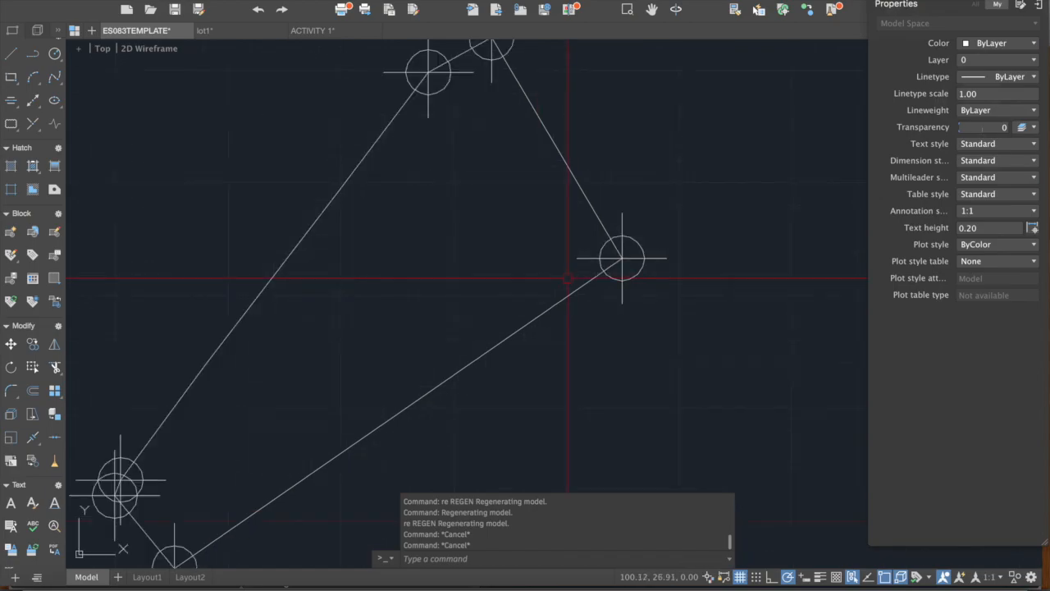
scroll(574, 275, down, 2)
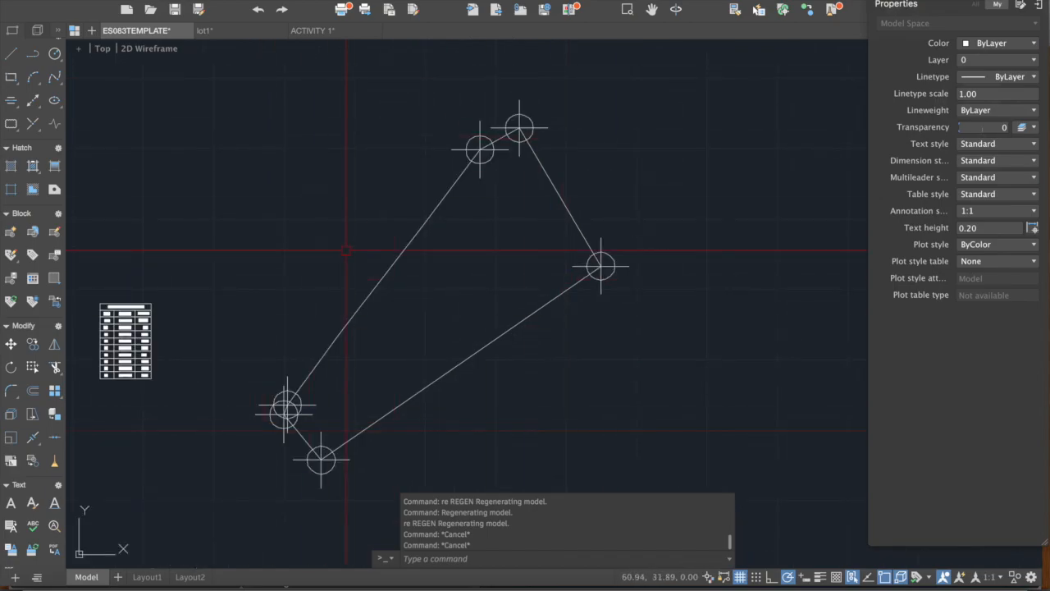
scroll(283, 423, up, 4)
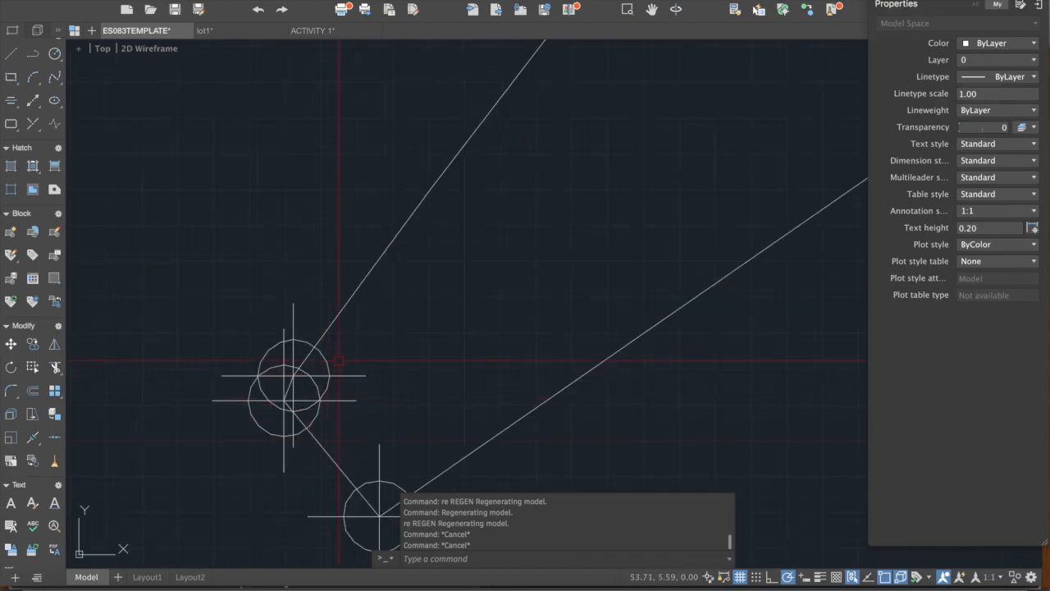
scroll(353, 367, down, 4)
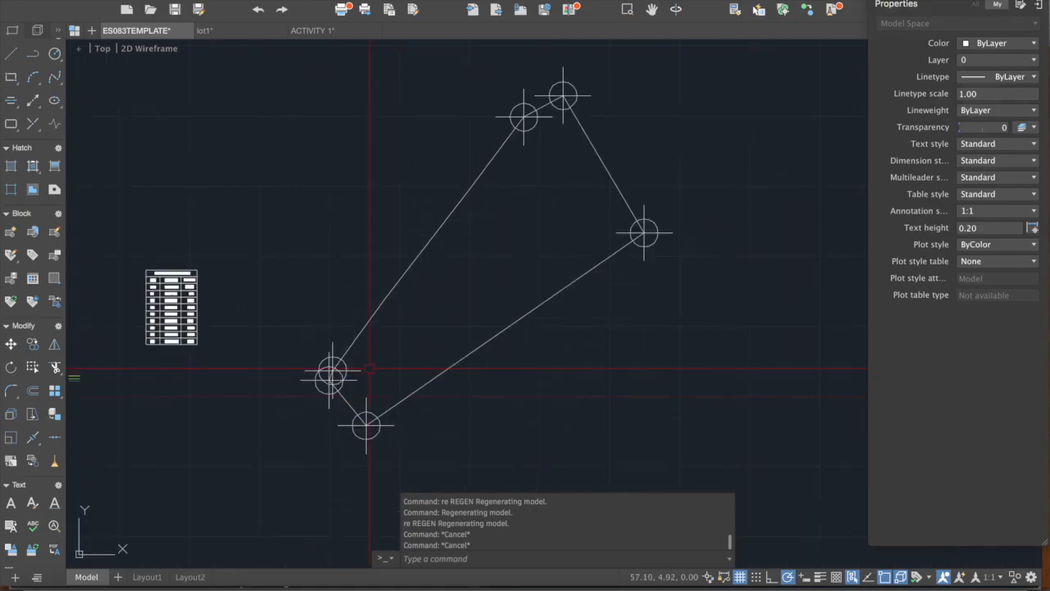
- Set the point size to 1 absolute unit using DDPTYPE
text(ddptype)
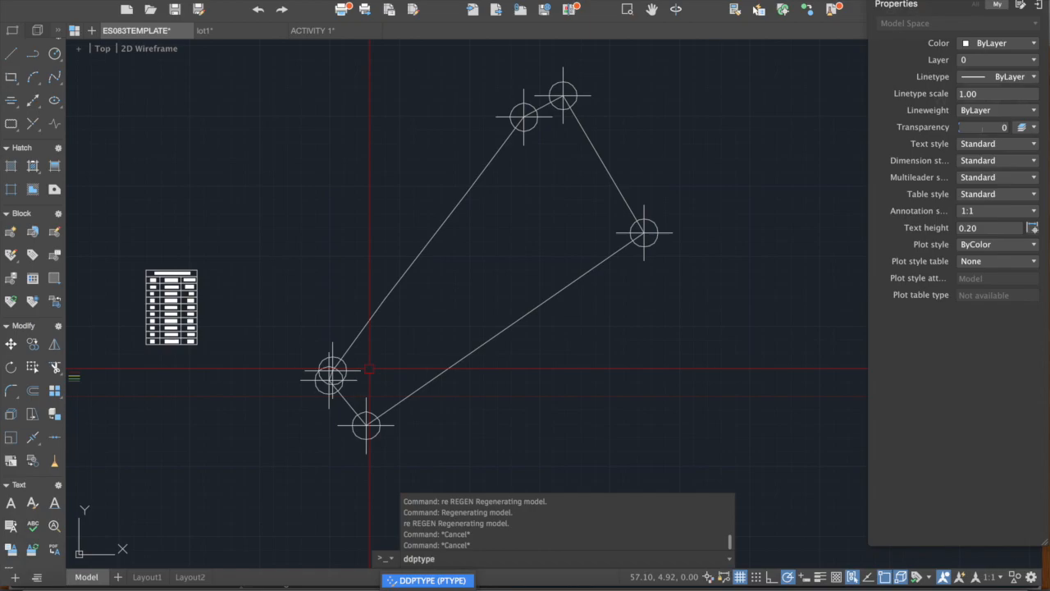
key(Return)
click(737, 71)
text(1)
click(851, 327)
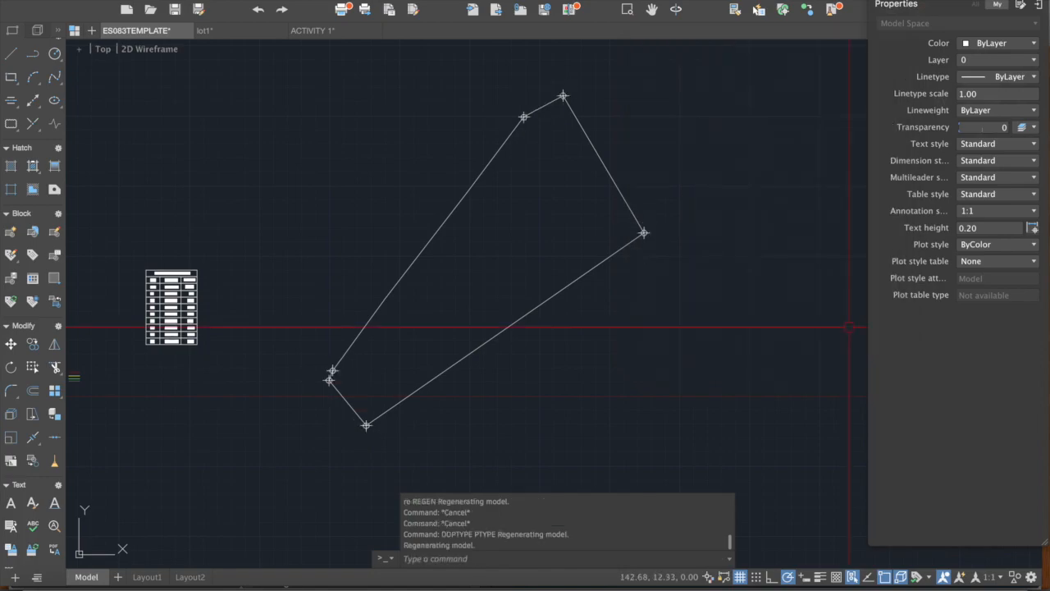
- Check the smaller point markers at different zoom levels, regenerating the drawing twice with REGEN in a wide view
scroll(321, 403, up, 3)
scroll(354, 370, down, 3)
mouse_move(321, 365)
middle_down()
mouse_move(353, 369)
mouse_move(296, 370)
middle_up()
scroll(345, 346, down, 6)
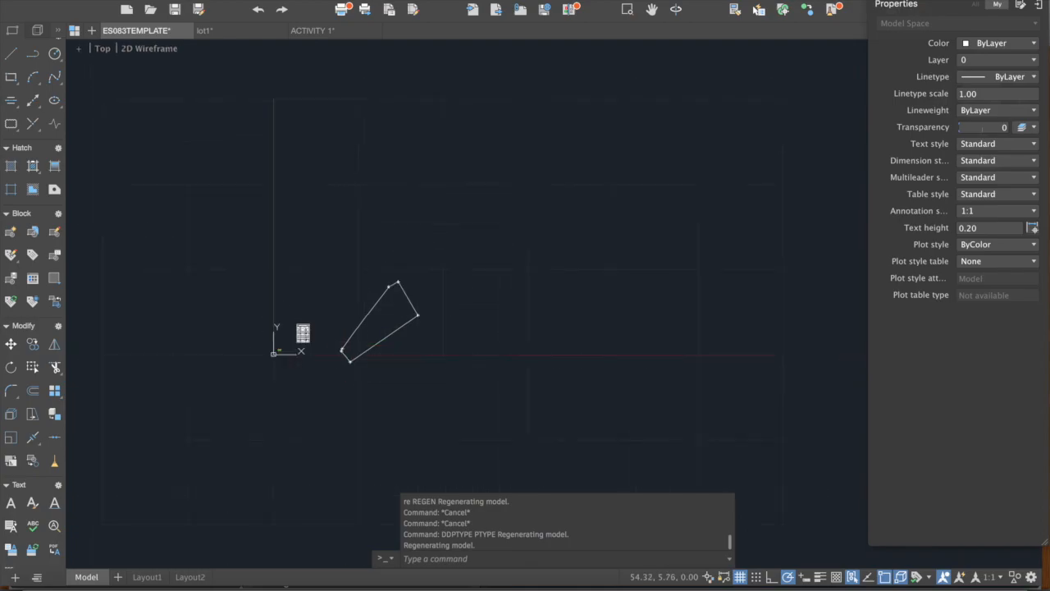
scroll(472, 345, down, 1)
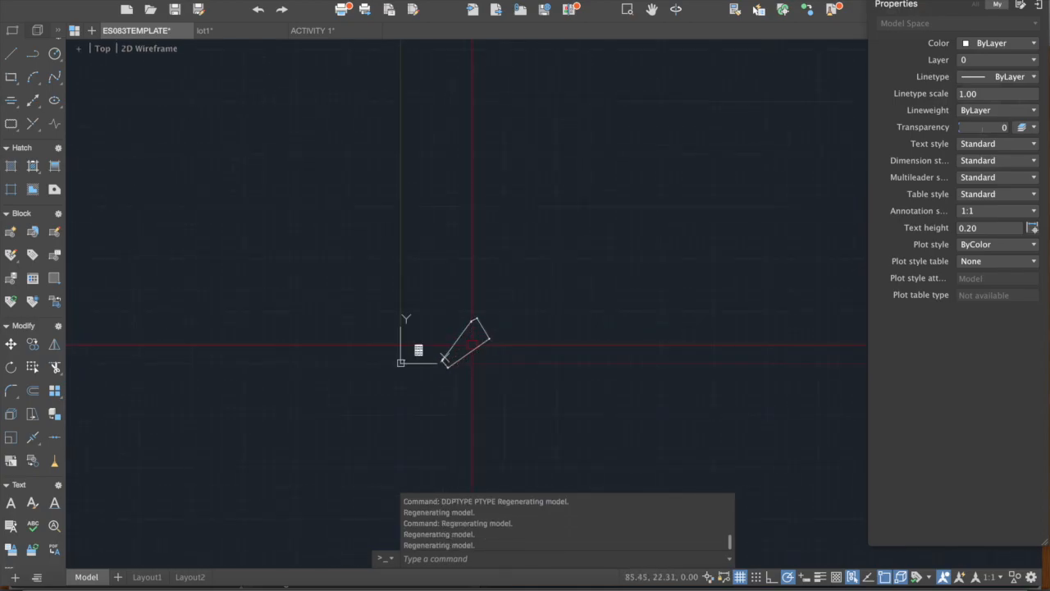
text(re)
key(Return)
text(re)
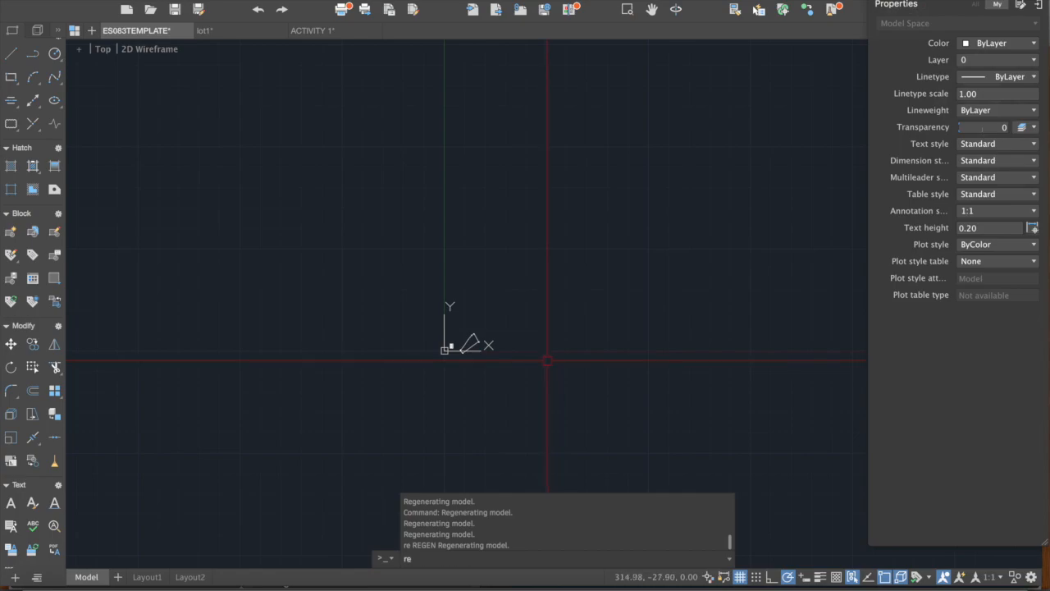
key(Return)
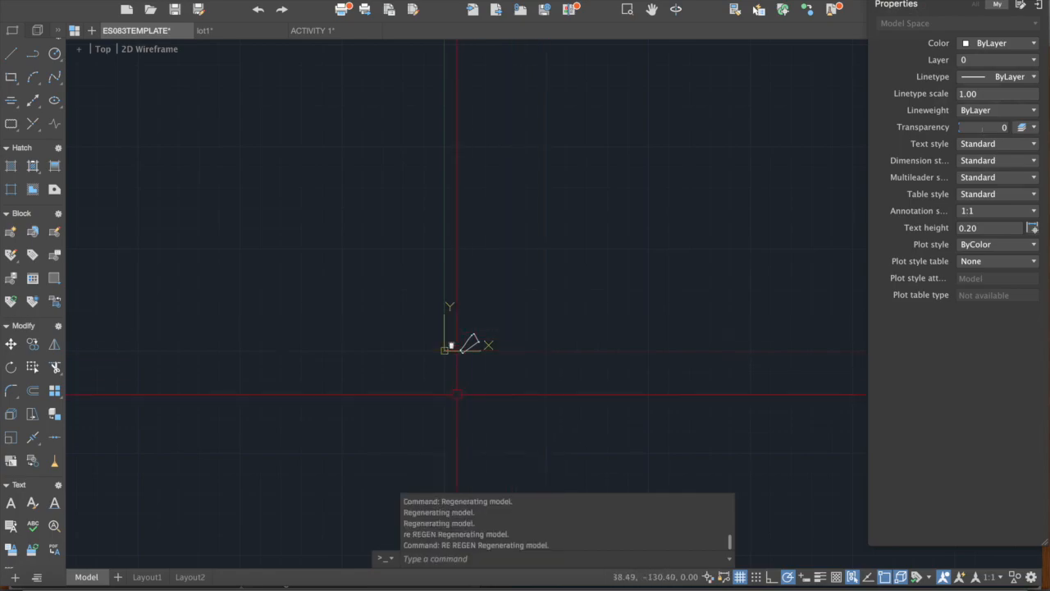
scroll(446, 347, up, 2)
scroll(462, 351, up, 4)
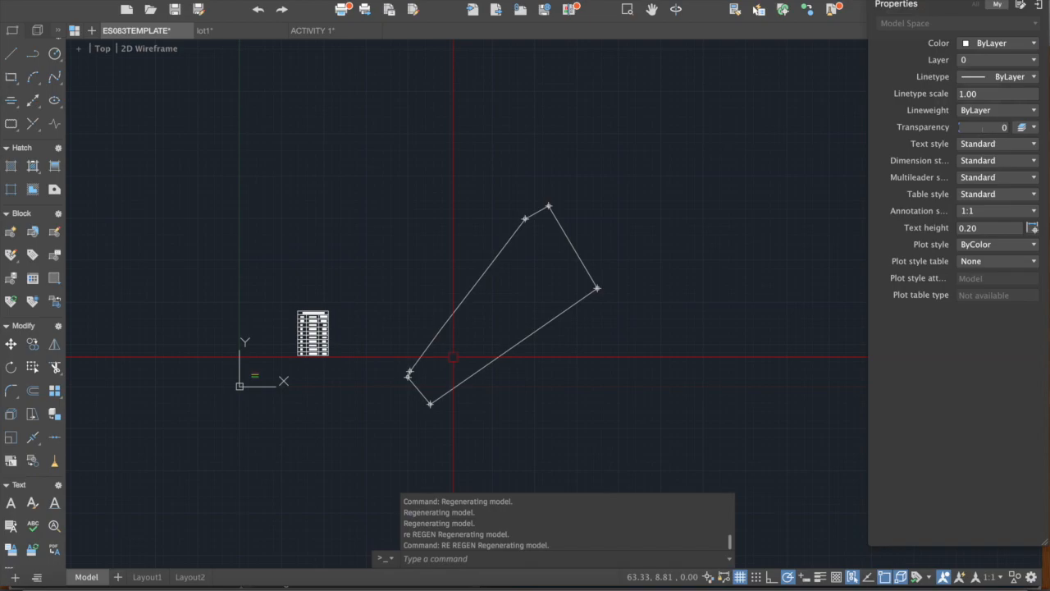
- Review the point size and sizing option in the DDPTYPE point style settings
text(ddpty)
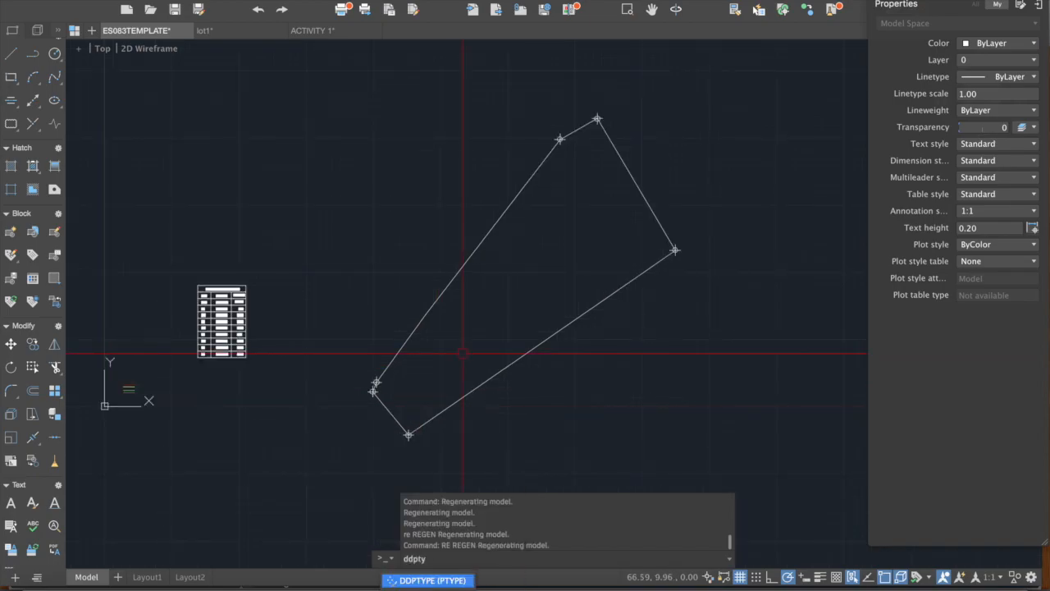
key(Return)
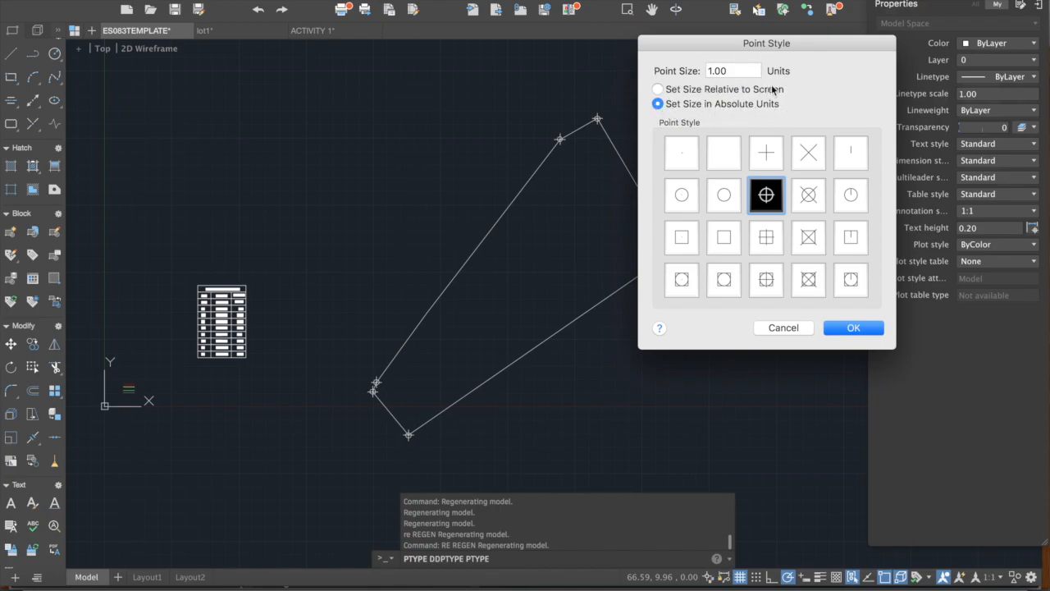
click(844, 326)
key(Escape)
- Examine the corner point markers along the lot boundary up close and in full view, briefly selecting the boundary polyline
scroll(344, 416, up, 2)
middle_drag(343, 416, 286, 335)
middle_drag(419, 207, 413, 269)
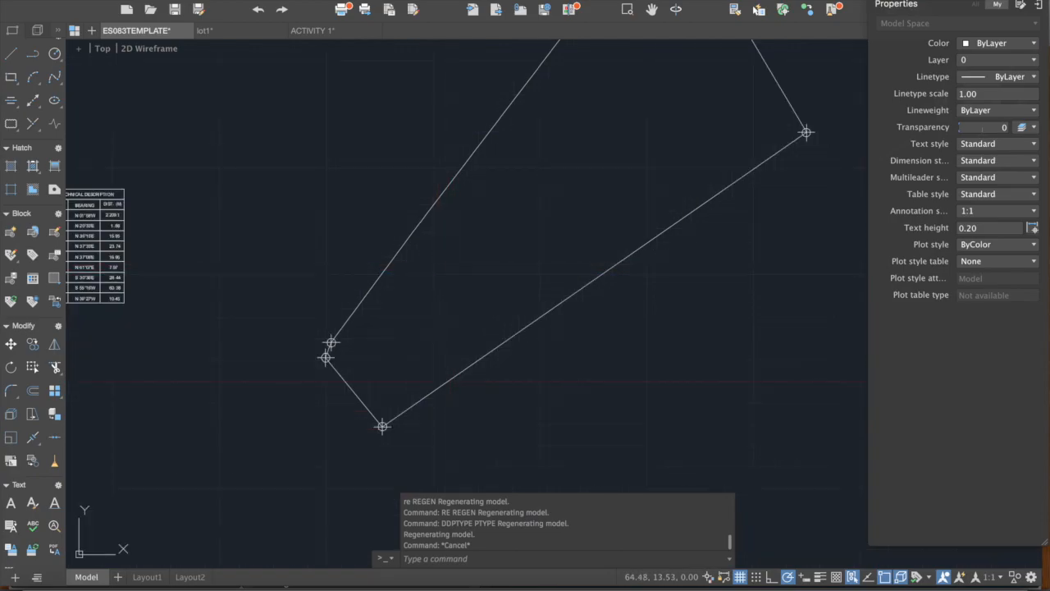
middle_drag(345, 218, 399, 219)
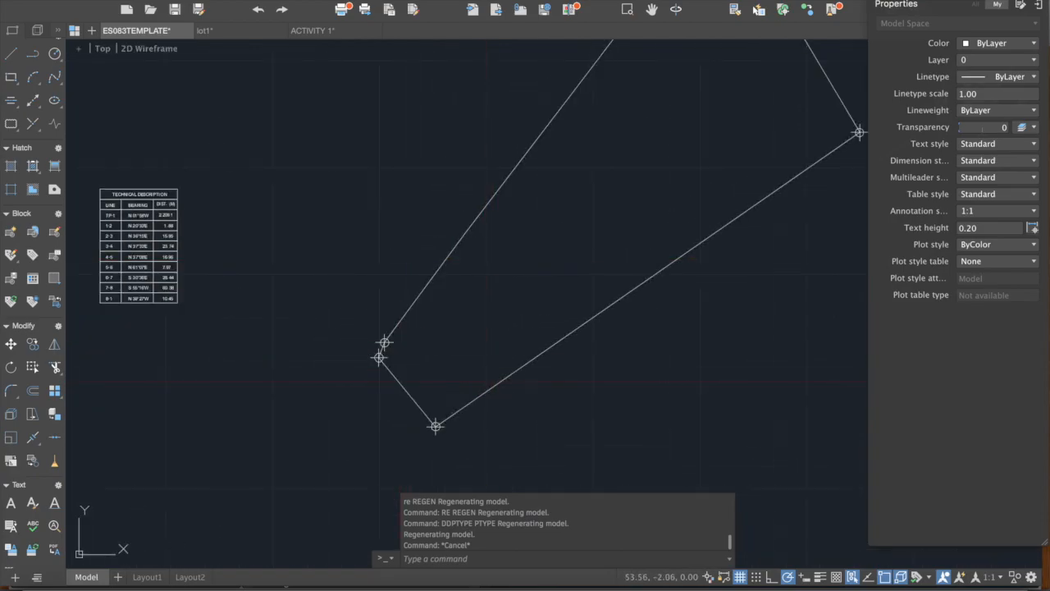
click(394, 375)
scroll(490, 226, down, 2)
middle_drag(487, 230, 484, 247)
key(Escape)
scroll(421, 304, up, 4)
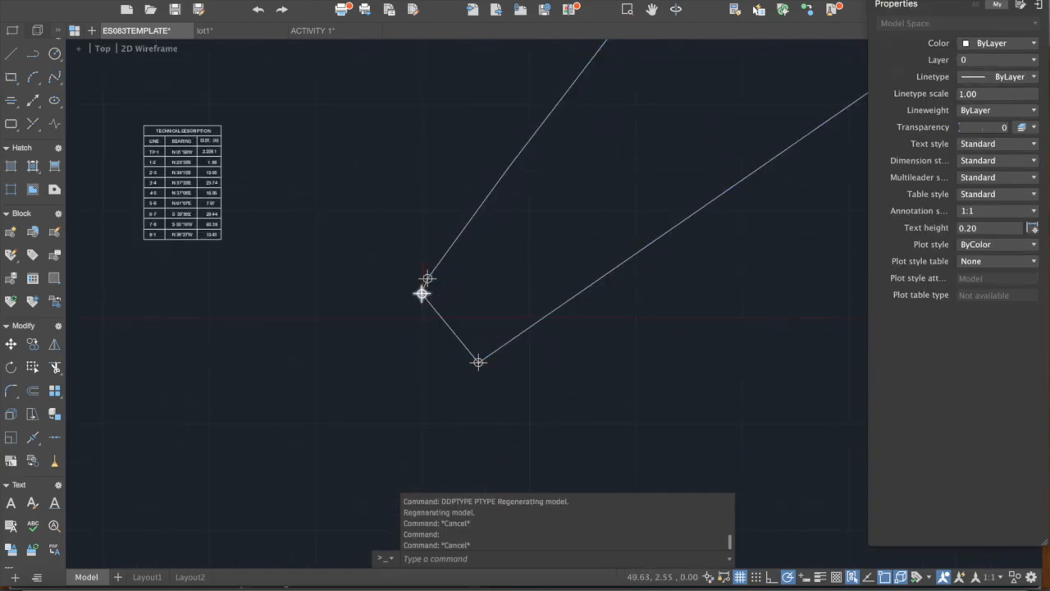
click(428, 267)
key(Escape)
scroll(473, 267, down, 3)
middle_drag(485, 316, 436, 361)
scroll(517, 290, down, 3)
middle_drag(523, 291, 525, 314)
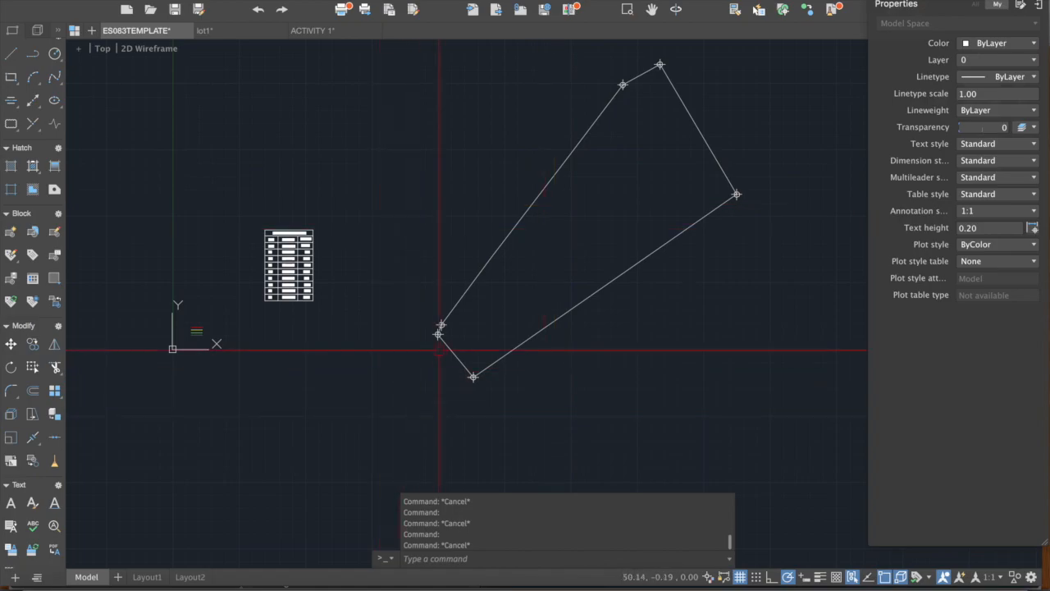
click(447, 345)
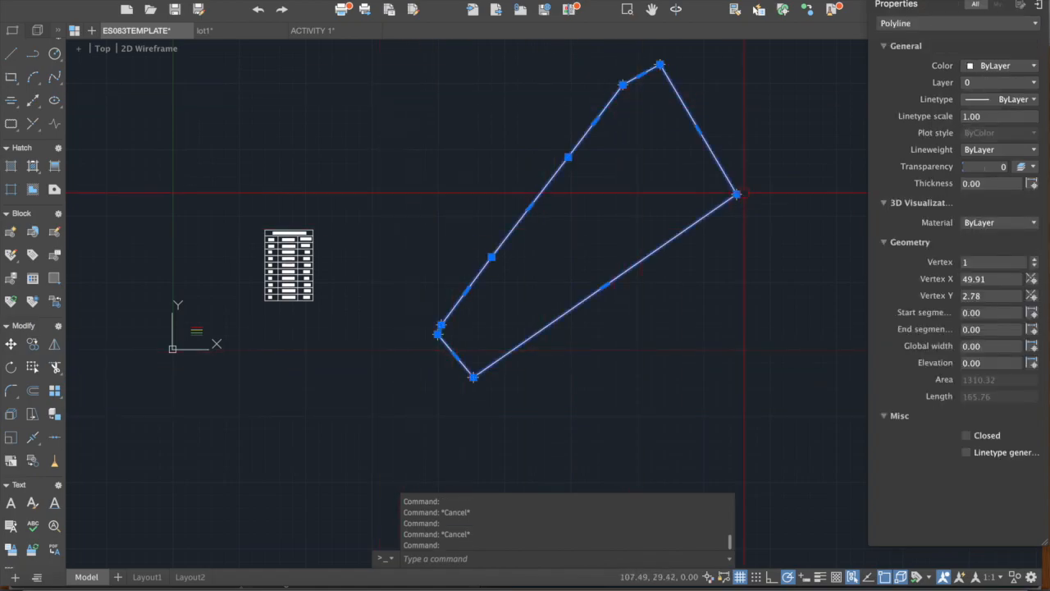
key(Escape)
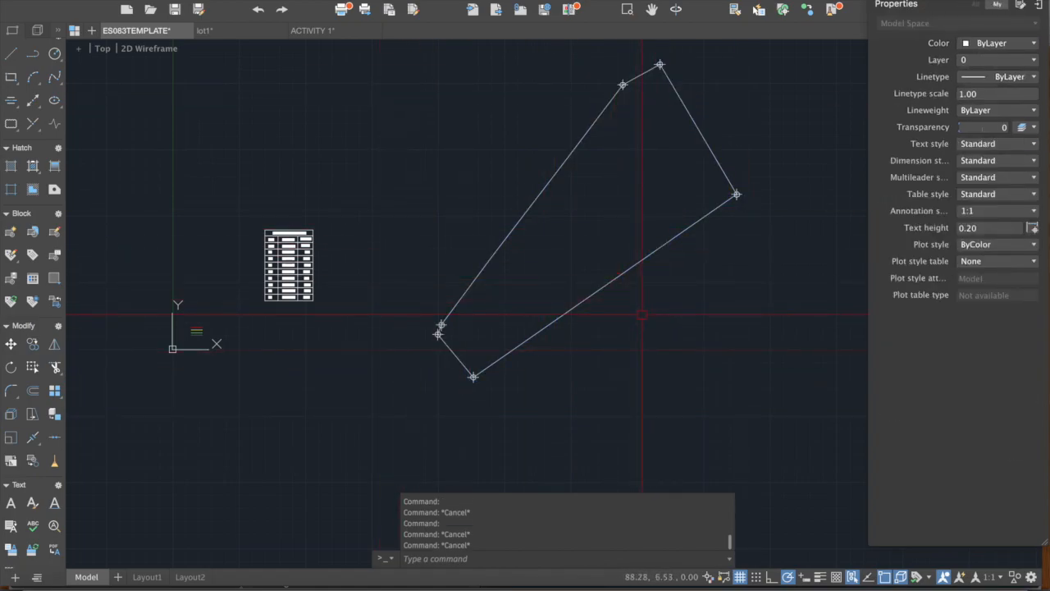
- Create a new layer named BOUNDARY LINE using the LAYER command
text(la)
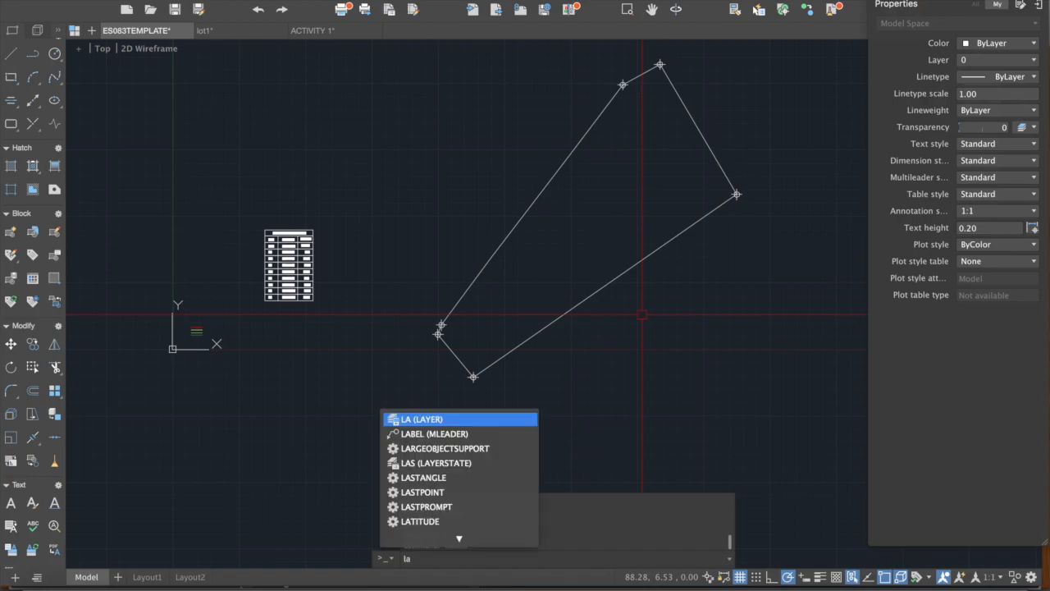
key(Return)
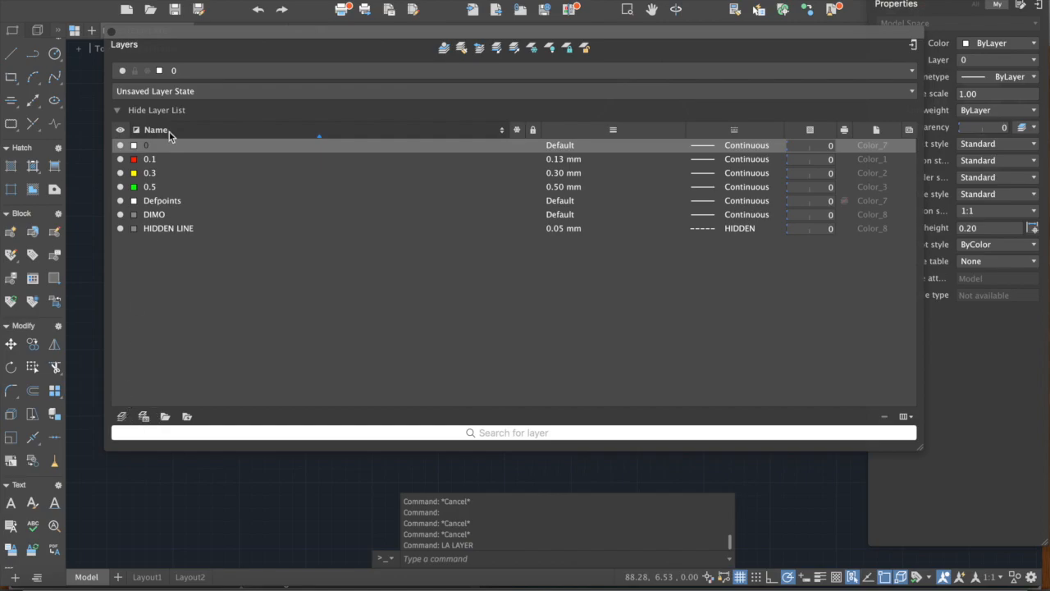
click(121, 417)
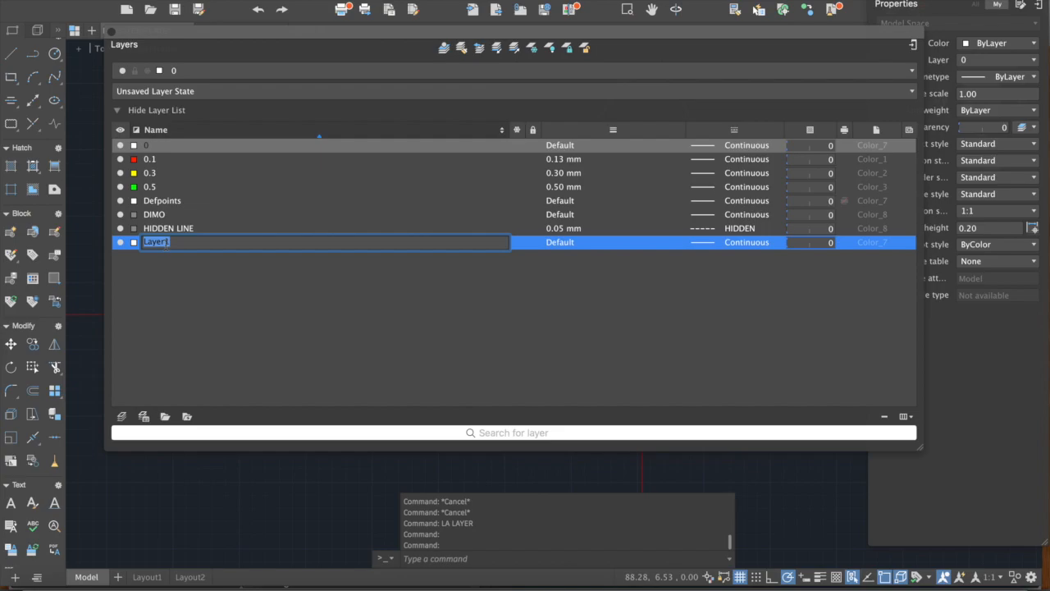
text(BOUNDARY LINE)
click(139, 300)
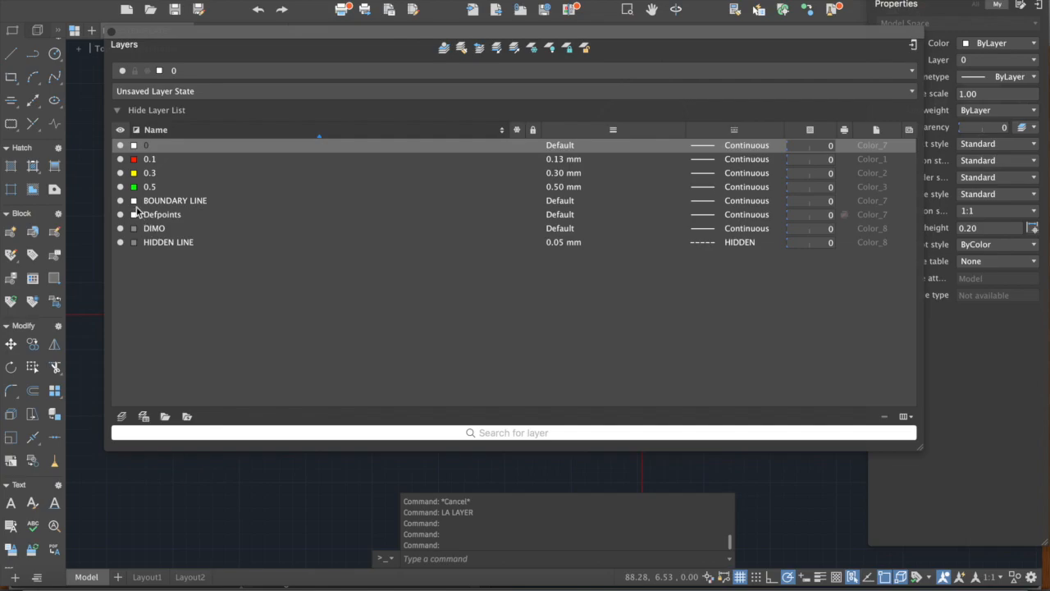
- Set the BOUNDARY LINE layer's color to Green and its lineweight to 0.50 mm
click(136, 204)
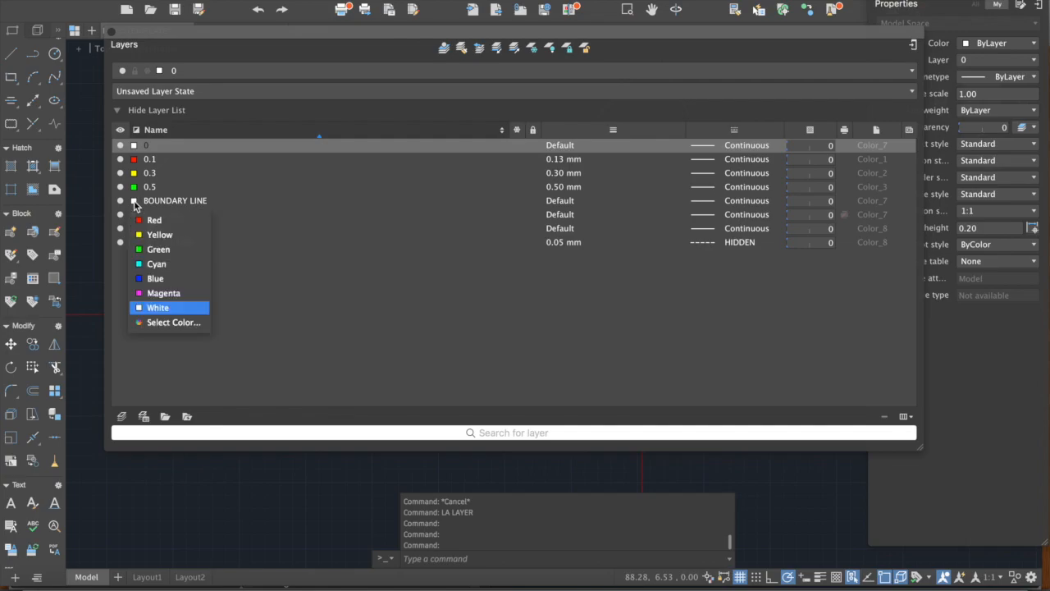
click(156, 249)
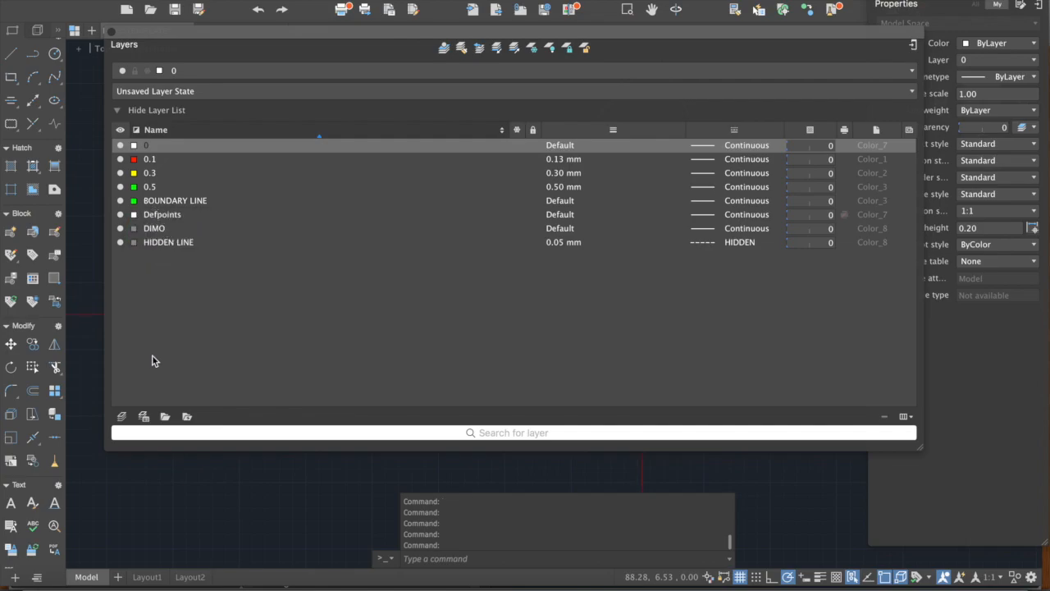
click(566, 202)
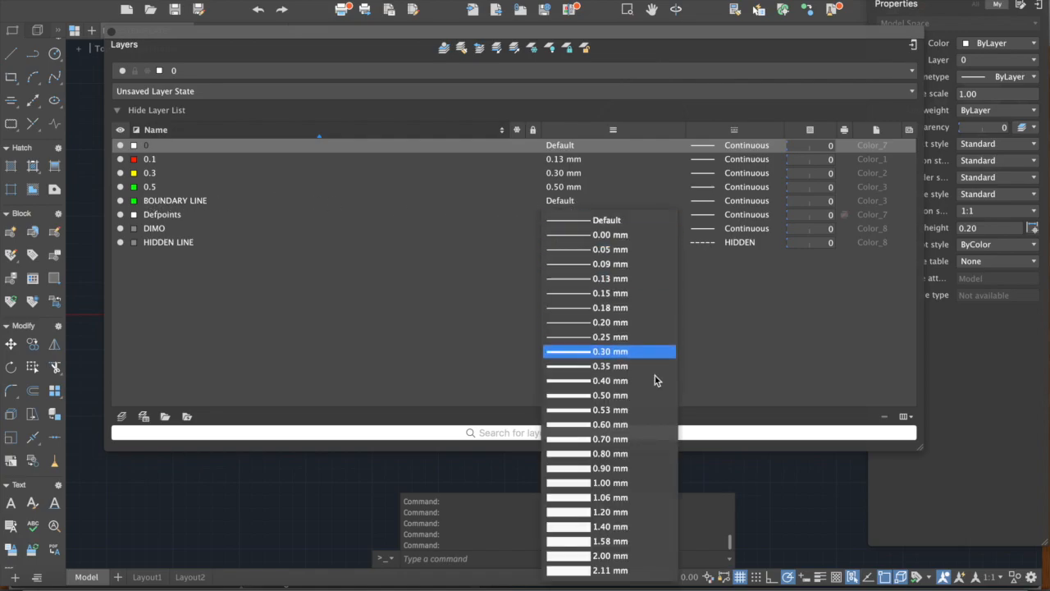
click(634, 396)
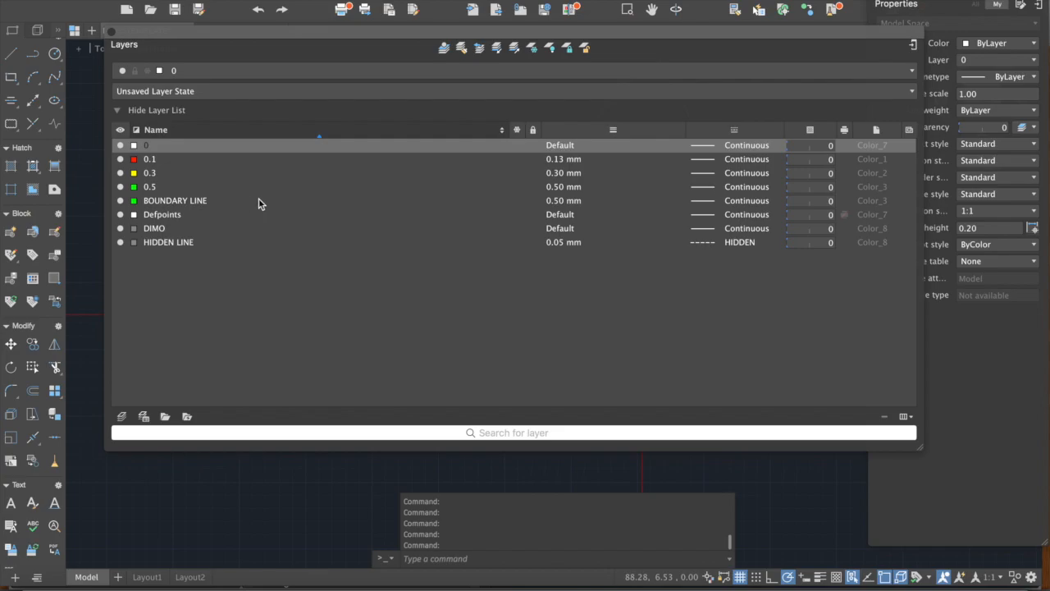
- Load the PHANTOM linetype from acad.lin, assign it to the BOUNDARY LINE layer, and close the layer settings
click(756, 201)
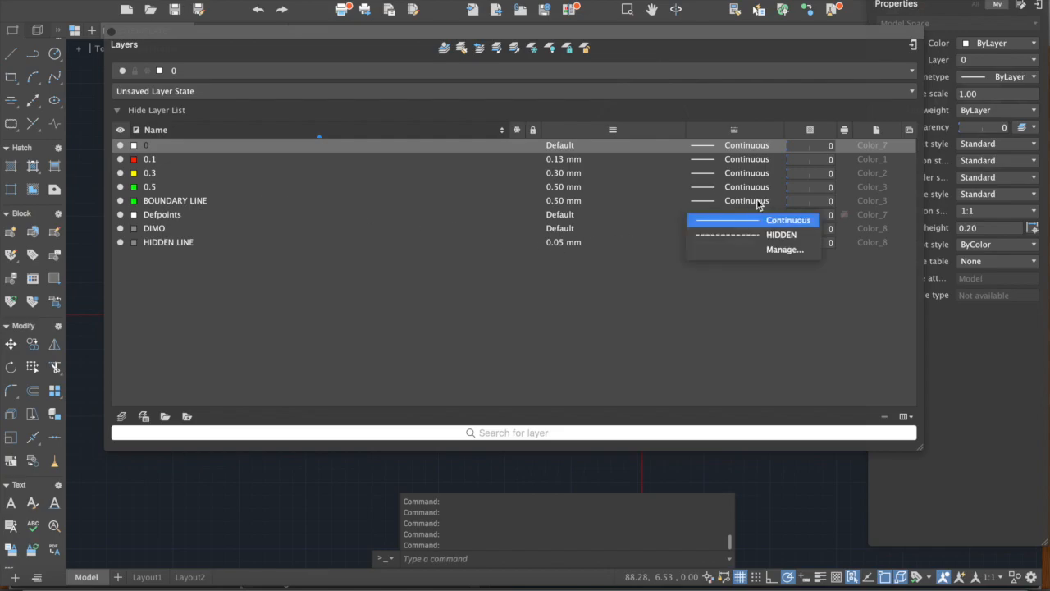
click(774, 251)
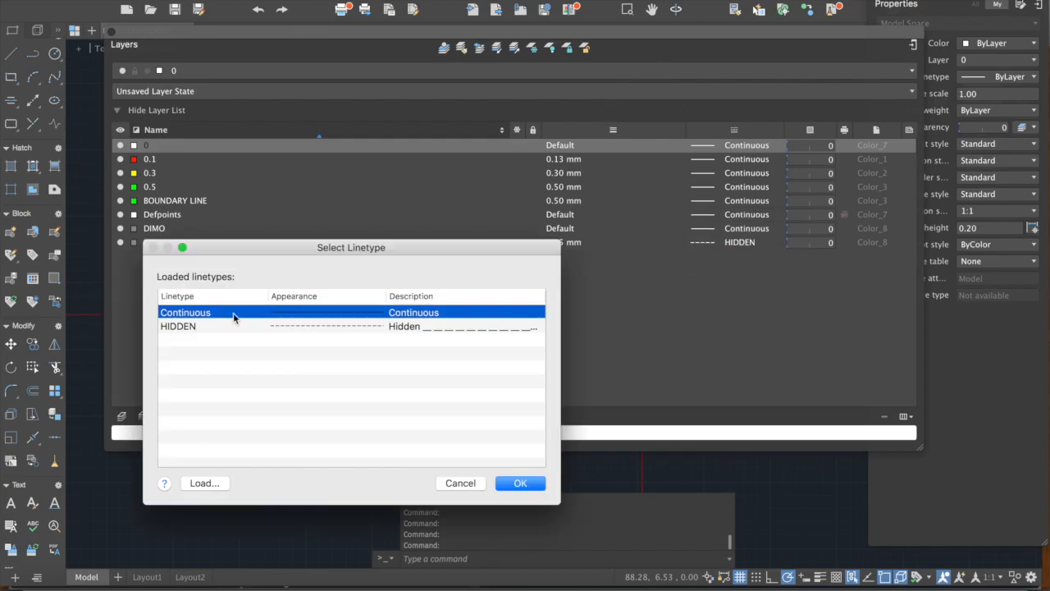
click(211, 482)
scroll(148, 347, down, 10)
scroll(141, 347, down, 10)
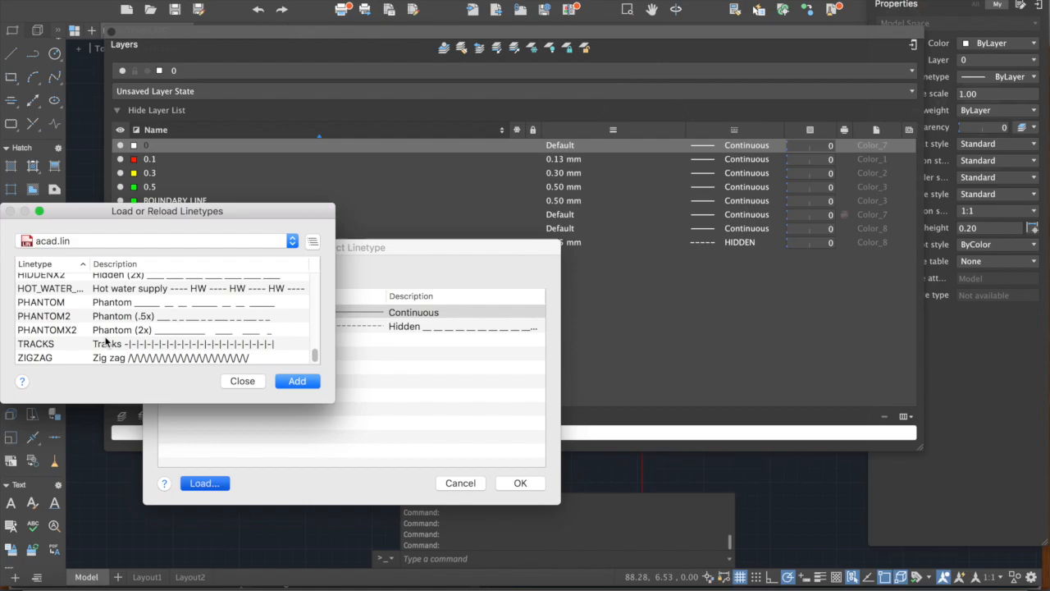
click(64, 304)
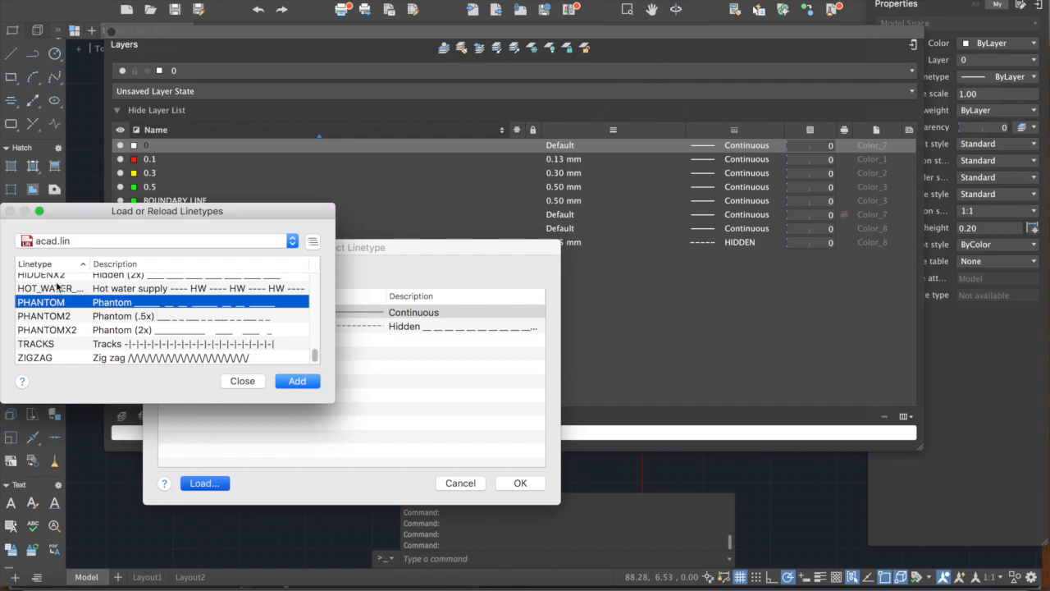
click(297, 382)
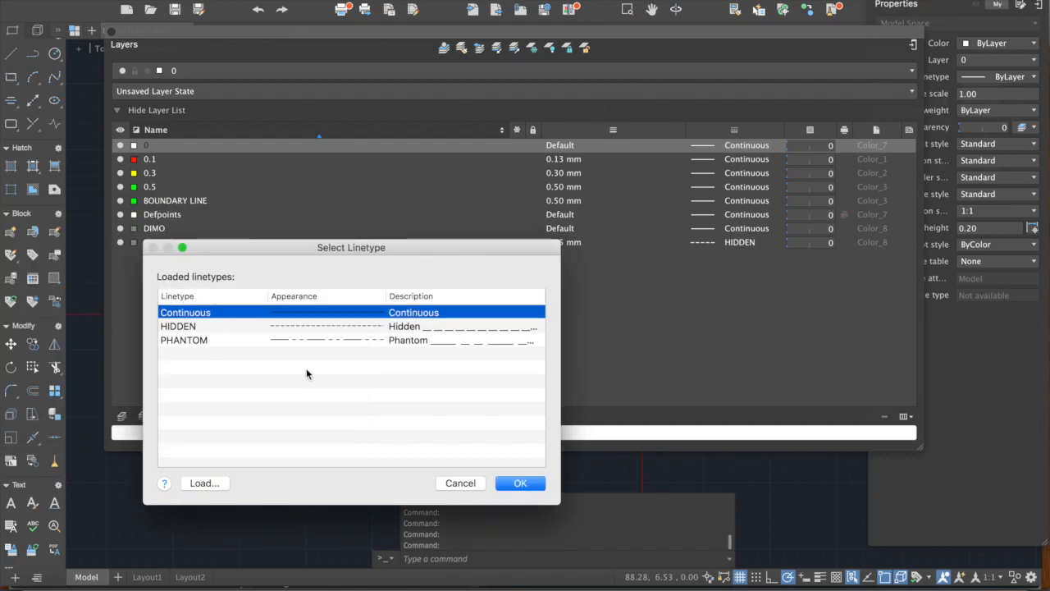
click(200, 341)
click(519, 484)
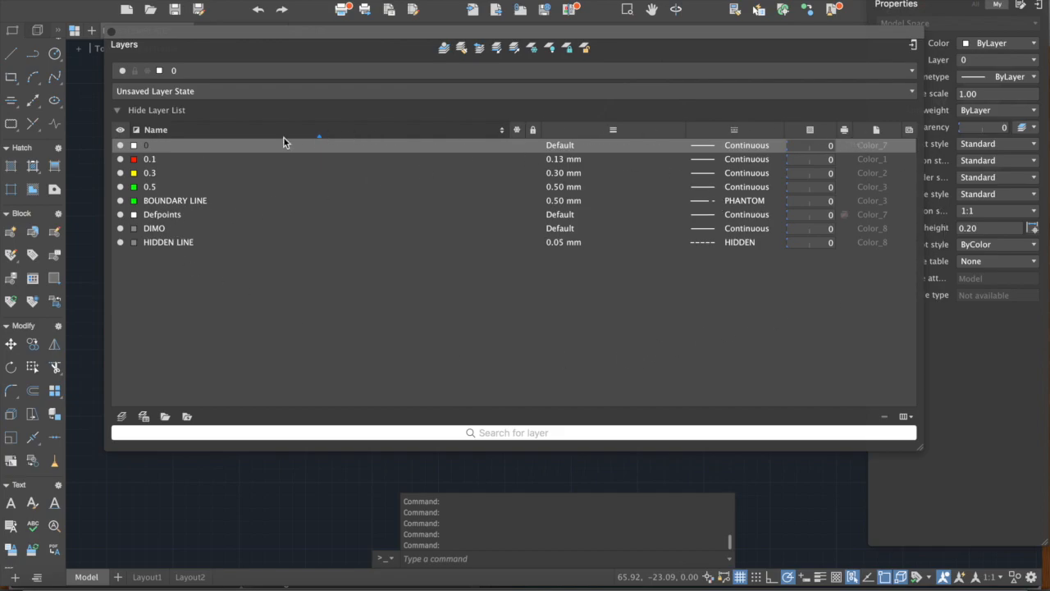
click(116, 204)
click(119, 201)
click(113, 37)
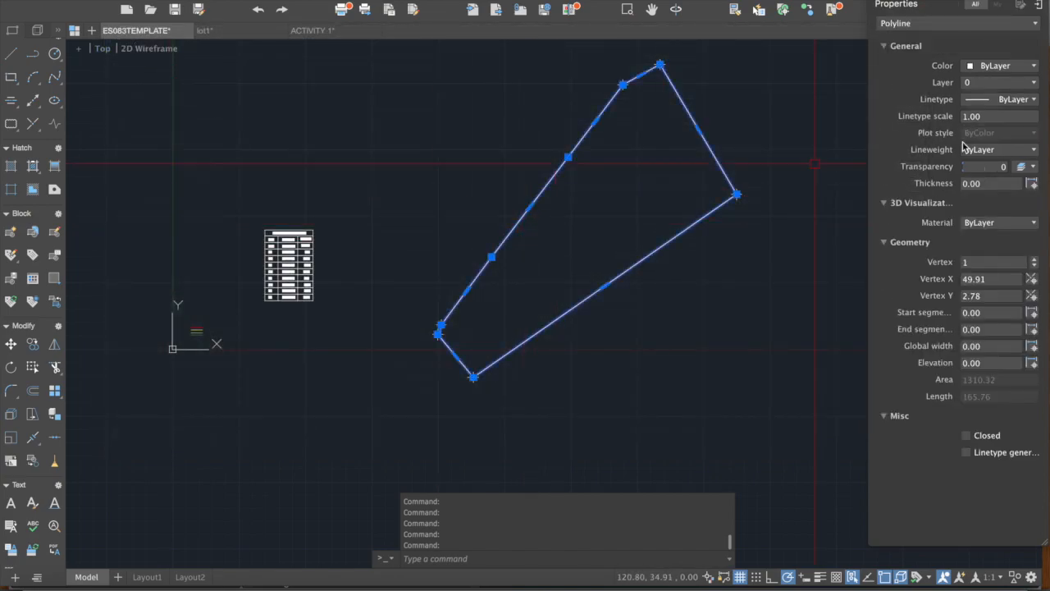
- Move the lot boundary polyline to the BOUNDARY LINE layer and check its phantom linetype
click(986, 86)
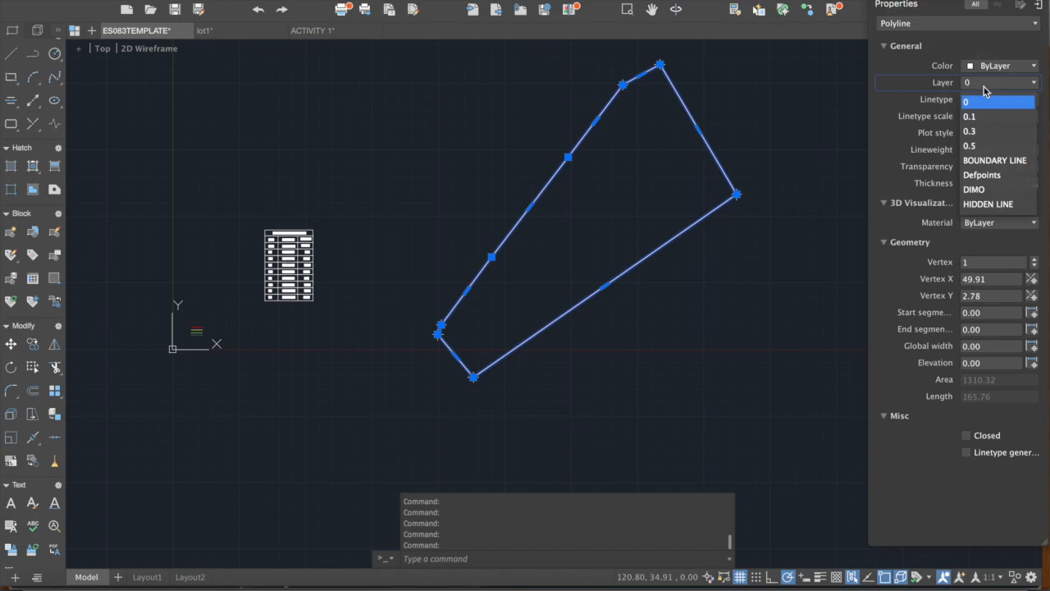
click(984, 161)
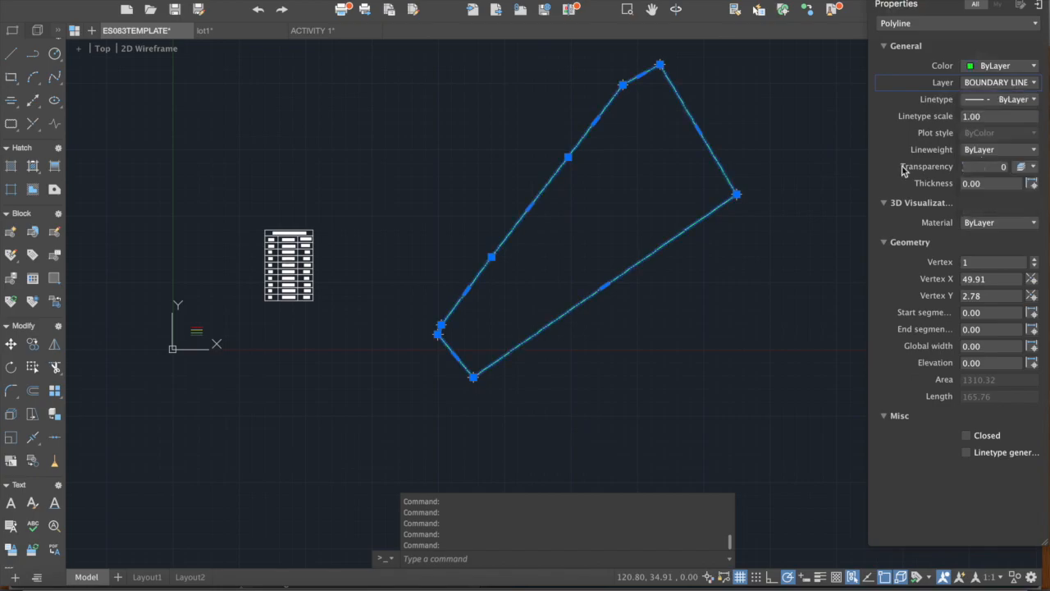
key(Escape)
scroll(520, 185, up, 5)
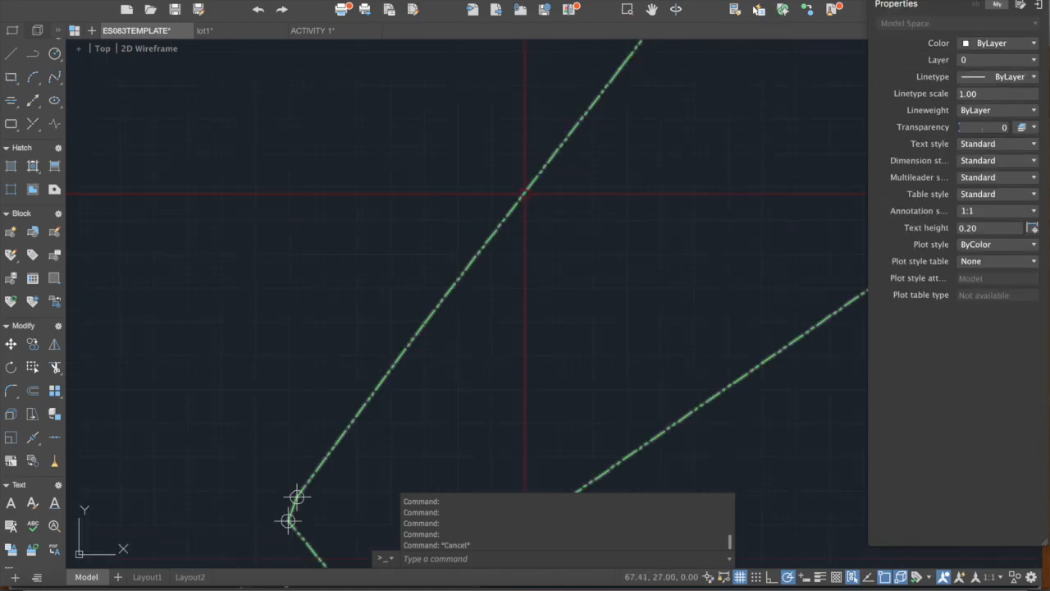
scroll(601, 47, down, 3)
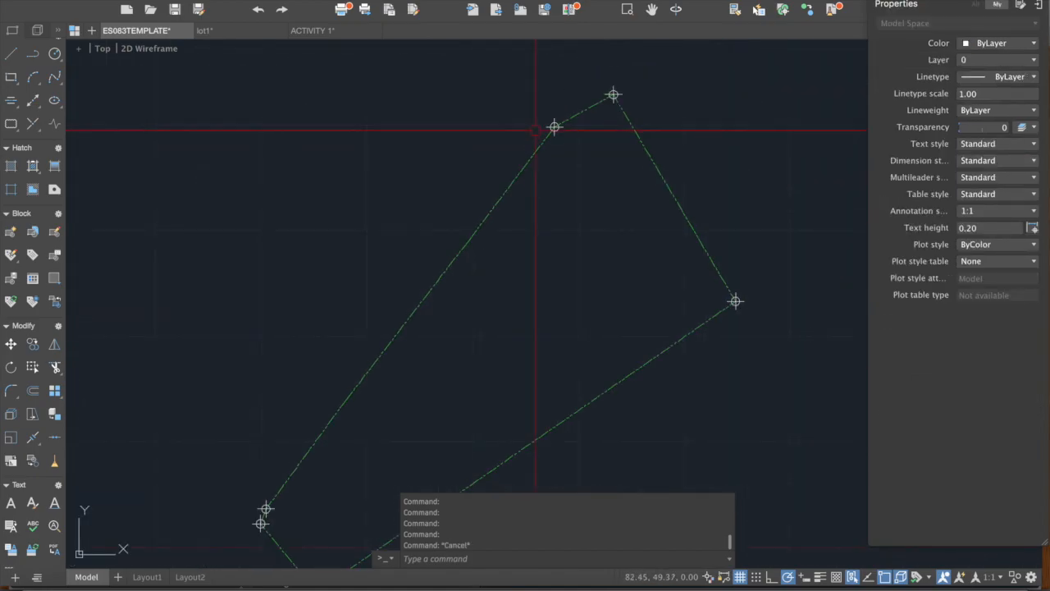
middle_drag(691, 276, 729, 174)
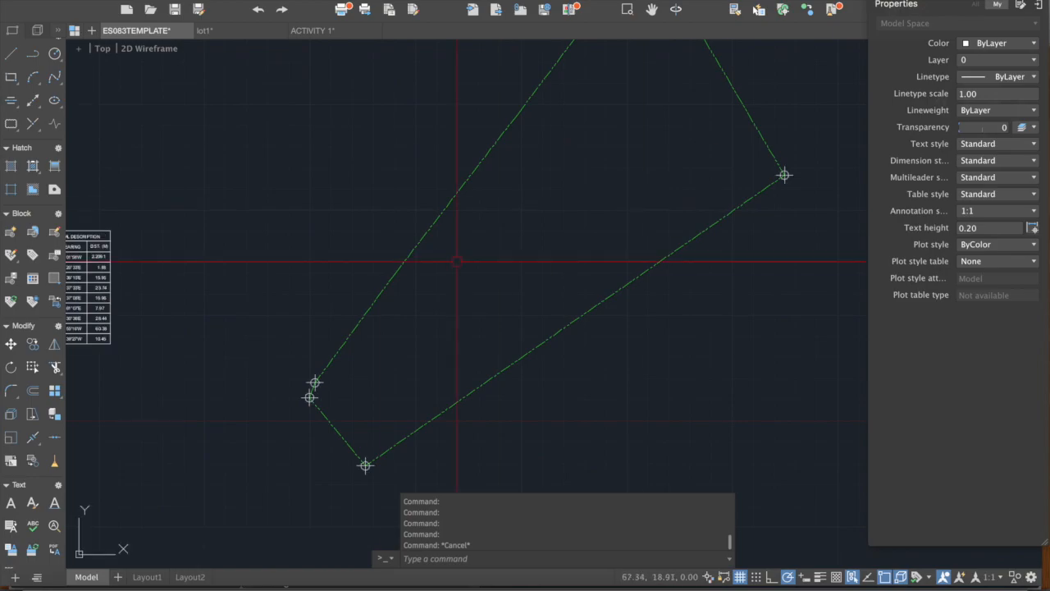
- Assign the upper of the two closely spaced corner points at the lot's lower-left end to layer 0.3
scroll(322, 402, up, 6)
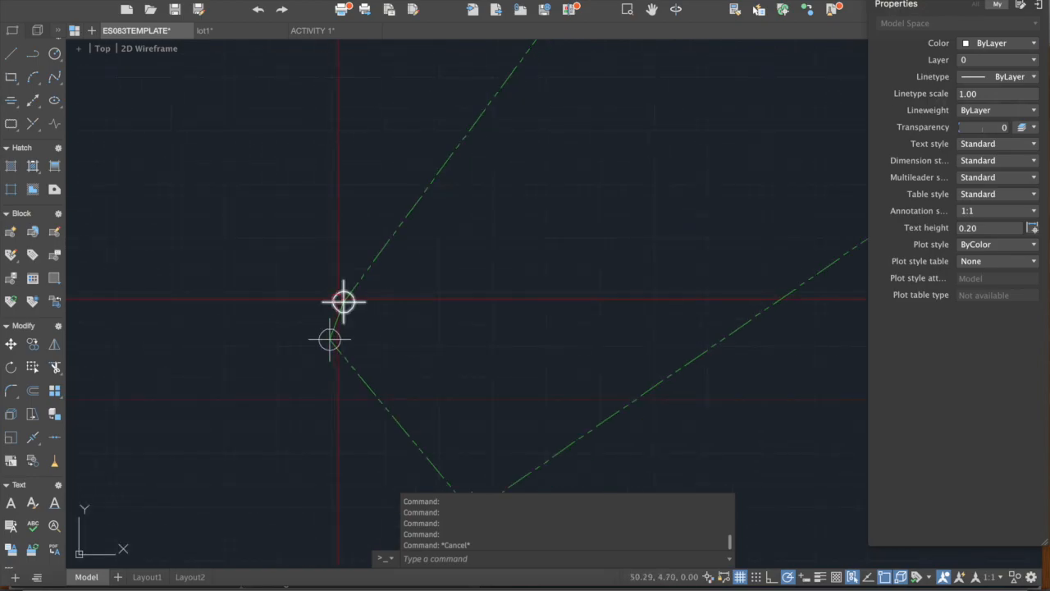
click(343, 302)
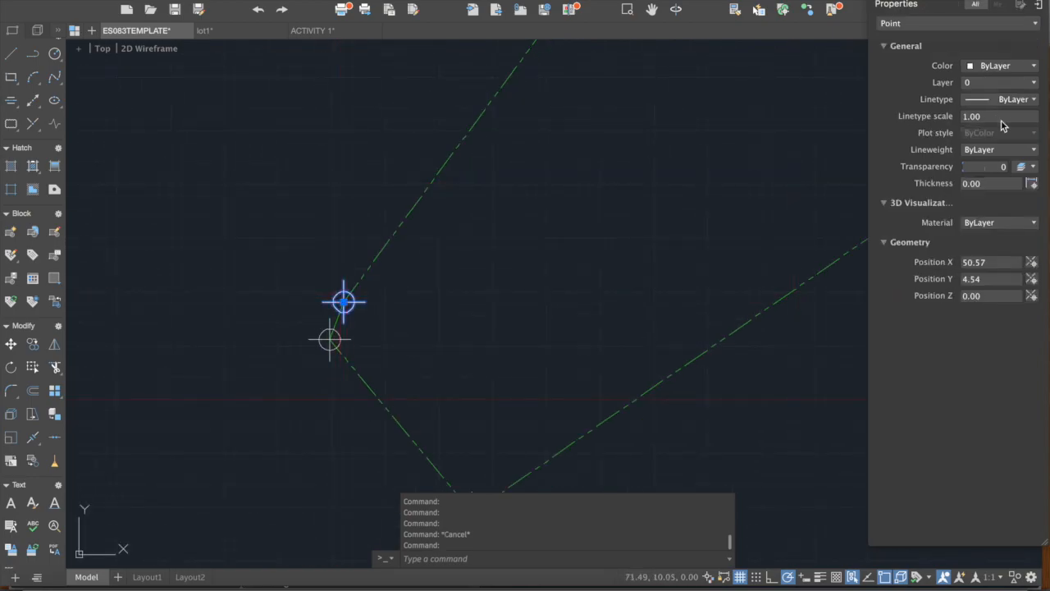
click(980, 85)
click(971, 132)
key(Escape)
key(Escape)
- Use MATCHPROP to copy the properties of the layer 0.3 corner point to all the other lot corner points
scroll(303, 352, up, 2)
text(MA)
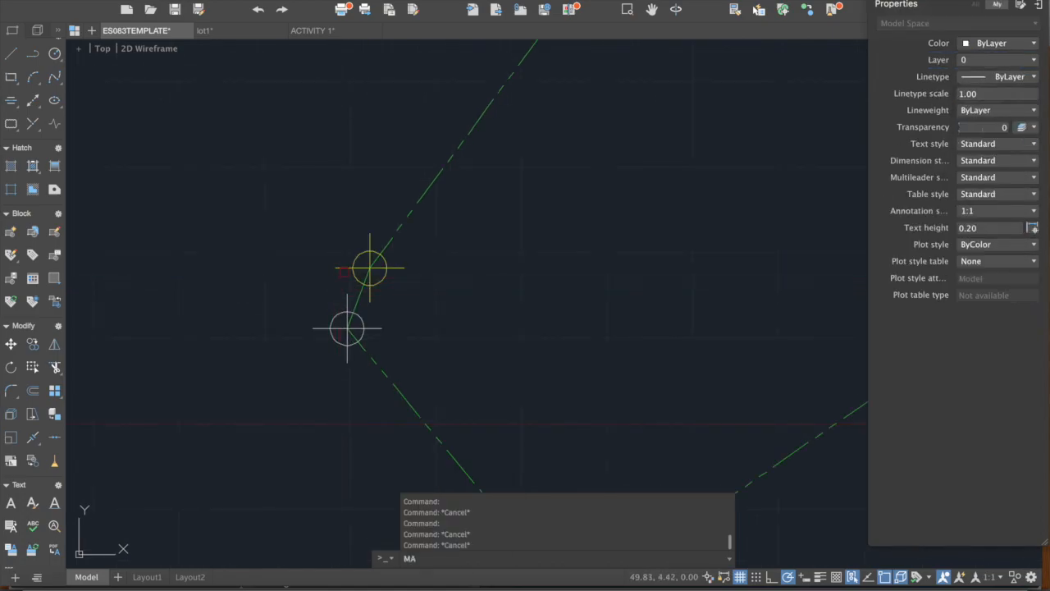
key(Return)
click(346, 270)
click(338, 318)
scroll(314, 262, down, 2)
middle_drag(313, 262, 264, 163)
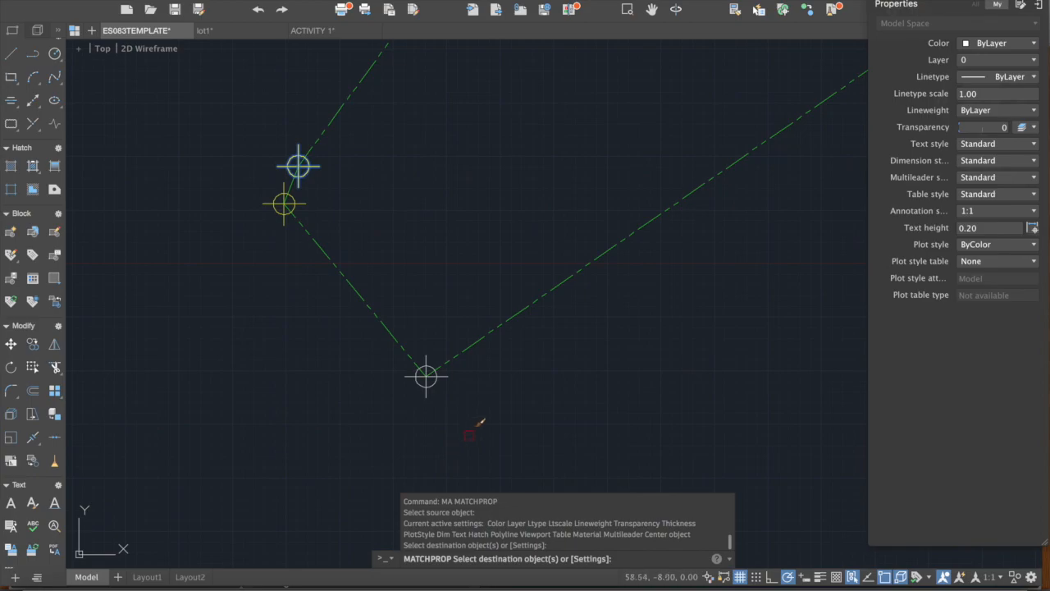
click(431, 385)
scroll(538, 326, down, 2)
middle_drag(608, 297, 402, 375)
middle_drag(584, 220, 308, 524)
click(707, 214)
middle_drag(607, 135, 630, 356)
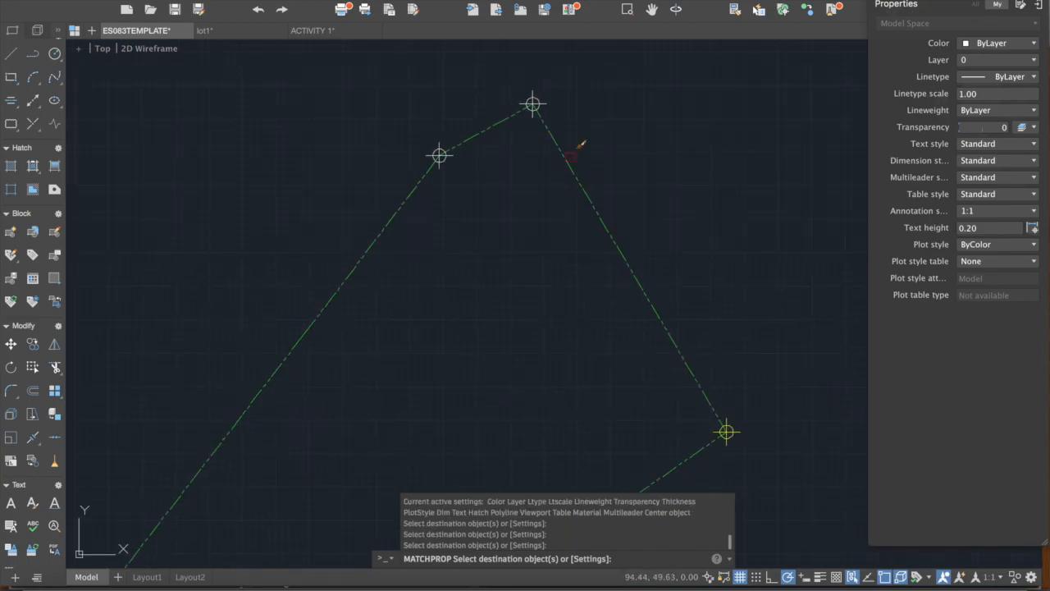
click(542, 78)
click(448, 129)
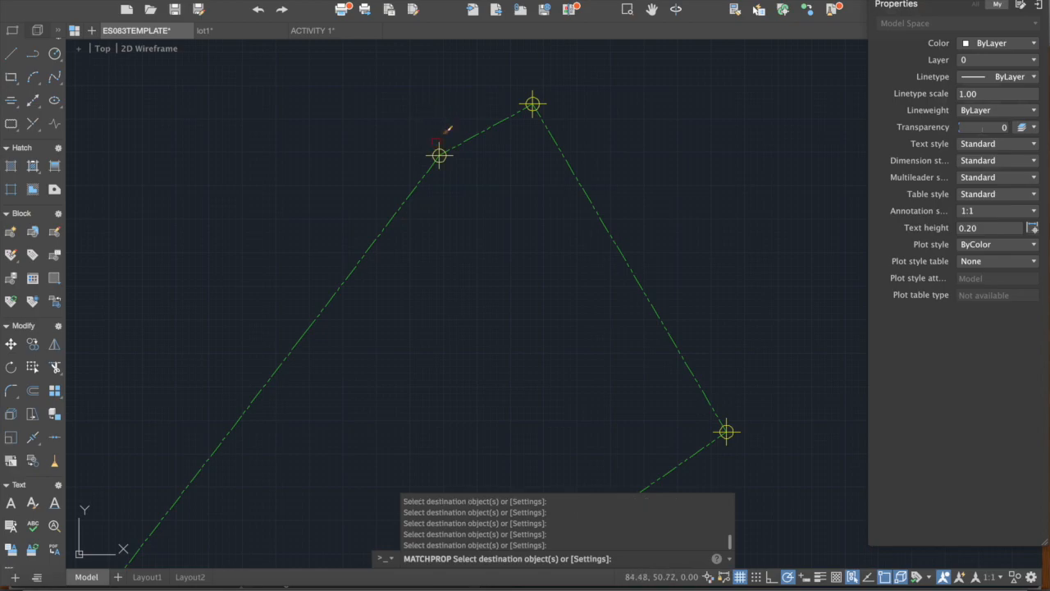
key(Escape)
- Regenerate the model with REGEN and bring the whole lot boundary into view
scroll(544, 113, down, 4)
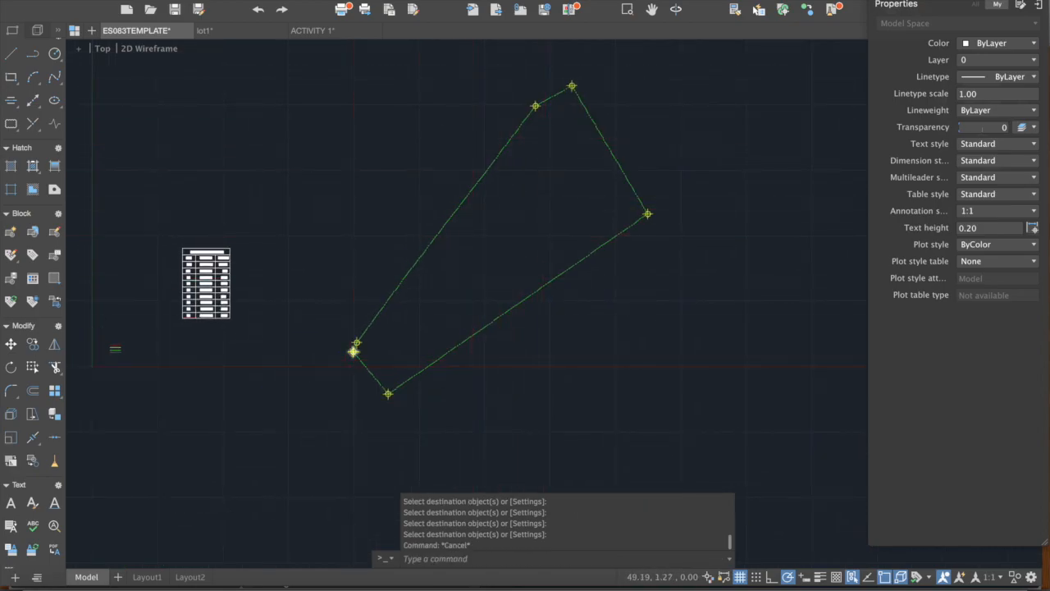
scroll(353, 351, up, 2)
text(re)
key(Return)
scroll(446, 297, down, 2)
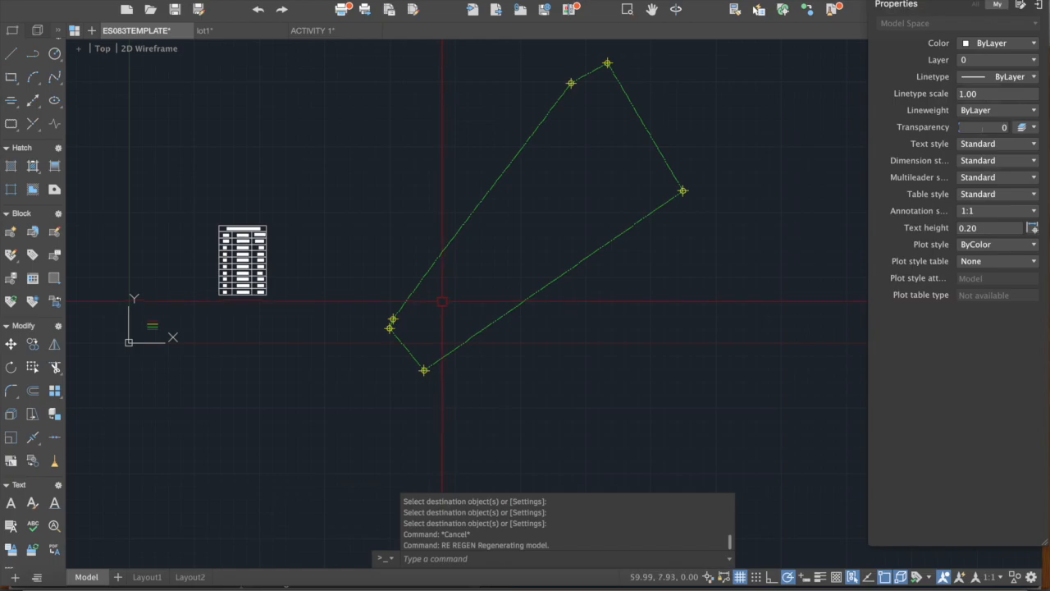
middle_drag(483, 181, 469, 202)
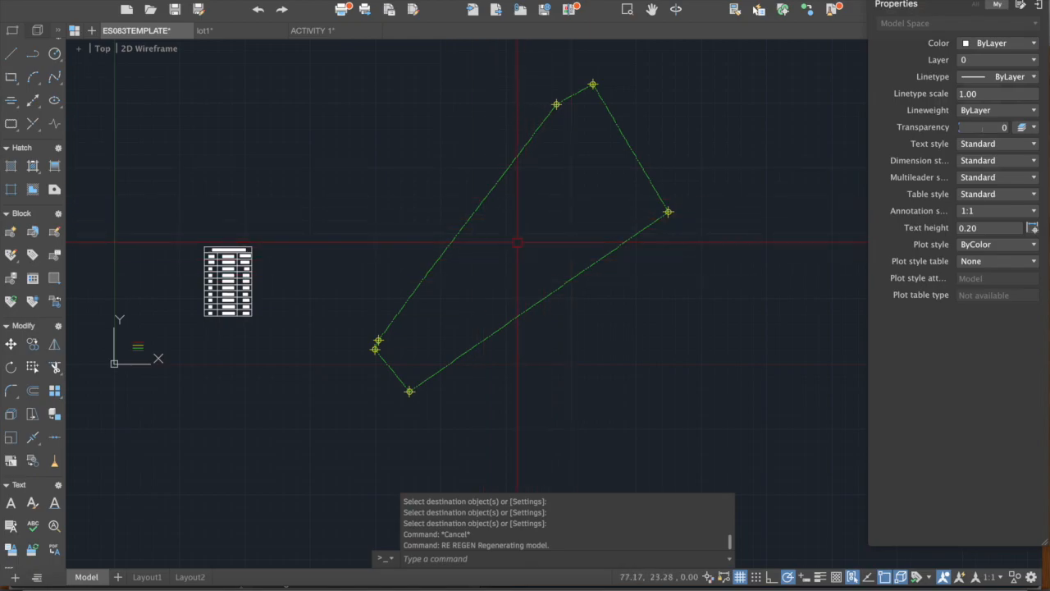
mouse_move(543, 232)
middle_down()
mouse_move(481, 253)
mouse_move(506, 237)
middle_up()
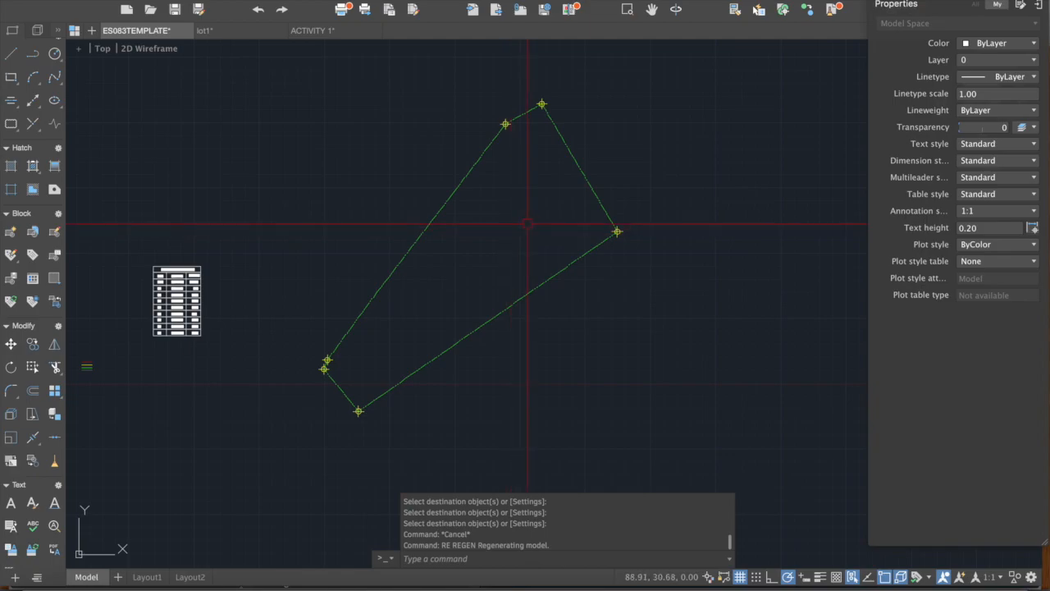
middle_drag(568, 198, 542, 194)
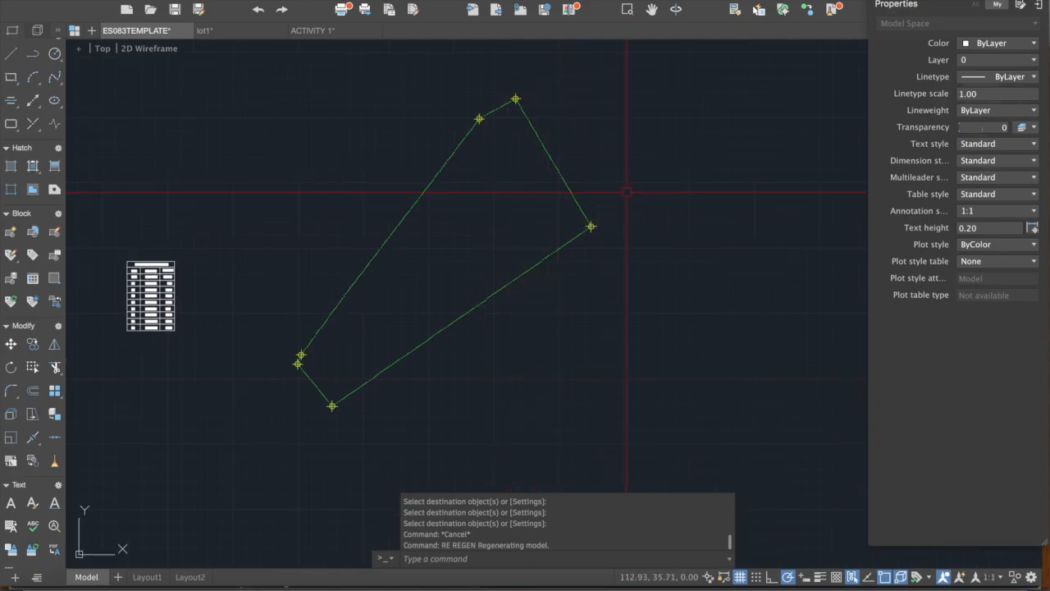
- Start the HATCH command and open the library of predefined hatch patterns
key(Escape)
text(HATCH)
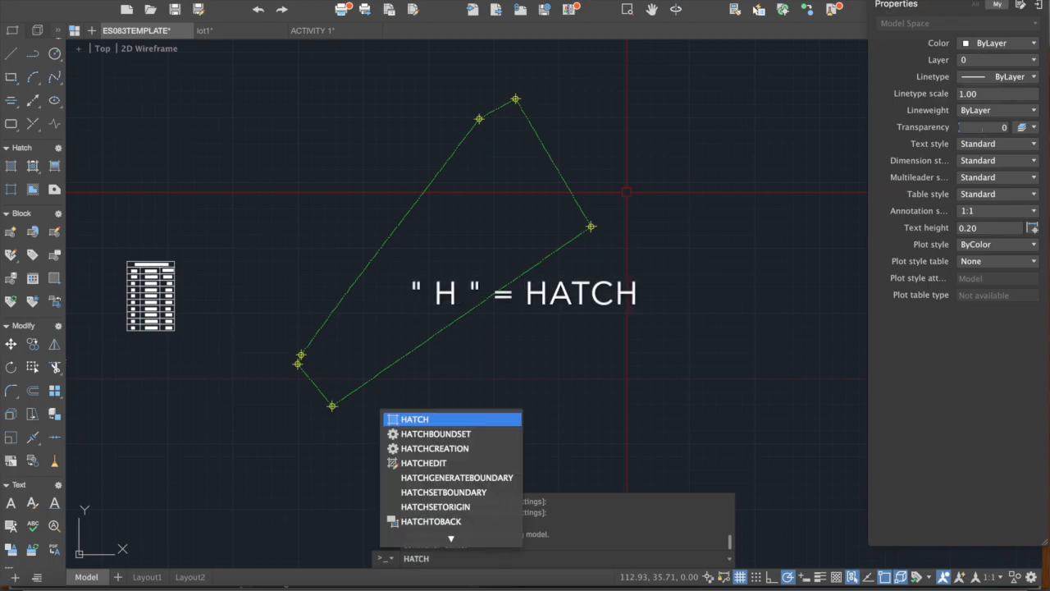
key(Return)
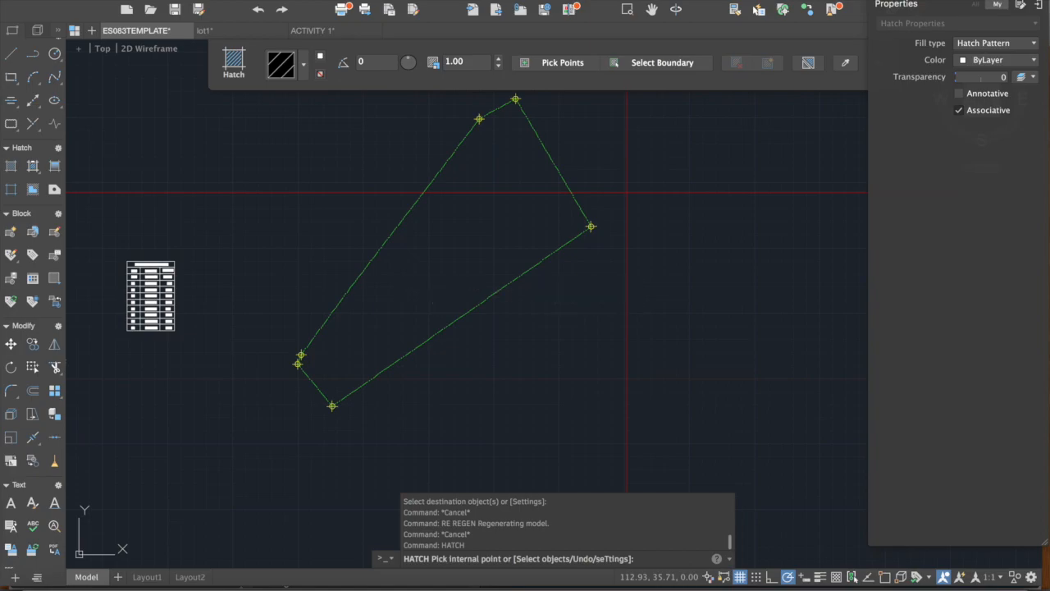
click(303, 69)
click(304, 68)
click(304, 69)
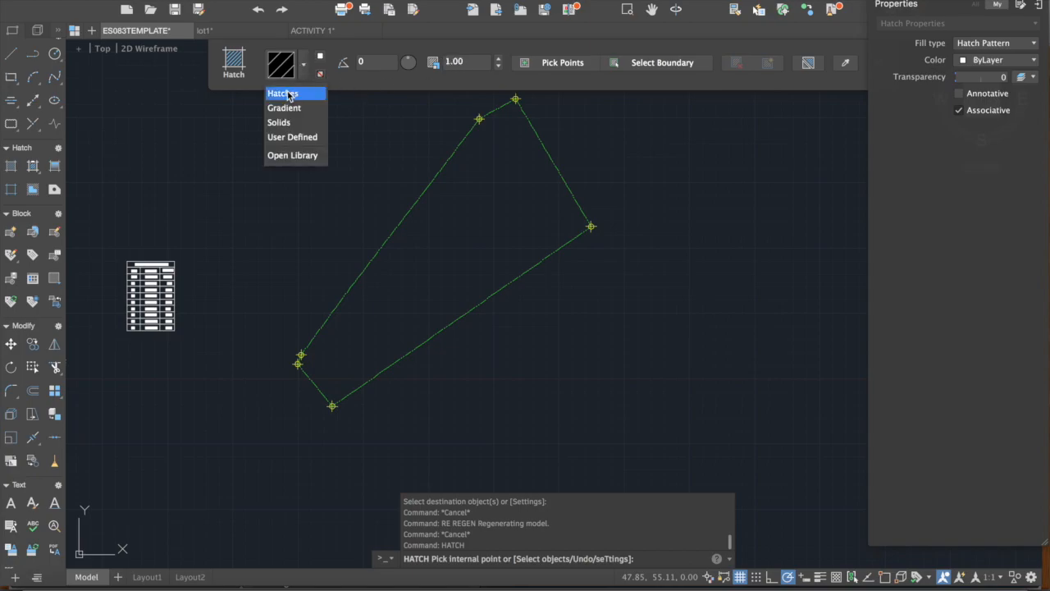
click(286, 96)
- Browse the hatch patterns and choose AR-BRSTD as the pattern for the new hatch
scroll(220, 291, down, 2)
scroll(219, 291, down, 4)
scroll(217, 291, down, 10)
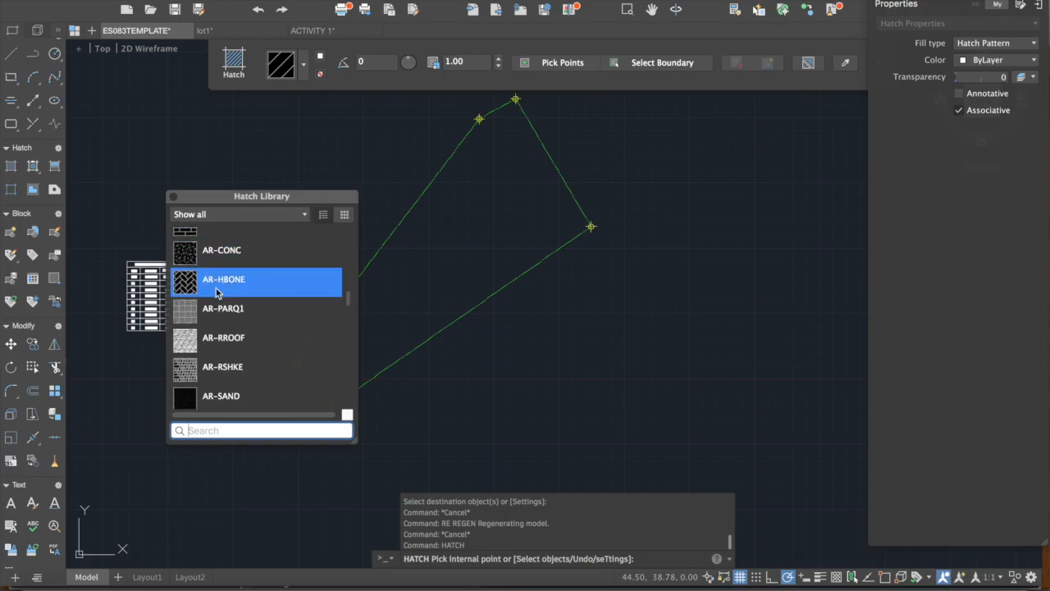
scroll(217, 292, down, 1)
scroll(190, 367, down, 3)
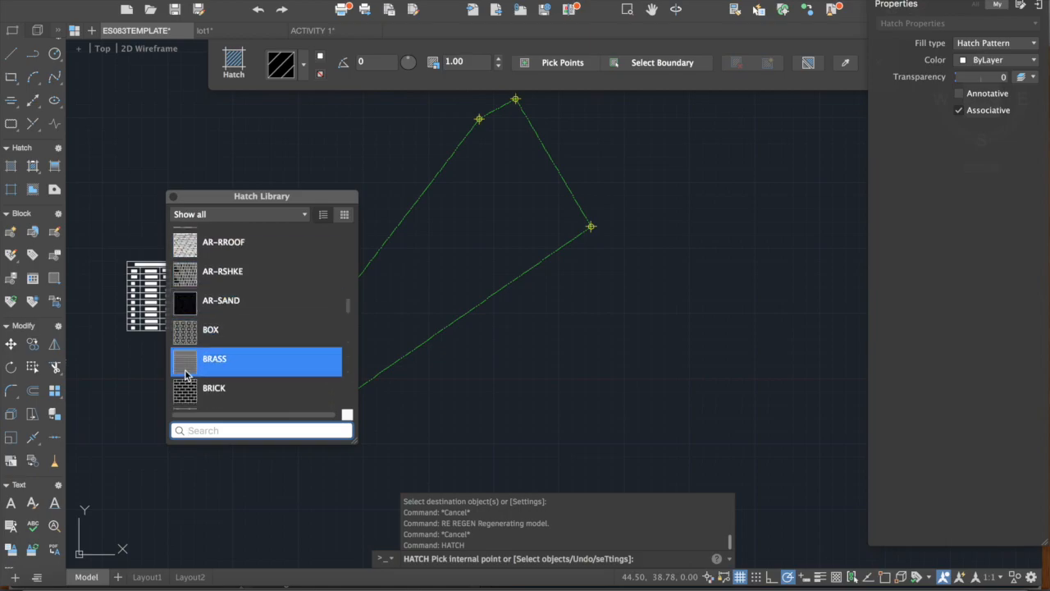
scroll(199, 361, up, 9)
scroll(199, 361, up, 3)
scroll(201, 361, down, 5)
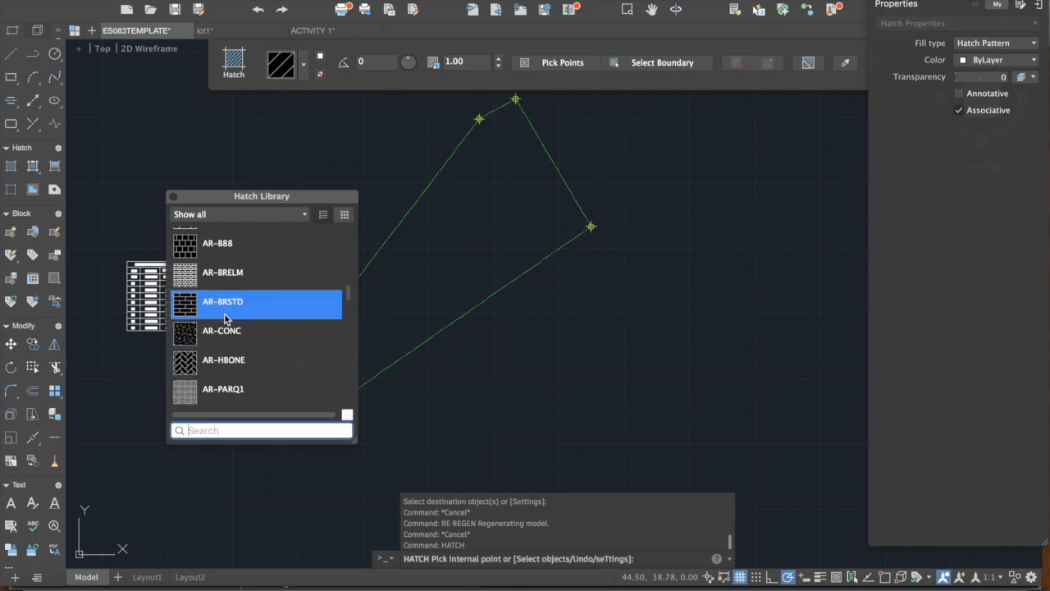
scroll(236, 325, up, 5)
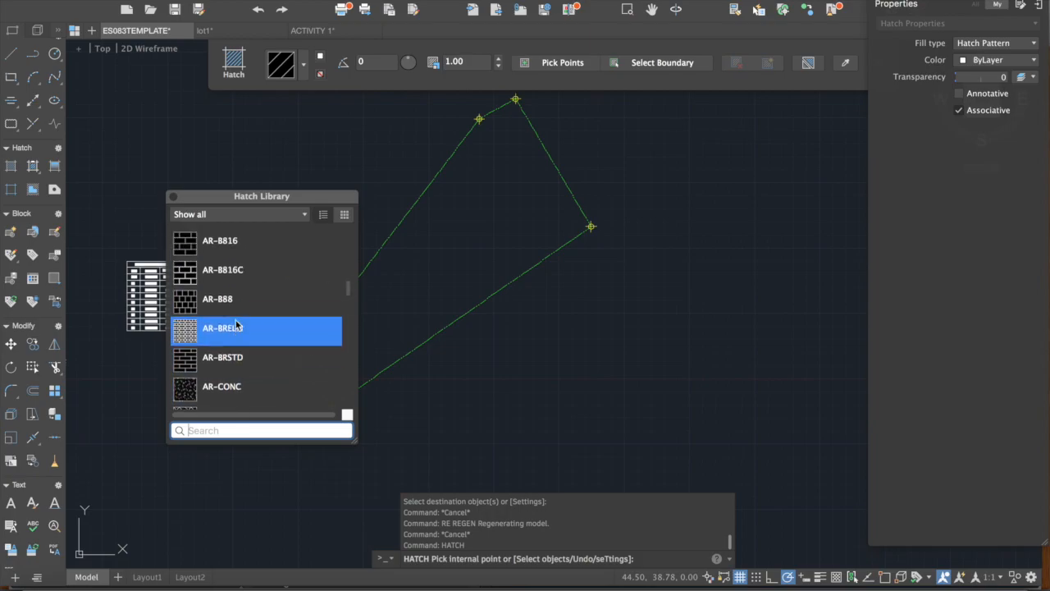
scroll(237, 325, up, 5)
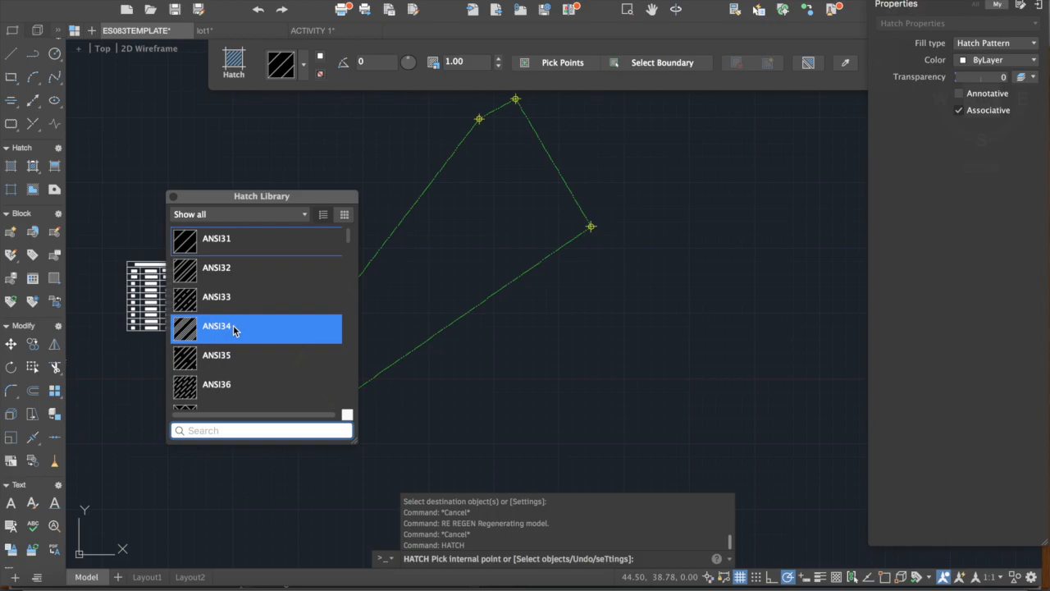
scroll(234, 330, down, 10)
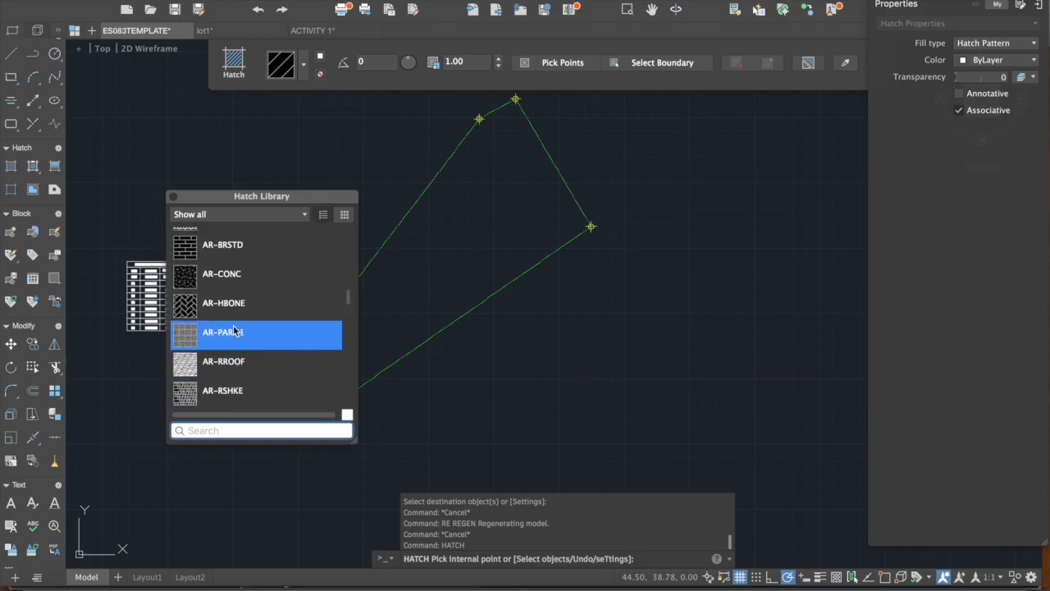
scroll(225, 310, up, 1)
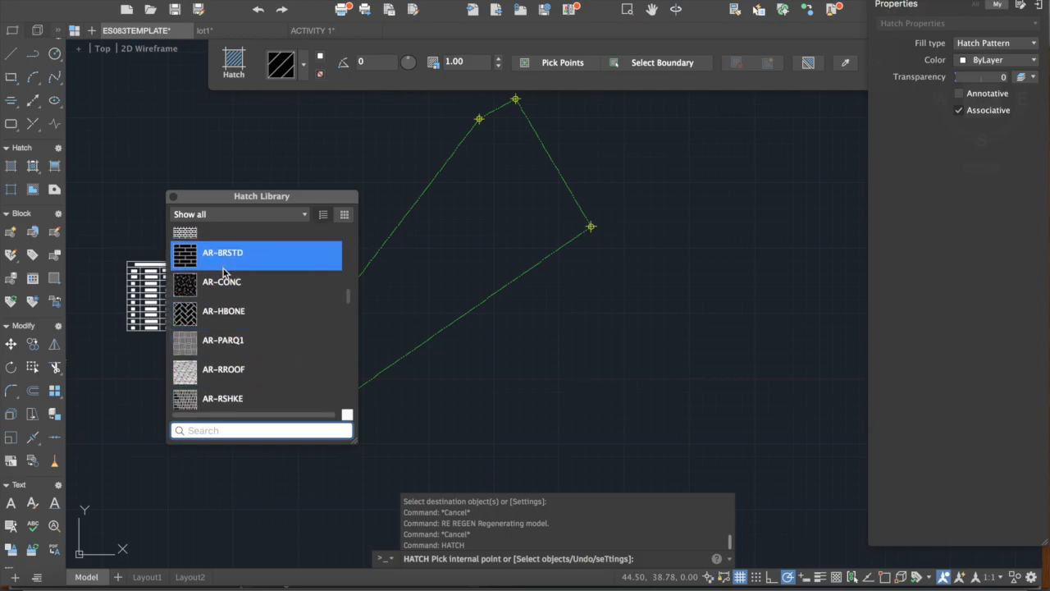
scroll(223, 273, up, 1)
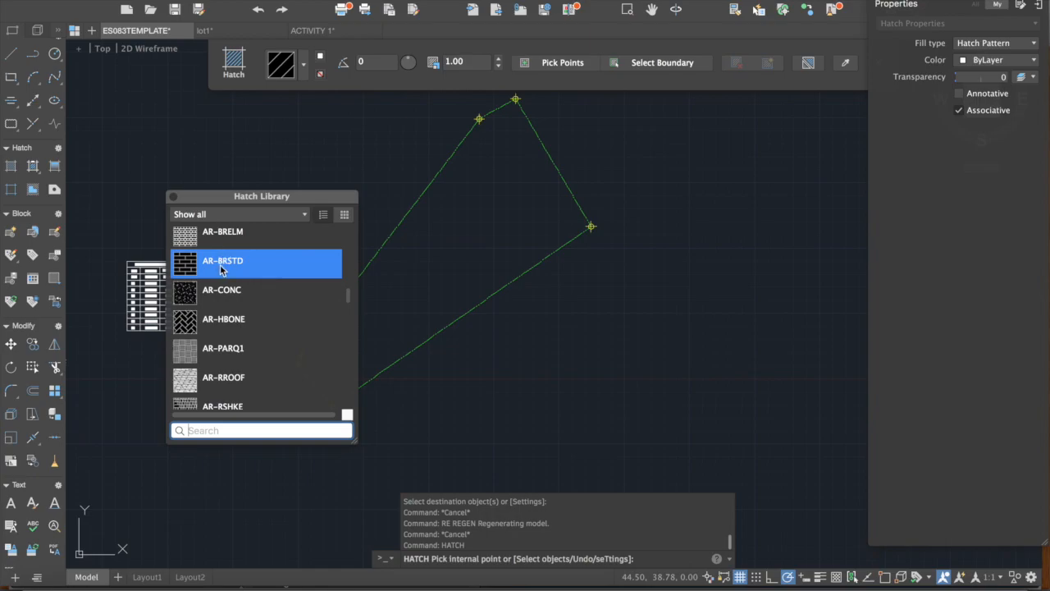
click(223, 269)
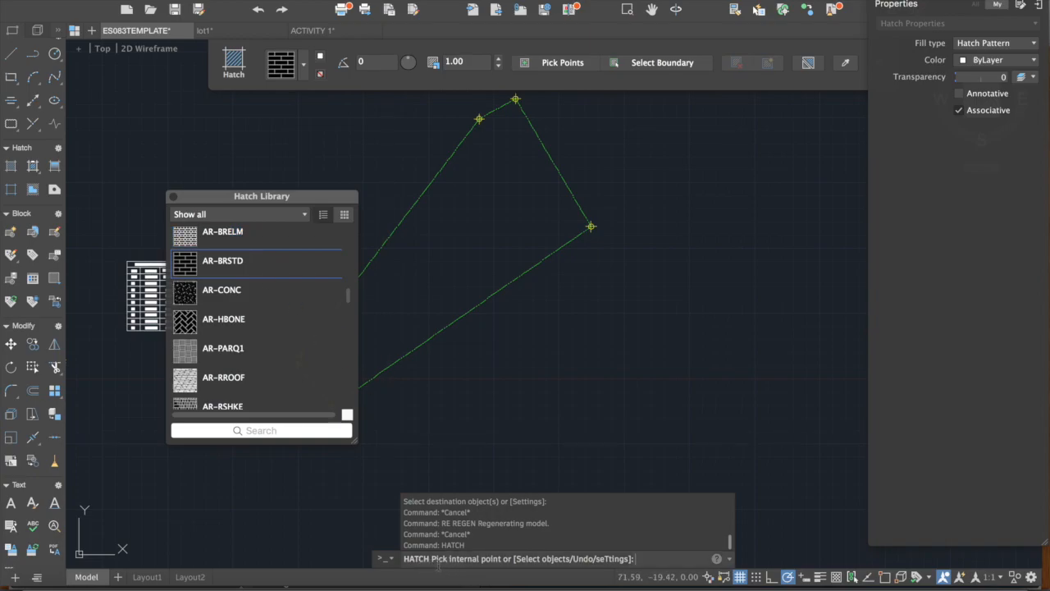
- Fill the interior of the lot boundary with the AR-BRSTD hatch, close the pattern library and end the Hatch command
scroll(681, 274, down, 2)
scroll(521, 266, up, 2)
middle_drag(515, 238, 520, 256)
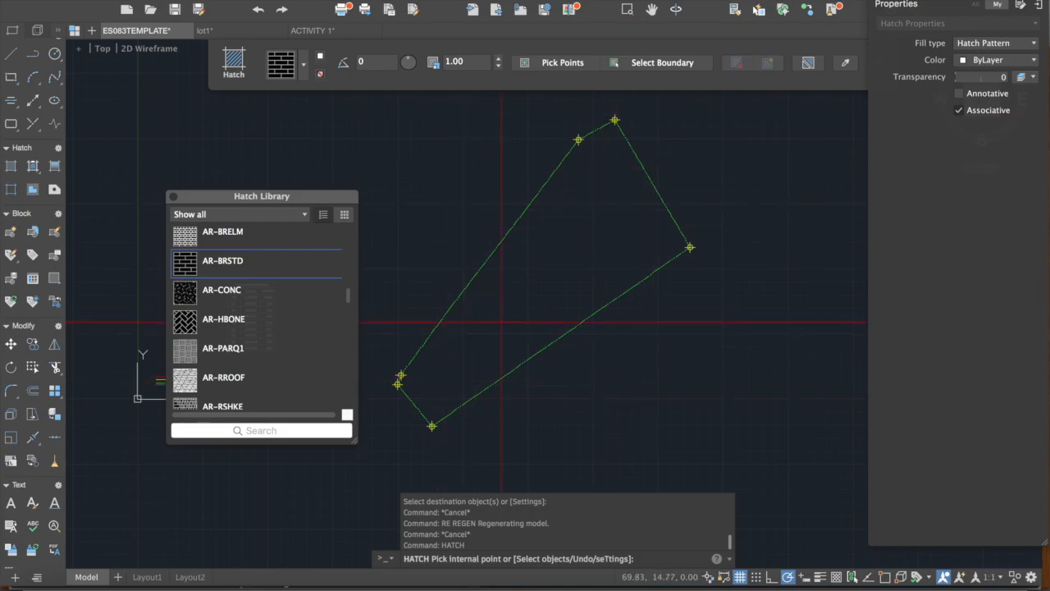
click(572, 248)
scroll(574, 248, up, 2)
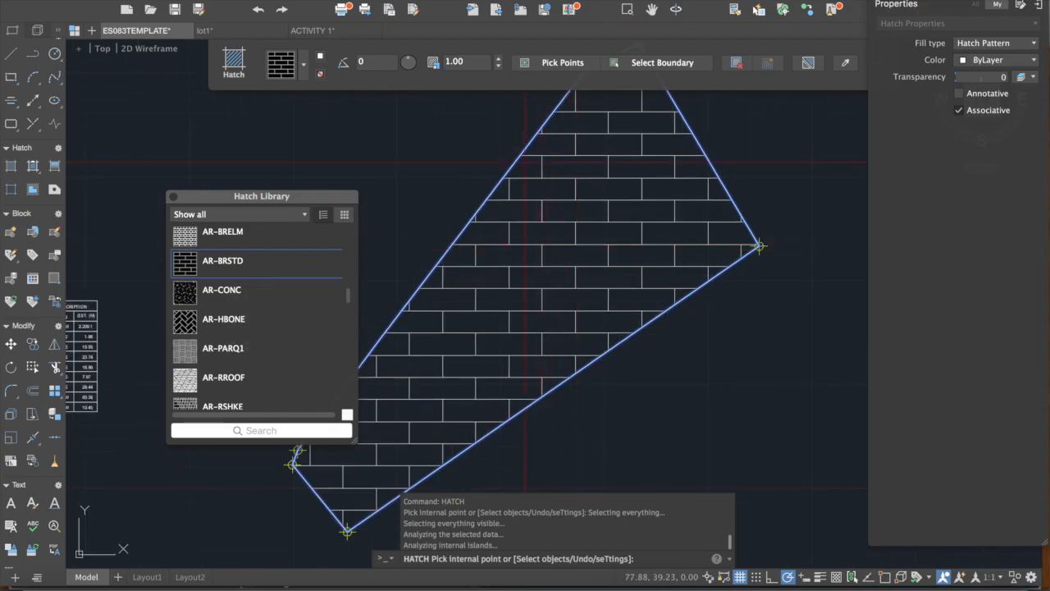
scroll(576, 241, down, 2)
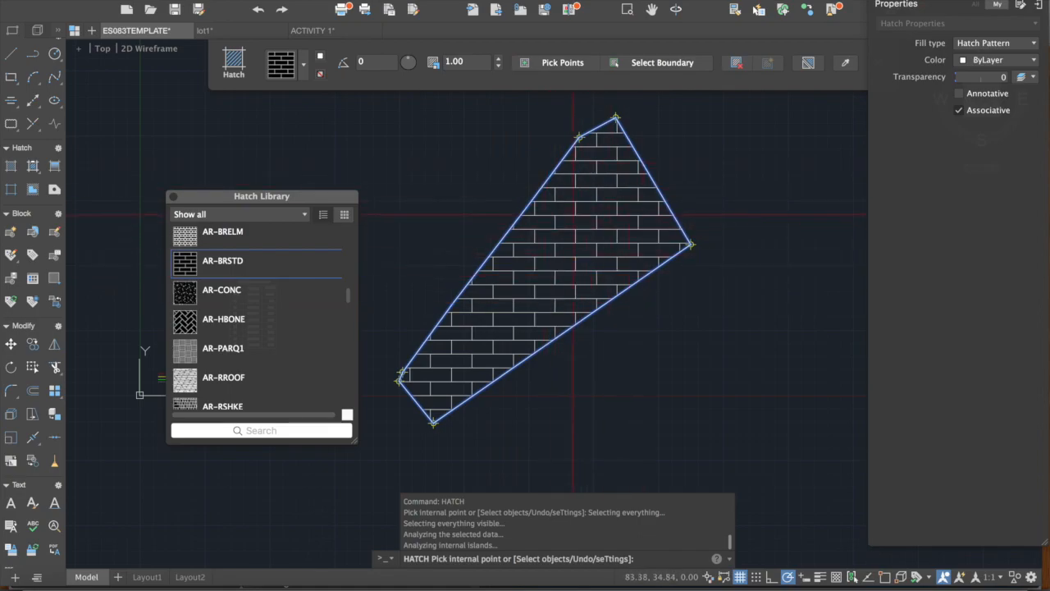
click(173, 197)
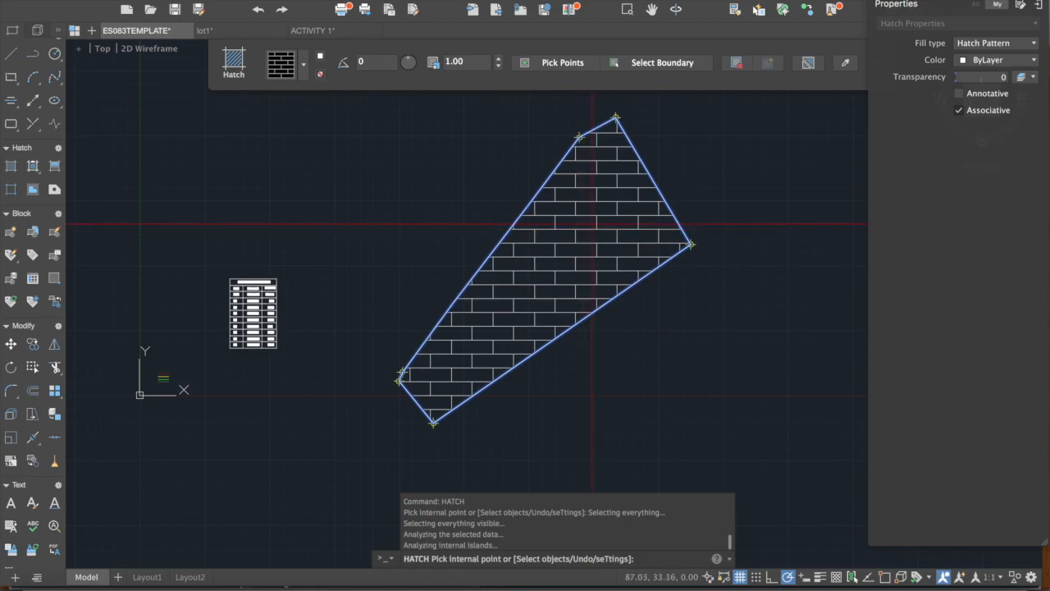
scroll(593, 233, up, 2)
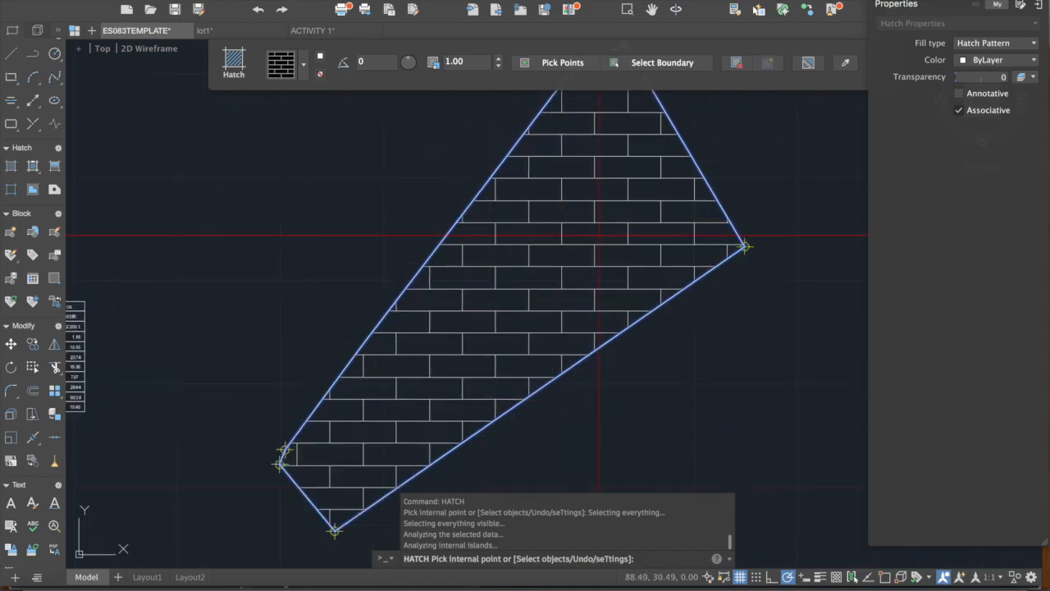
key(Escape)
scroll(586, 242, down, 2)
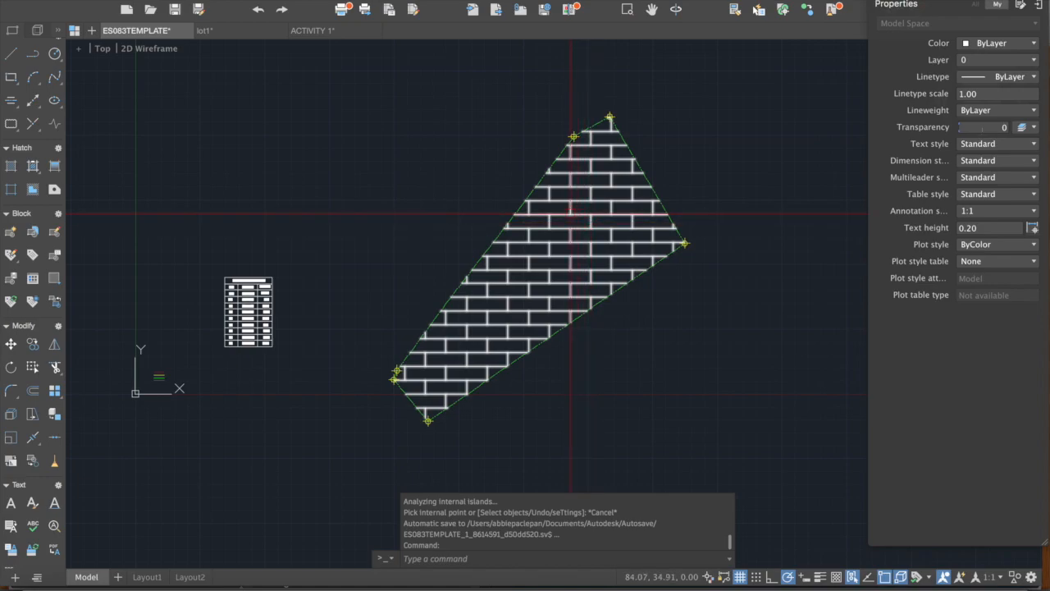
- Try a 45-degree angle on the lot's brick hatch and undo the change
click(571, 213)
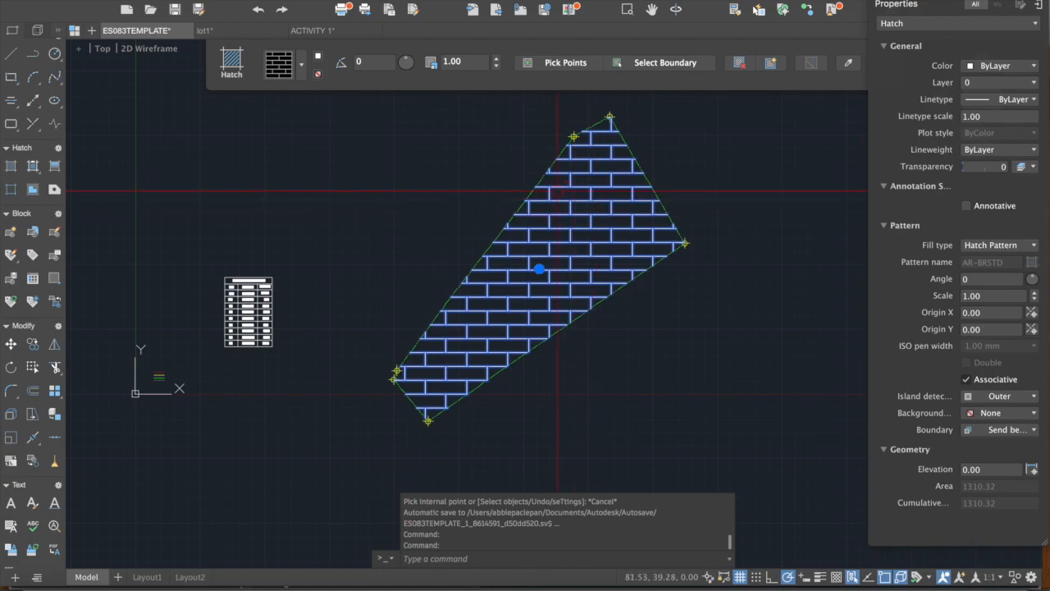
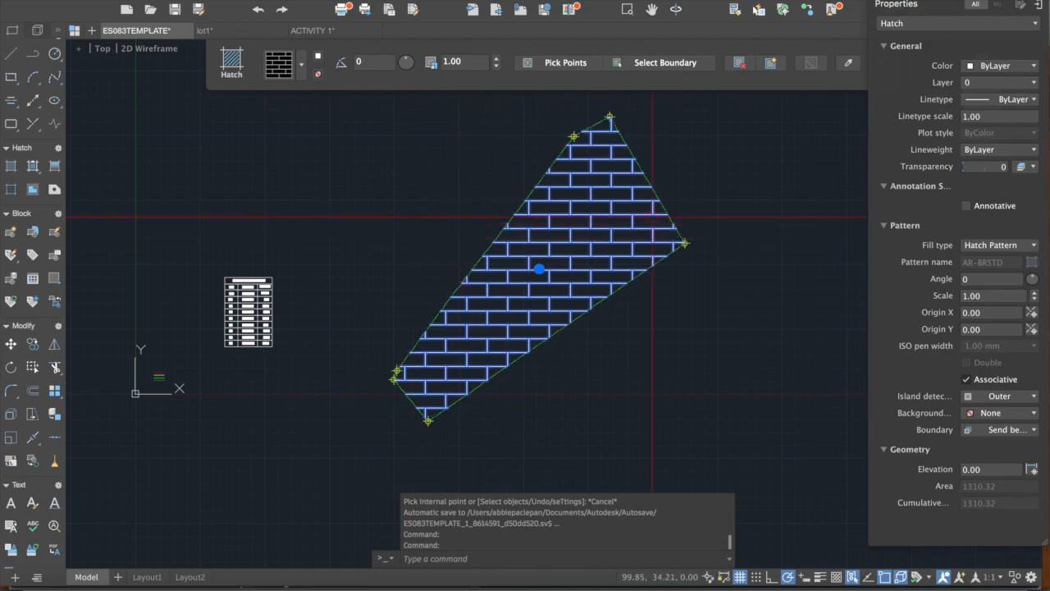
click(366, 66)
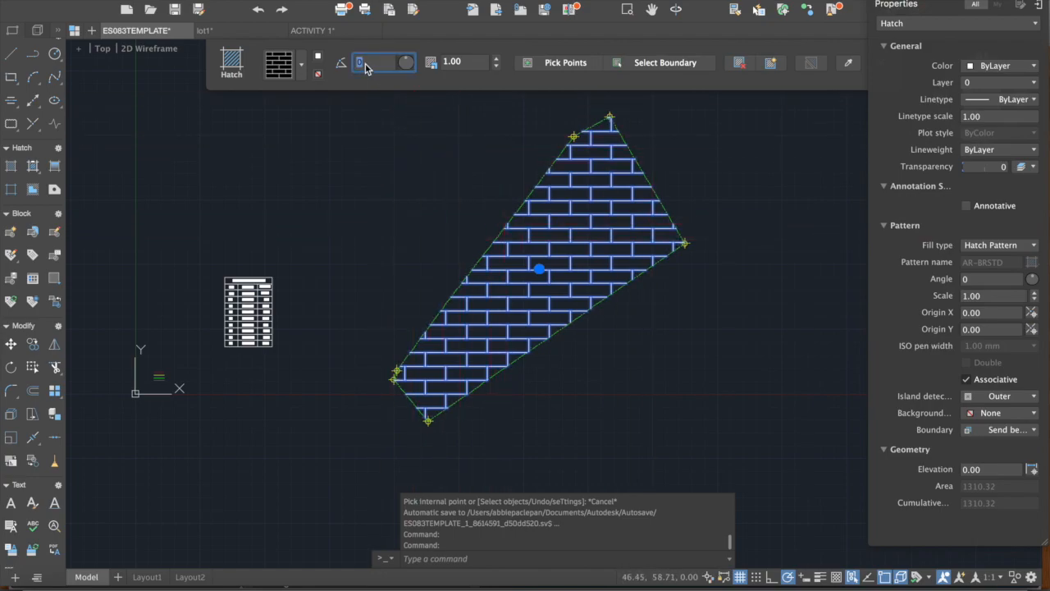
text(45)
key(Return)
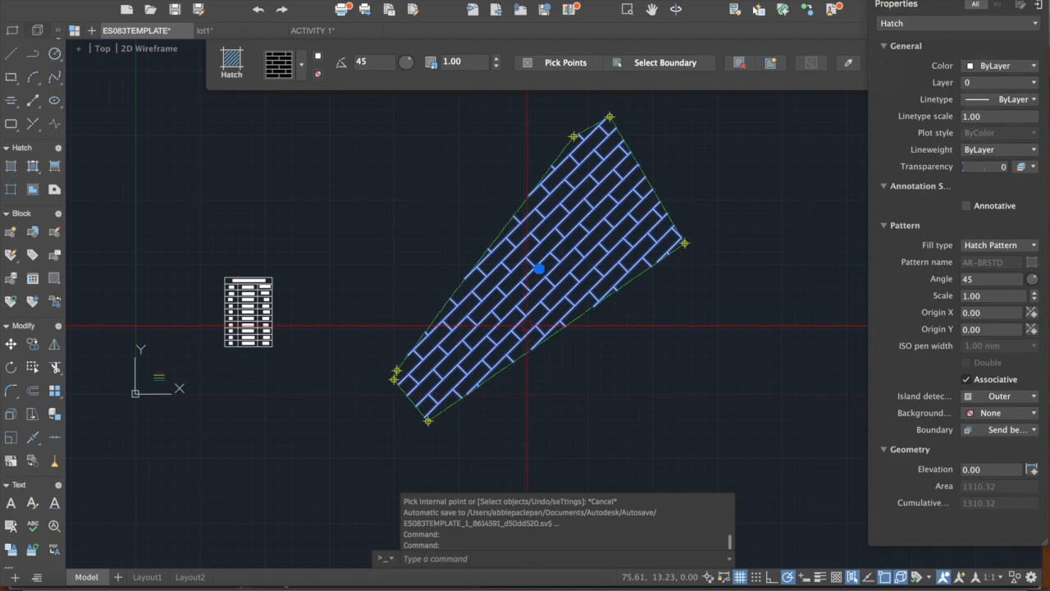
key(super+z)
- Set the scale of the lot's brick hatch to 0.50 and deselect it
click(518, 267)
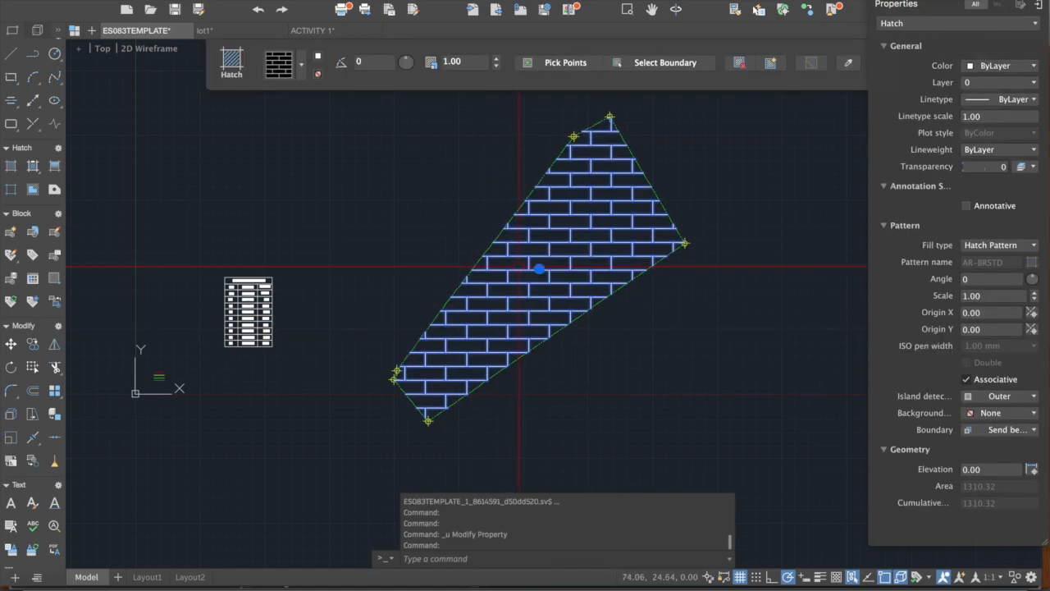
click(468, 66)
double_click(466, 63)
text(.5)
key(Return)
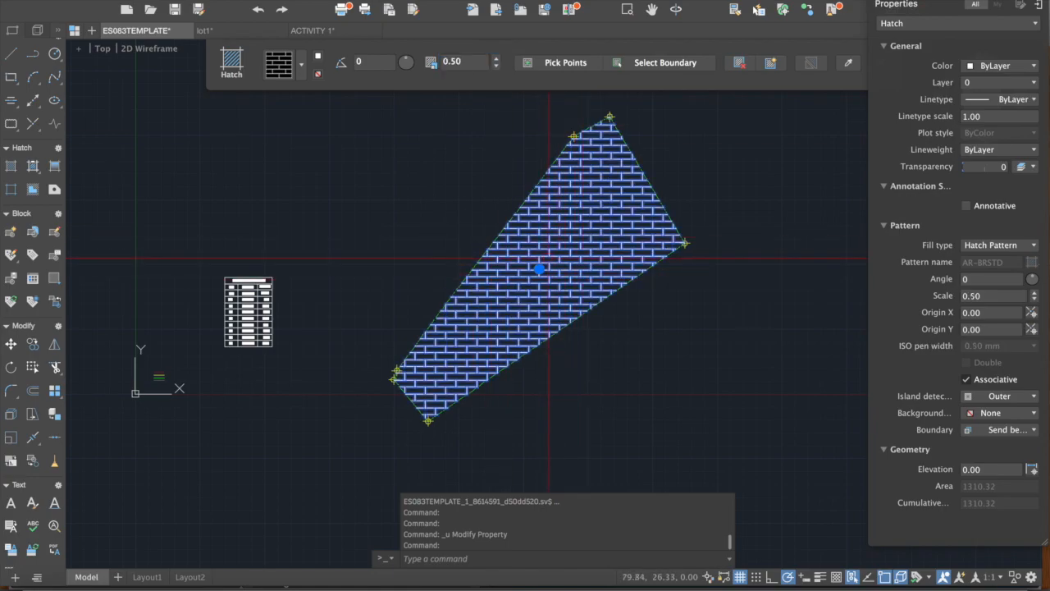
key(Escape)
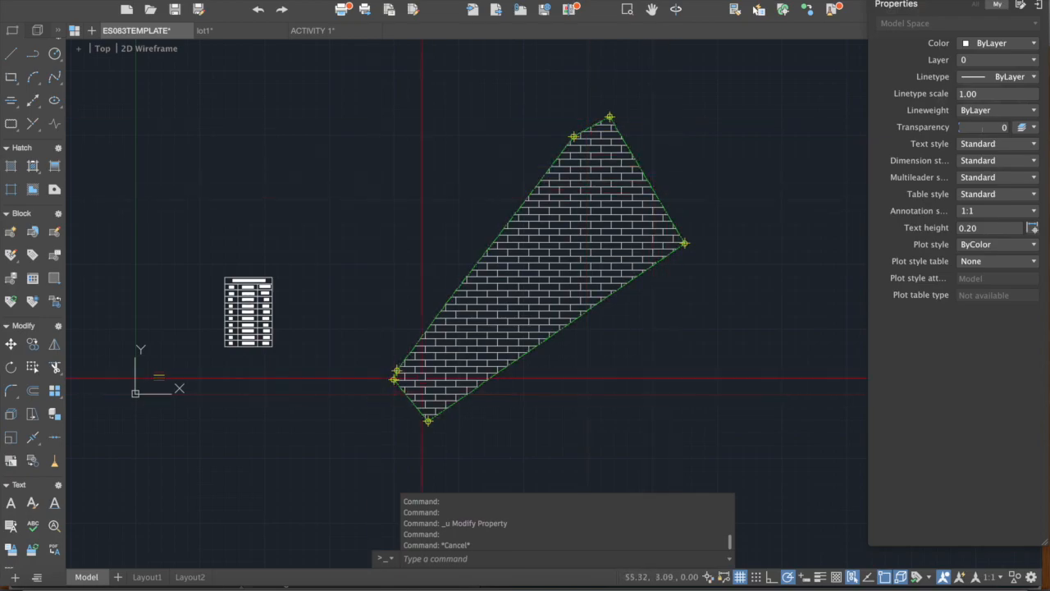
- Erase the brick hatch from the lot
click(406, 388)
scroll(411, 386, up, 3)
scroll(370, 389, up, 3)
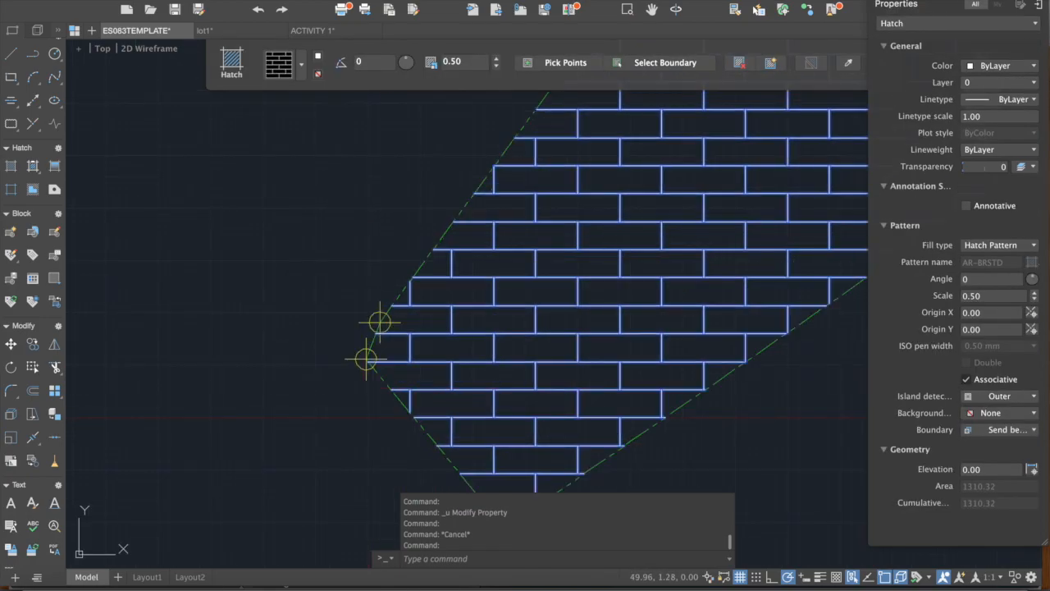
text(e)
key(Return)
- Try to open the lot boundary at its westernmost corner with a grip stretch and the Trim command
scroll(362, 340, up, 4)
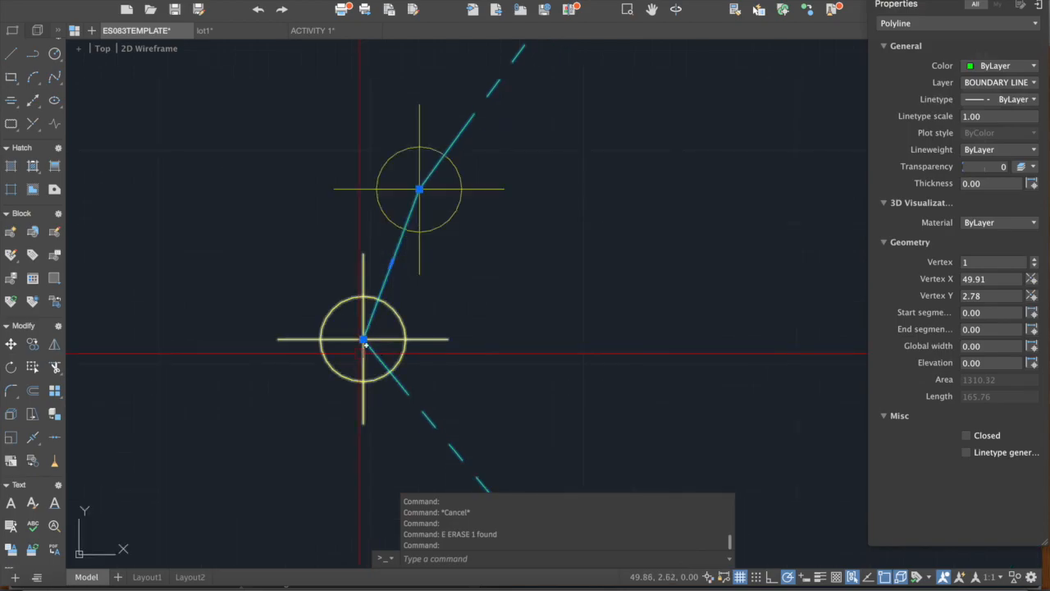
click(364, 335)
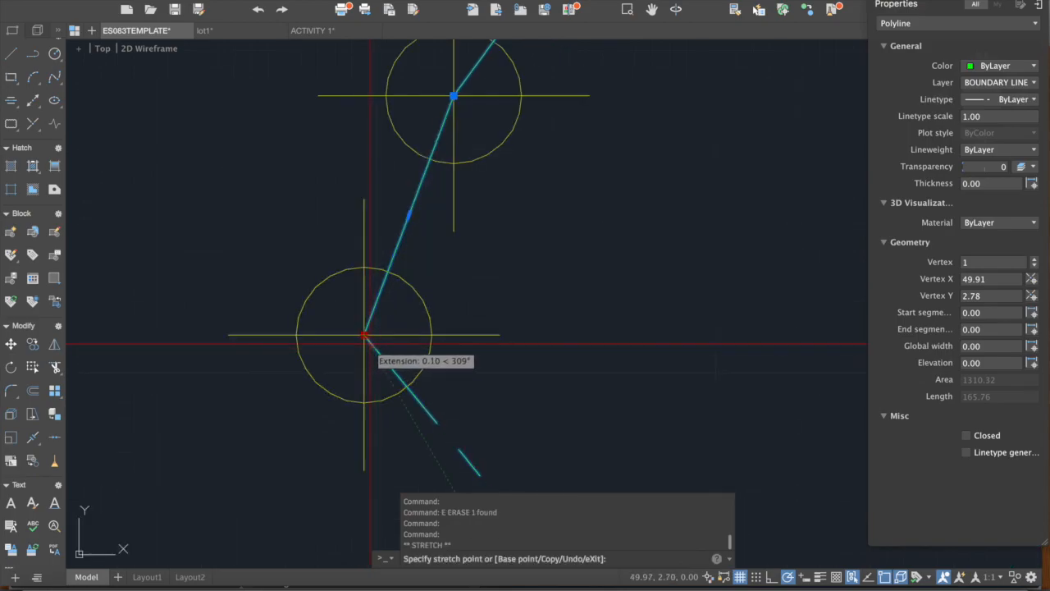
key(Escape)
key(Escape)
text(TR)
key(Return)
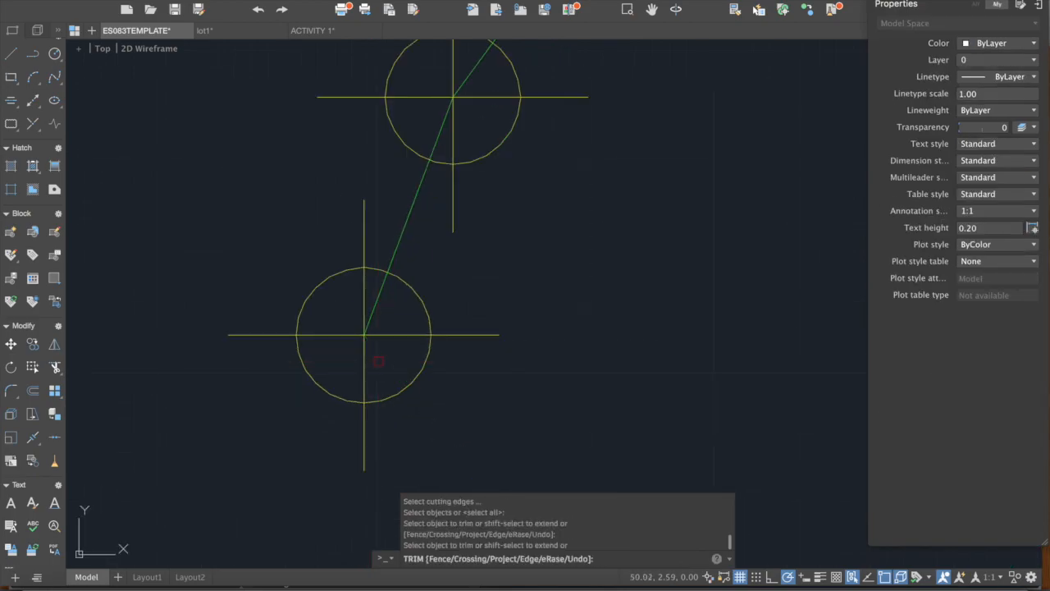
- Undo the trimming of the lot boundary and the erasing of its brick hatch
key(ctrl+z)
key(Escape)
click(363, 335)
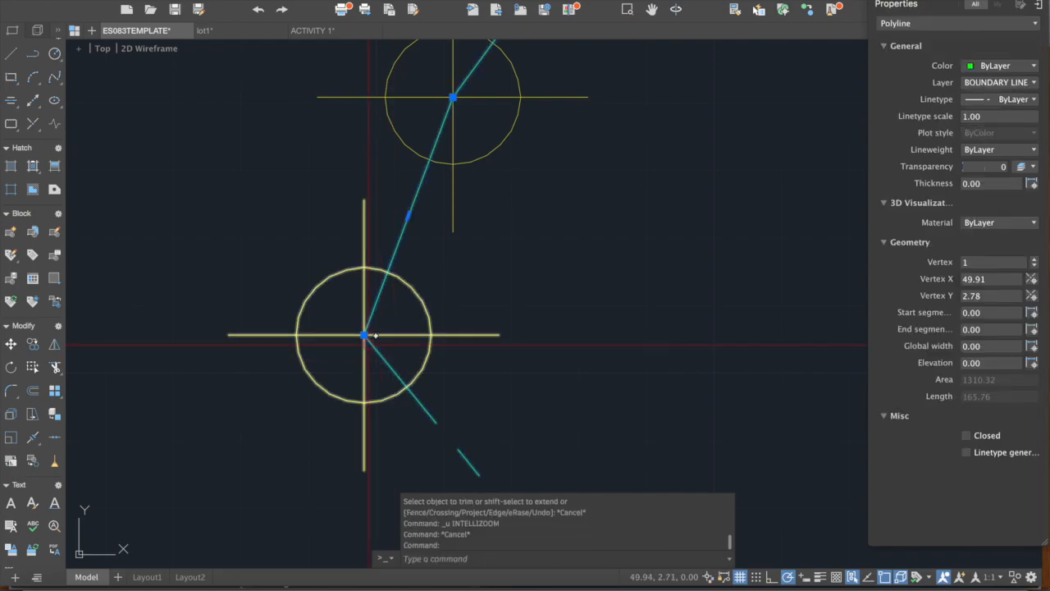
key(Escape)
scroll(414, 341, down, 4)
key(ctrl+z)
key(ctrl+z)
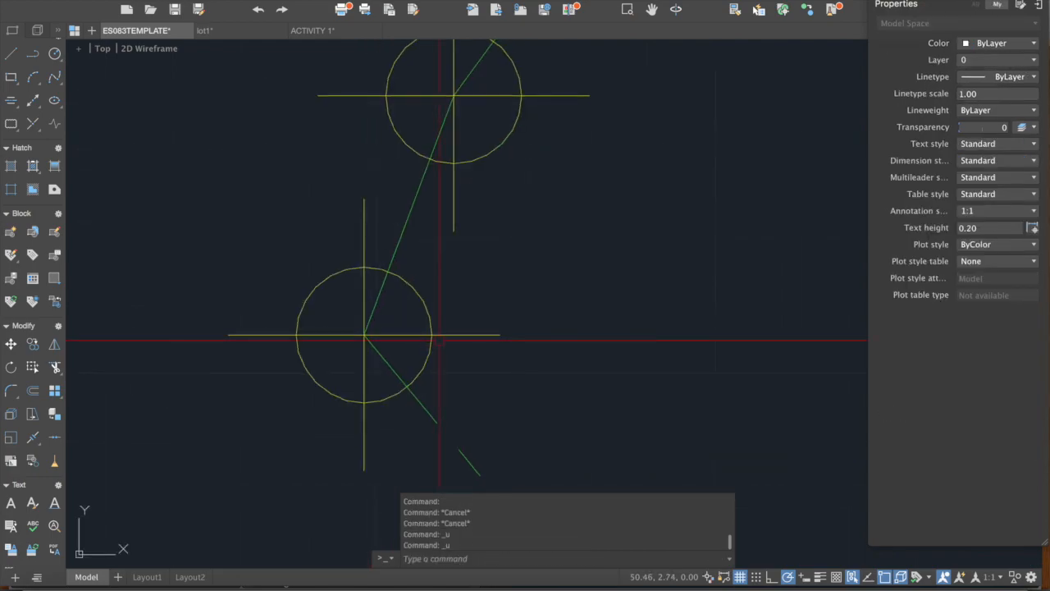
key(ctrl+z)
key(ctrl+z)
key(ctrl+z)
key(ctrl+z)
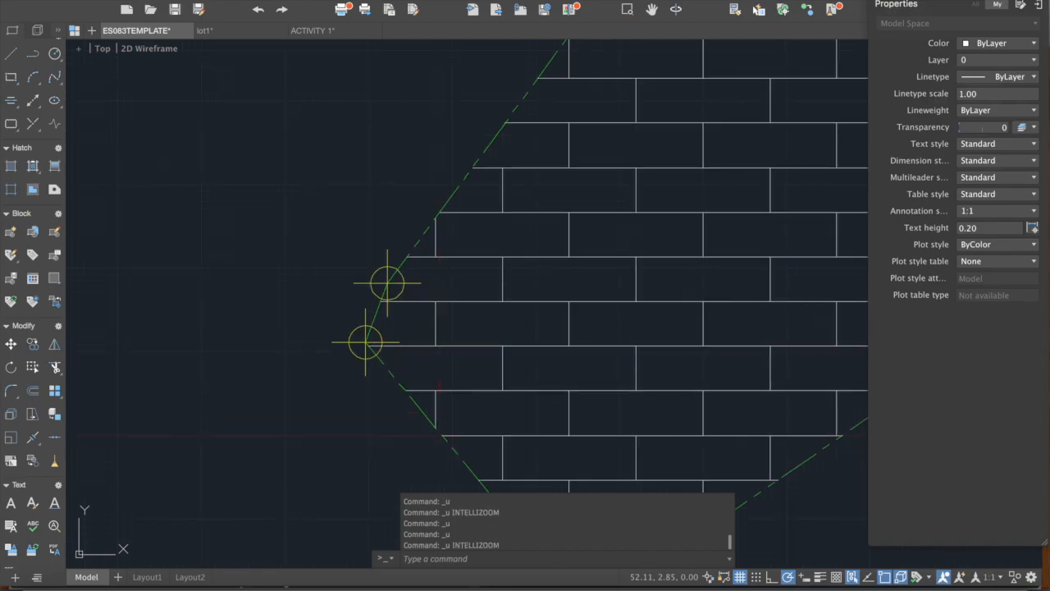
key(Escape)
mouse_move(574, 305)
middle_down()
mouse_move(493, 307)
mouse_move(392, 282)
middle_up()
text(rec)
key(Return)
key(Escape)
key(Escape)
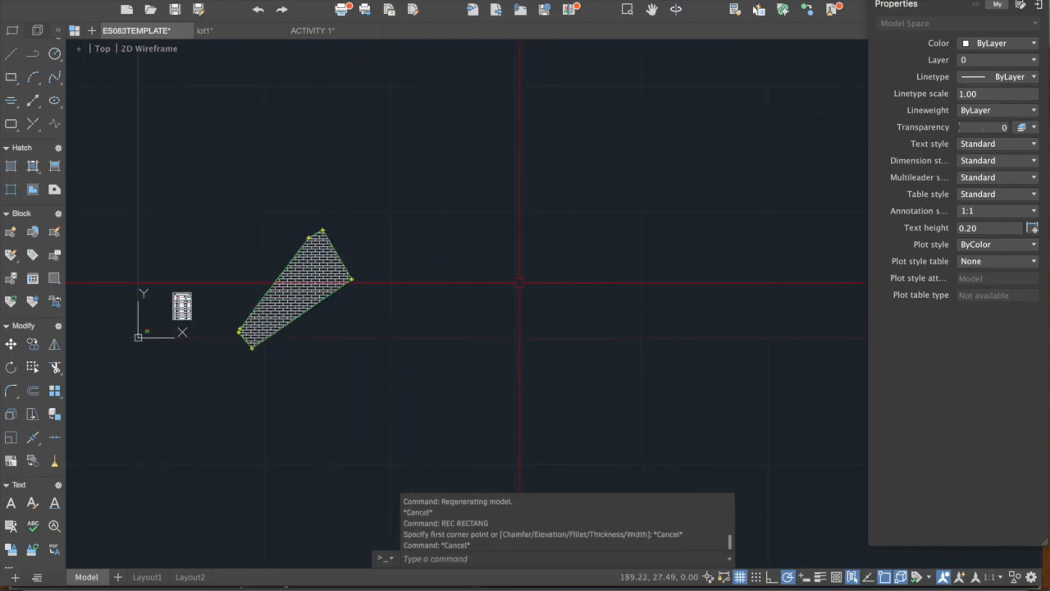
- Draw a closed, irregular four-sided outline with the Line command east of the hatched lot, its lower side about 47 units long
text(L)
key(Return)
click(516, 307)
click(503, 222)
click(600, 212)
click(612, 316)
scroll(546, 307, up, 3)
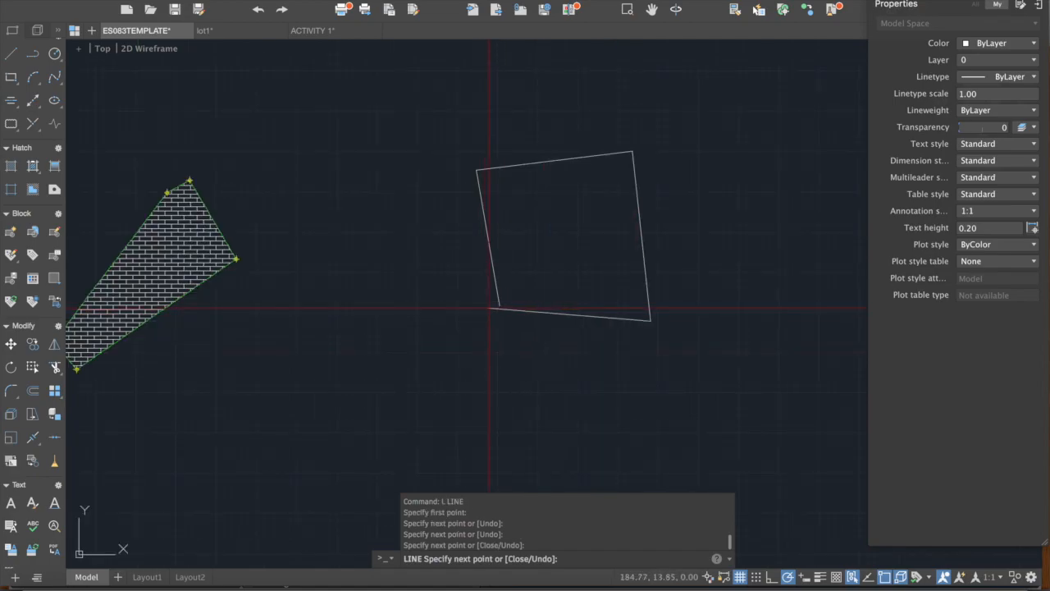
click(499, 306)
key(Return)
scroll(497, 303, up, 2)
click(494, 302)
scroll(484, 301, up, 2)
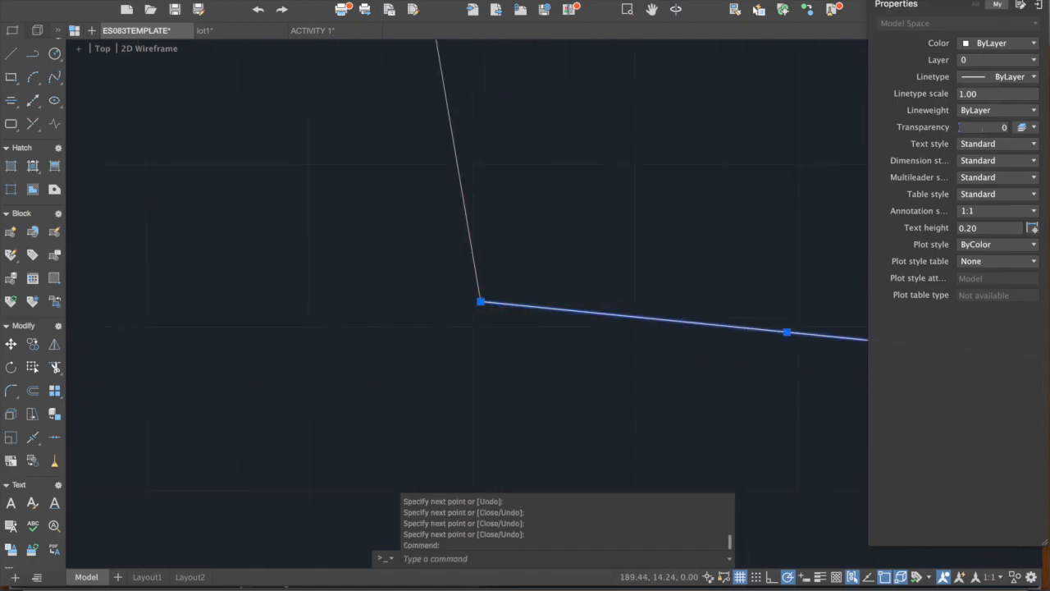
key(Escape)
scroll(468, 309, down, 3)
scroll(467, 309, down, 4)
key(Escape)
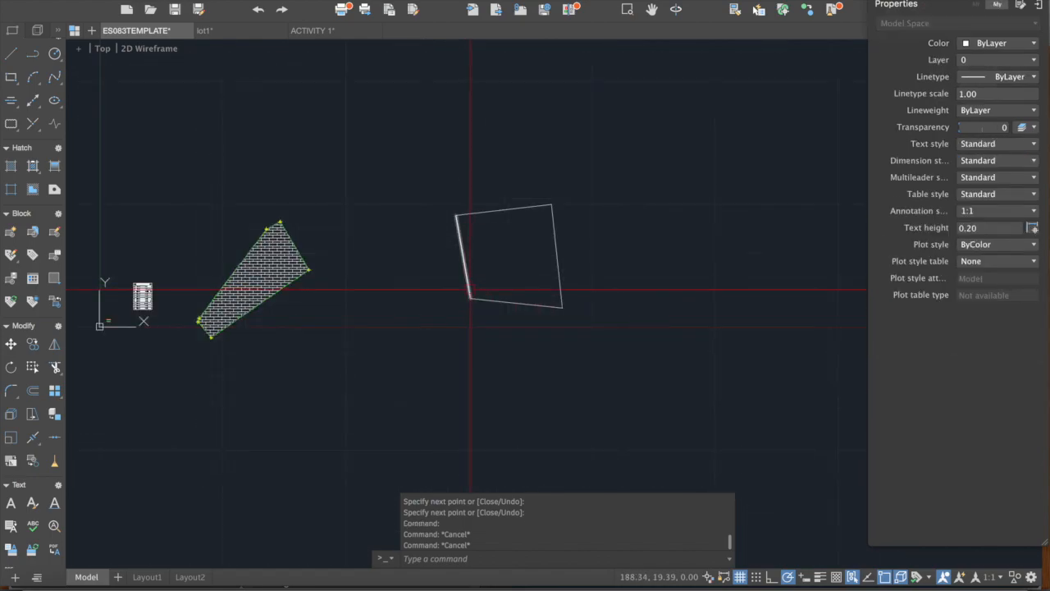
- Open a tiny gap at the quadrilateral's lower-left corner by stretching the bottom line's end to about 188.19, 14.48
scroll(470, 290, up, 2)
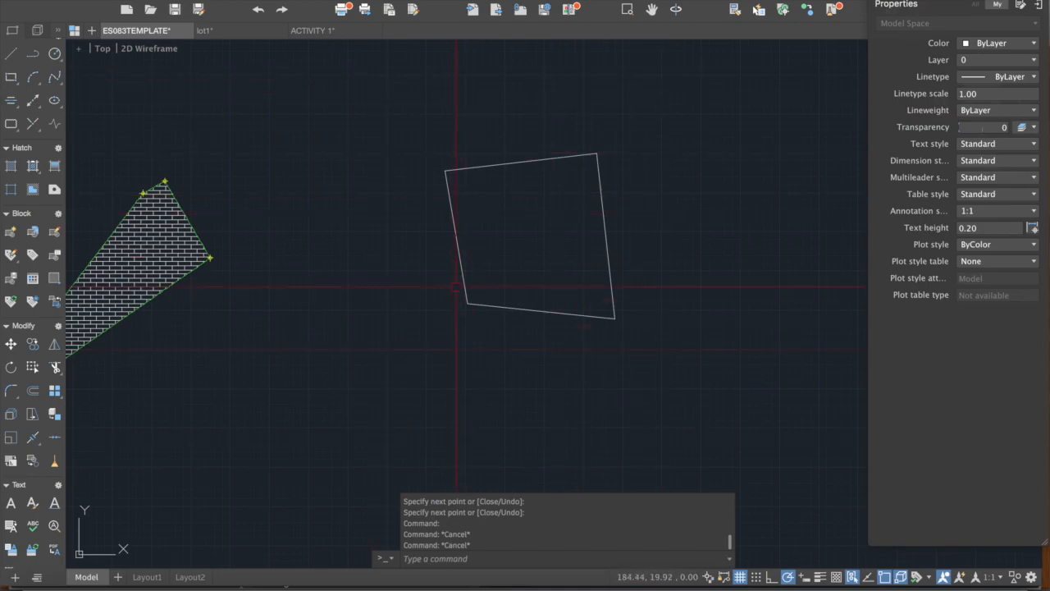
scroll(457, 287, up, 6)
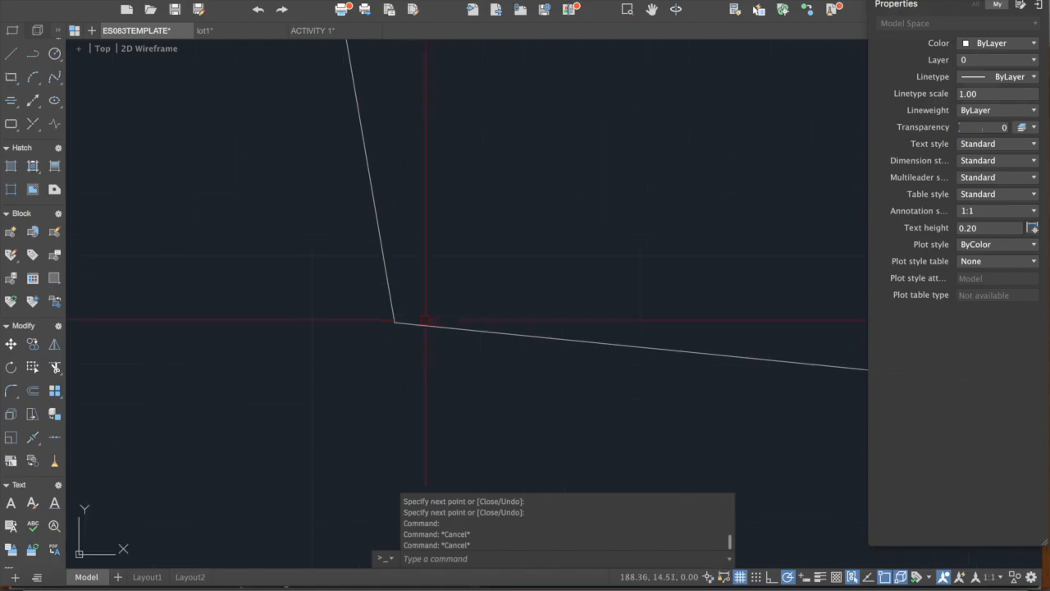
click(425, 320)
scroll(415, 319, up, 2)
click(381, 324)
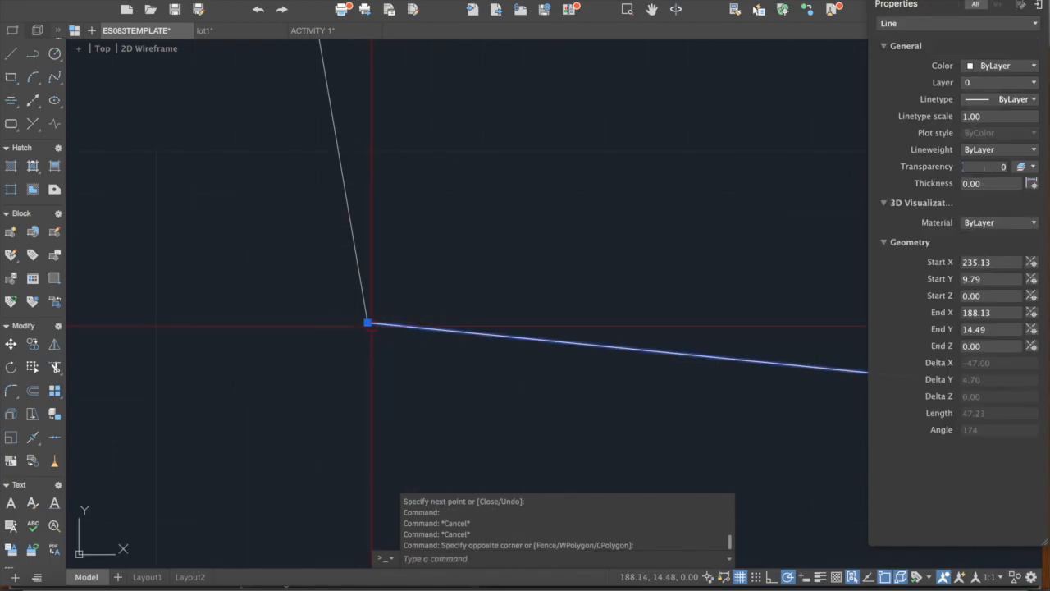
click(368, 322)
key(Escape)
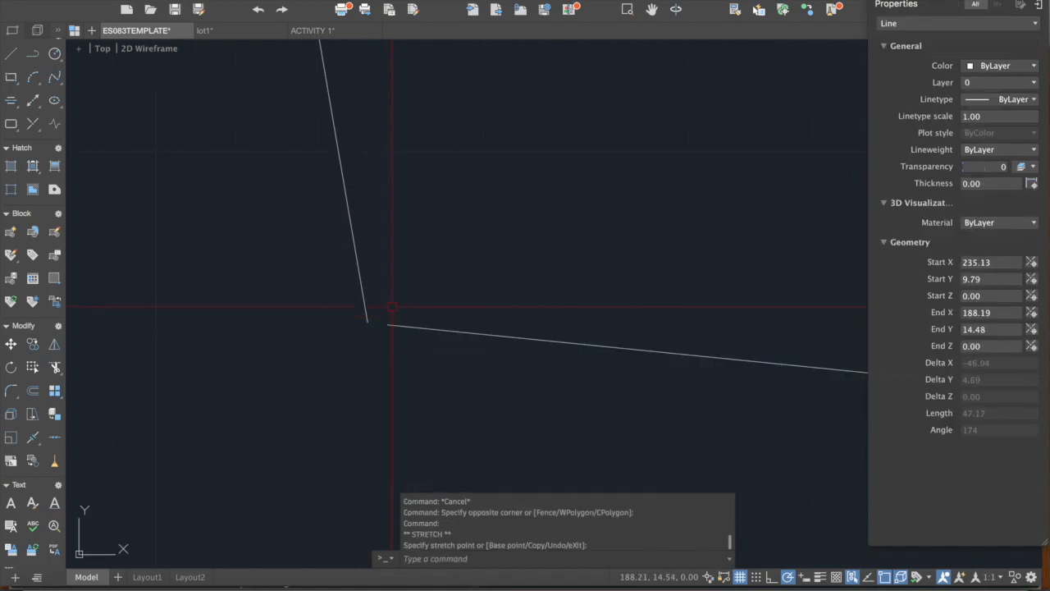
middle_drag(364, 321, 373, 311)
scroll(380, 265, down, 5)
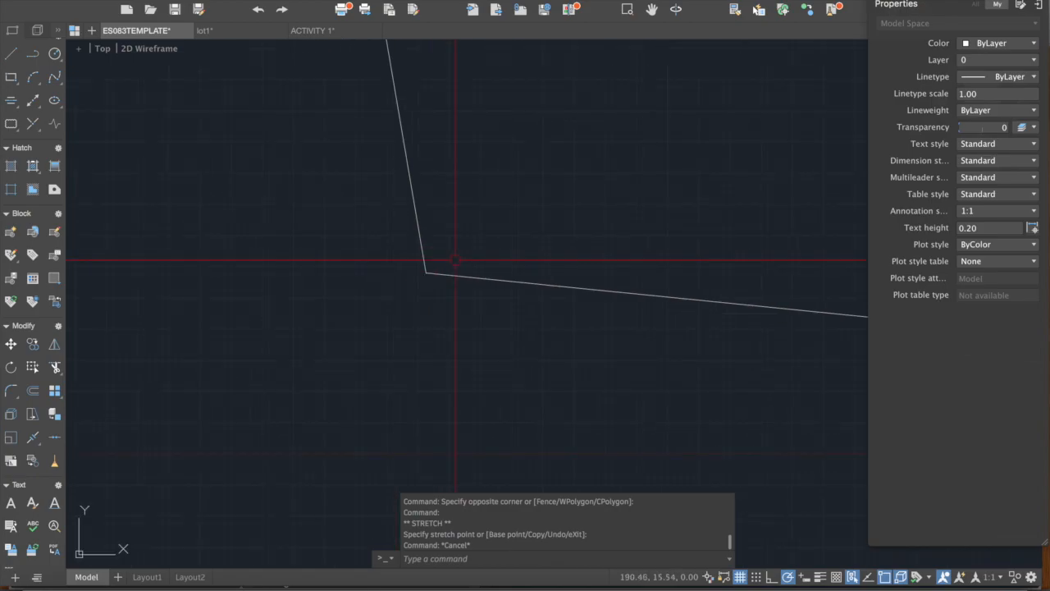
scroll(480, 248, down, 2)
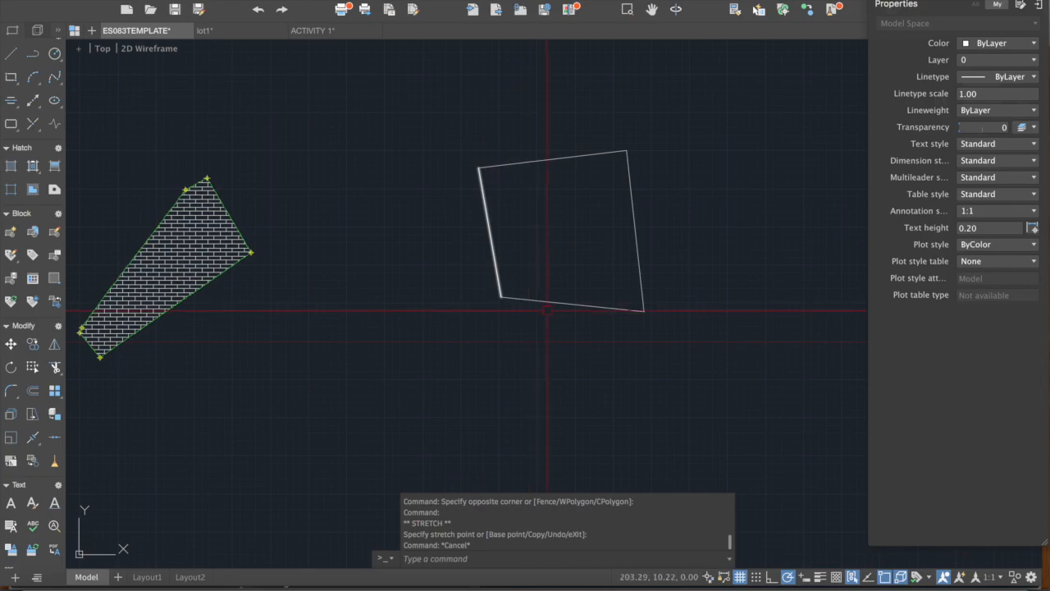
- Try hatching the inside of the quadrilateral with AR-BRSTD at scale 1.00, undo the fill and cancel the command
key(Escape)
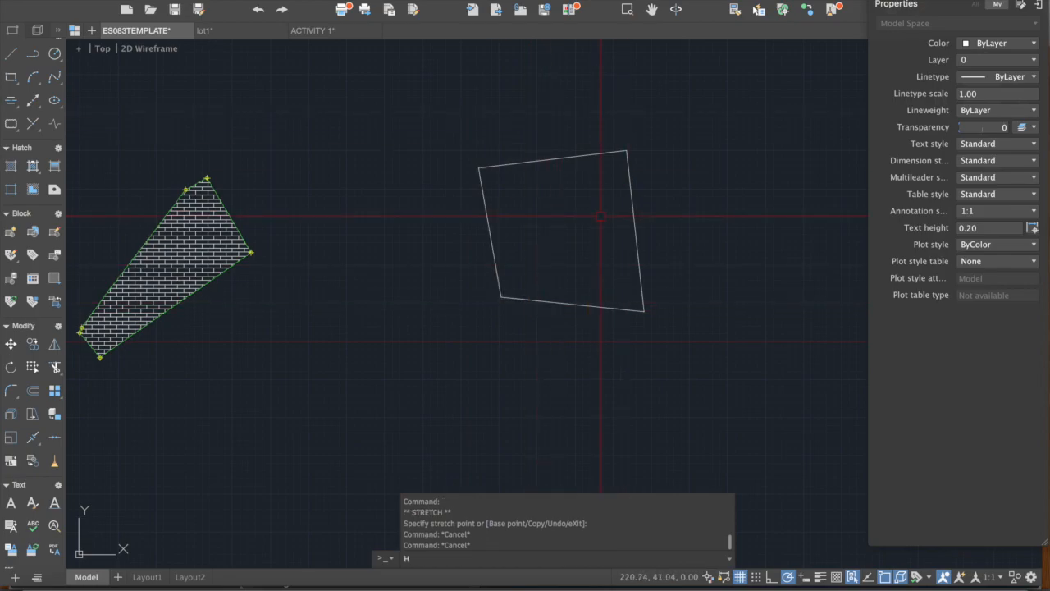
key(Return)
click(579, 199)
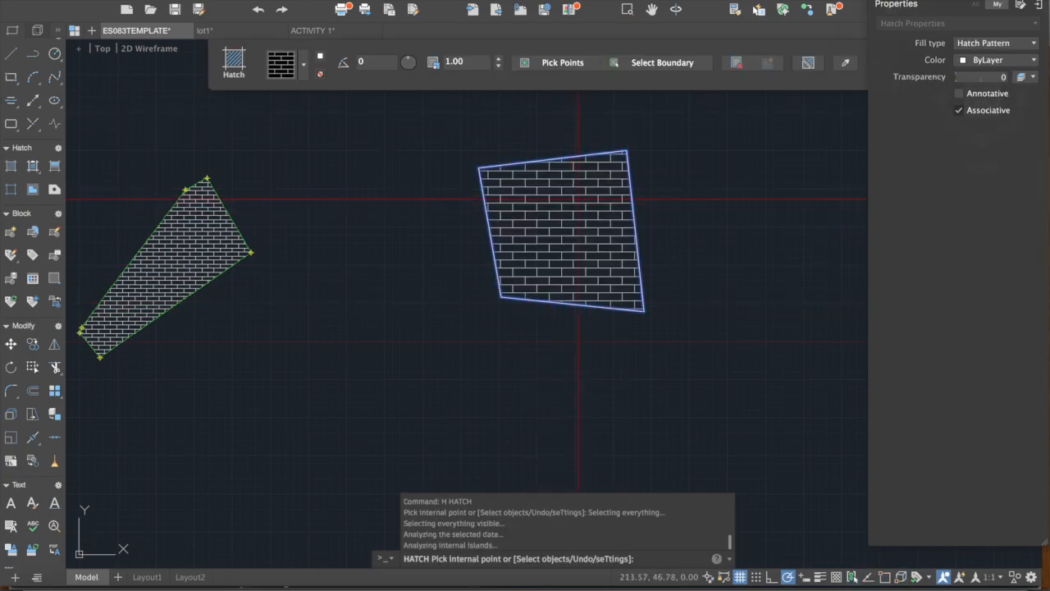
key(ctrl+z)
key(Escape)
- Widen the gap at the quadrilateral's lower-left corner by stretching the bottom line's end to about 188.36, 14.42
scroll(491, 284, up, 5)
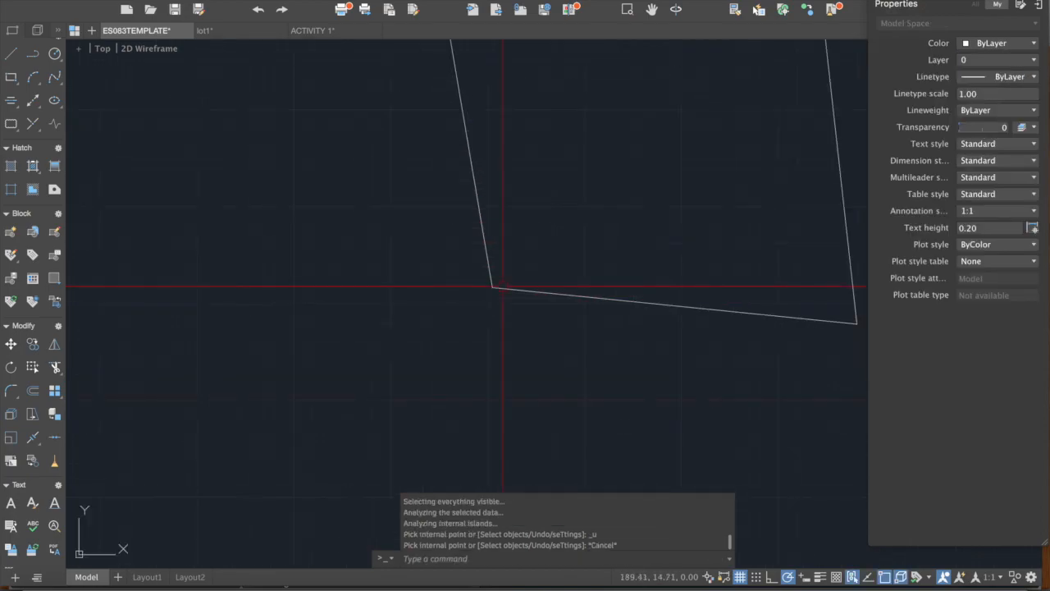
scroll(473, 265, up, 3)
click(465, 268)
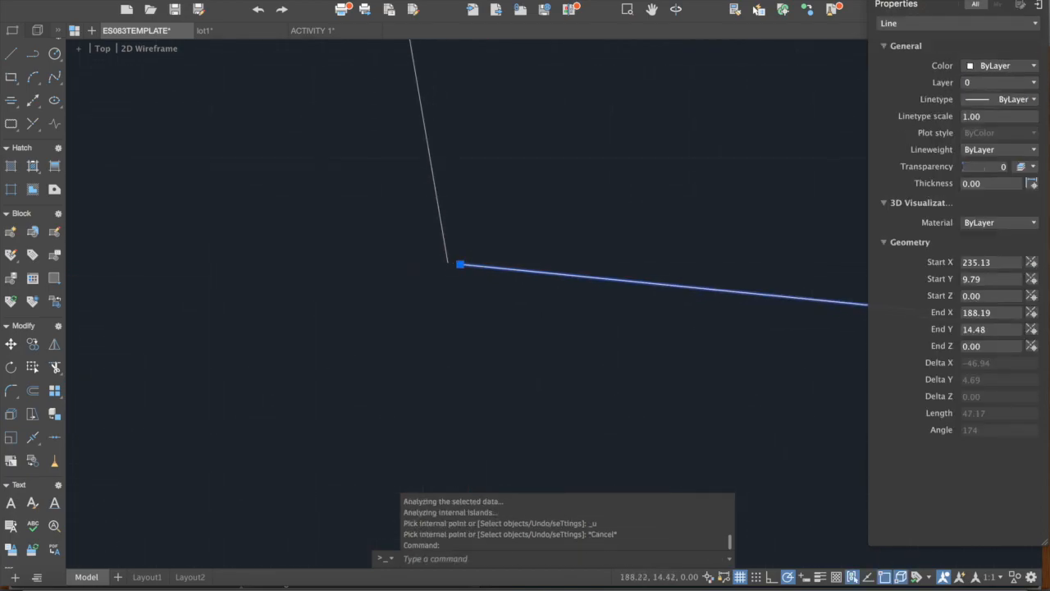
click(459, 262)
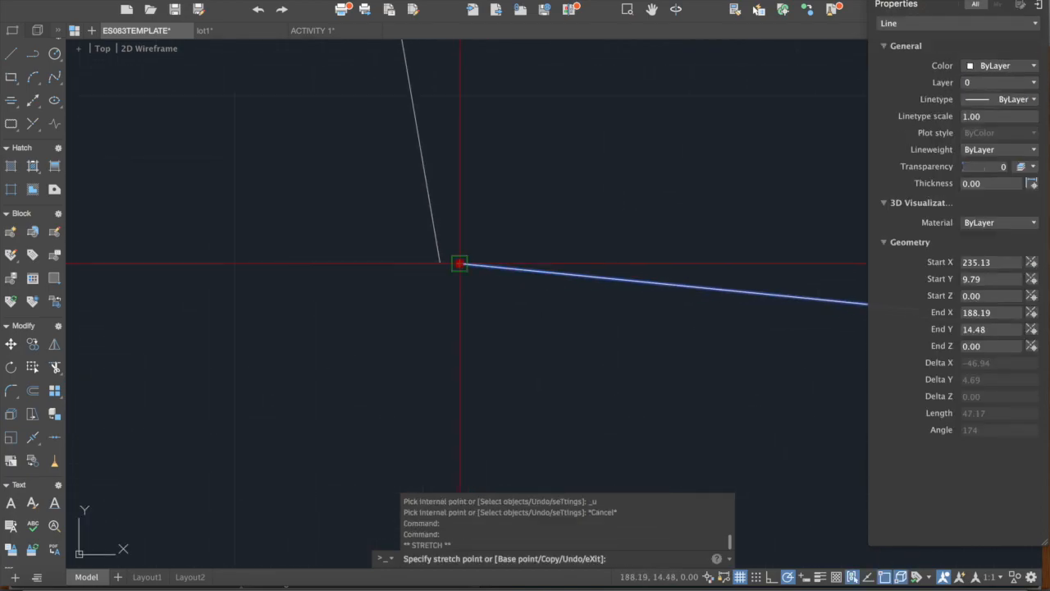
click(512, 285)
scroll(515, 283, down, 4)
key(Escape)
scroll(556, 255, down, 10)
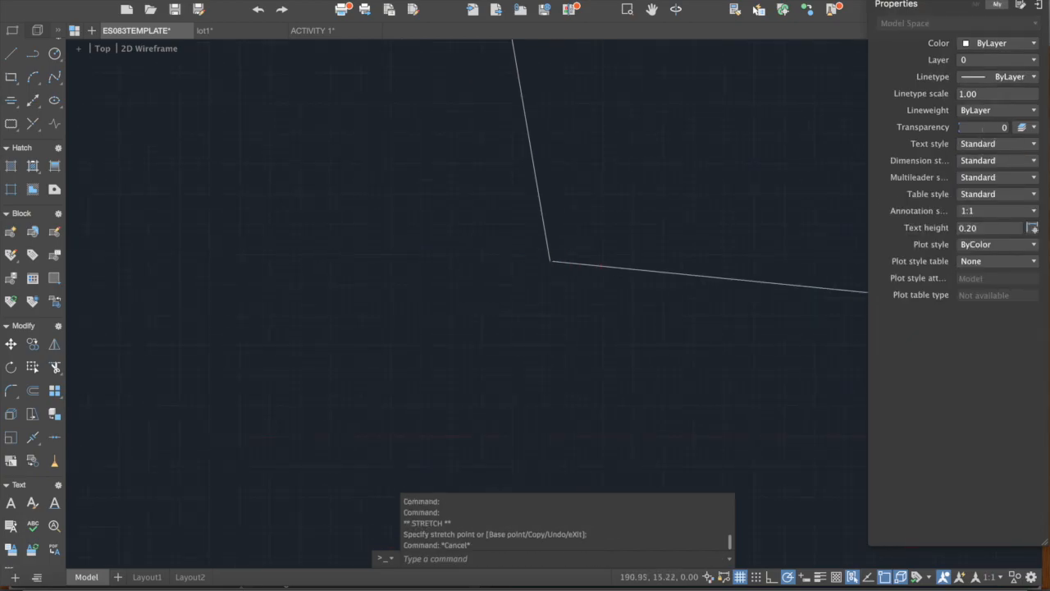
middle_drag(617, 238, 534, 273)
- Hatch the inside of the slightly open quadrilateral with AR-BRSTD at scale 1.00 and erase that hatch again
text(h)
key(Return)
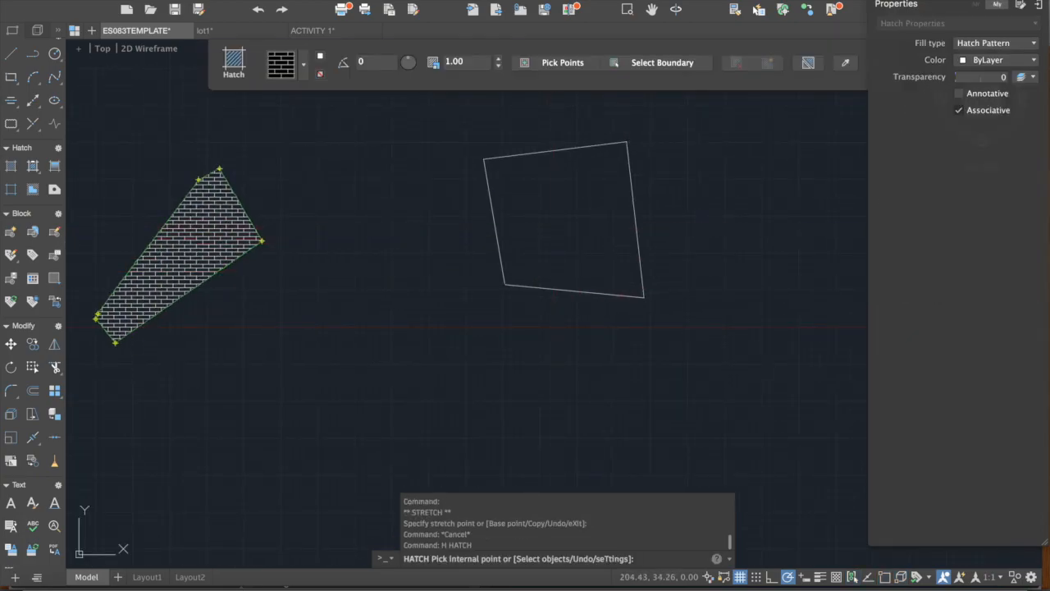
click(555, 229)
key(Escape)
key(Escape)
scroll(512, 276, up, 3)
click(513, 274)
text(e)
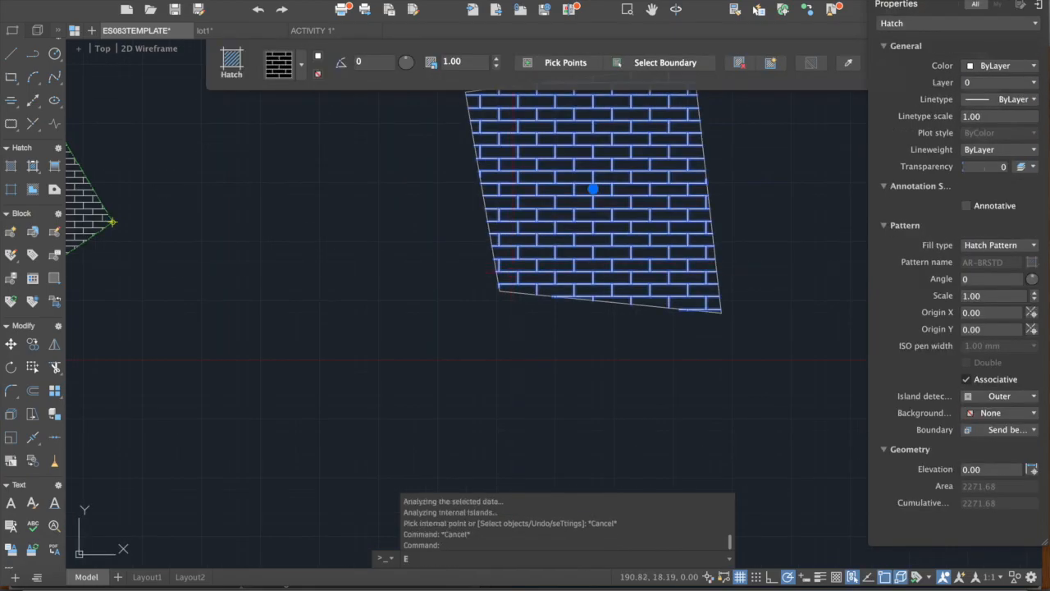
key(Return)
- Stretch the bottom line's left end farther along the line to enlarge the gap at the quadrilateral's lower-left corner
scroll(515, 274, up, 5)
scroll(496, 290, up, 3)
click(470, 326)
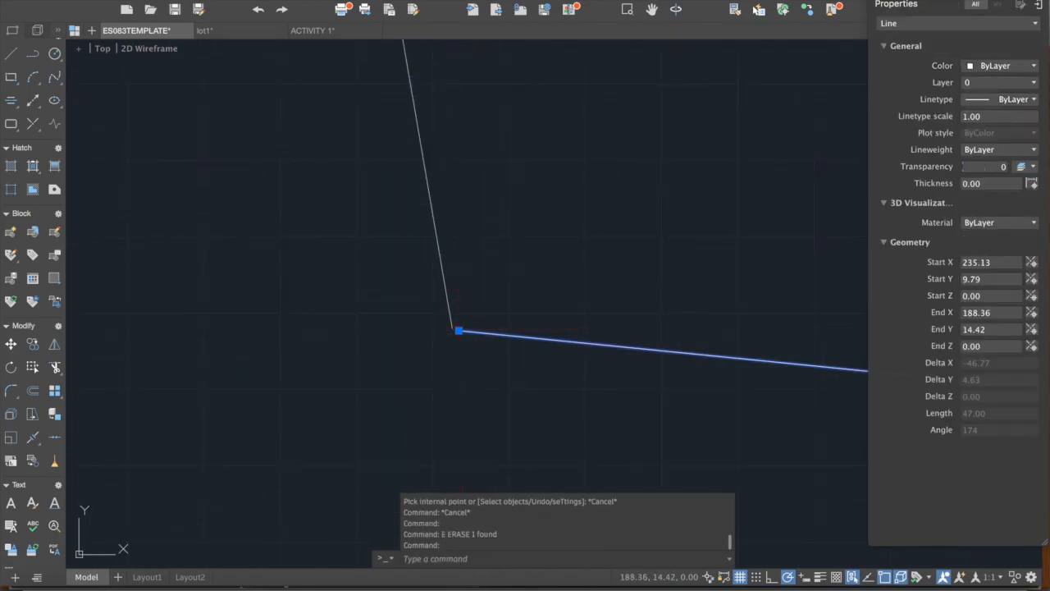
click(458, 330)
click(508, 346)
key(Escape)
key(Escape)
scroll(523, 289, down, 4)
scroll(542, 277, down, 8)
middle_drag(559, 251, 519, 281)
scroll(523, 266, up, 2)
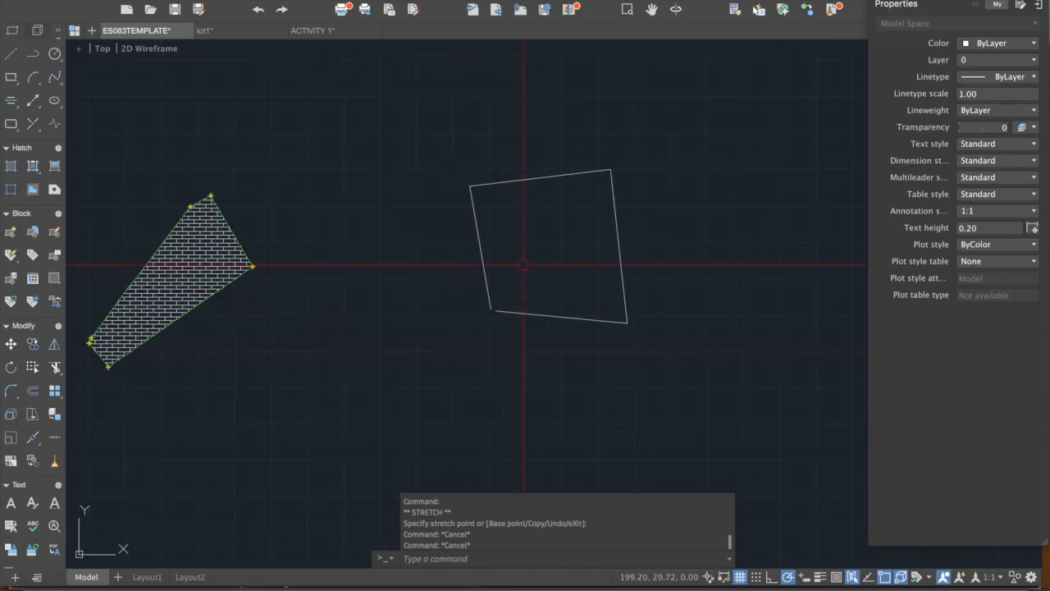
- Try hatching the quadrilateral with the enlarged gap, dismiss the boundary error, inspect the open corner and cancel the command
text(H)
key(Return)
click(524, 255)
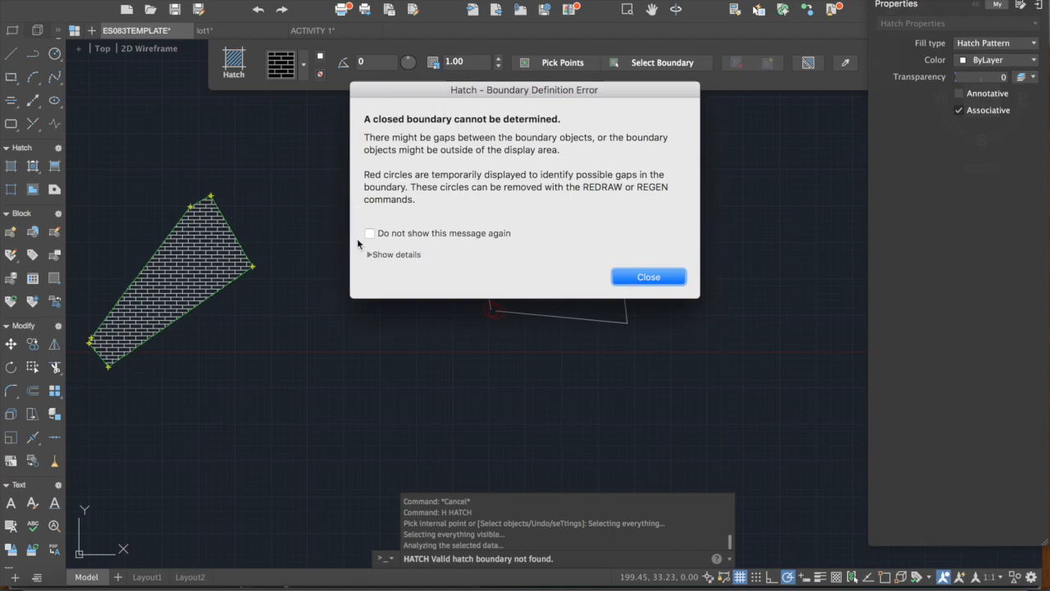
click(648, 277)
scroll(493, 312, up, 4)
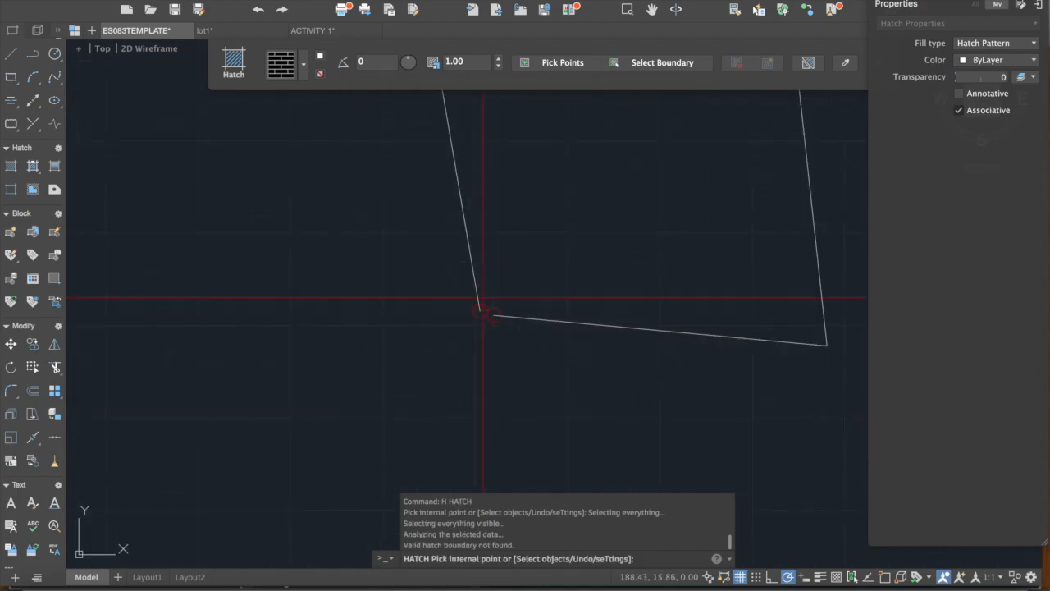
scroll(489, 310, up, 2)
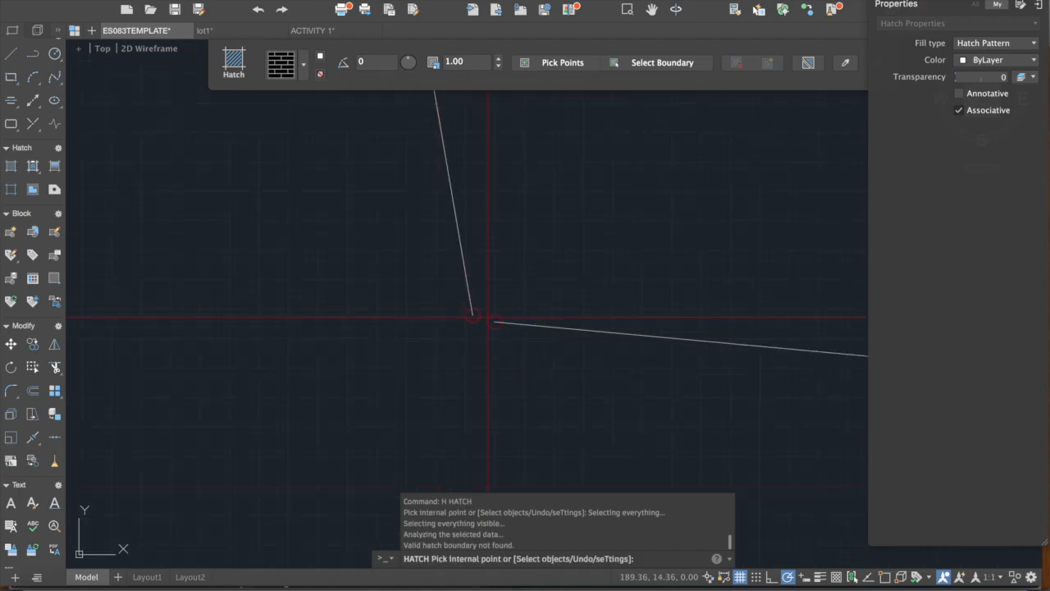
key(Escape)
- Erase all four lines of the open quadrilateral east of the hatched lot
scroll(438, 309, down, 5)
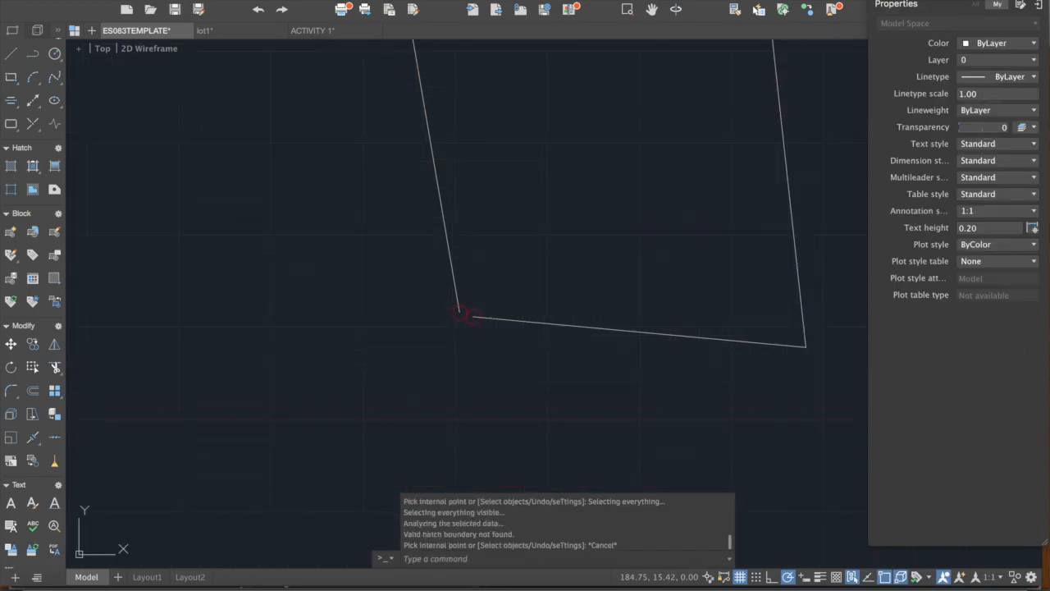
key(Escape)
key(Escape)
click(616, 347)
click(354, 153)
text(e)
key(Return)
- Try erasing leftovers in the area where the quadrilateral stood, and regenerate the drawing to clear the gap markers
middle_drag(289, 232, 570, 227)
key(Escape)
key(Escape)
click(783, 343)
click(659, 232)
text(e)
key(Return)
key(Escape)
text(re)
key(Return)
- Examine the technical description table and the brick-hatched lot beside it
scroll(332, 300, up, 3)
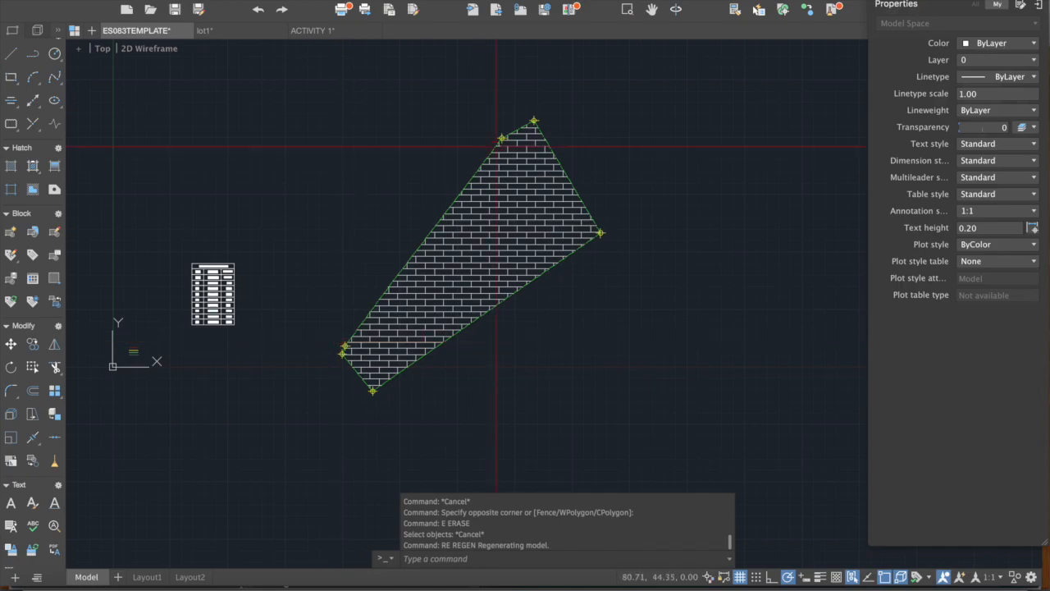
scroll(371, 221, up, 3)
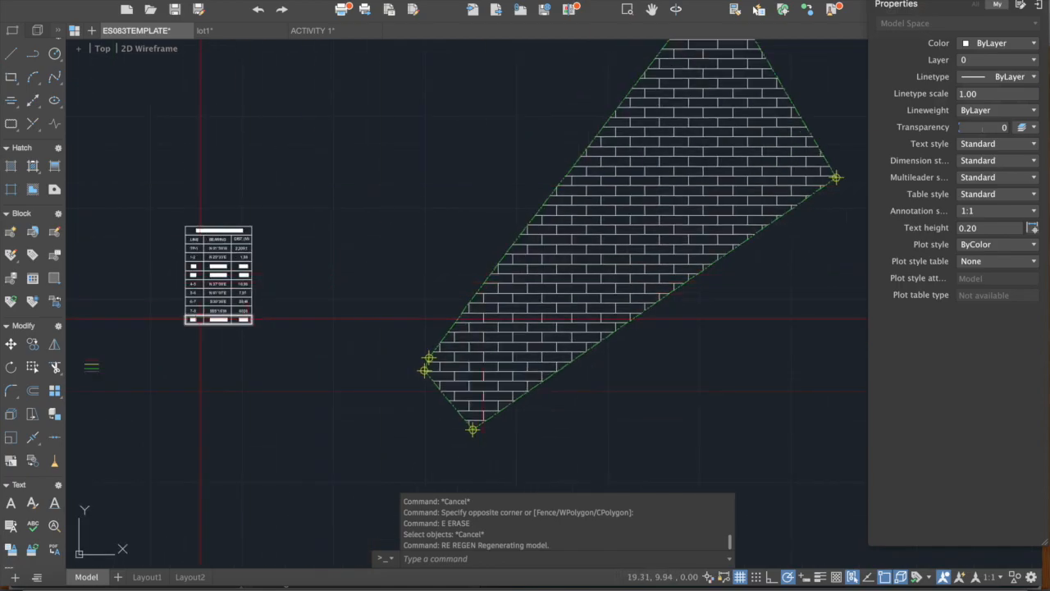
scroll(203, 238, up, 2)
scroll(171, 229, up, 2)
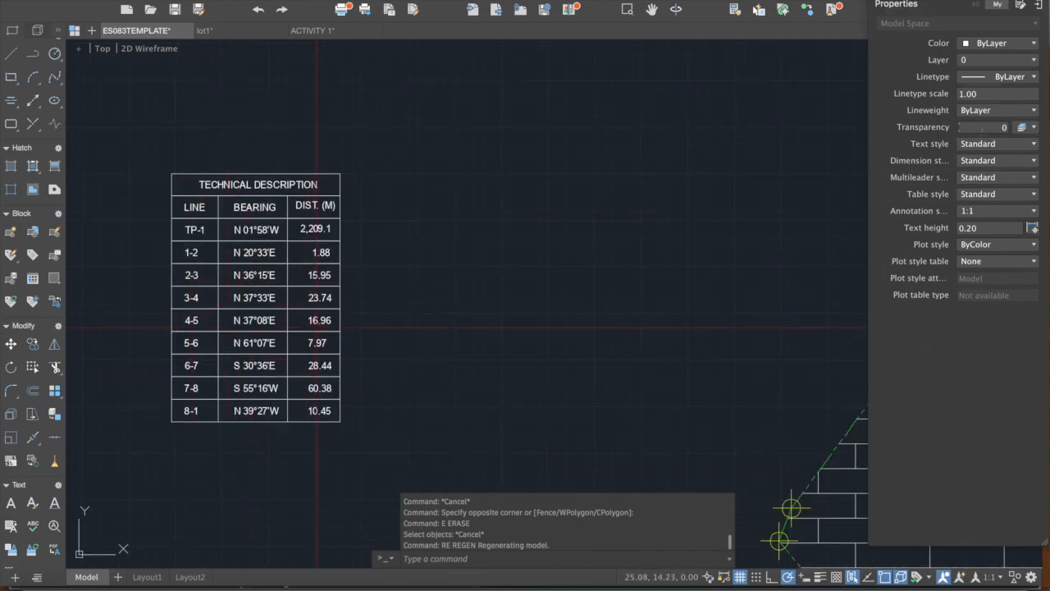
scroll(409, 380, down, 3)
middle_drag(470, 392, 314, 301)
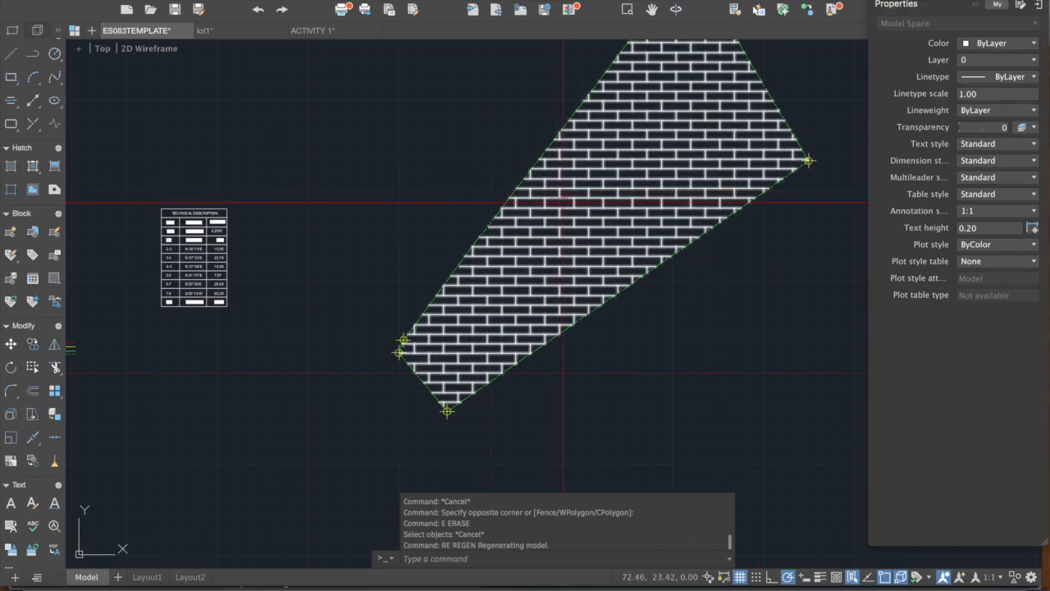
scroll(584, 220, down, 3)
middle_drag(584, 255, 573, 318)
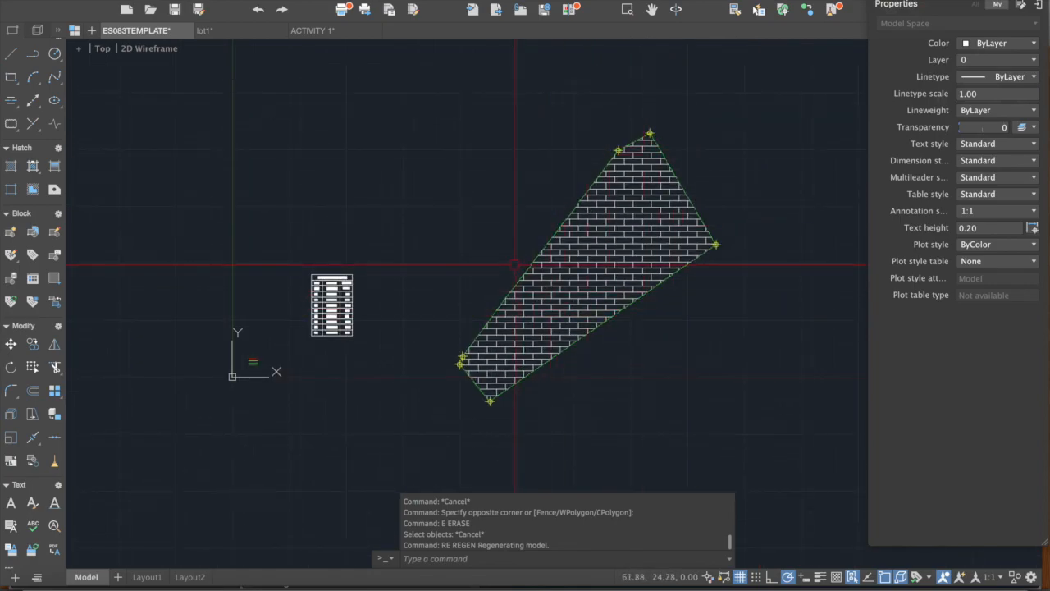
mouse_move(502, 279)
middle_down()
mouse_move(421, 303)
mouse_move(399, 262)
middle_up()
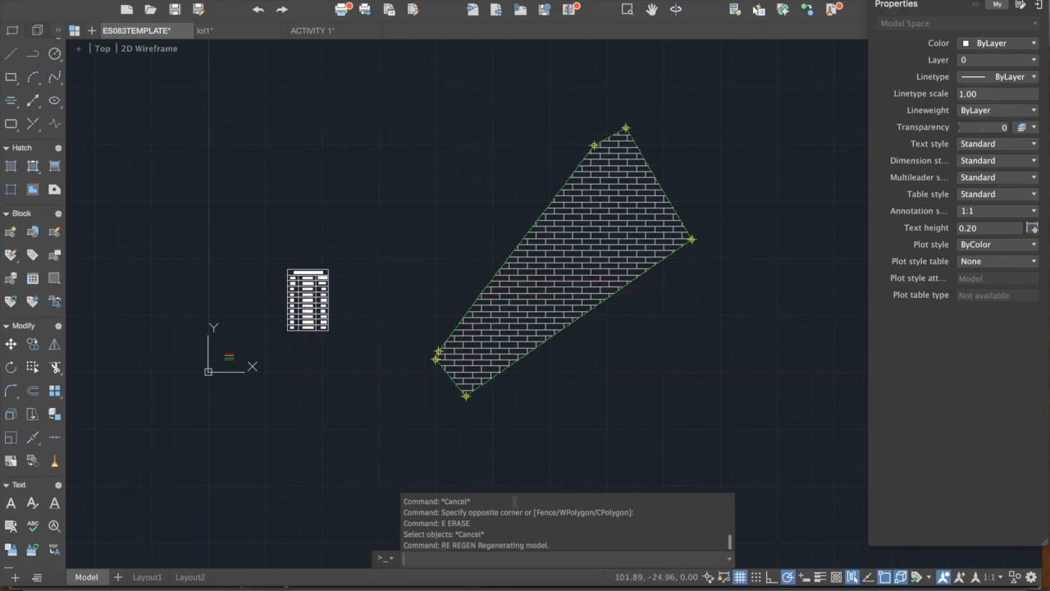
scroll(227, 351, up, 2)
scroll(391, 291, down, 2)
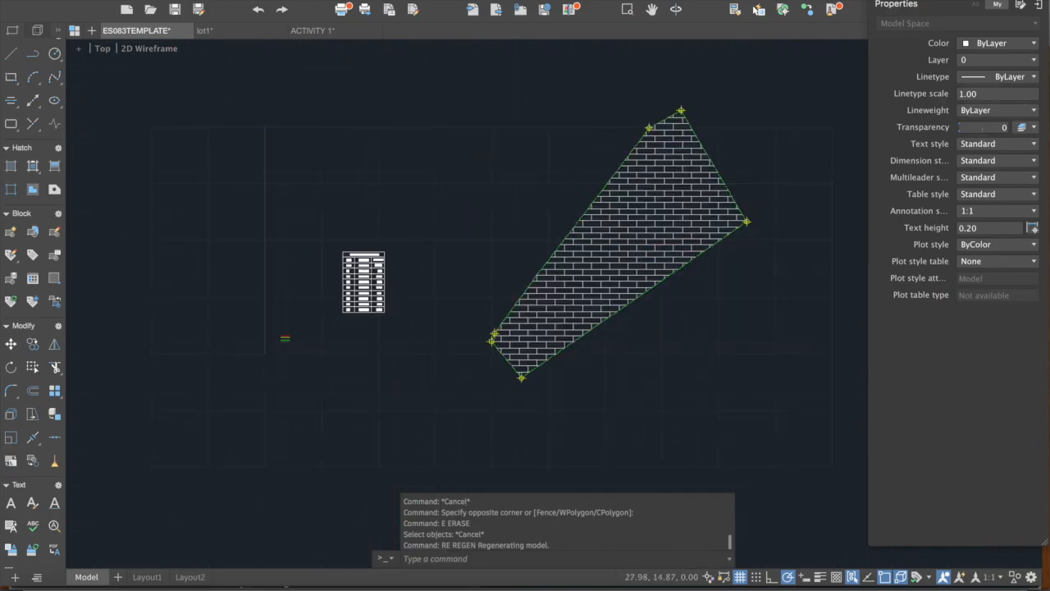
scroll(379, 291, up, 2)
scroll(413, 293, down, 2)
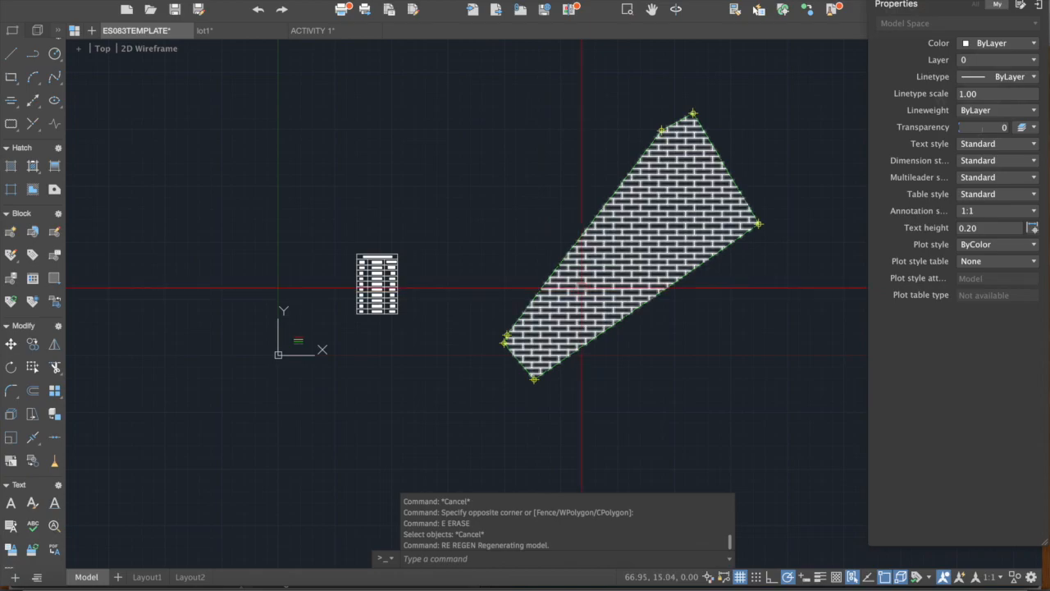